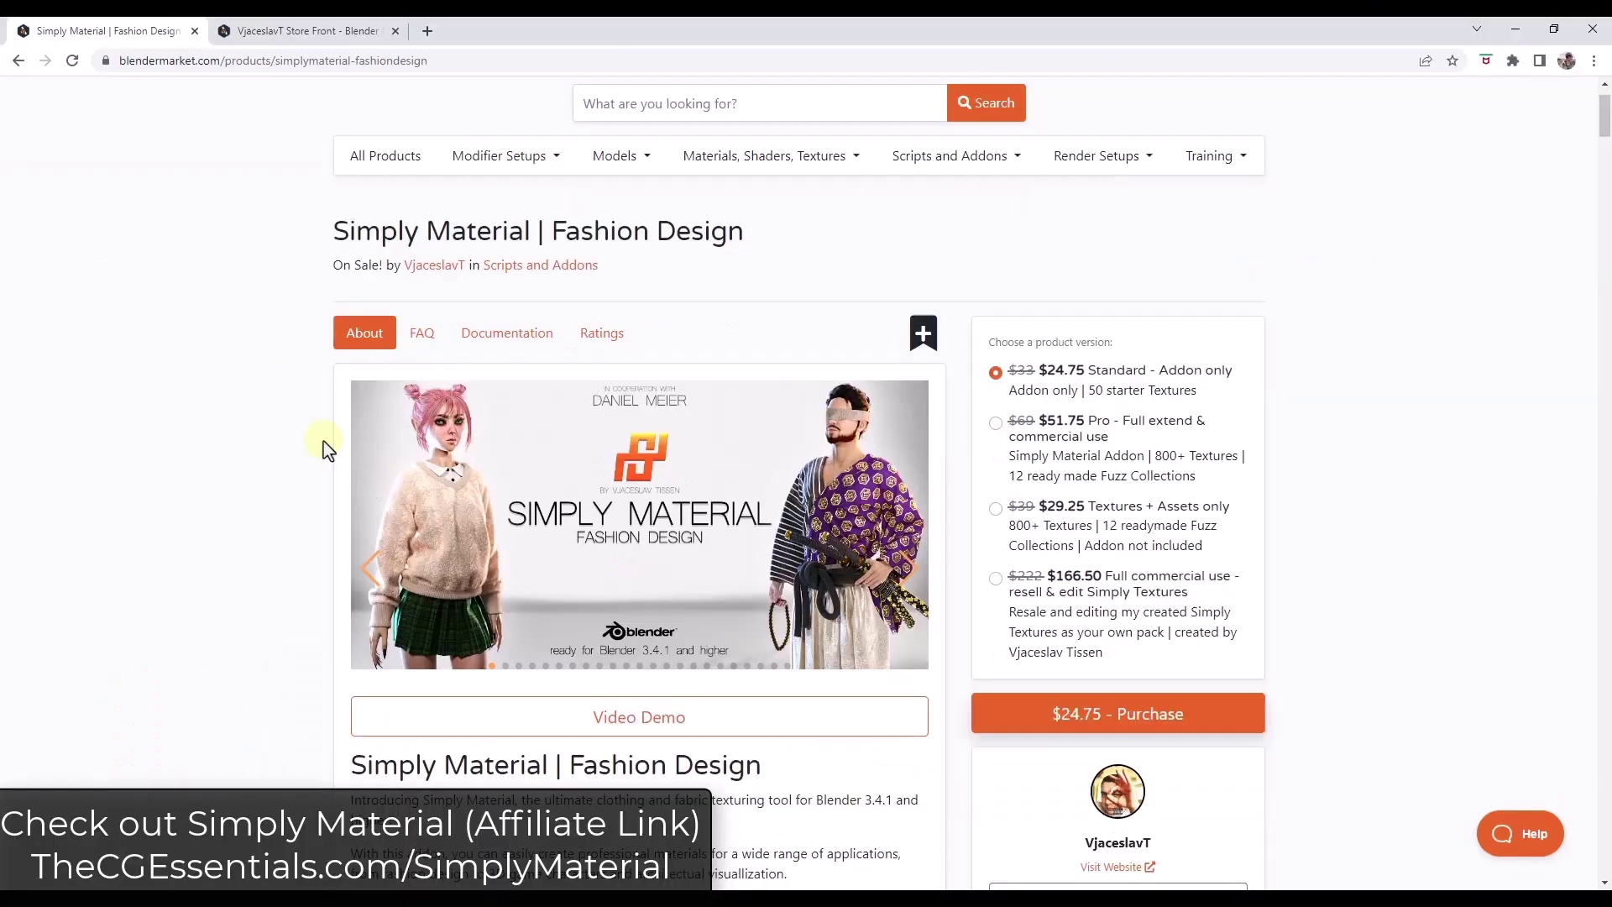
Look through the add-on creator's Blender Market store front and its listed products.
{"action": "left_click", "coordinate": [315, 31]}
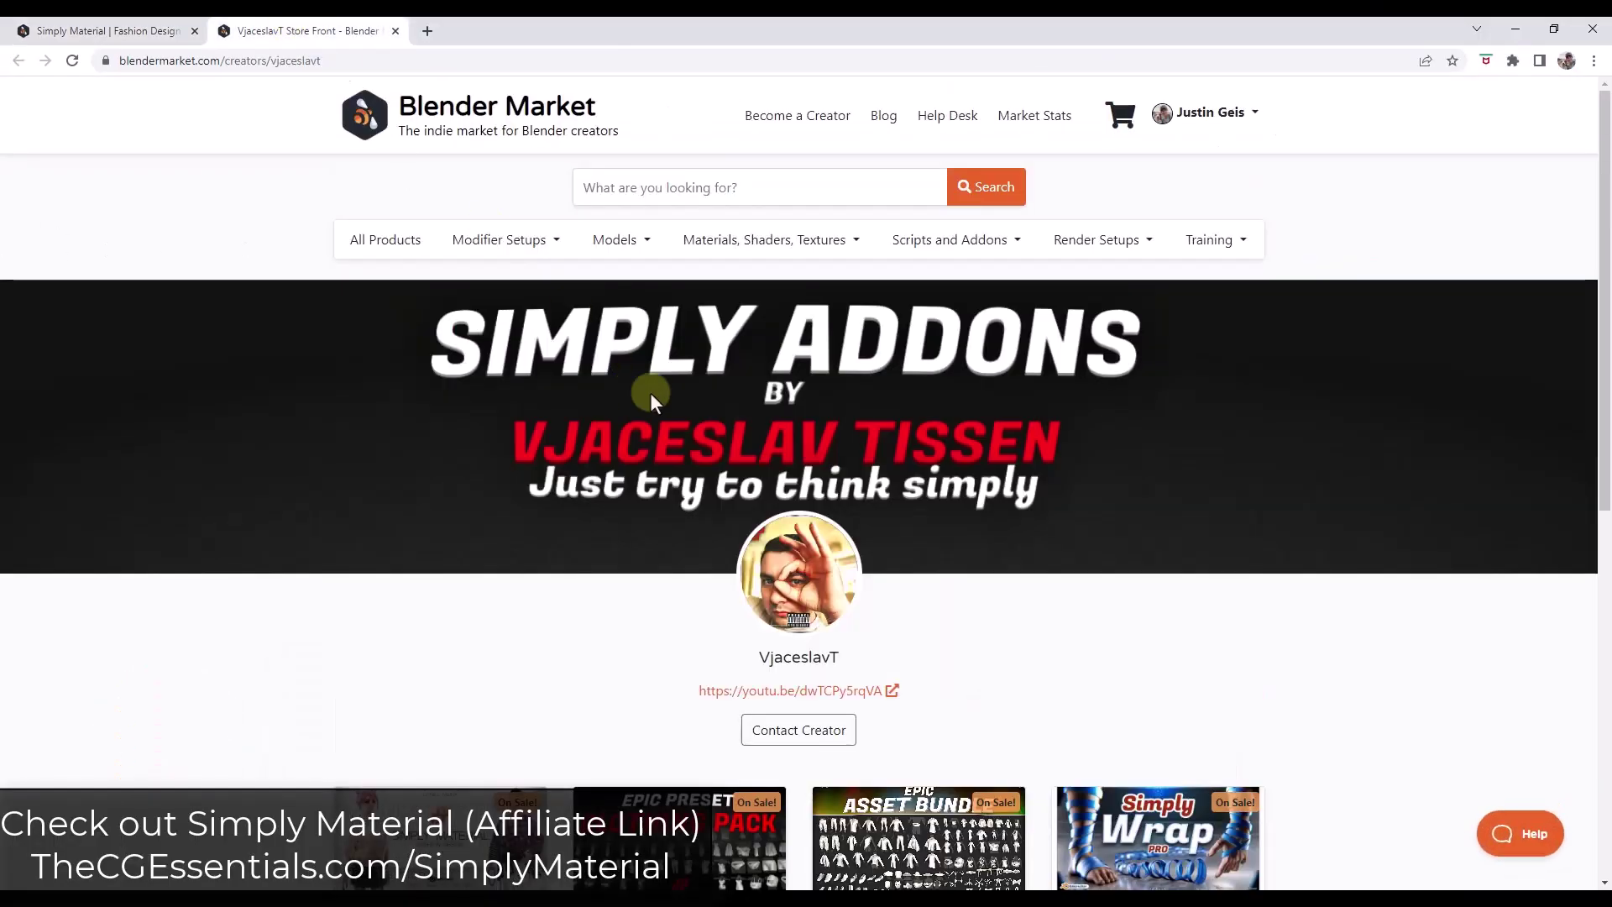
{"action": "scroll", "coordinate": [519, 331], "scroll_direction": "down", "scroll_amount": 2}
{"action": "scroll", "coordinate": [340, 302], "scroll_direction": "down", "scroll_amount": 1}
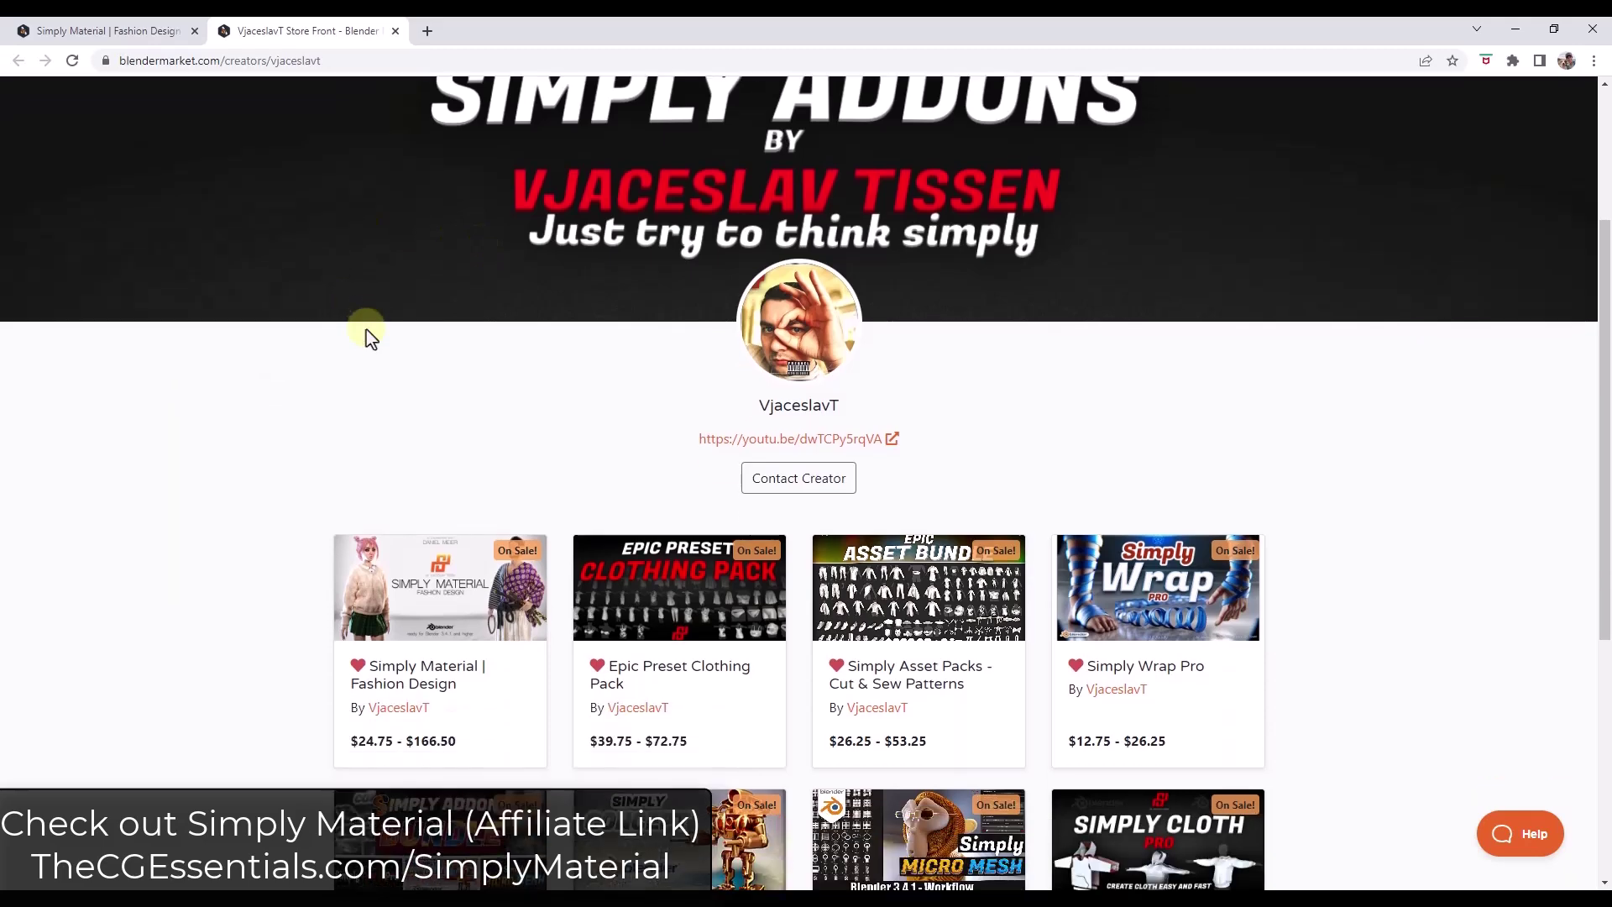
{"action": "scroll", "coordinate": [364, 331], "scroll_direction": "down", "scroll_amount": 3}
{"action": "scroll", "coordinate": [277, 403], "scroll_direction": "down", "scroll_amount": 1}
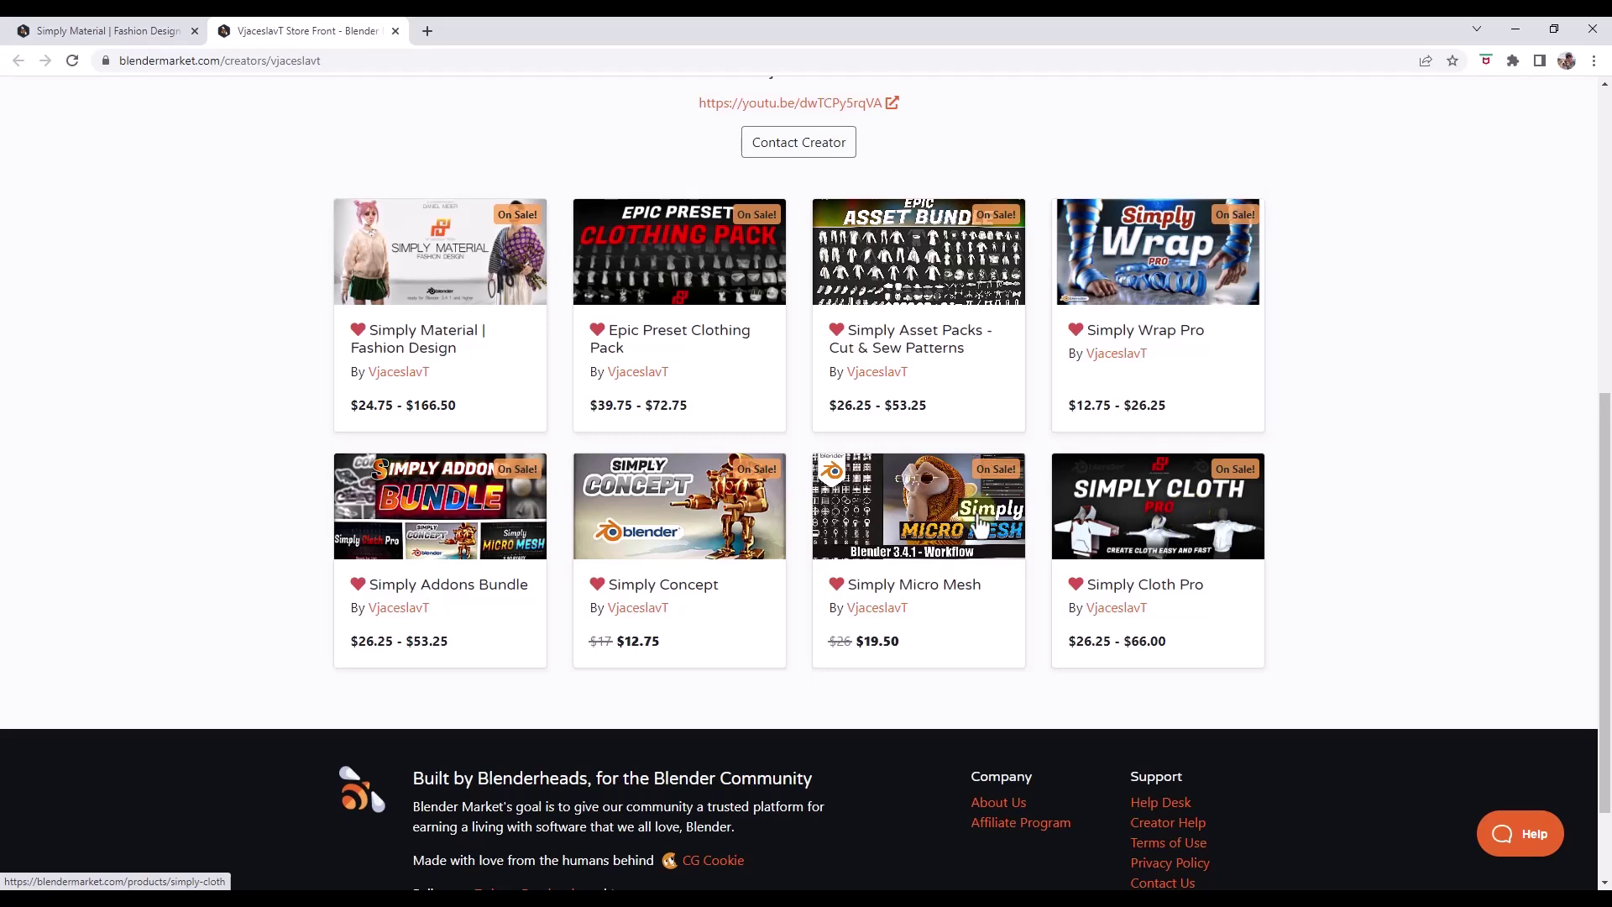
Return to the Simply Material | Fashion Design product page and browse its gallery images up to the fuzz collections slide.
{"action": "left_click", "coordinate": [144, 31]}
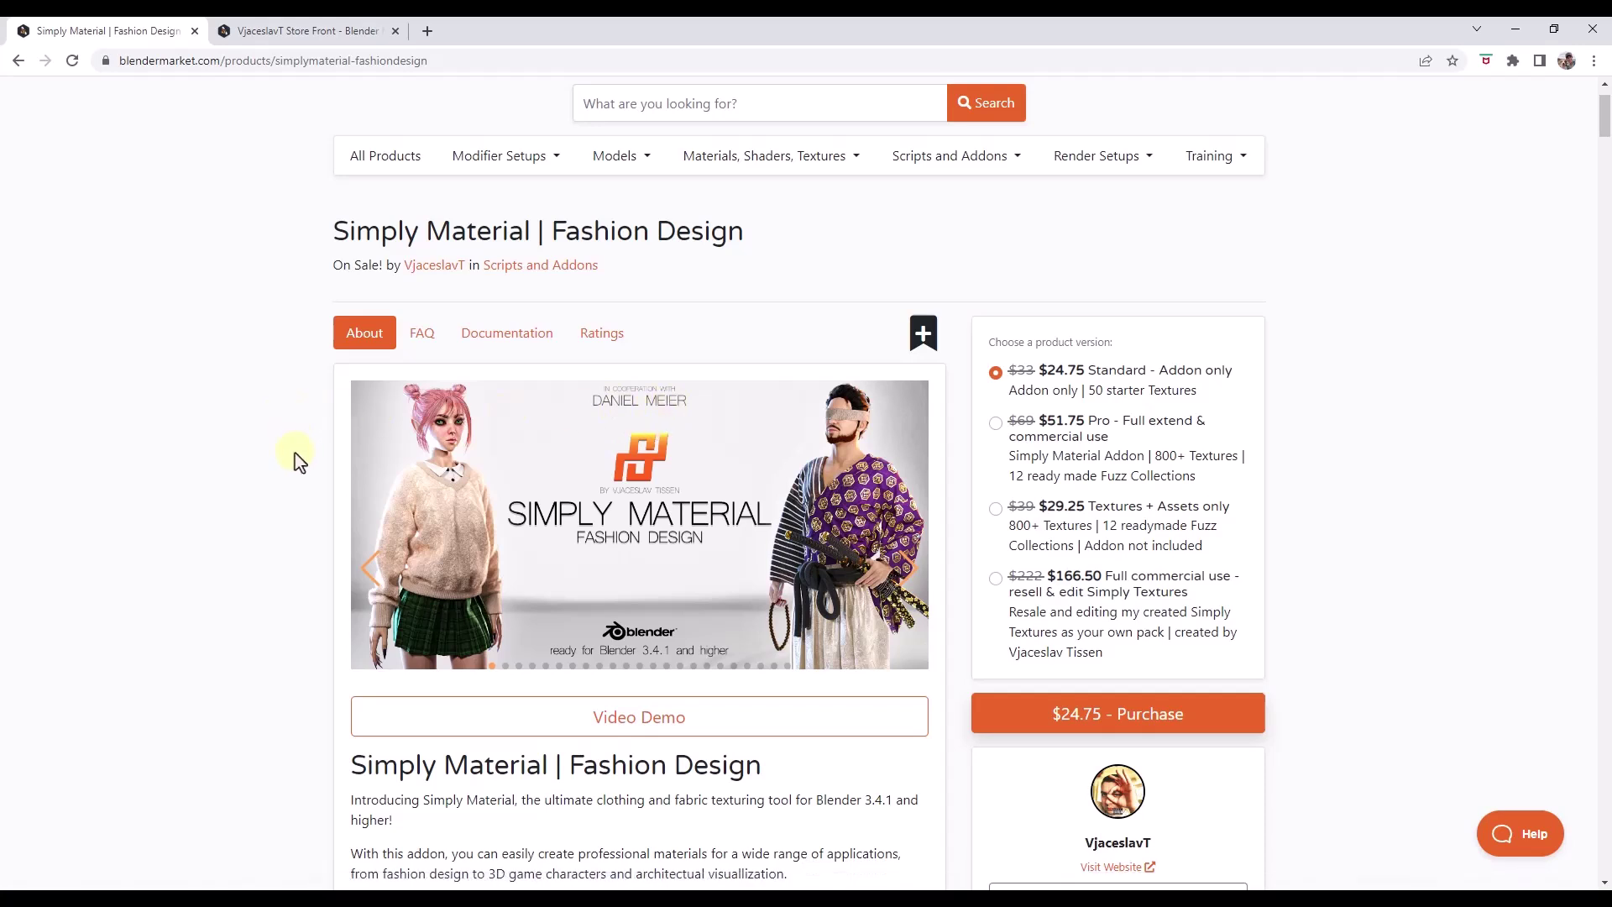
{"action": "scroll", "coordinate": [295, 451], "scroll_direction": "down", "scroll_amount": 1}
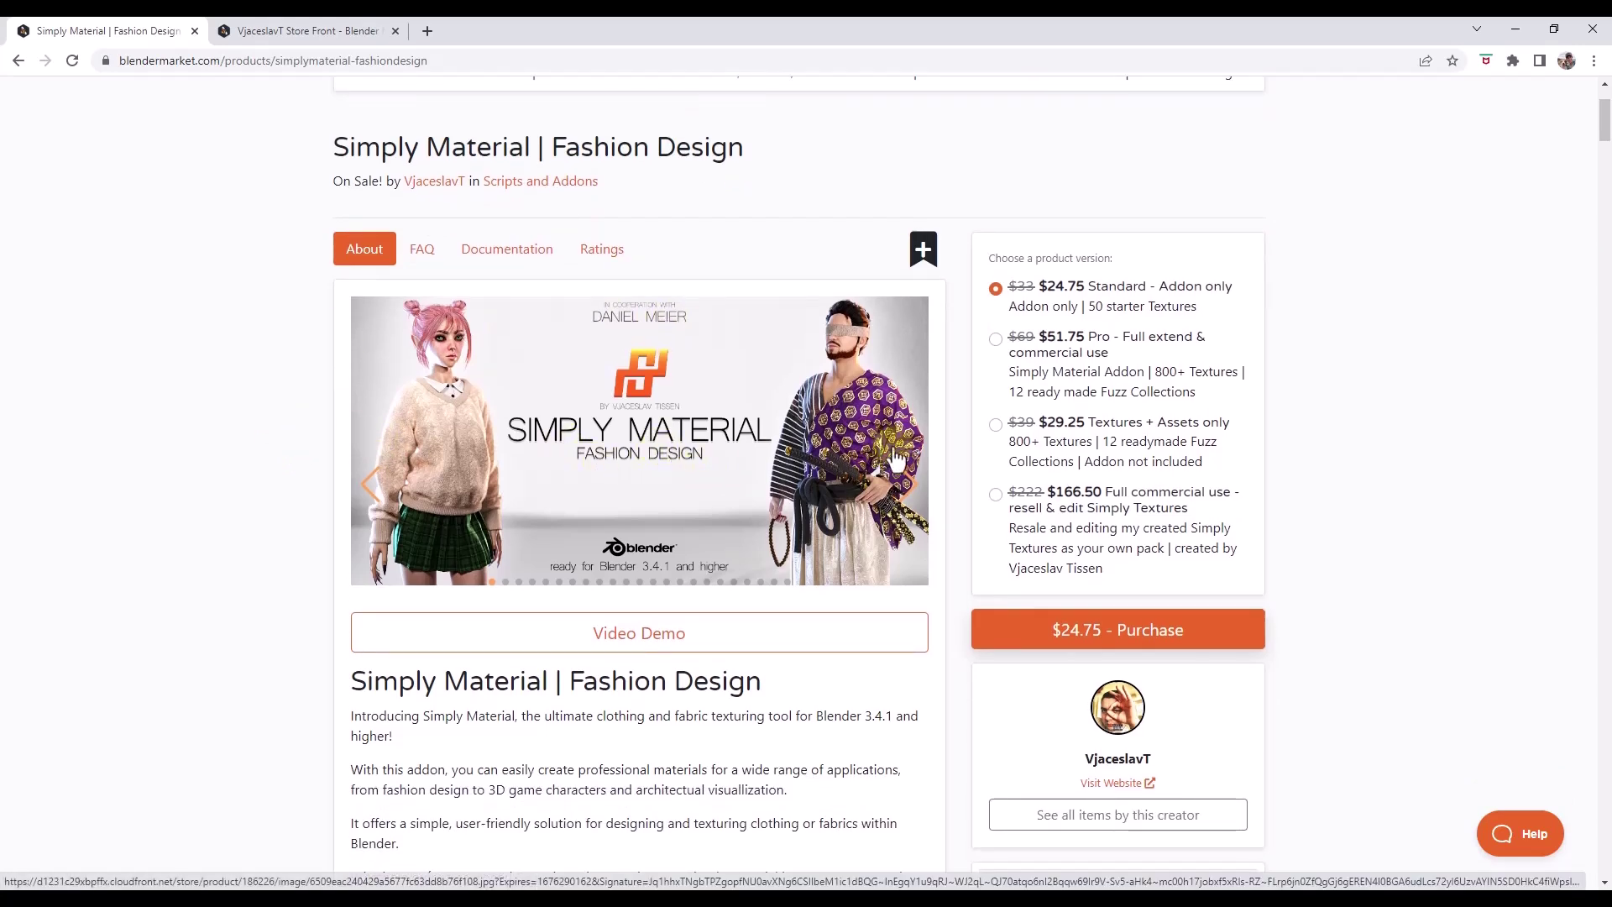
{"action": "left_click", "coordinate": [905, 482]}
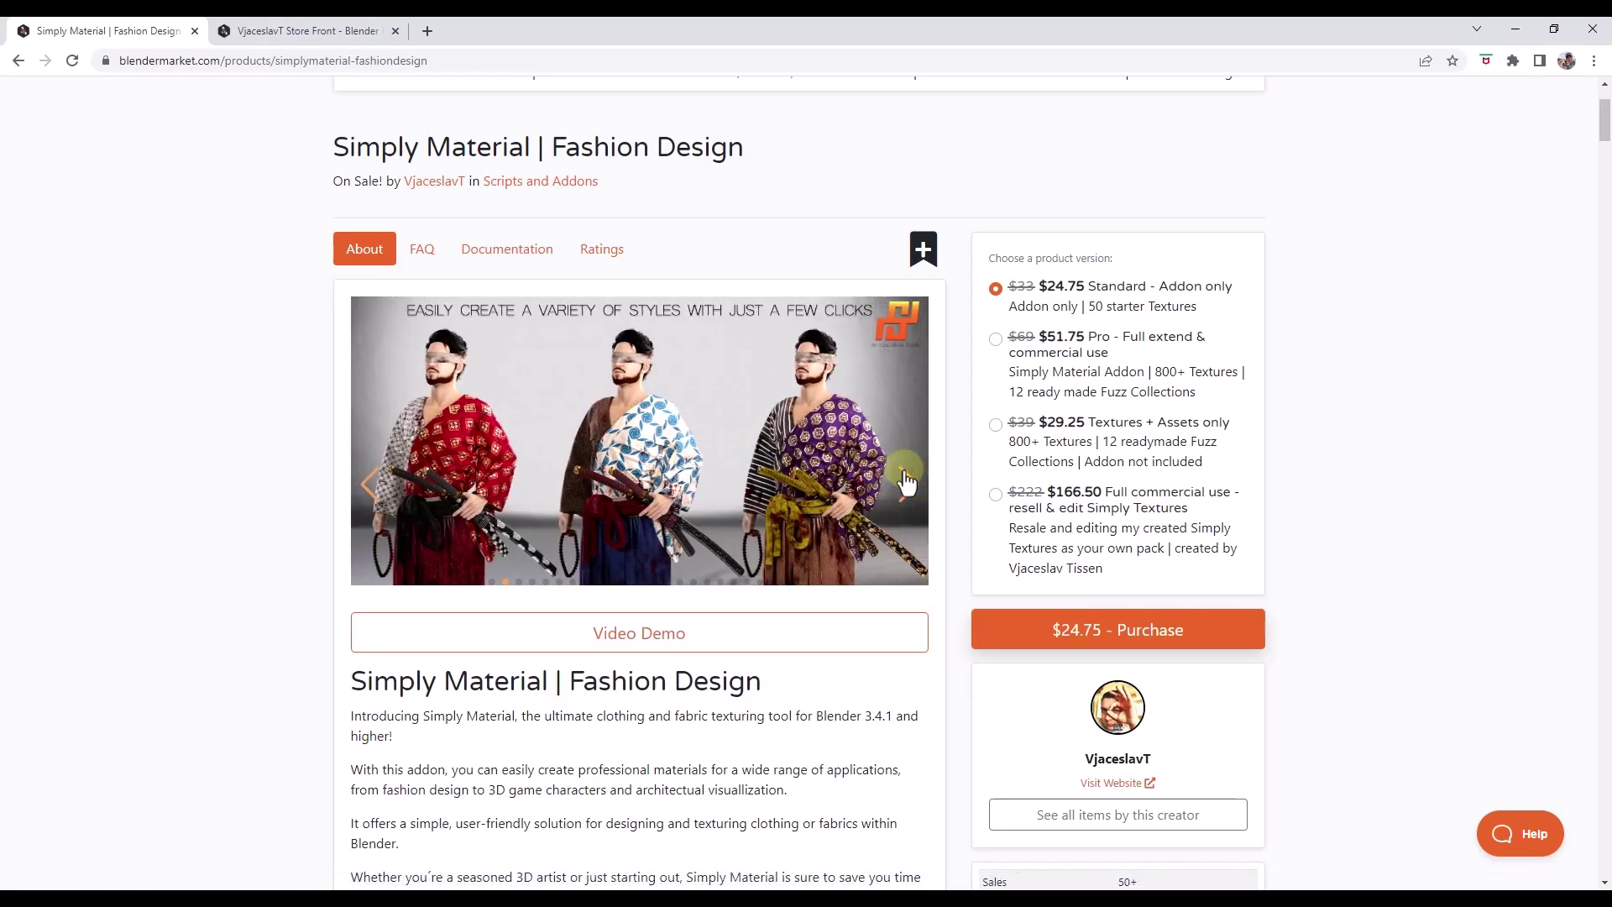
{"action": "left_click", "coordinate": [904, 482]}
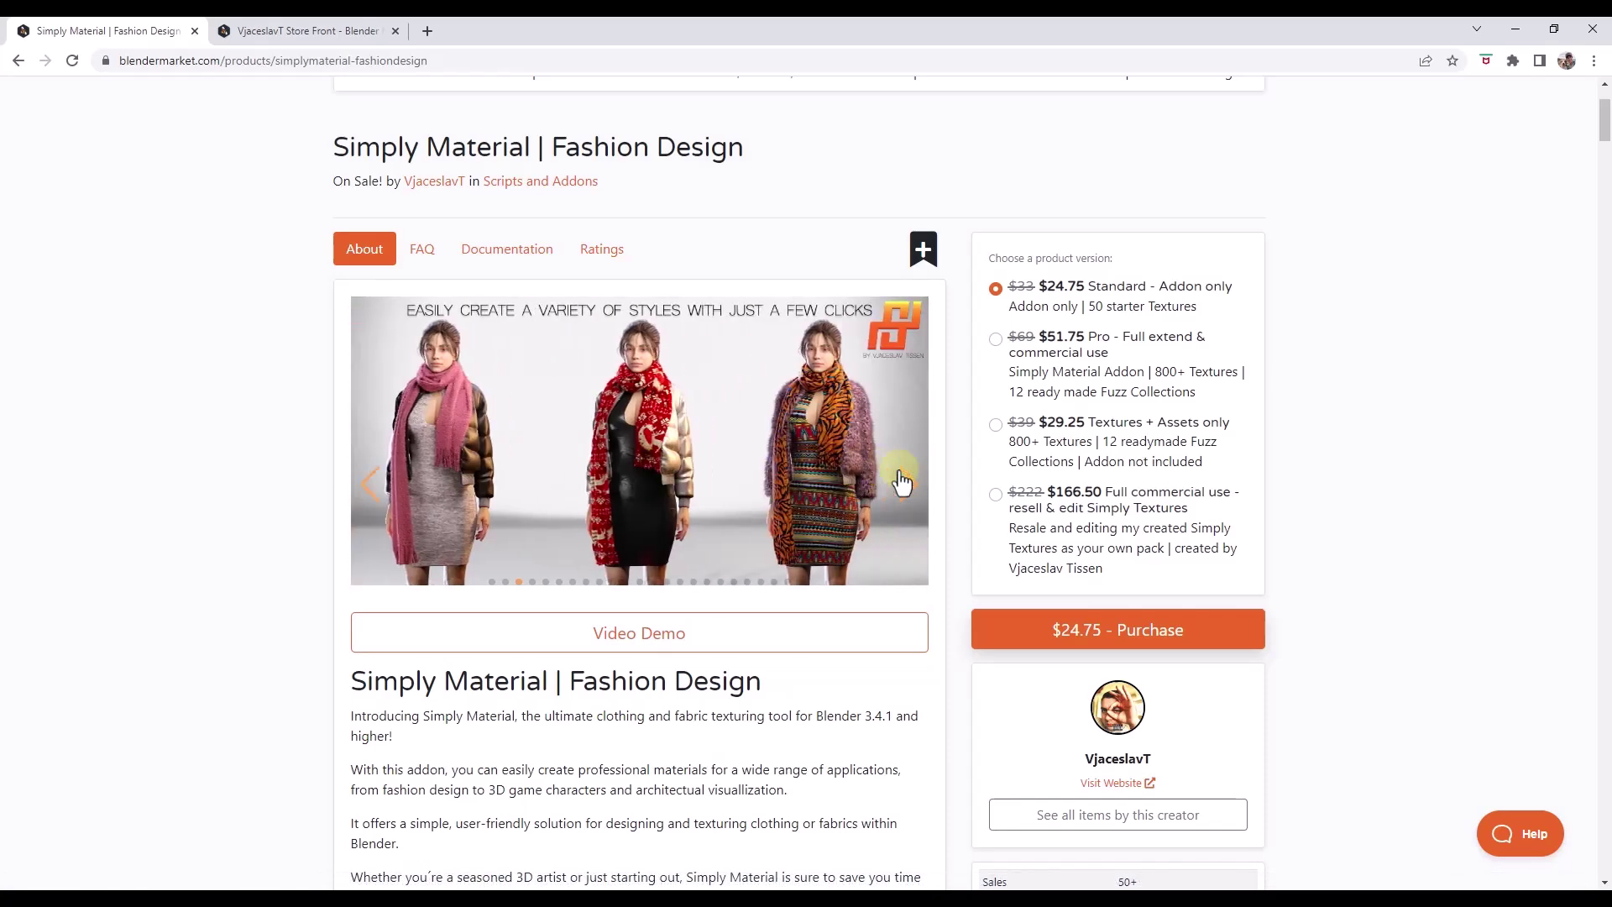
{"action": "left_click", "coordinate": [902, 482]}
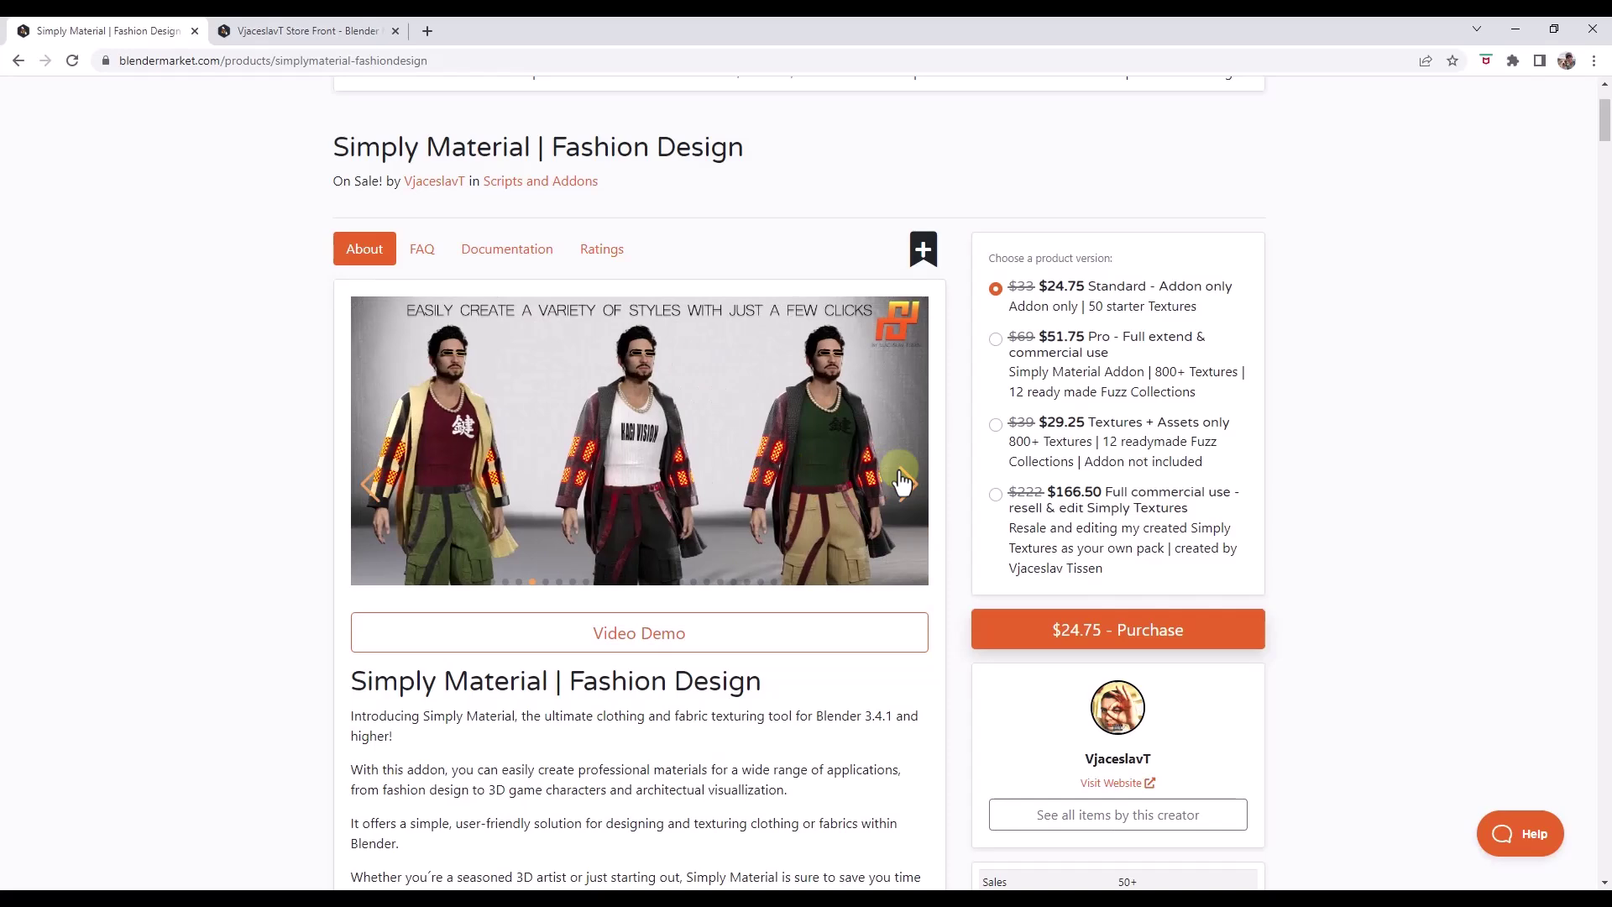
{"action": "left_click", "coordinate": [902, 482]}
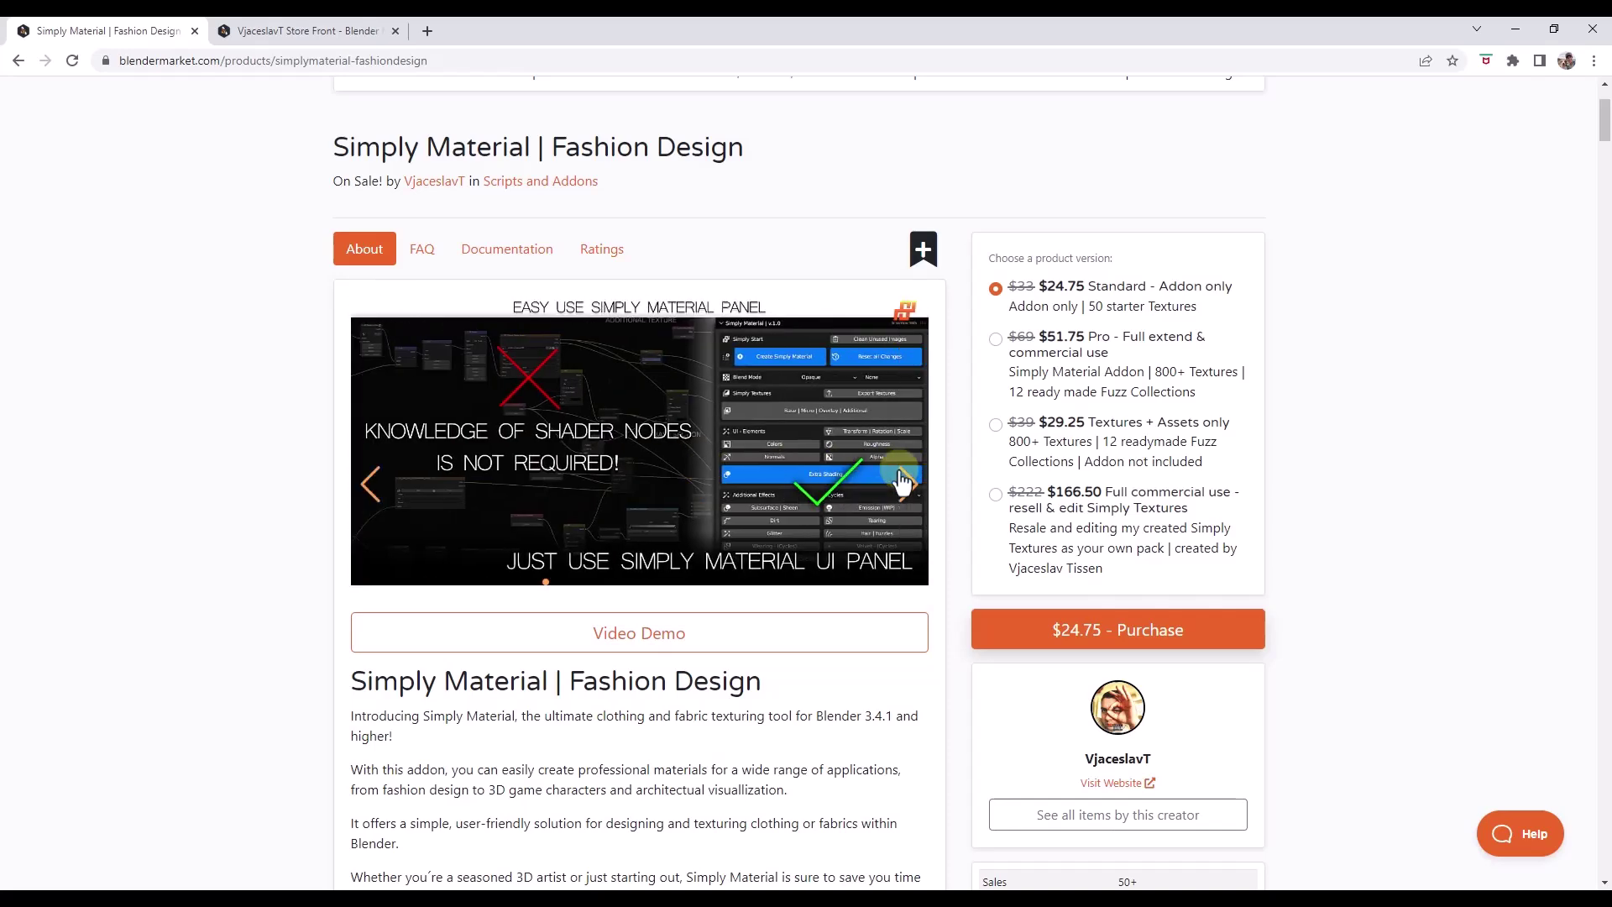
{"action": "left_click", "coordinate": [902, 482]}
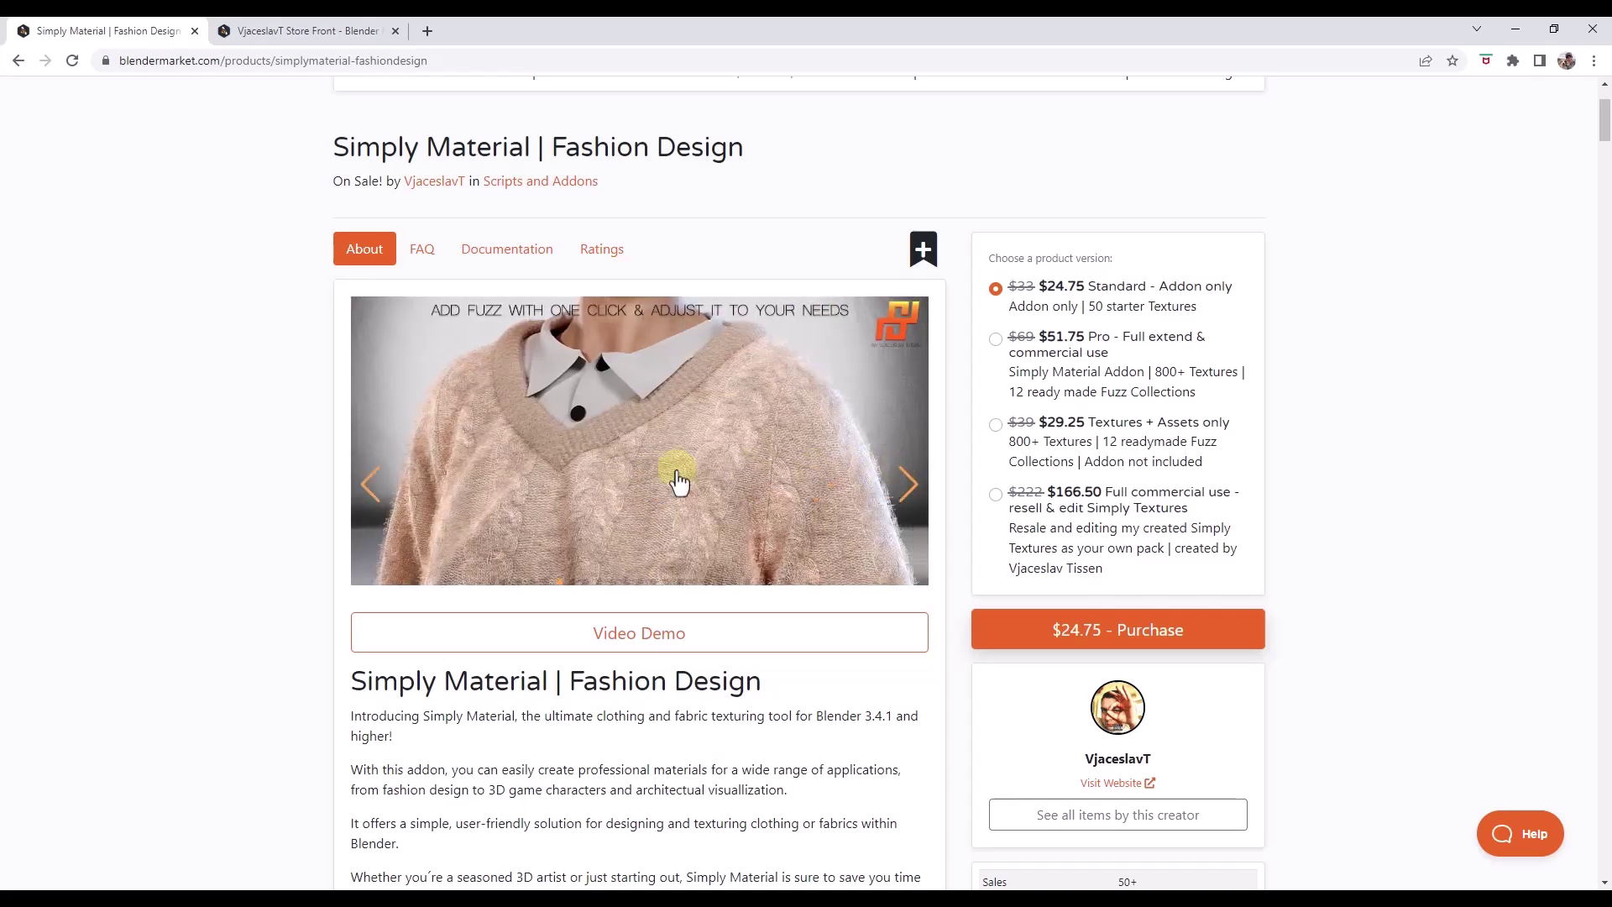
{"action": "left_click", "coordinate": [370, 484]}
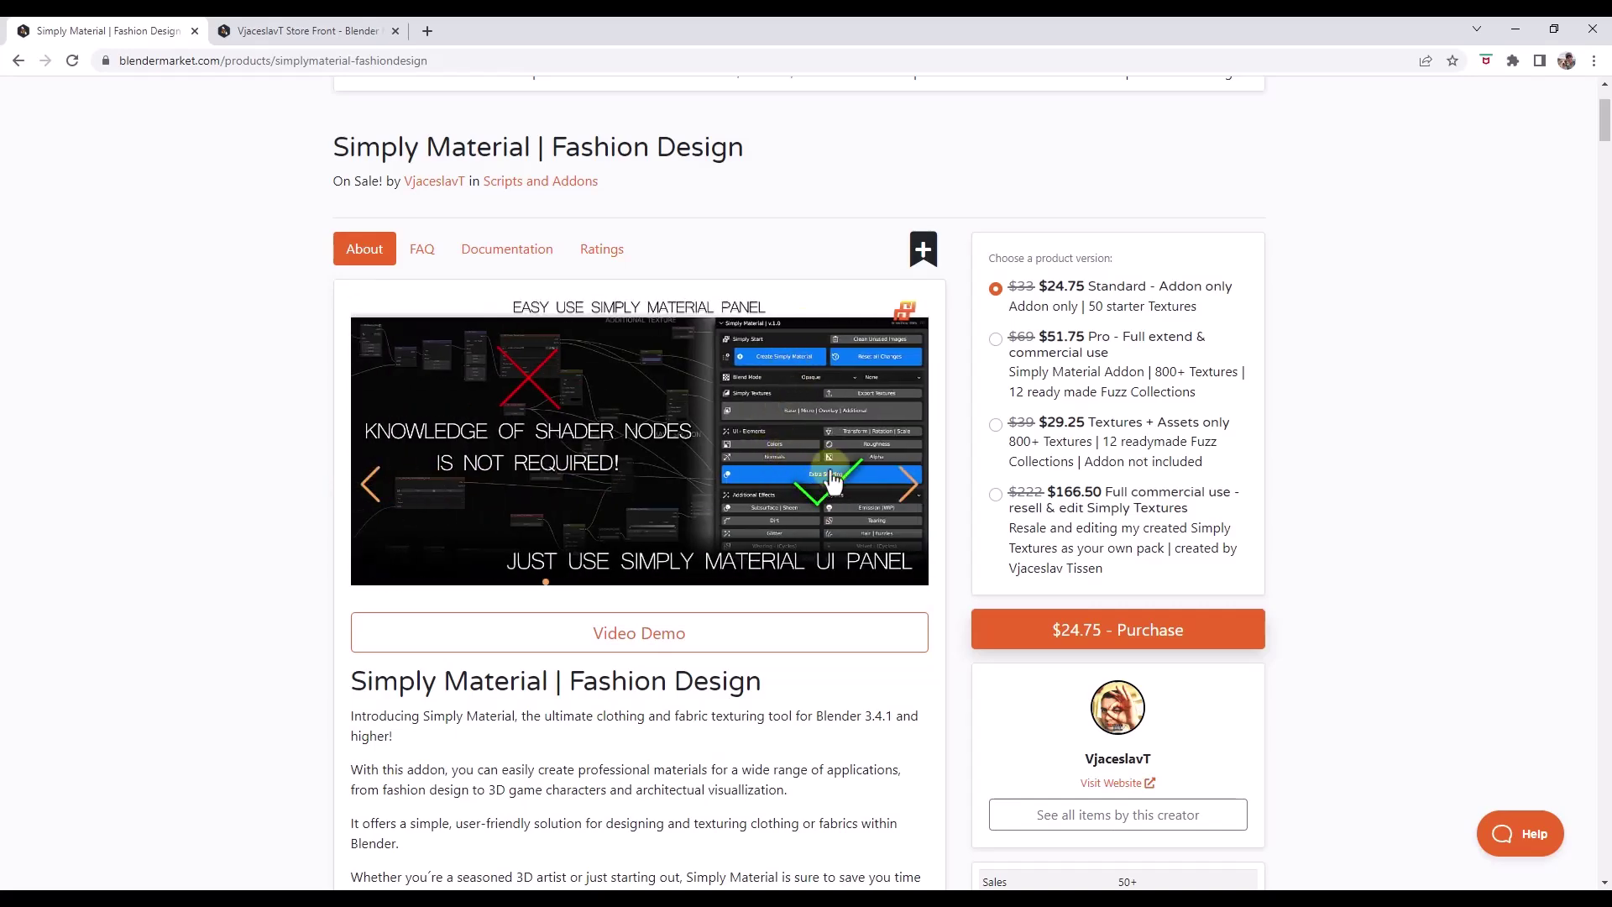
{"action": "left_click", "coordinate": [906, 483]}
{"action": "left_click", "coordinate": [906, 483]}
{"action": "scroll", "coordinate": [184, 388], "scroll_direction": "down", "scroll_amount": 2}
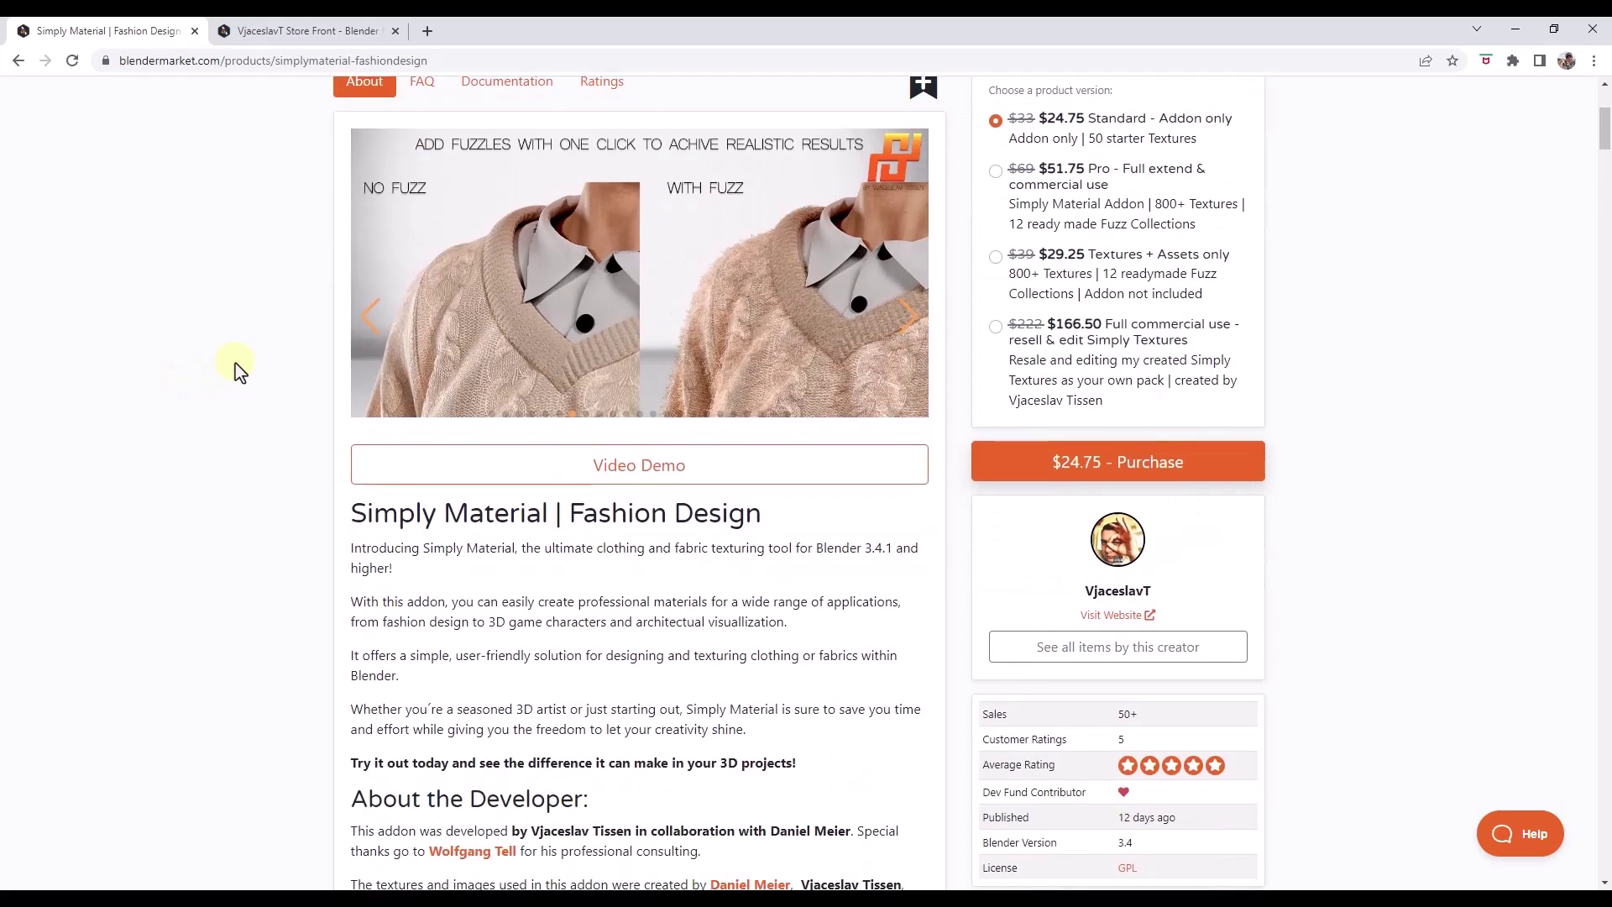
{"action": "left_click", "coordinate": [908, 317]}
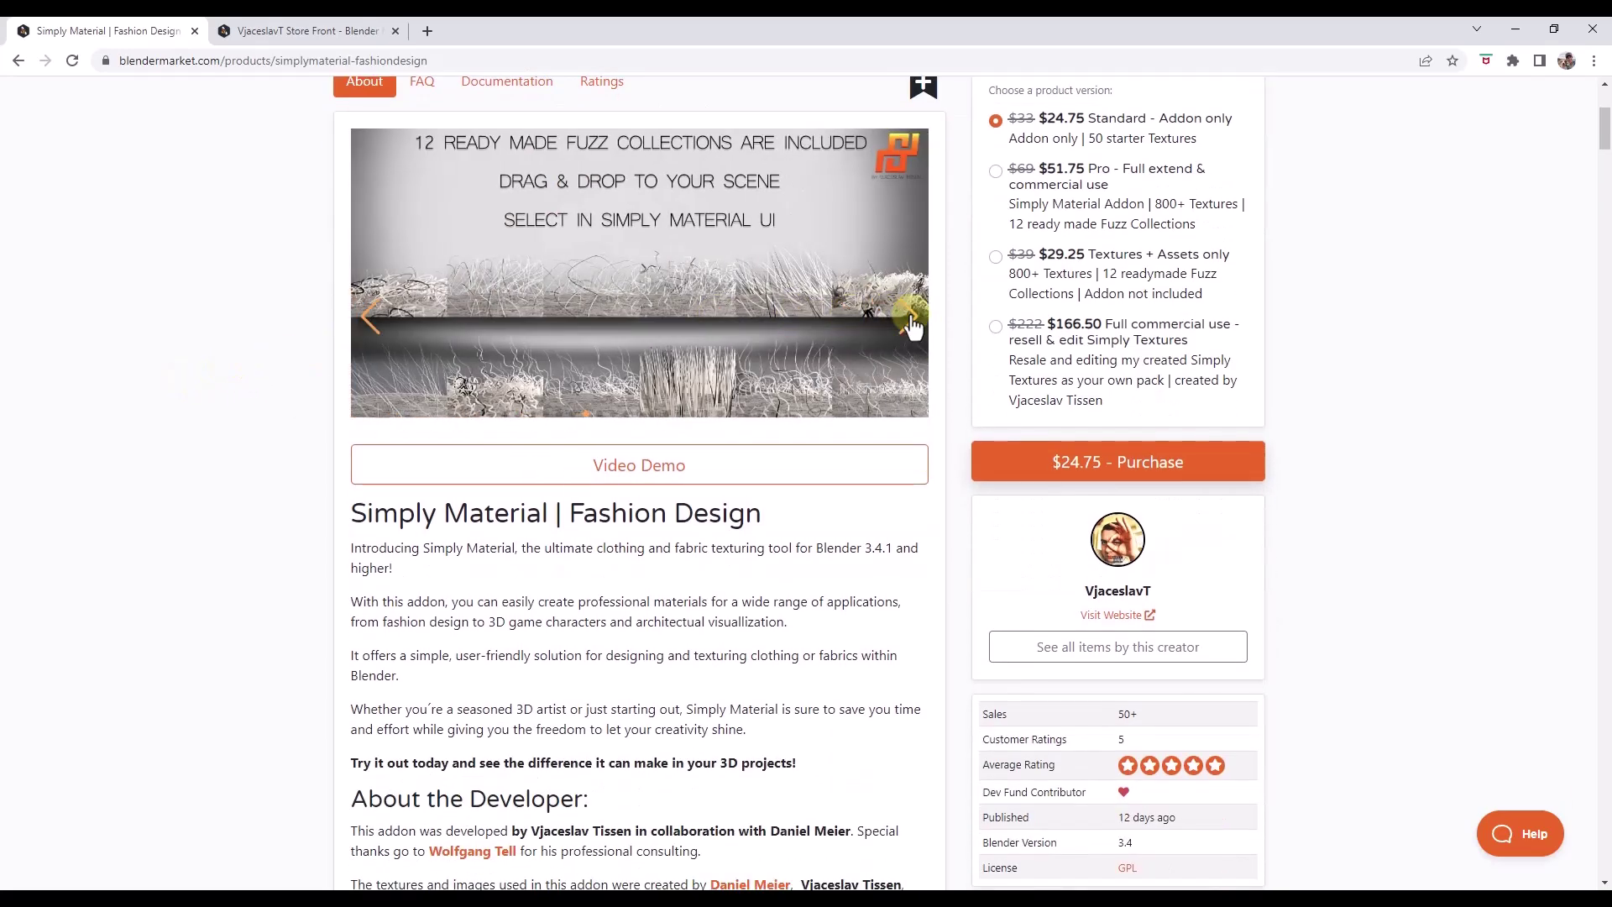
Skim the product description, developer notes and installation guide, ending back at the product version options.
{"action": "scroll", "coordinate": [361, 478], "scroll_direction": "down", "scroll_amount": 3}
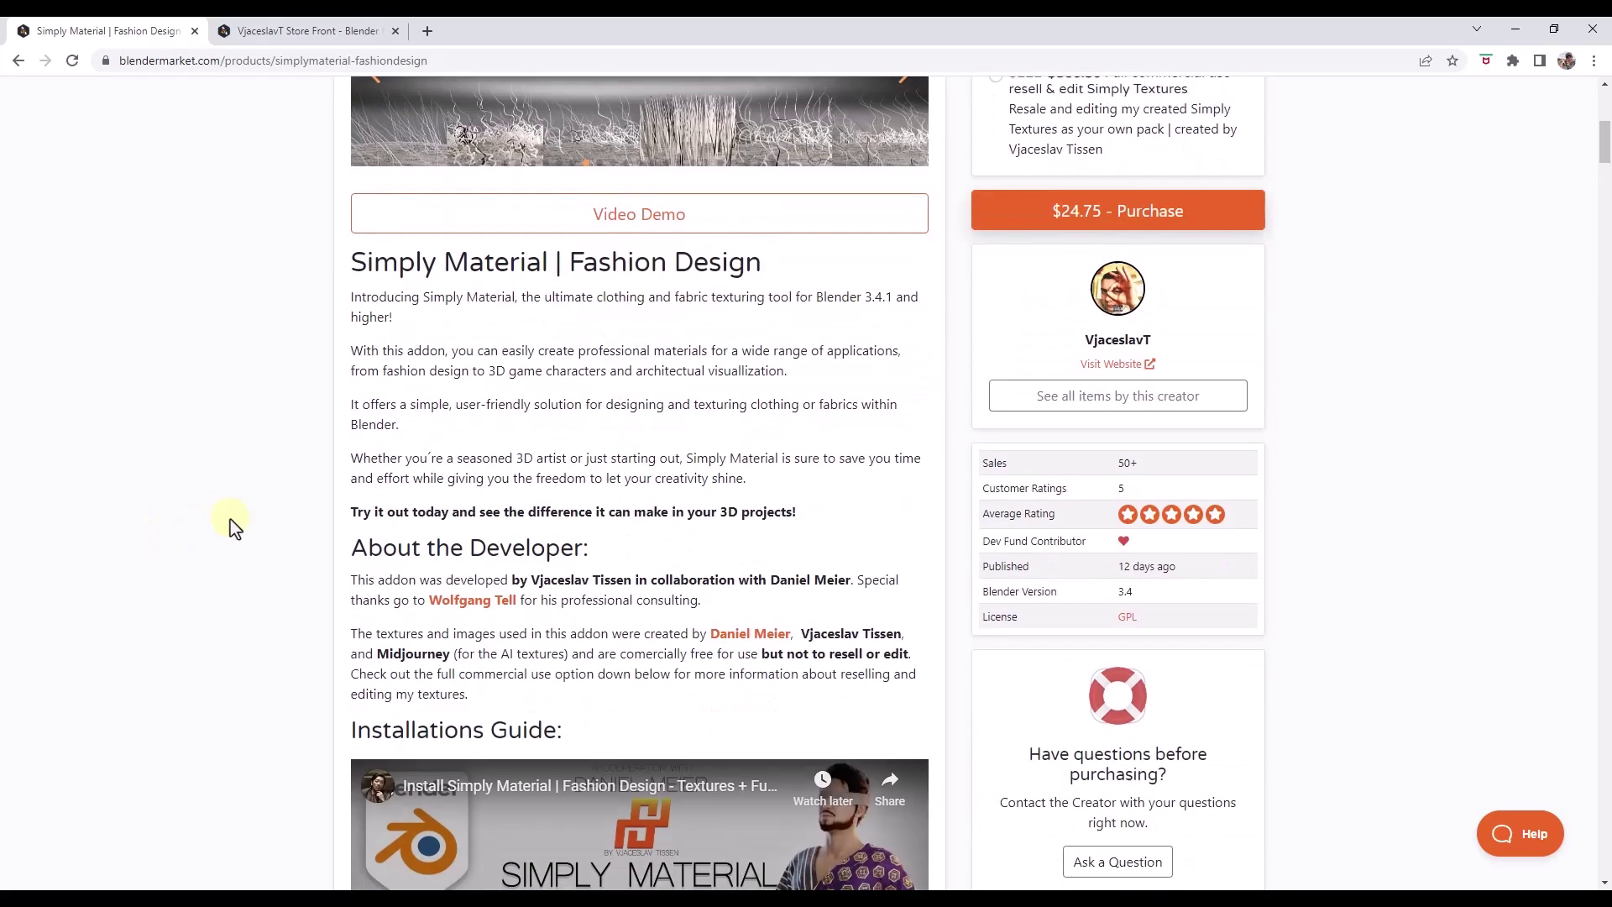
{"action": "scroll", "coordinate": [336, 420], "scroll_direction": "down", "scroll_amount": 7}
{"action": "scroll", "coordinate": [312, 378], "scroll_direction": "up", "scroll_amount": 6}
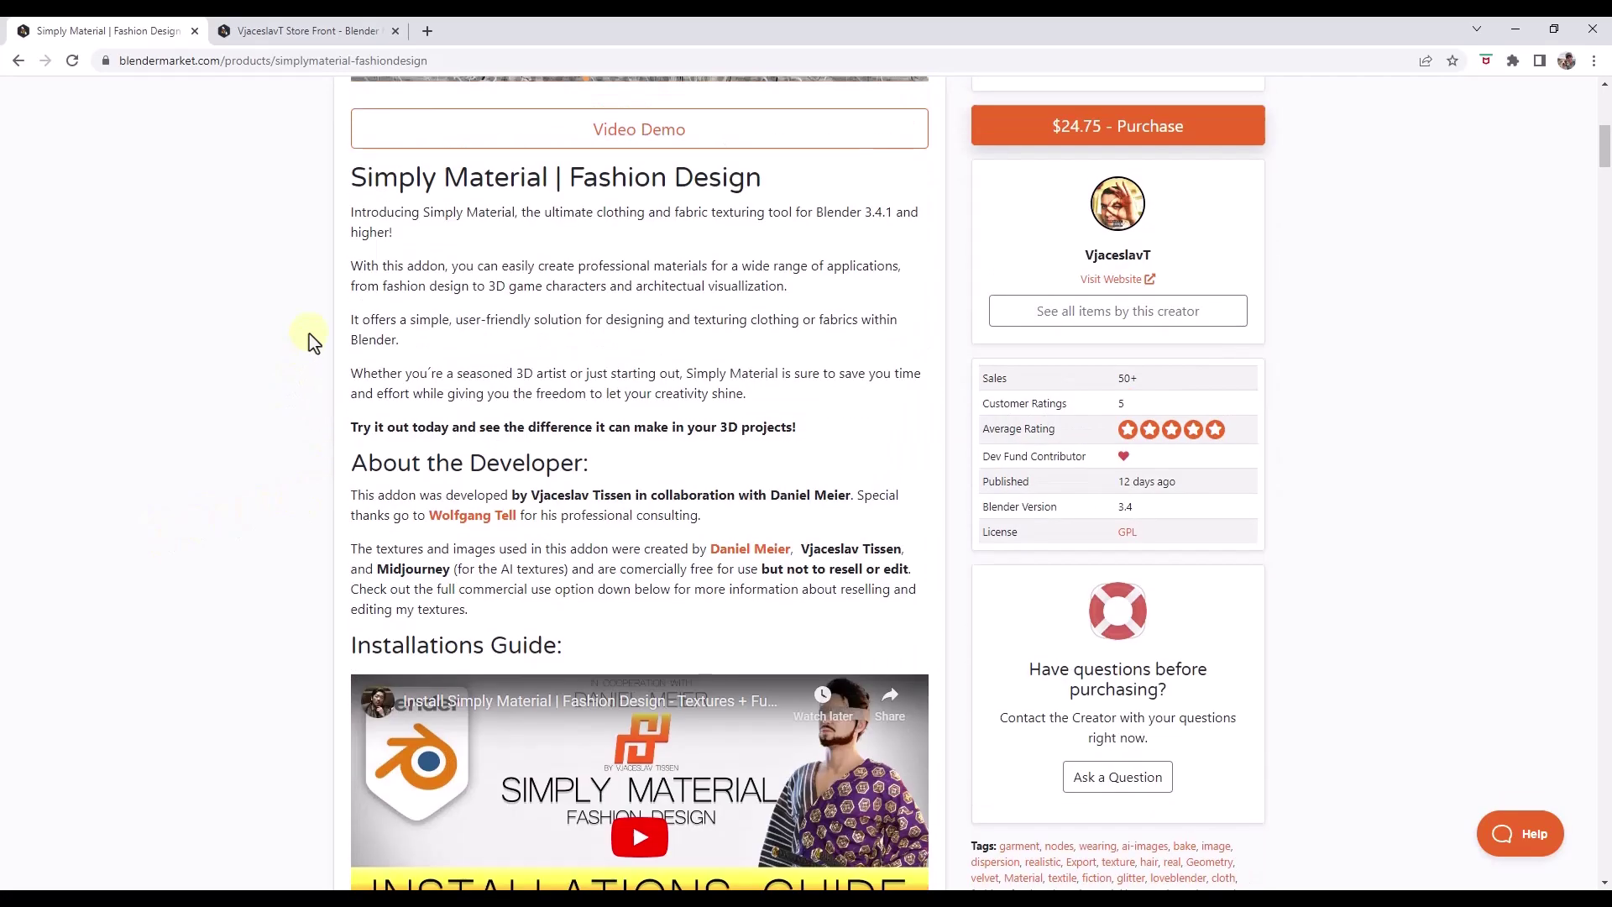
{"action": "scroll", "coordinate": [294, 320], "scroll_direction": "down", "scroll_amount": 3}
{"action": "scroll", "coordinate": [294, 362], "scroll_direction": "up", "scroll_amount": 8}
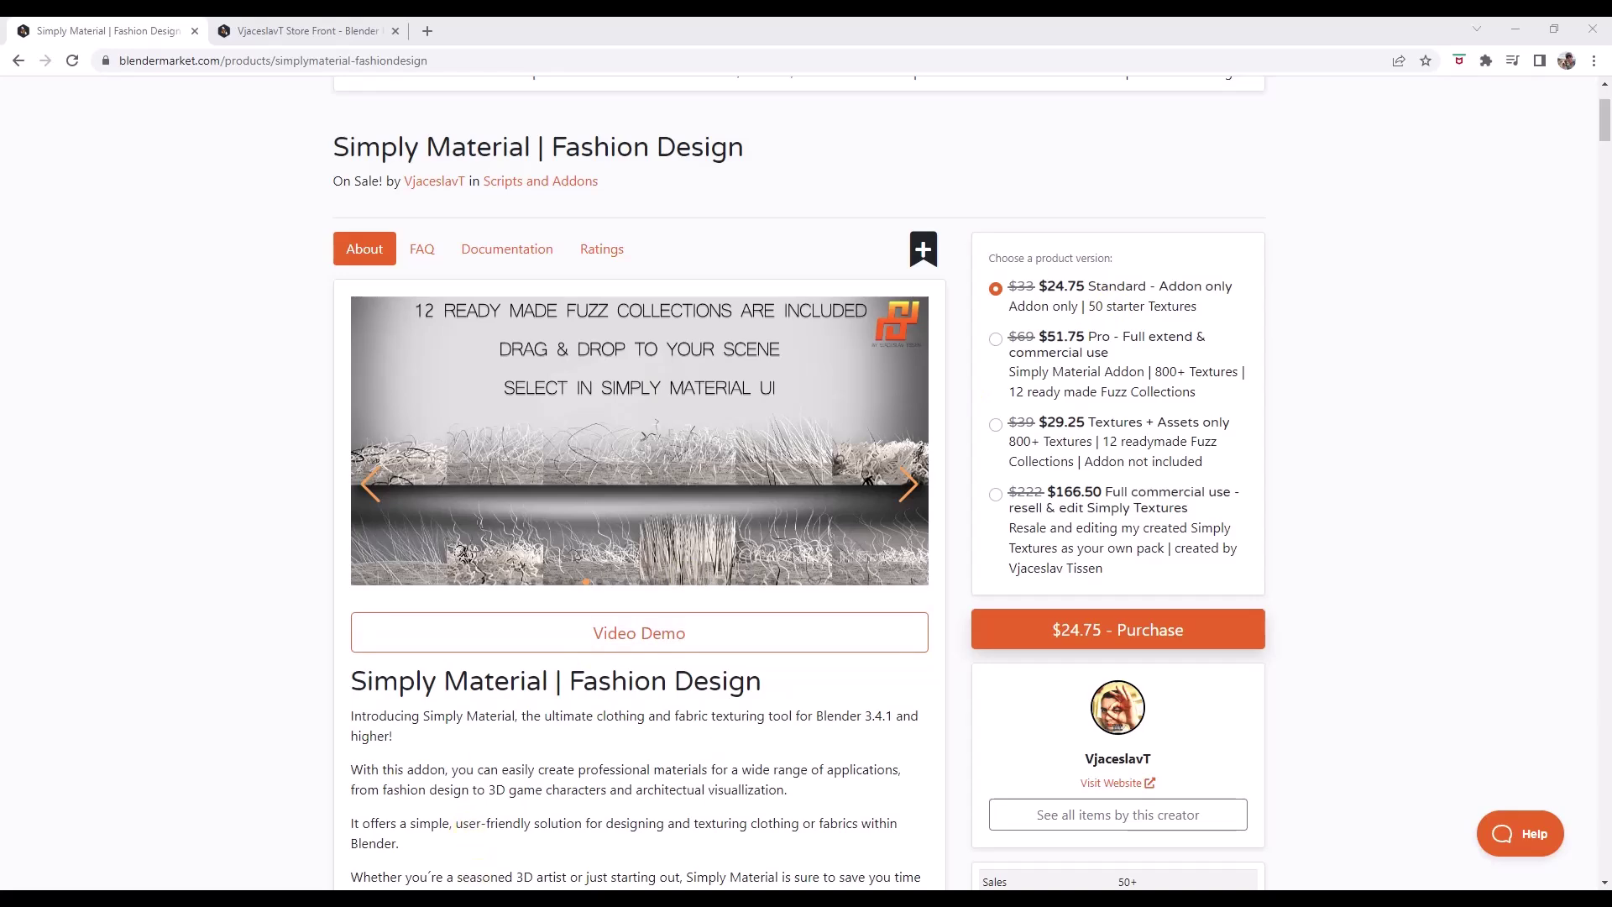
Switch to File Explorer and look through the texture images in the 0_Starter Textures folder.
{"action": "key", "text": "alt+Tab"}
{"action": "scroll", "coordinate": [1281, 664], "scroll_direction": "down", "scroll_amount": 2}
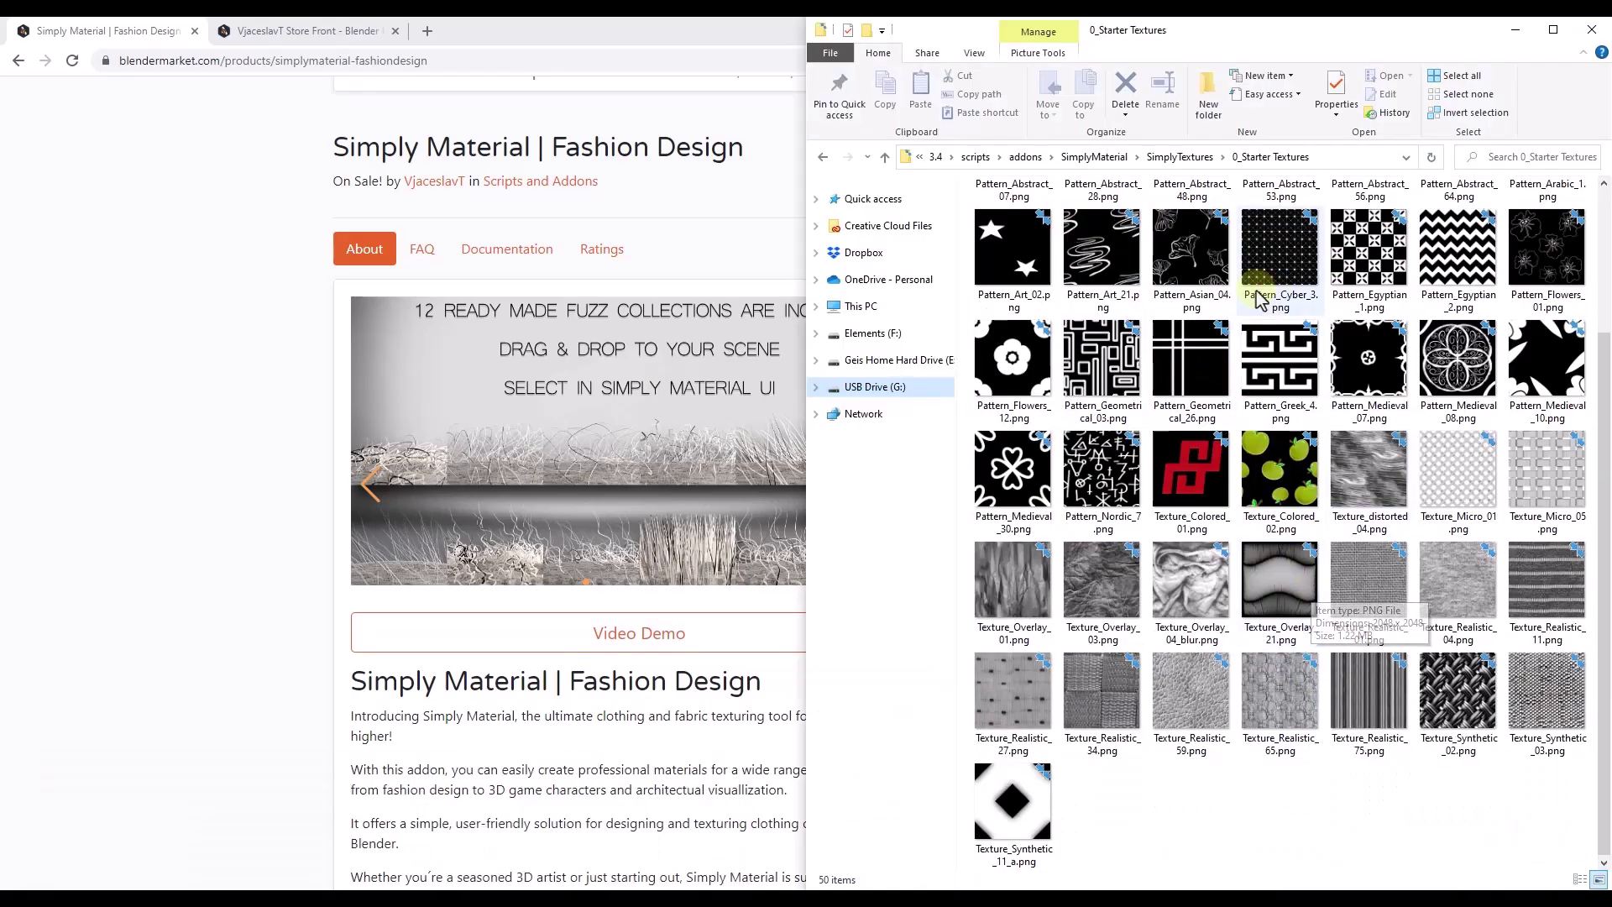
{"action": "scroll", "coordinate": [1283, 647], "scroll_direction": "up", "scroll_amount": 2}
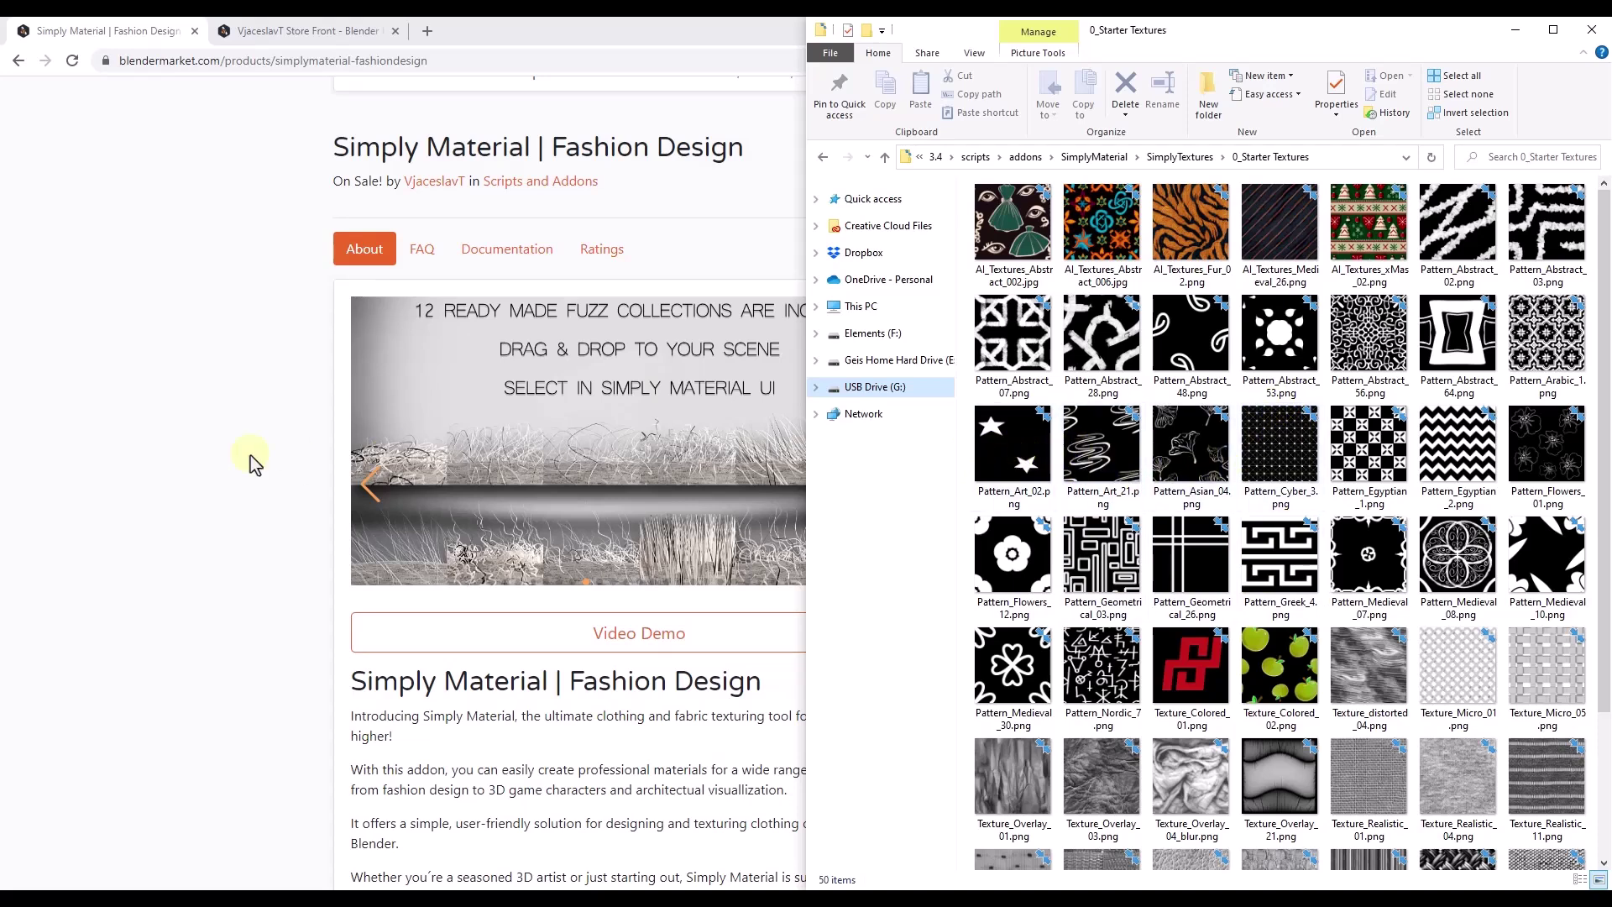
Return to the browser and examine the Full Commercial Use (Simply Textures) section of the product page.
{"action": "left_click", "coordinate": [102, 435]}
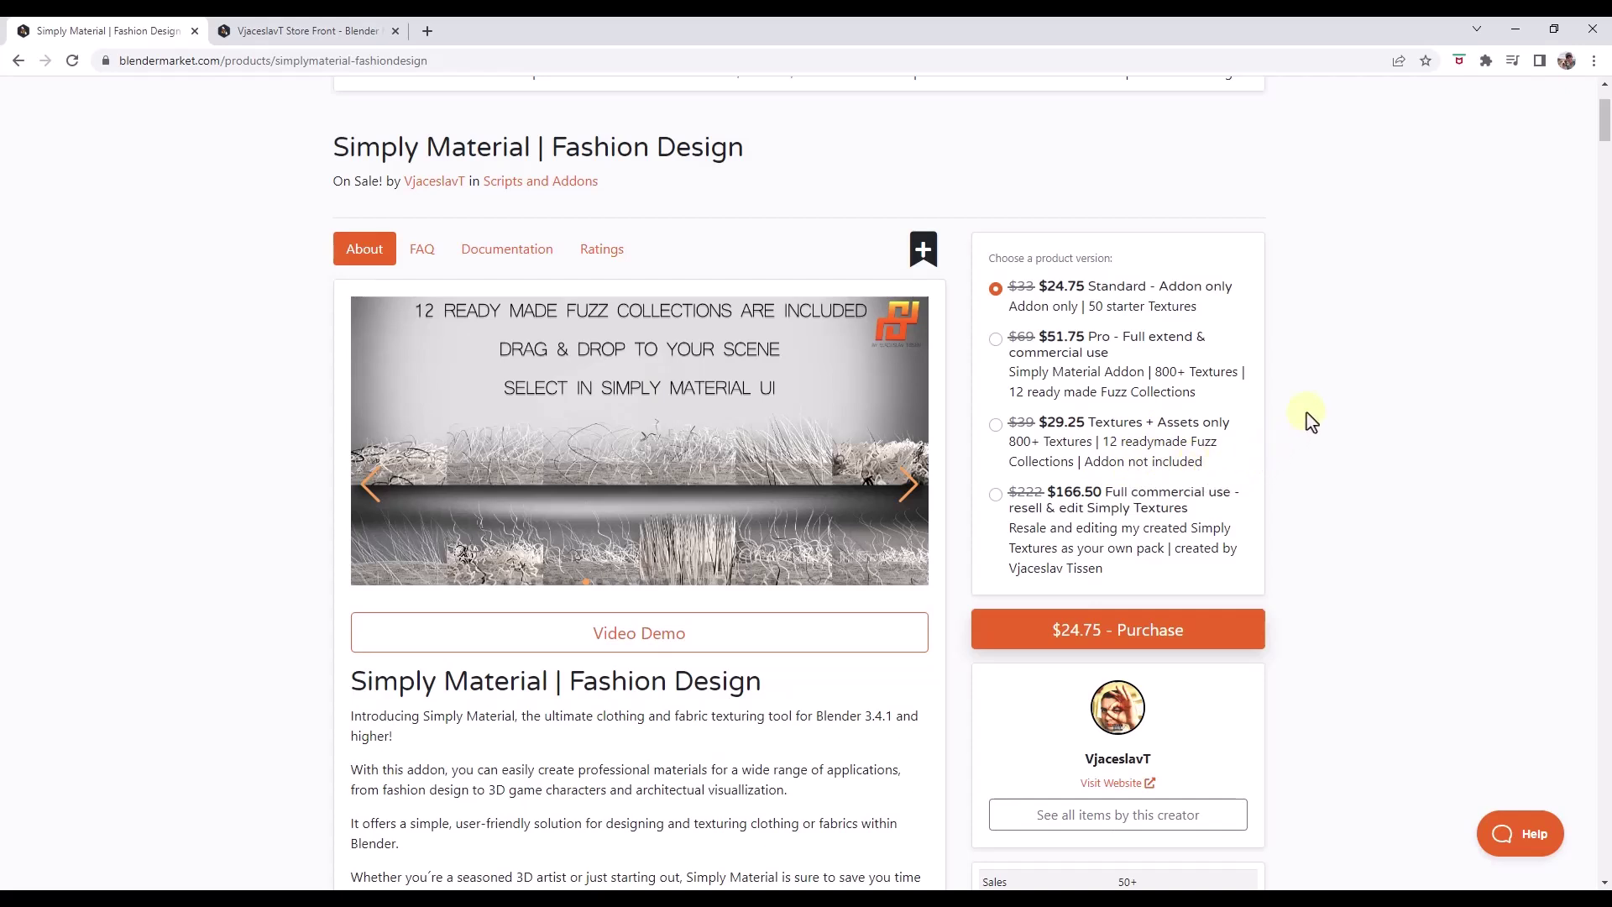
{"action": "scroll", "coordinate": [1359, 401], "scroll_direction": "down", "scroll_amount": 3}
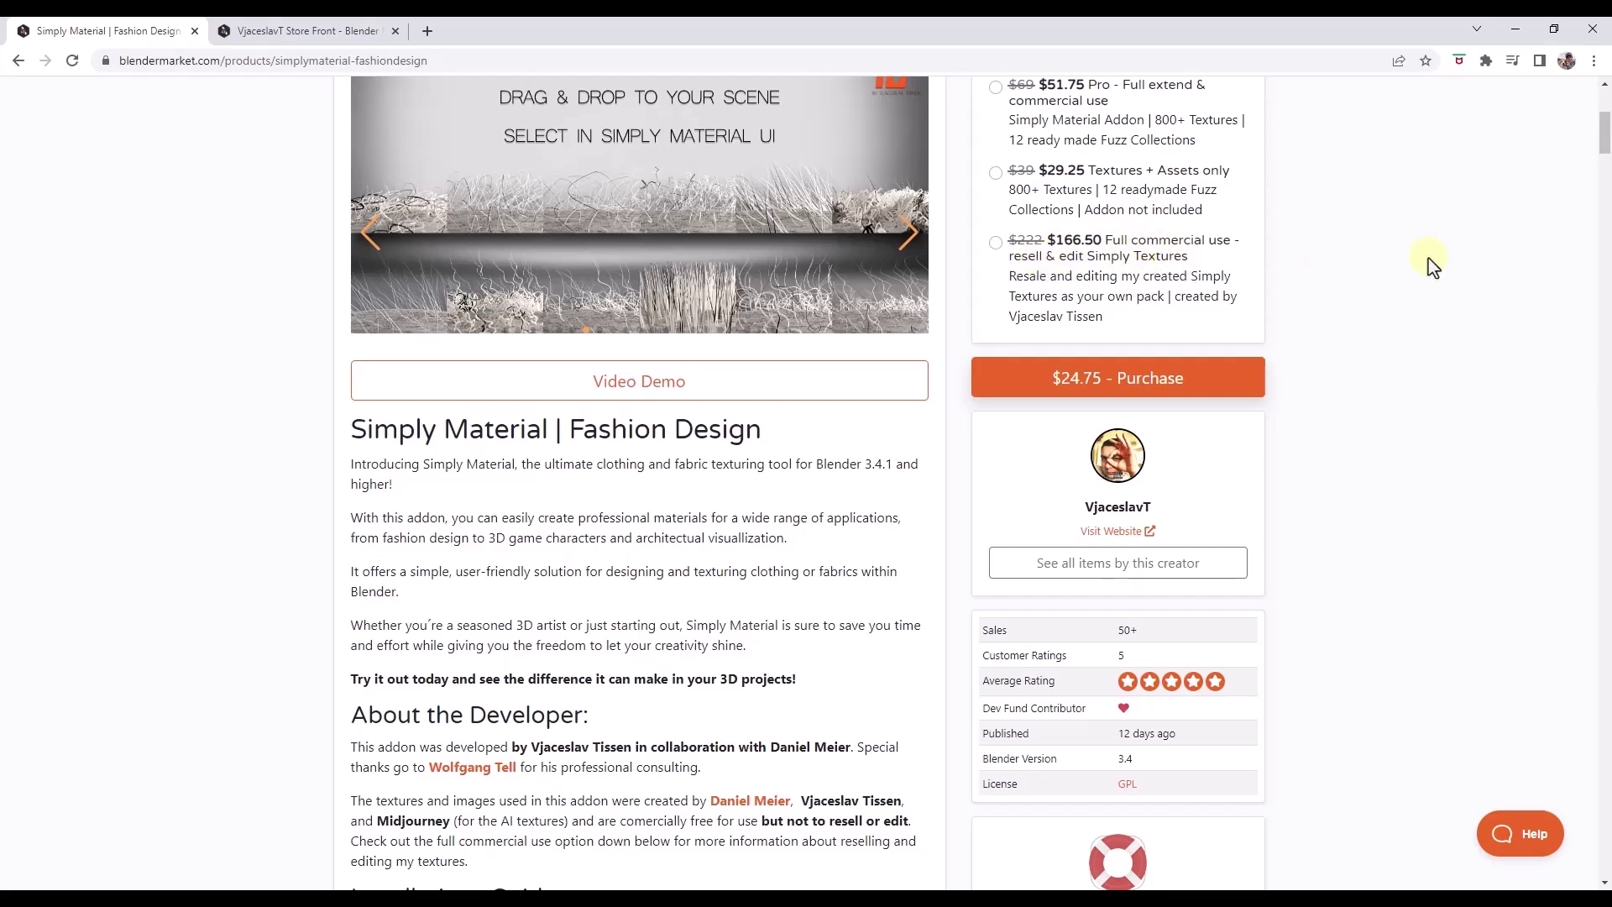
{"action": "left_click_drag", "start_coordinate": [1591, 140], "coordinate": [1535, 793]}
{"action": "scroll", "coordinate": [1530, 798], "scroll_direction": "down", "scroll_amount": 3}
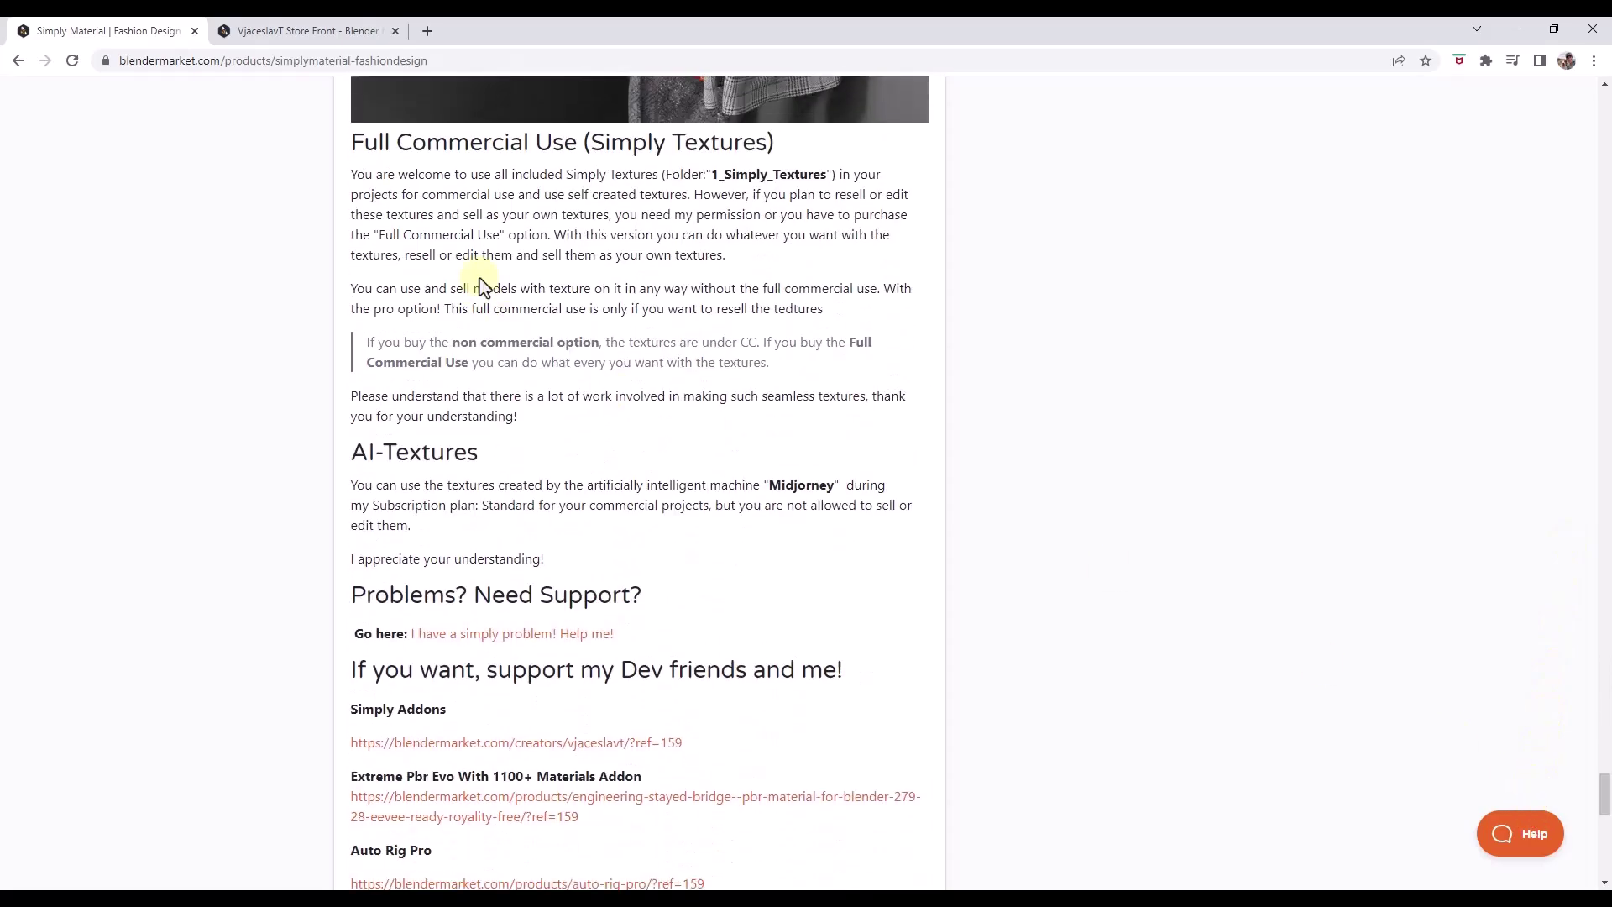
{"action": "scroll", "coordinate": [532, 295], "scroll_direction": "up", "scroll_amount": 2}
{"action": "scroll", "coordinate": [527, 361], "scroll_direction": "down", "scroll_amount": 1}
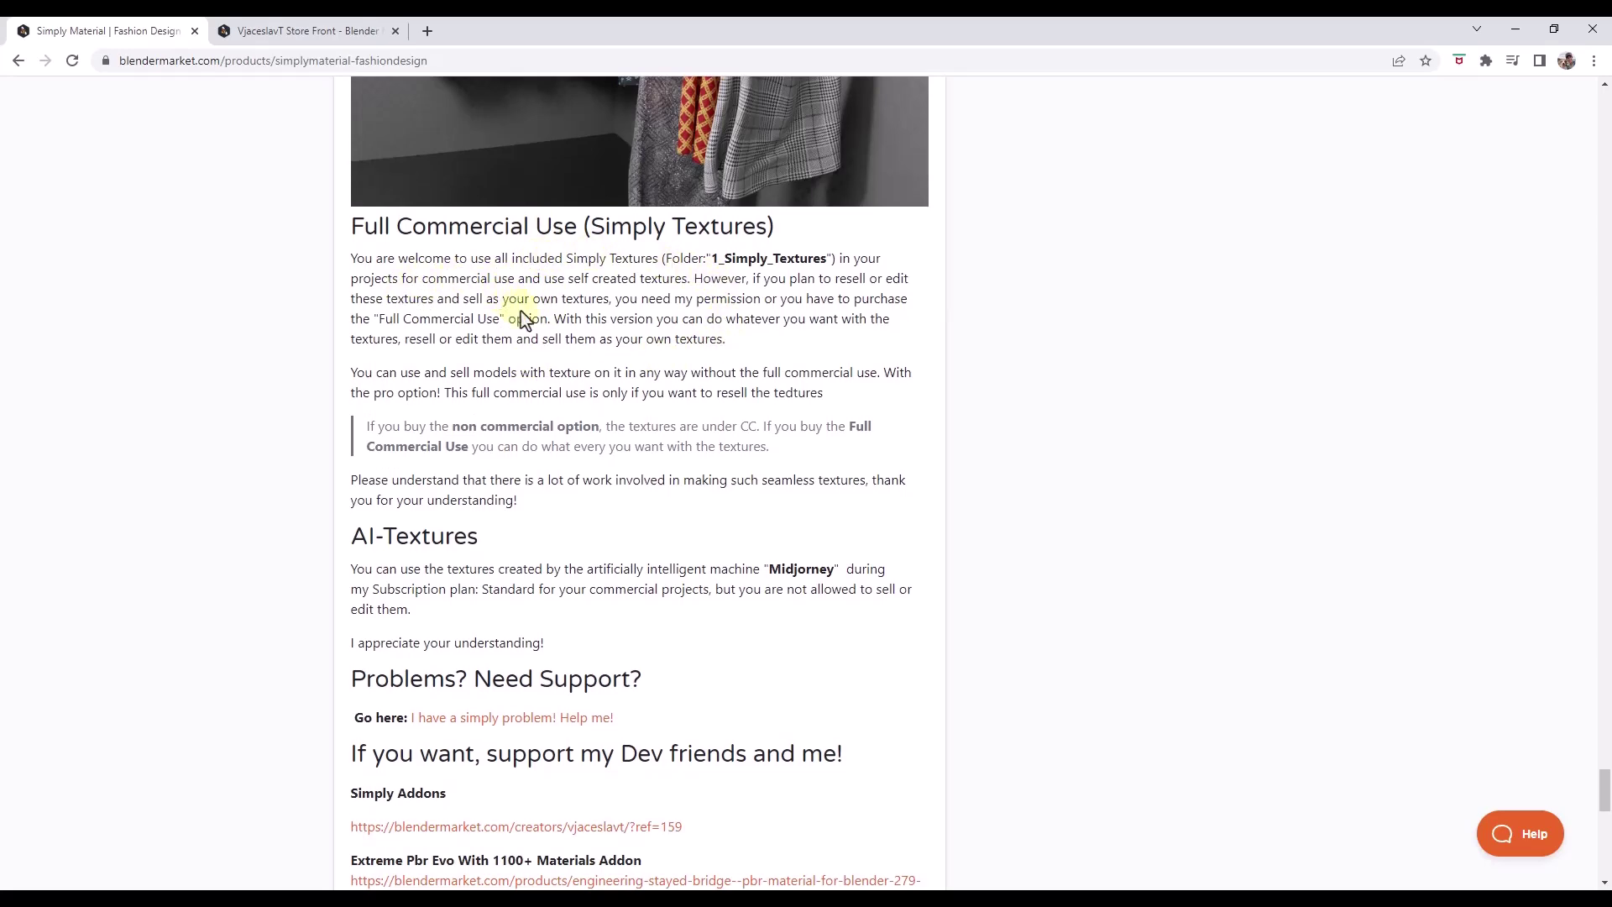
{"action": "scroll", "coordinate": [588, 403], "scroll_direction": "up", "scroll_amount": 3}
{"action": "scroll", "coordinate": [547, 417], "scroll_direction": "down", "scroll_amount": 4}
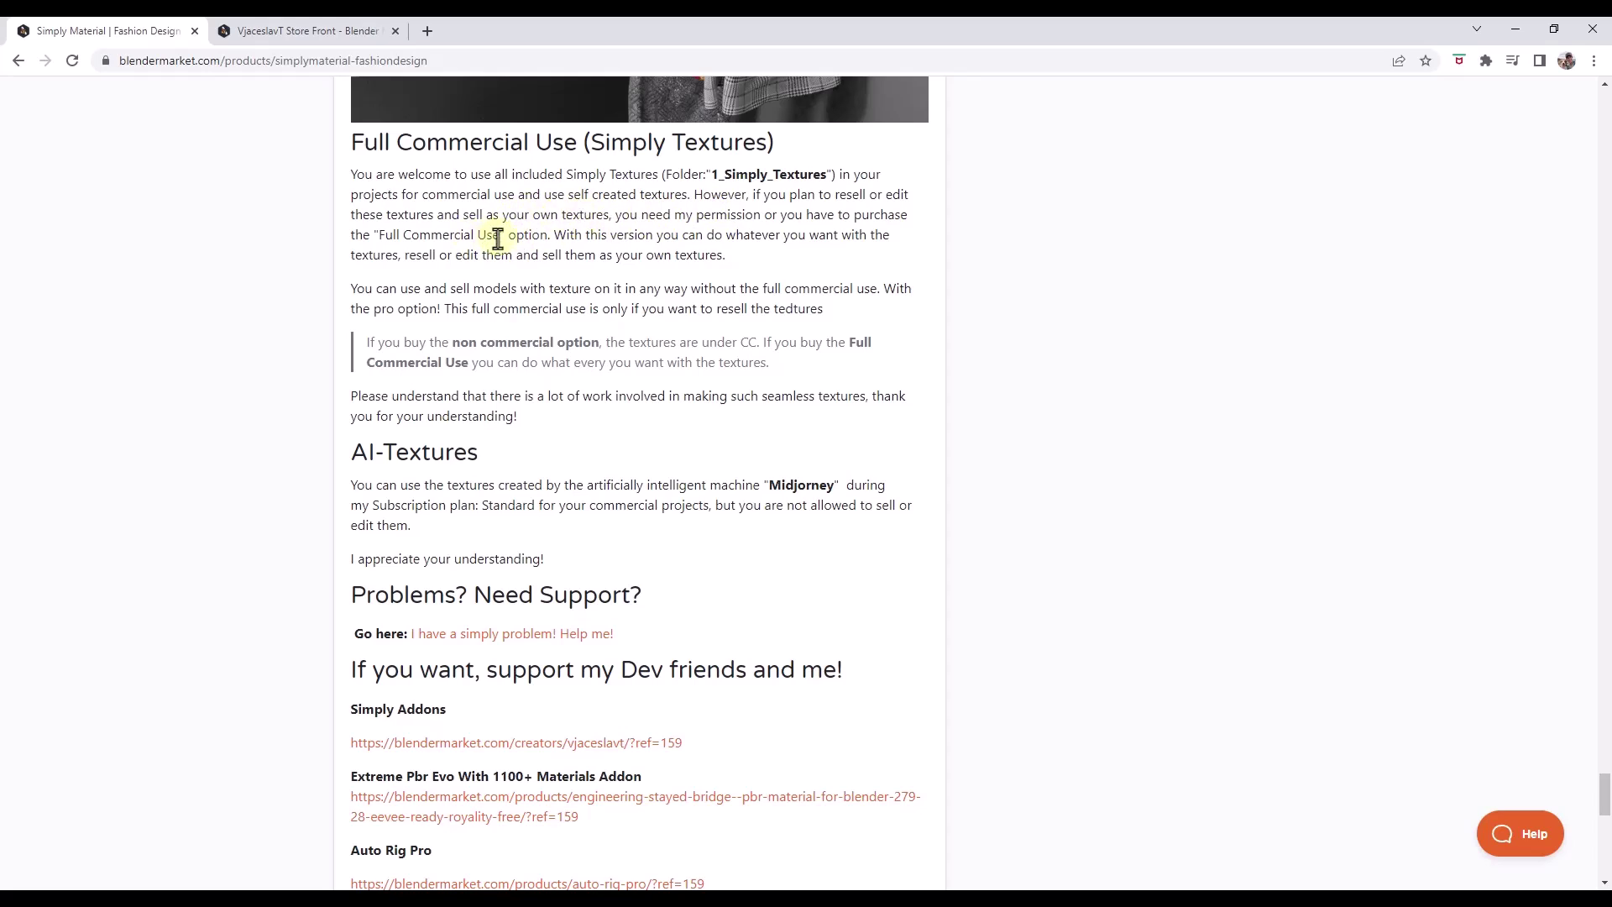
Highlight the Full Commercial Use option name and the quoted licensing note while reading them, leaving the text unselected.
{"action": "left_click_drag", "start_coordinate": [498, 238], "coordinate": [384, 237]}
{"action": "left_click", "coordinate": [383, 237]}
{"action": "left_click_drag", "start_coordinate": [770, 363], "coordinate": [372, 344]}
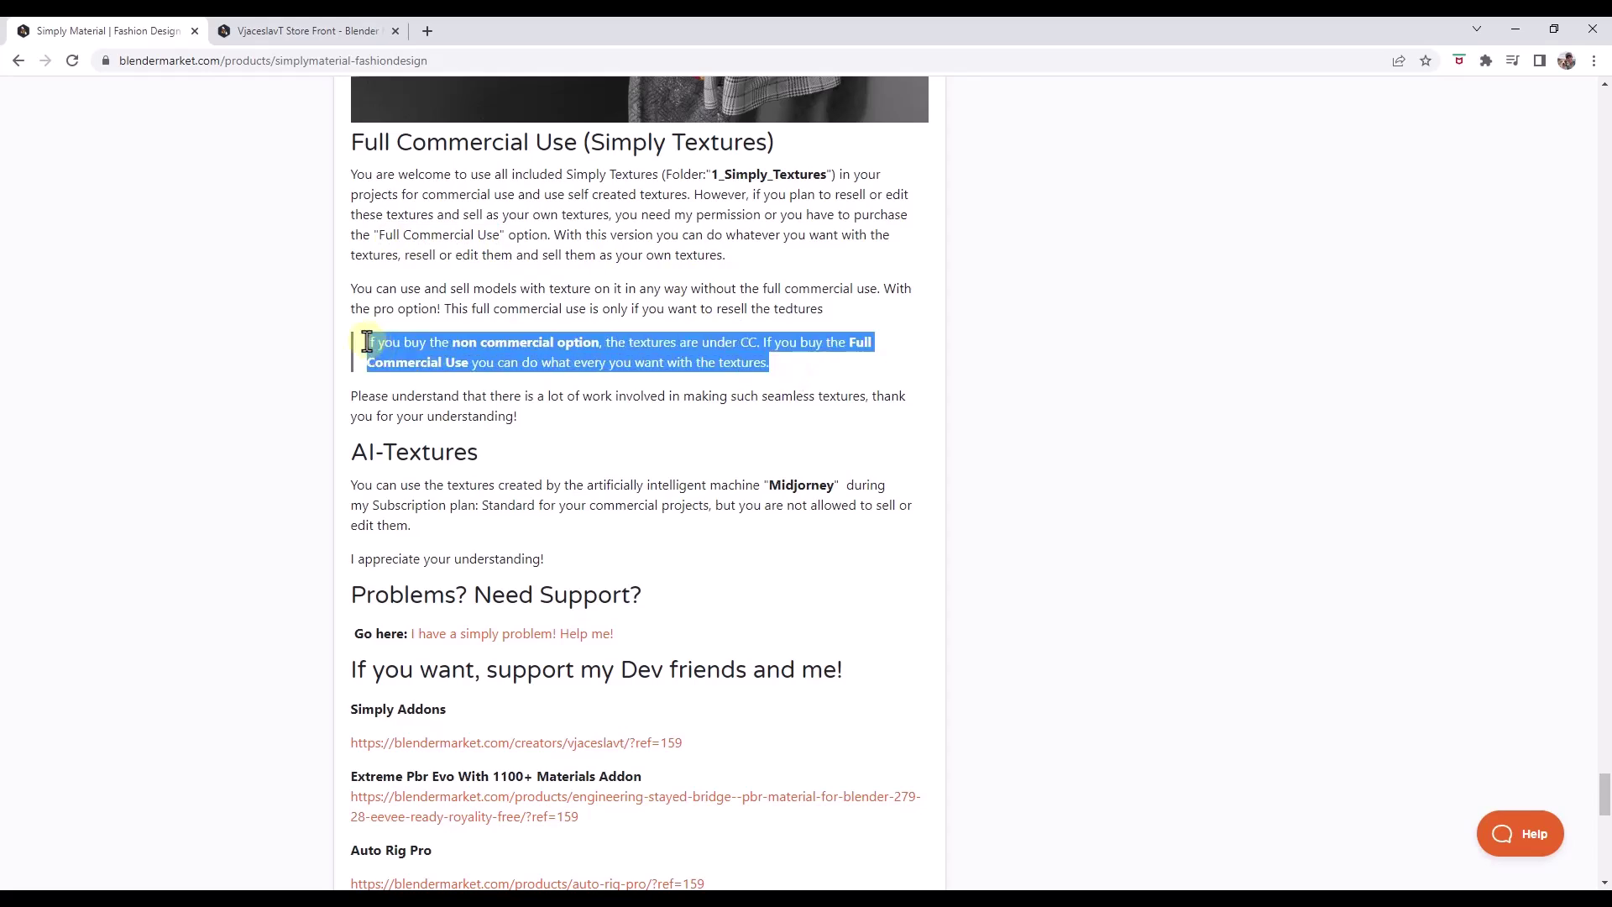
{"action": "left_click", "coordinate": [520, 308]}
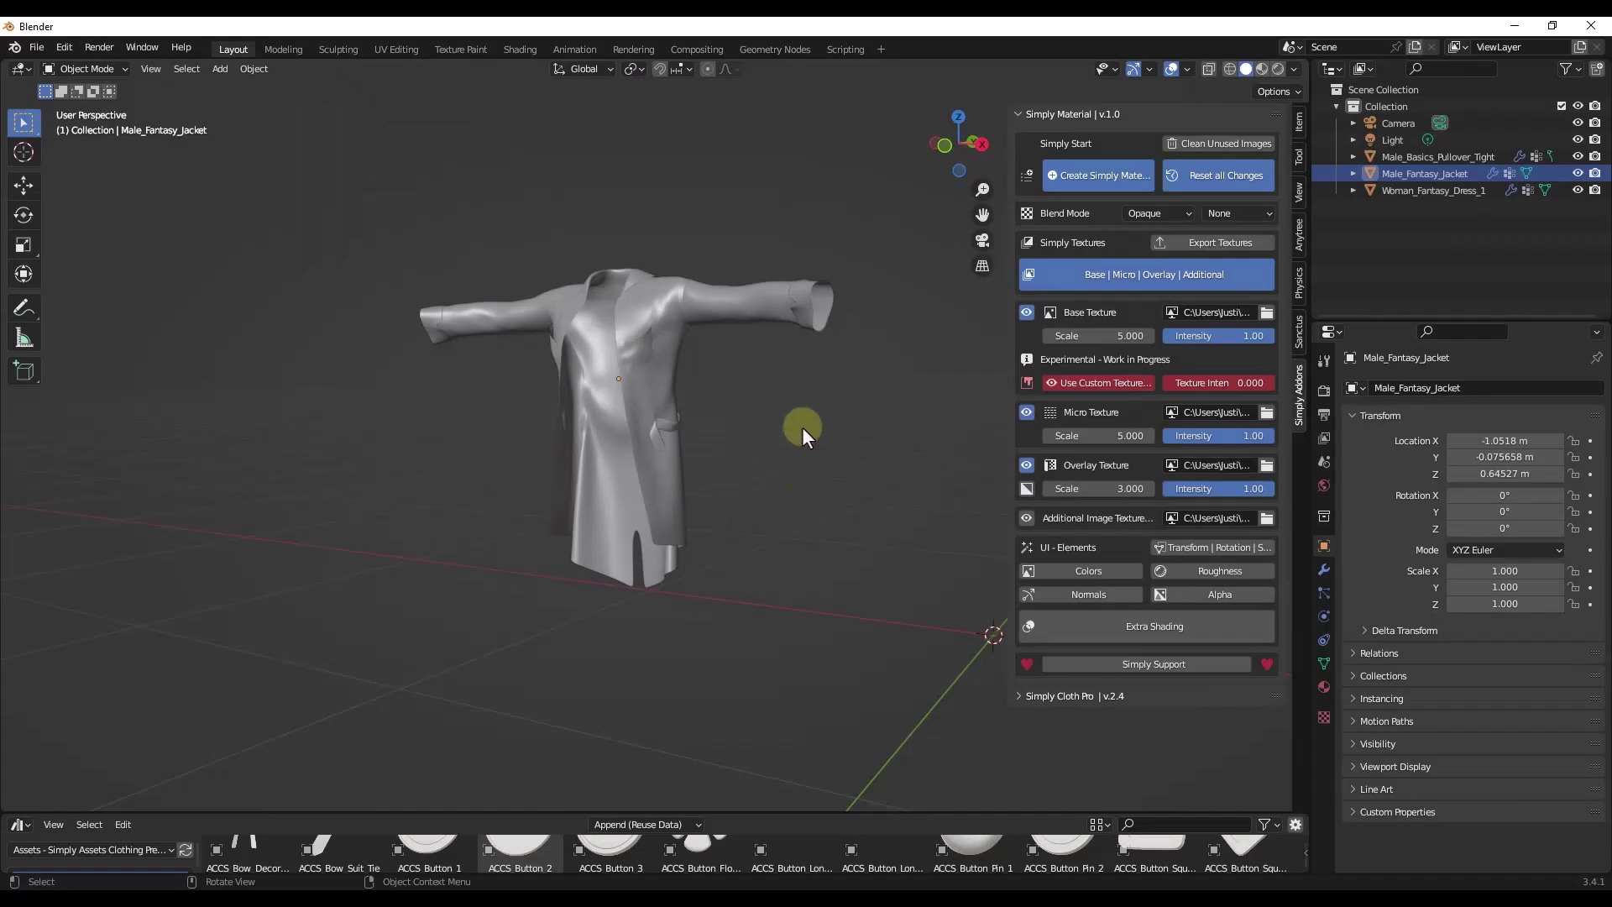
In Blender, check the Simply Material add-on's details in the add-on preferences and close the preferences window.
{"action": "scroll", "coordinate": [793, 442], "scroll_direction": "up", "scroll_amount": 2}
{"action": "middle_click_drag", "start_coordinate": [792, 441], "coordinate": [582, 391]}
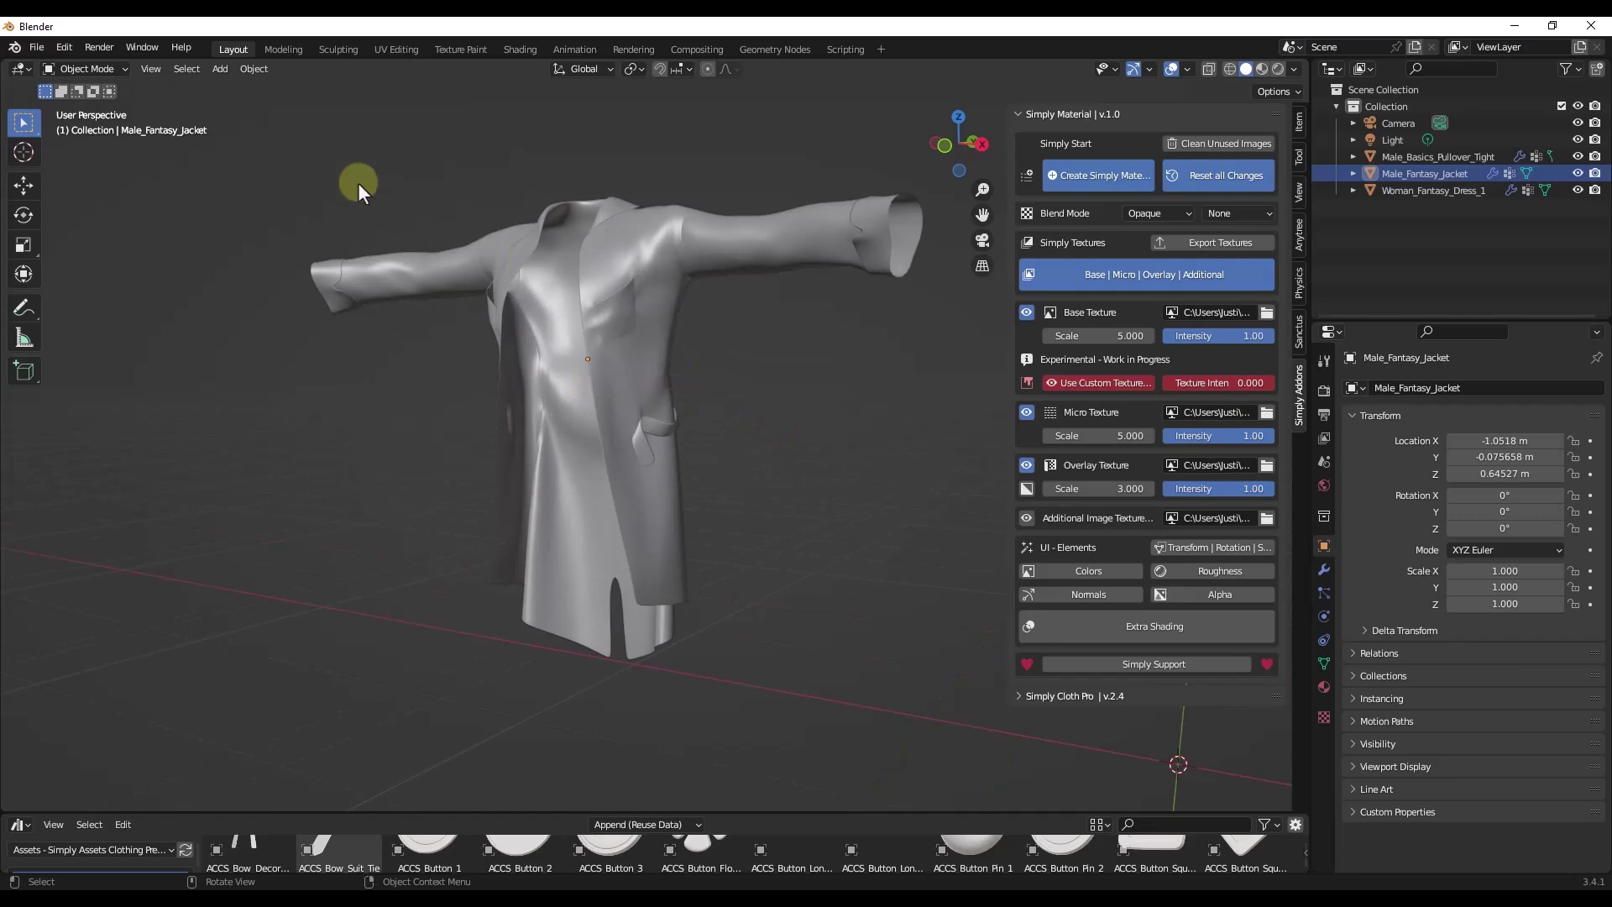
{"action": "left_click", "coordinate": [67, 48]}
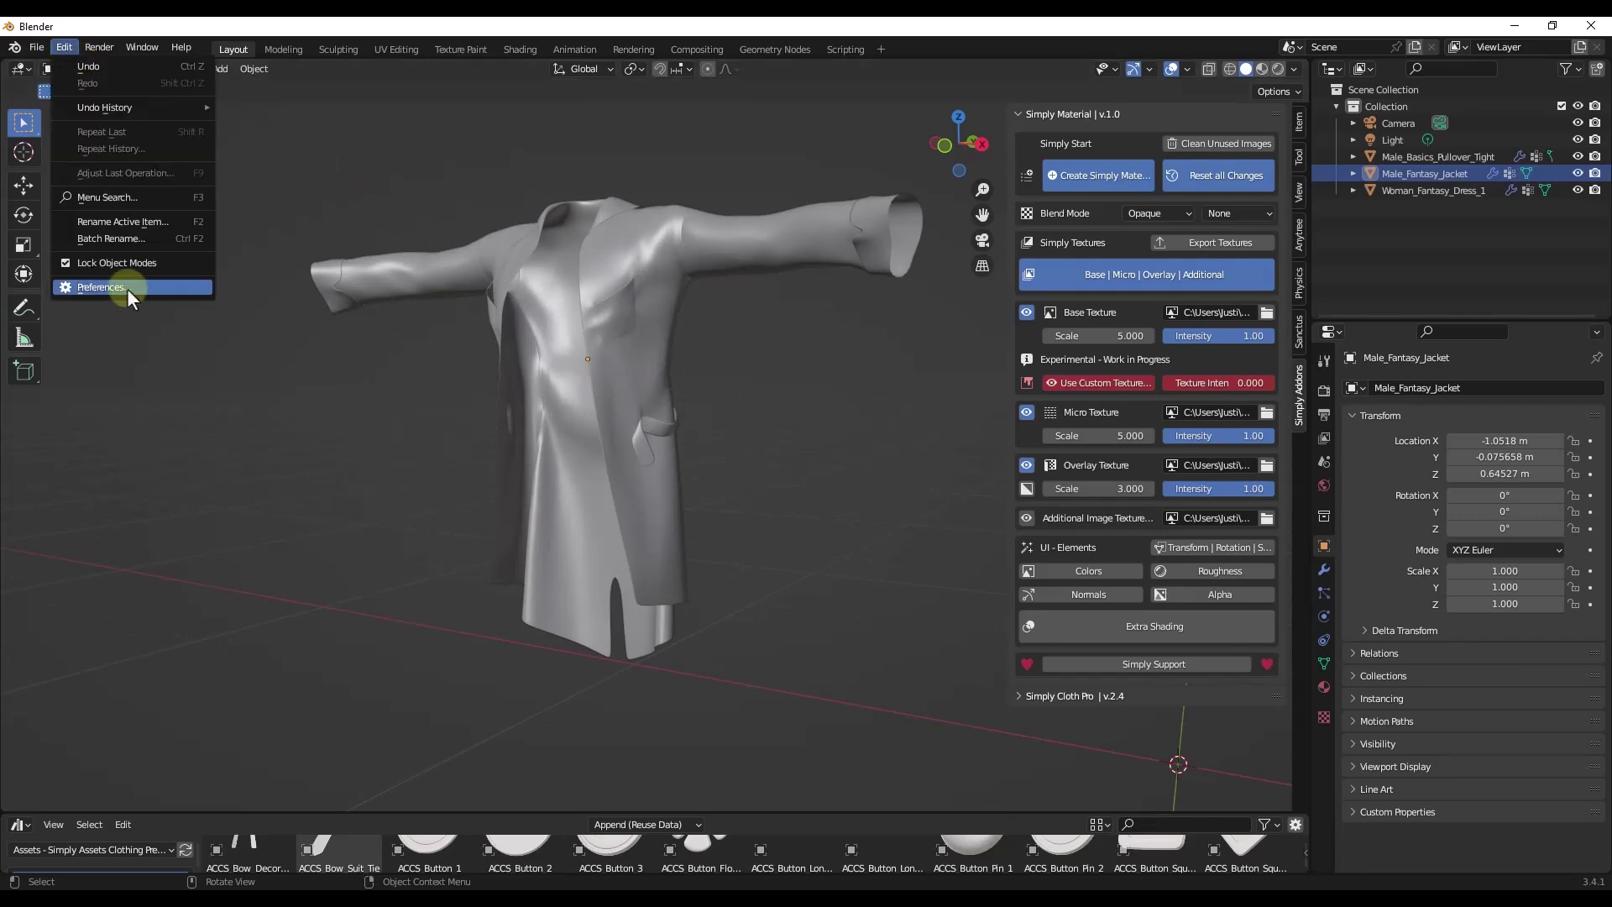
{"action": "left_click", "coordinate": [128, 288]}
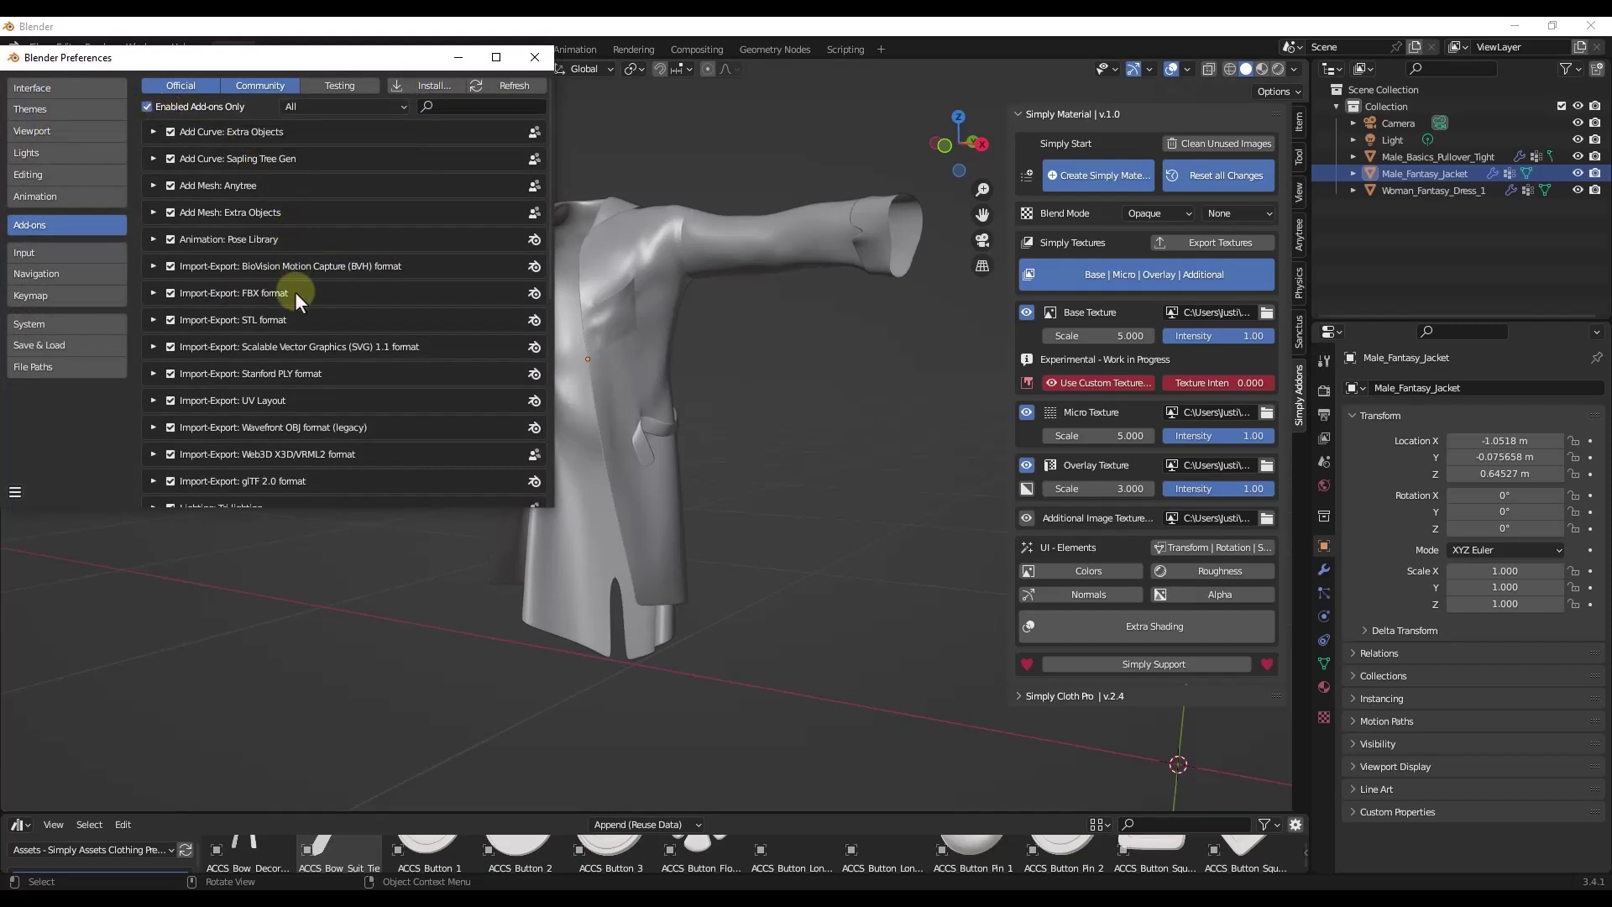
{"action": "scroll", "coordinate": [297, 336], "scroll_direction": "down", "scroll_amount": 5}
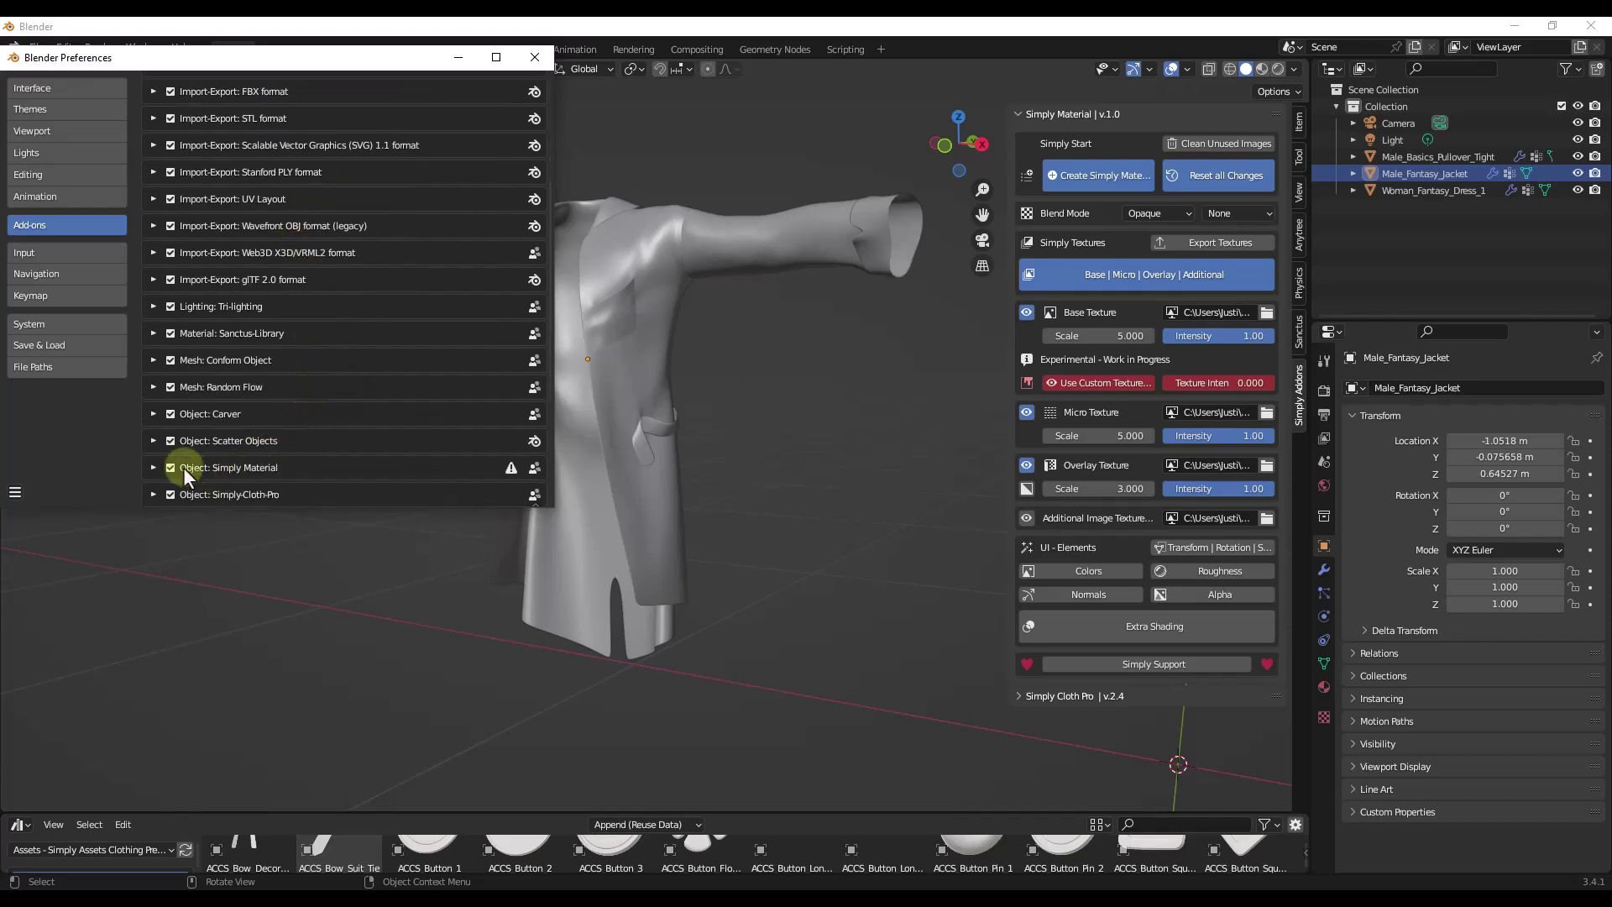
{"action": "left_click", "coordinate": [154, 467]}
{"action": "scroll", "coordinate": [238, 388], "scroll_direction": "down", "scroll_amount": 5}
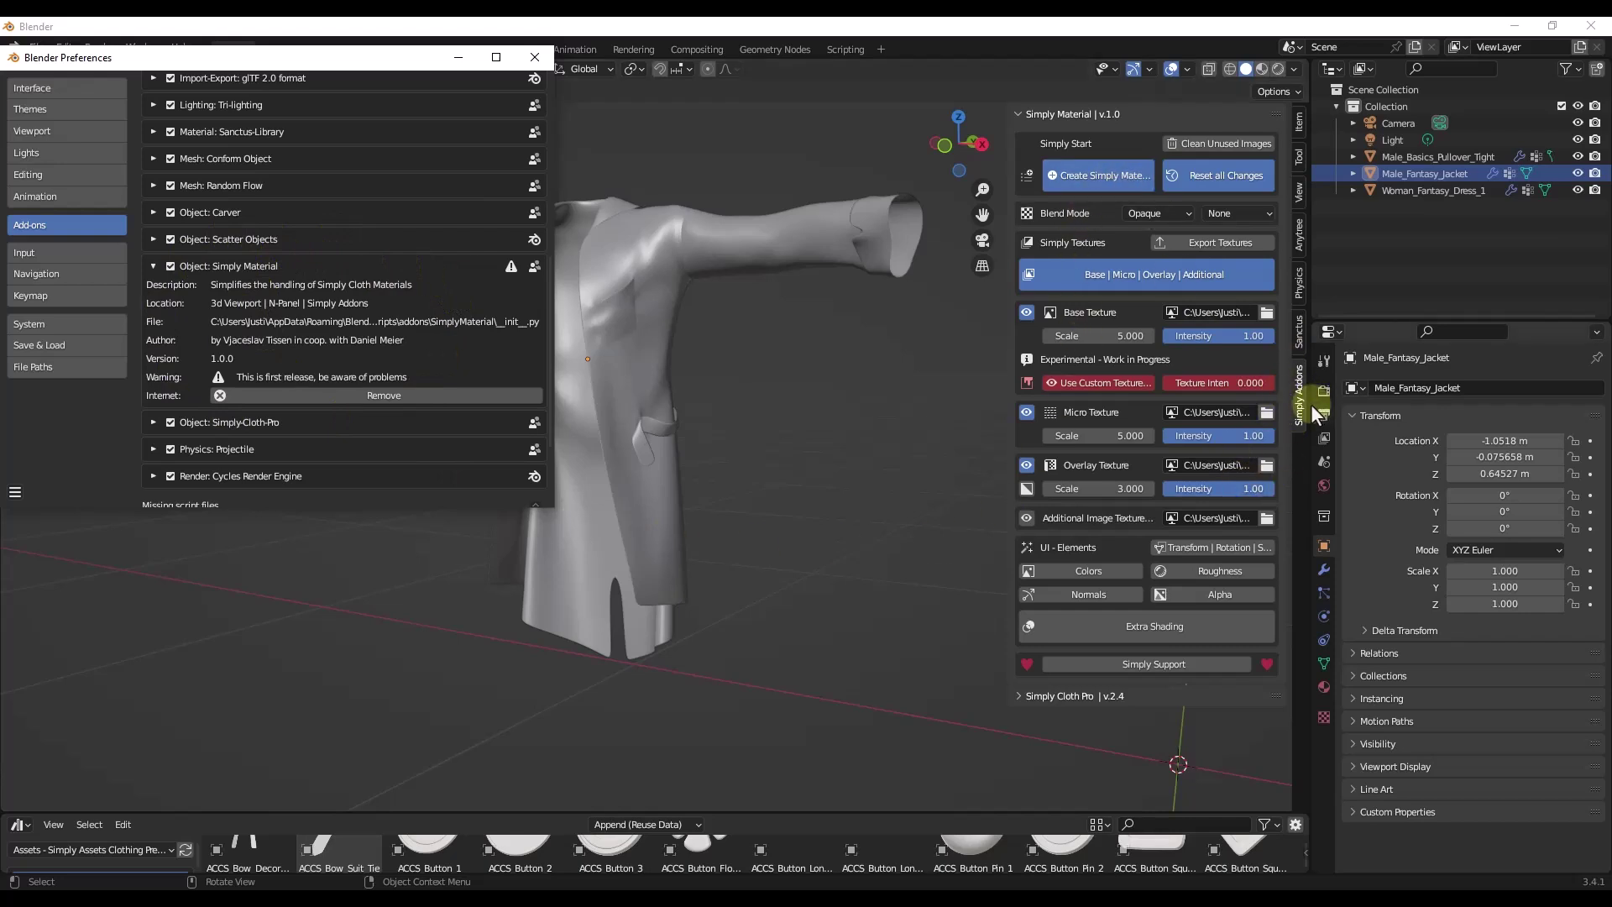
{"action": "left_click", "coordinate": [1221, 385]}
{"action": "left_click", "coordinate": [535, 57]}
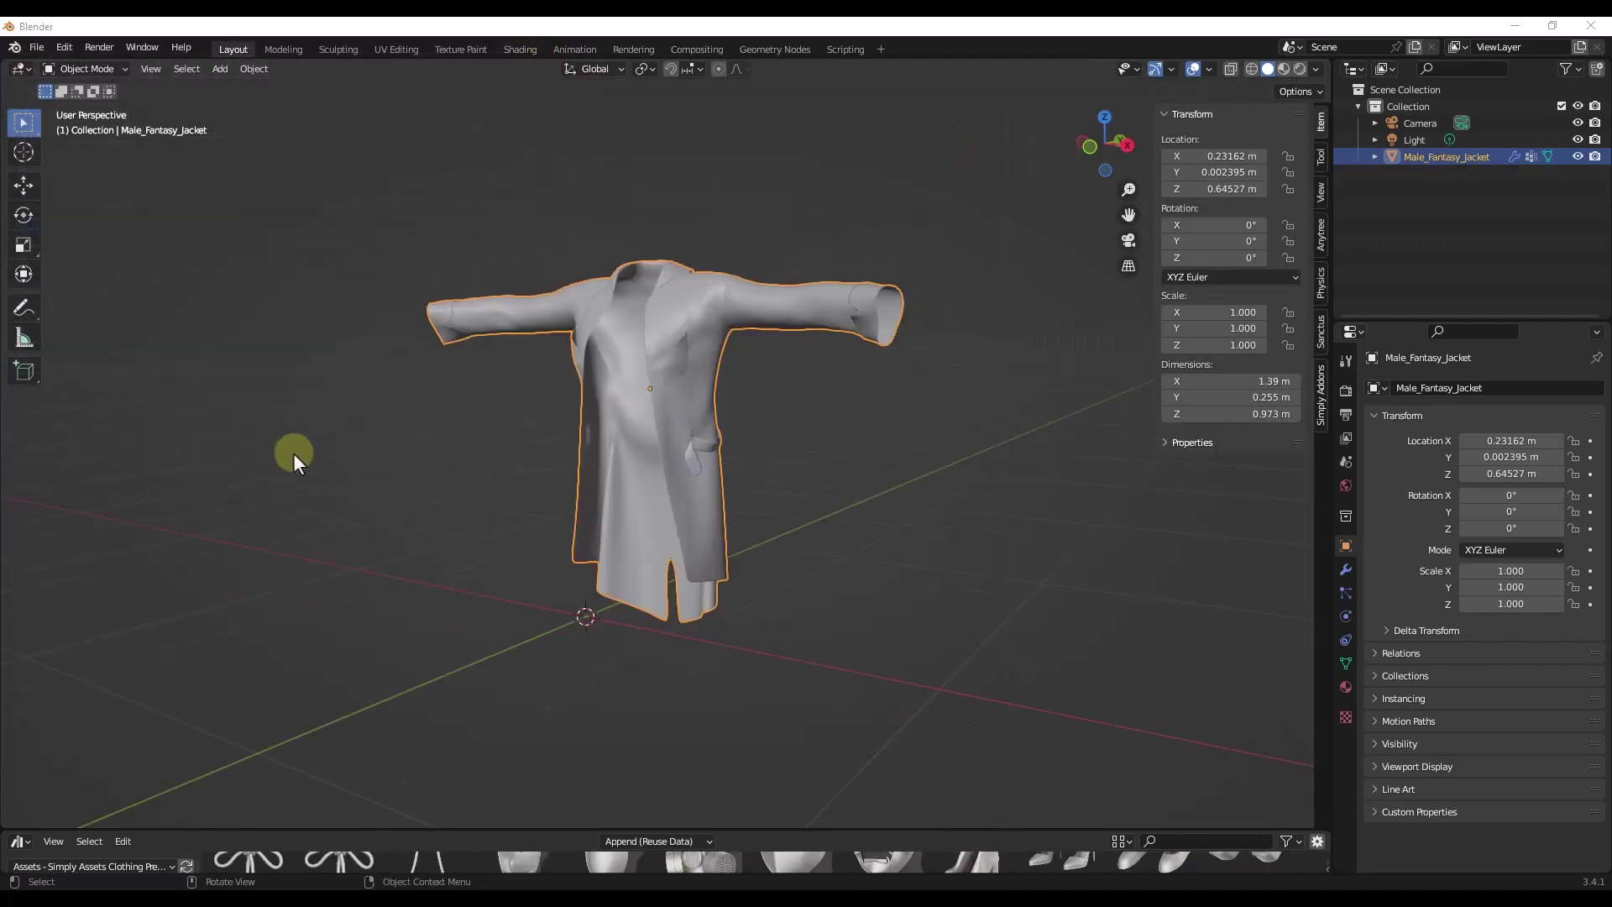
Show the Simply Addons panels in a widened sidebar with the Simply Cloth Pro section collapsed.
{"action": "left_click", "coordinate": [1321, 395]}
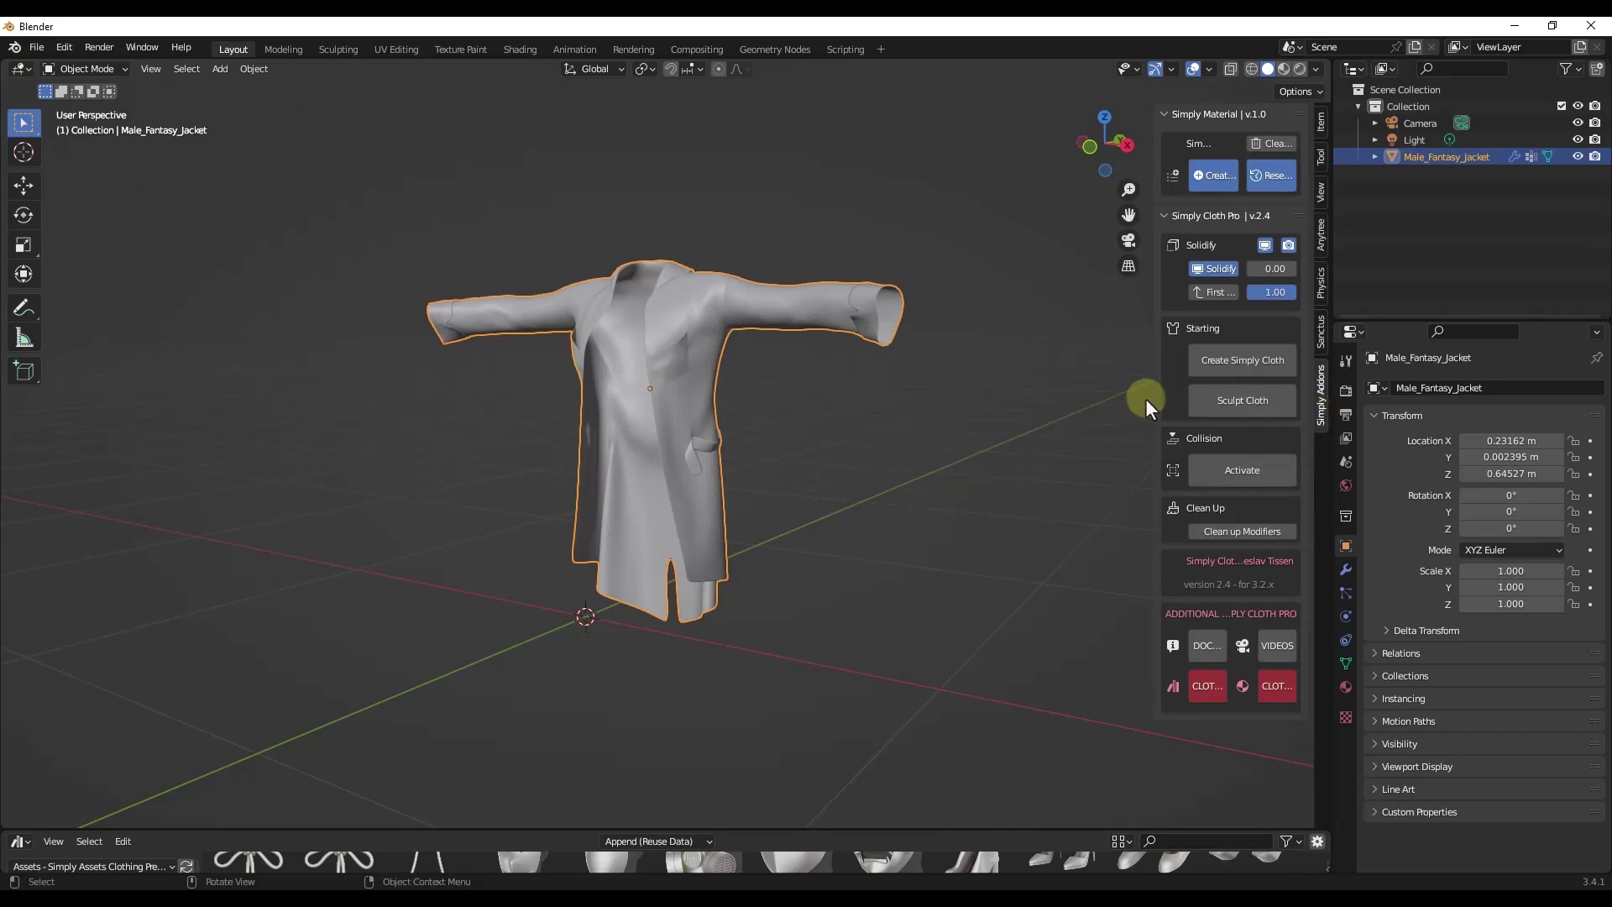
{"action": "left_click_drag", "start_coordinate": [1152, 396], "coordinate": [1001, 405]}
{"action": "left_click", "coordinate": [1012, 216]}
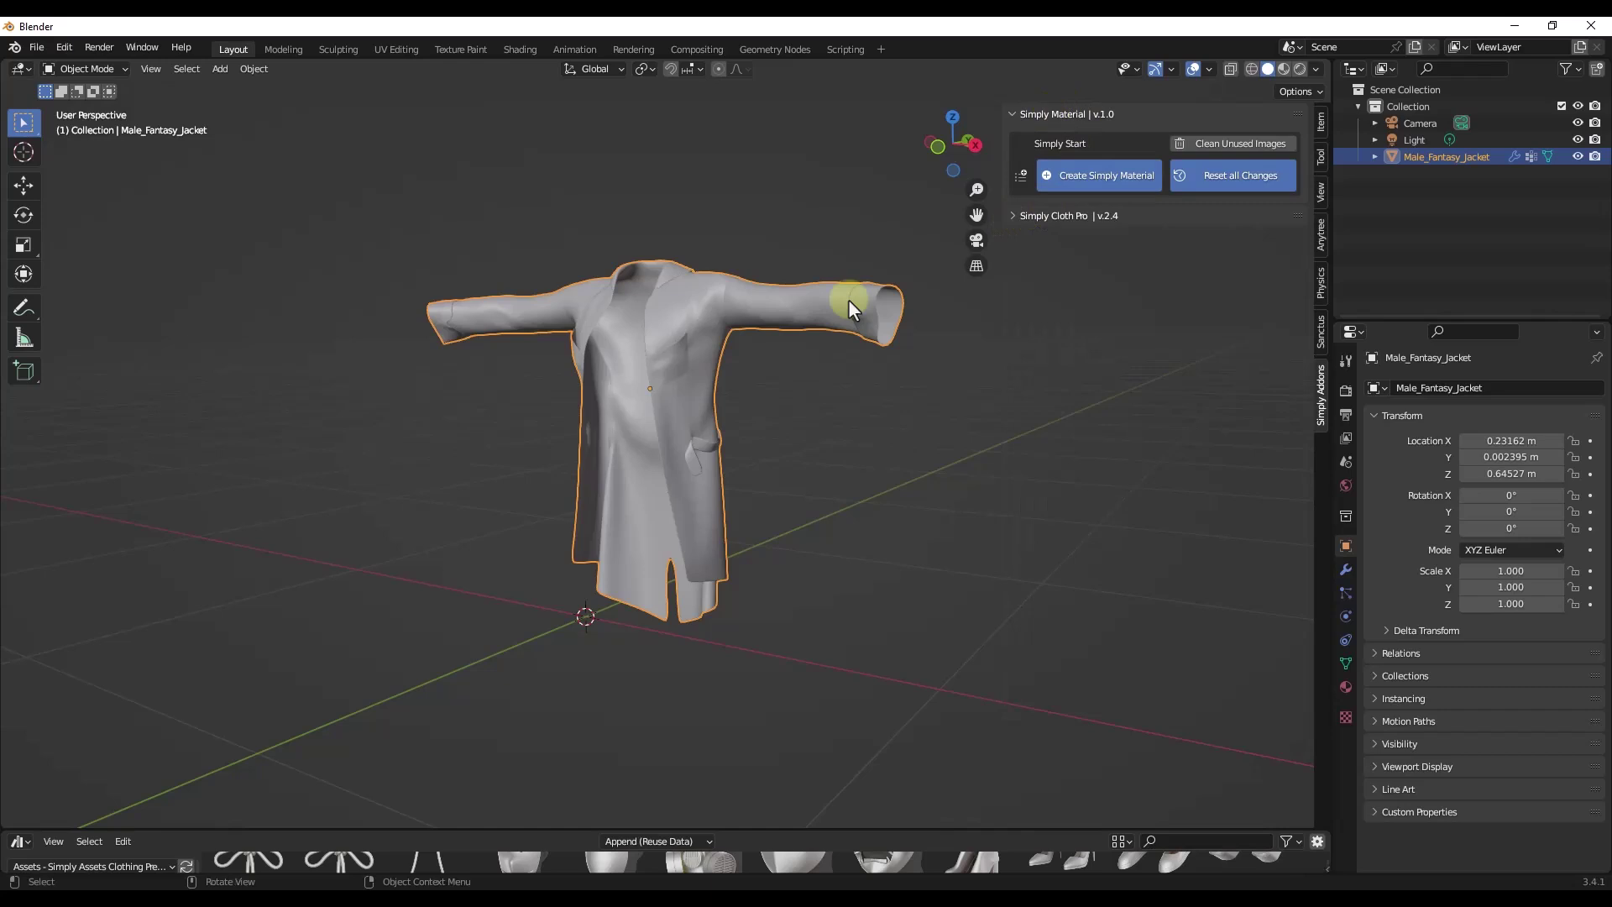
{"action": "scroll", "coordinate": [677, 423], "scroll_direction": "up", "scroll_amount": 2}
{"action": "scroll", "coordinate": [744, 397], "scroll_direction": "down", "scroll_amount": 1}
{"action": "scroll", "coordinate": [1001, 369], "scroll_direction": "up", "scroll_amount": 2}
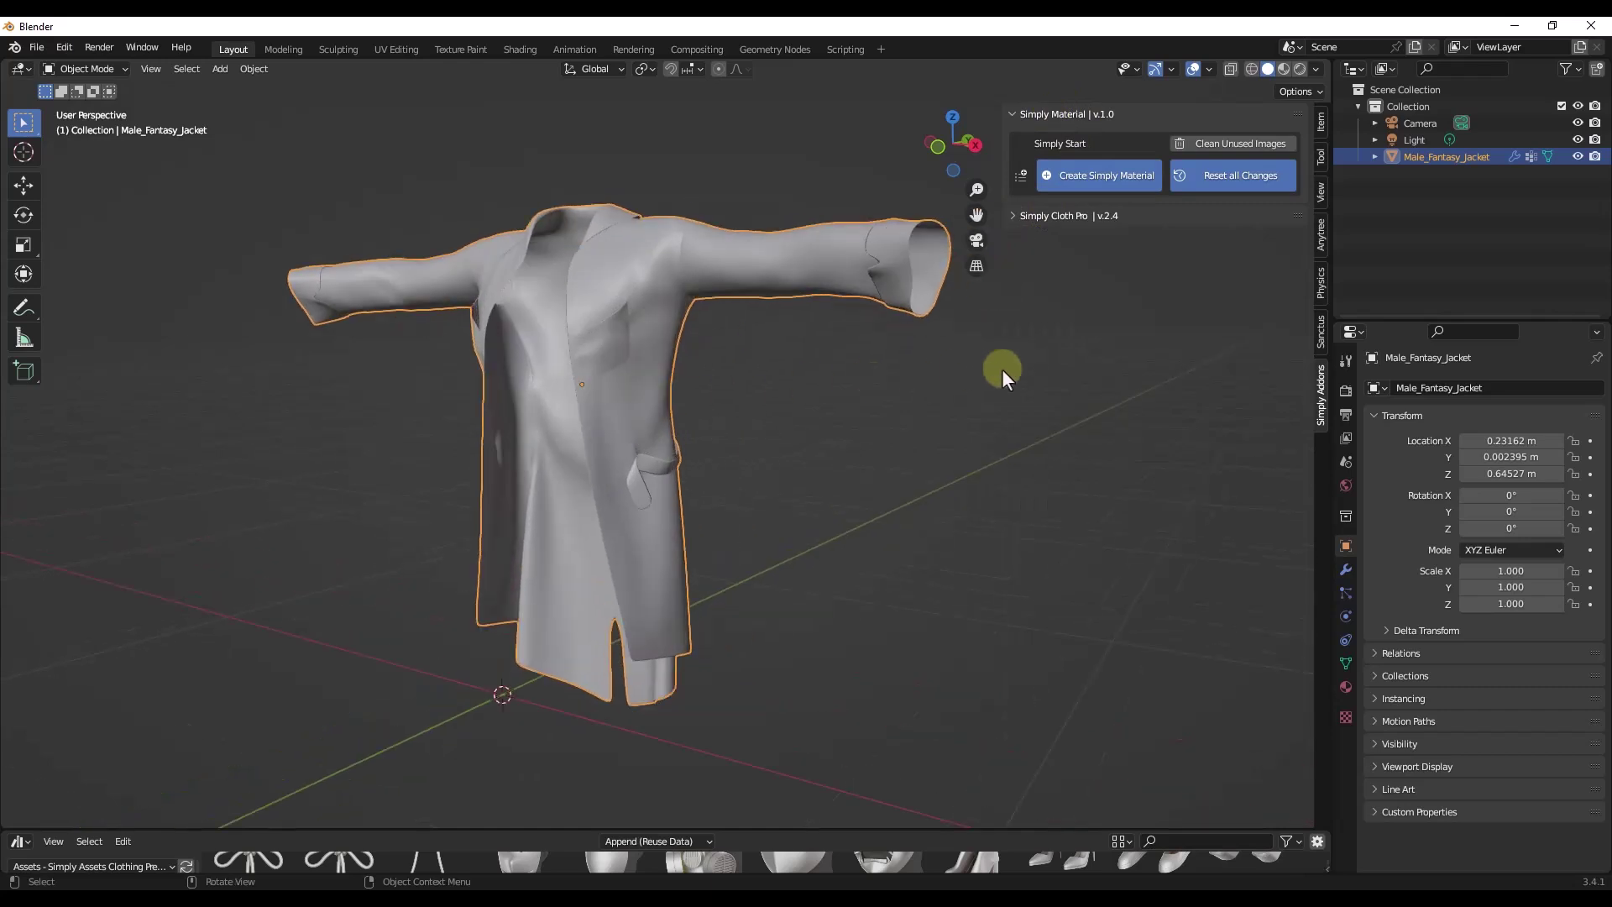
{"action": "left_click", "coordinate": [1061, 217]}
{"action": "left_click", "coordinate": [1060, 215]}
{"action": "mouse_move", "coordinate": [552, 507]}
{"action": "middle_mouse_down"}
{"action": "mouse_move", "coordinate": [757, 499]}
{"action": "mouse_move", "coordinate": [560, 502]}
{"action": "mouse_move", "coordinate": [578, 497]}
{"action": "middle_mouse_up"}
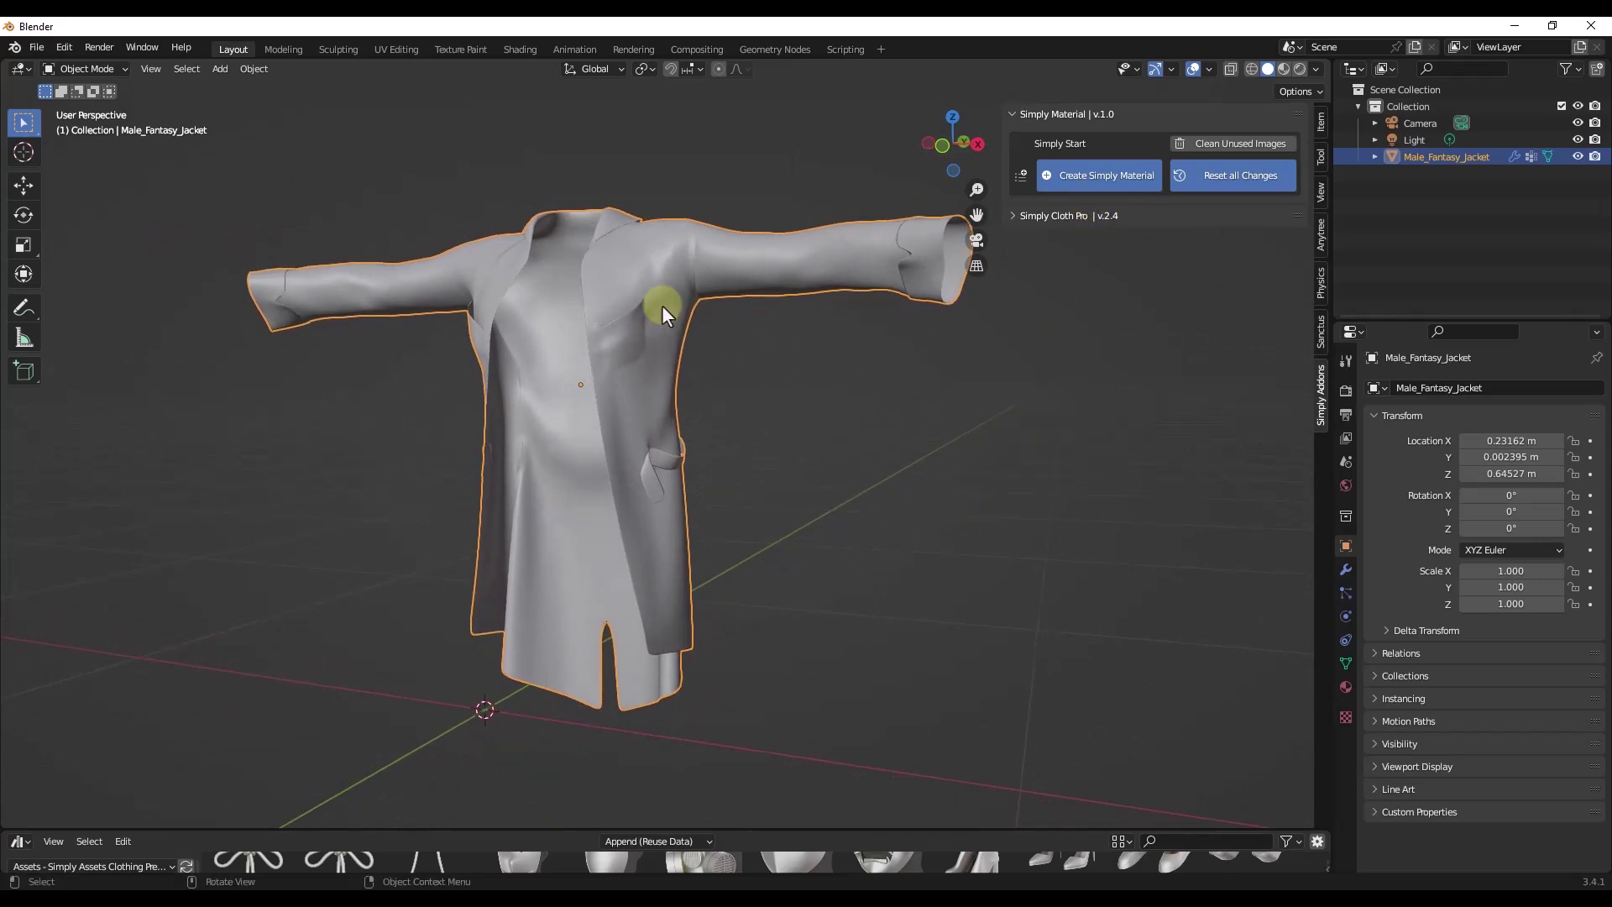
Create a Simply Material on the fantasy jacket and inspect the surface from near and far.
{"action": "left_click", "coordinate": [1085, 178]}
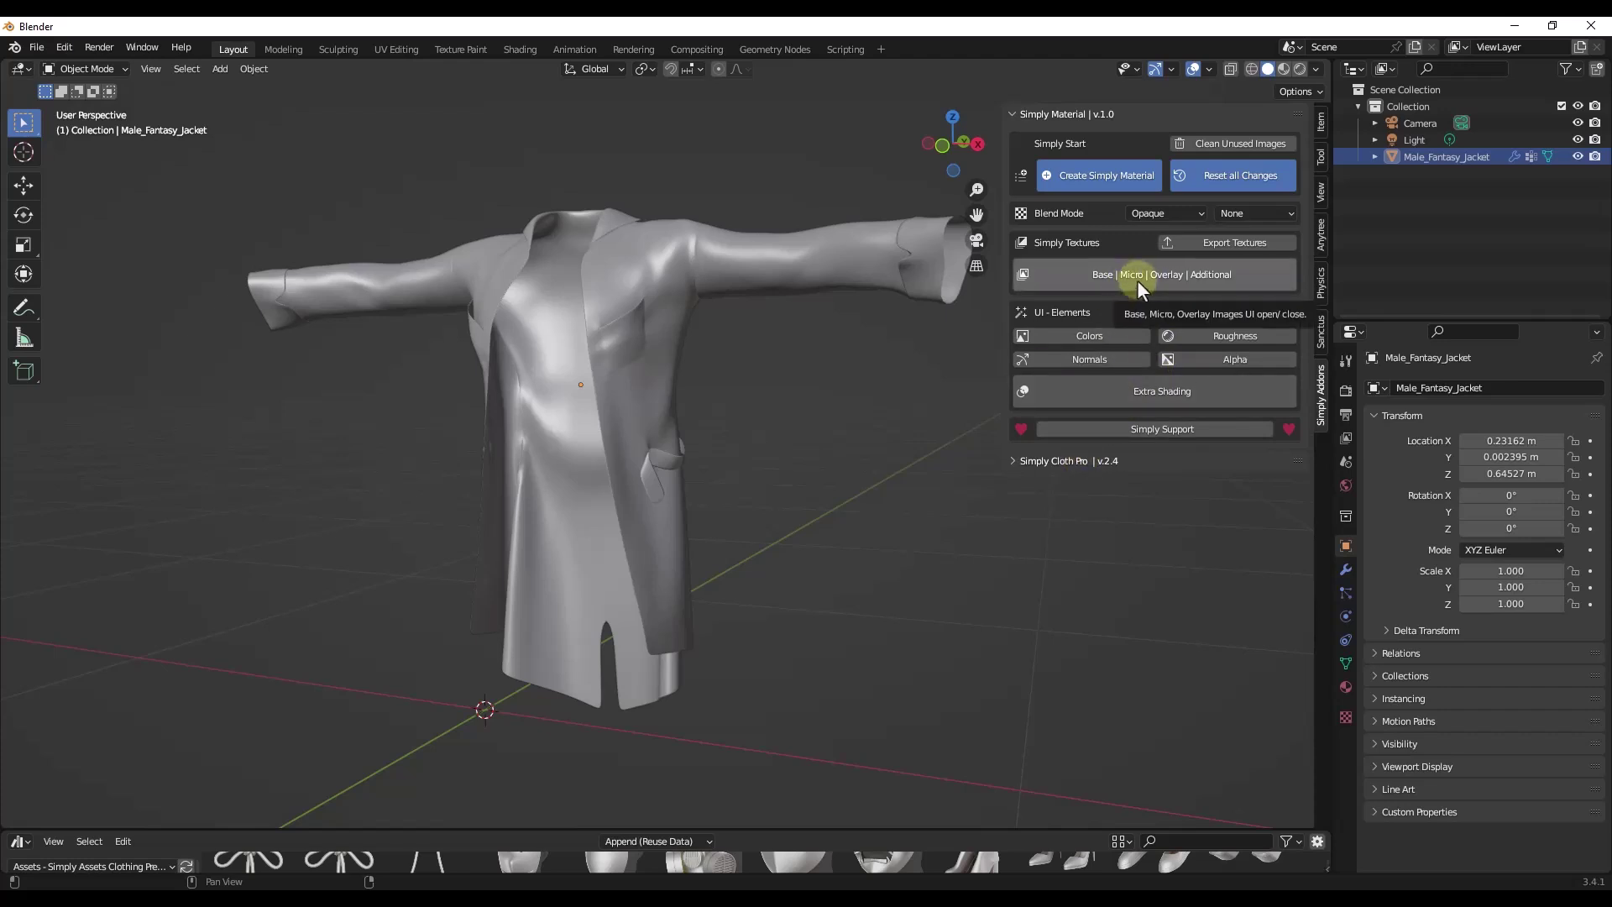
{"action": "scroll", "coordinate": [663, 292], "scroll_direction": "up", "scroll_amount": 8}
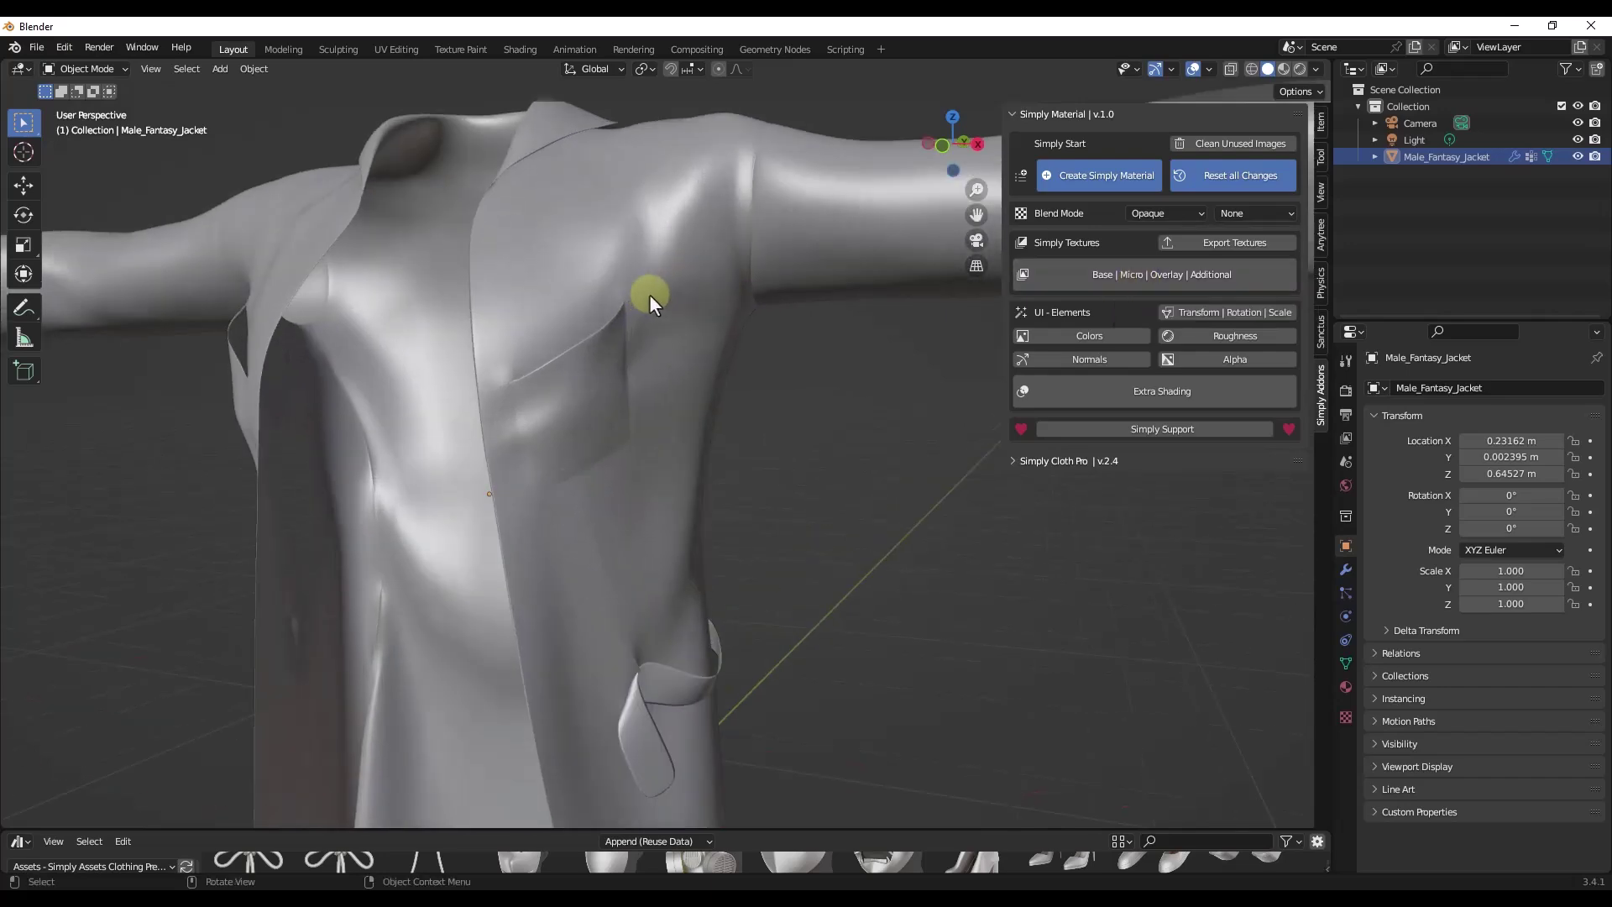
{"action": "scroll", "coordinate": [638, 301], "scroll_direction": "down", "scroll_amount": 8}
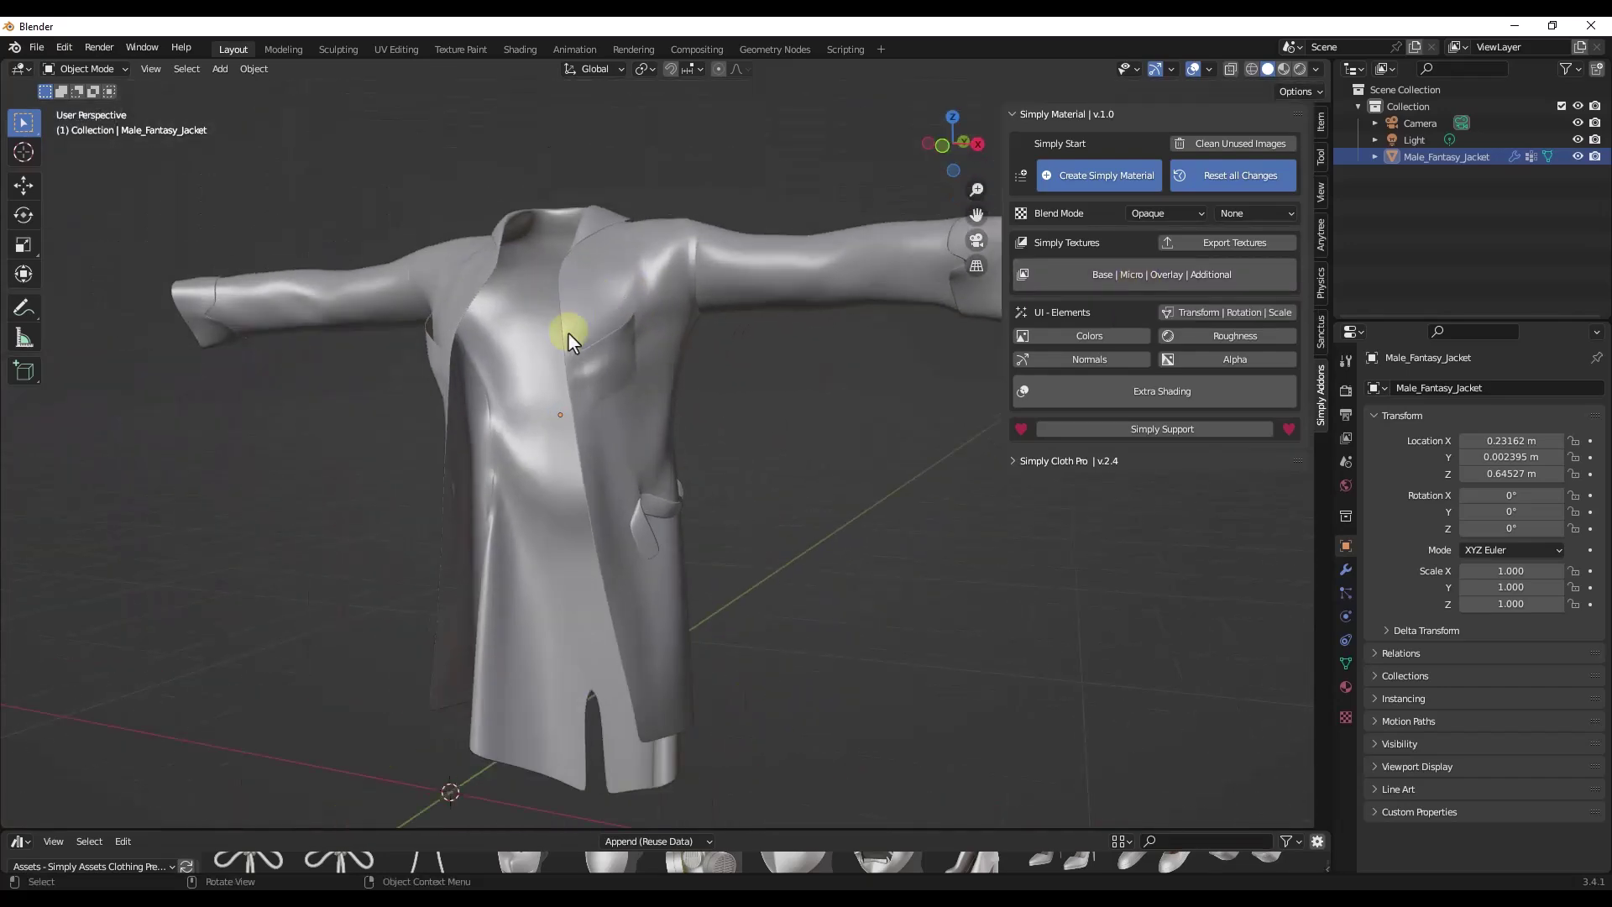
{"action": "middle_click_drag", "start_coordinate": [532, 285], "coordinate": [574, 360]}
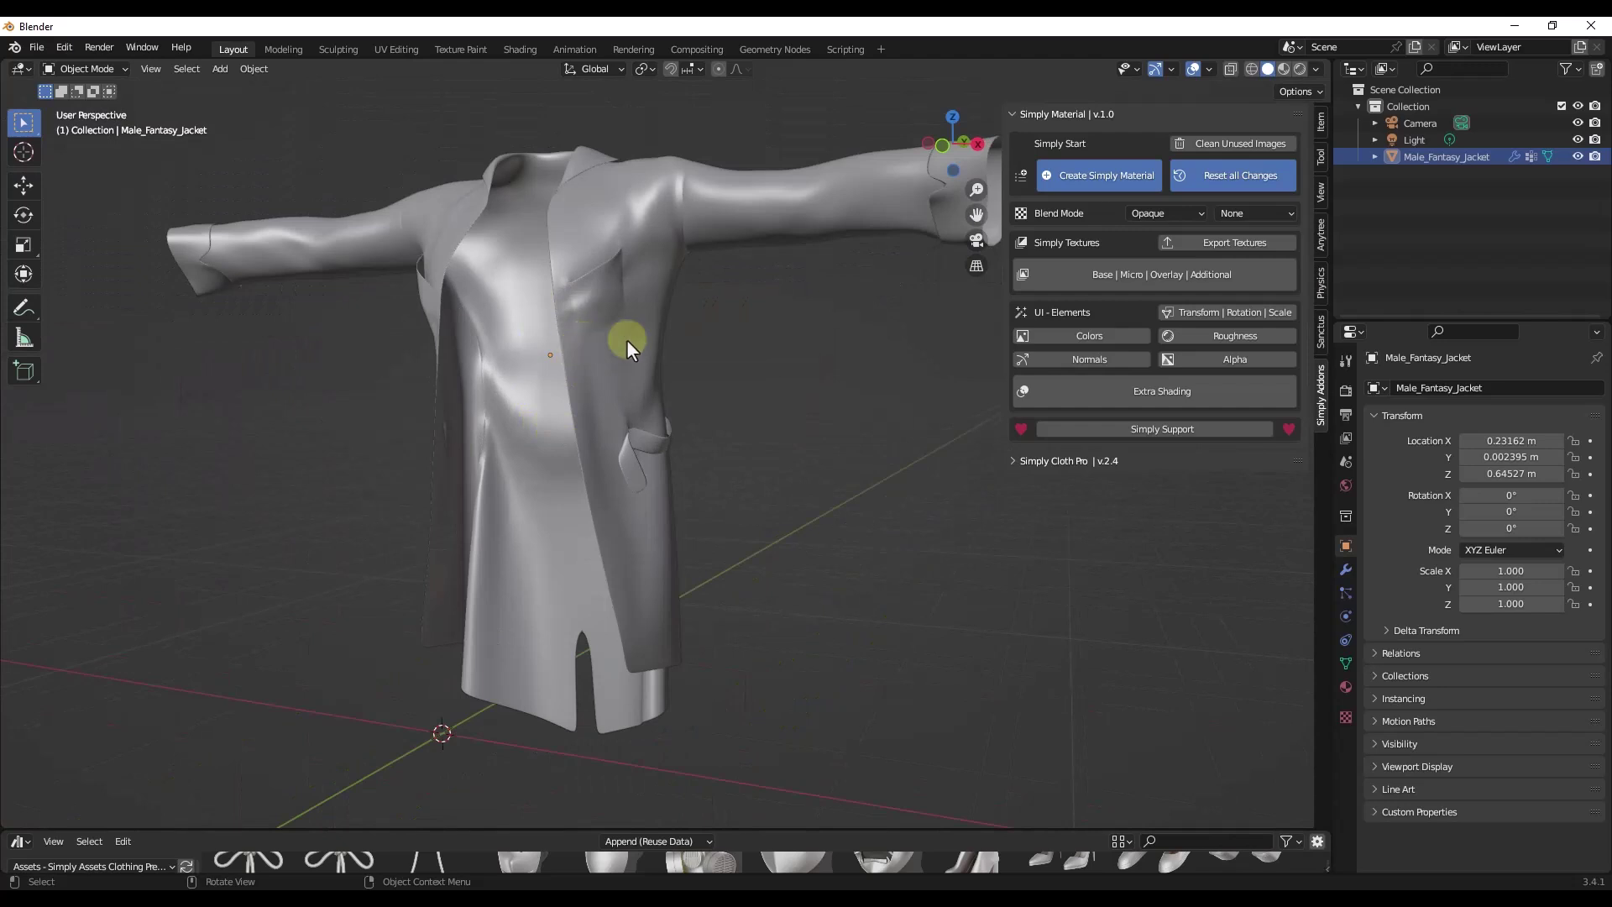
Show the Base, Micro, Overlay and Additional texture settings and load the outlined-flowers pattern from the starter textures as the Base Texture.
{"action": "left_click", "coordinate": [1130, 274]}
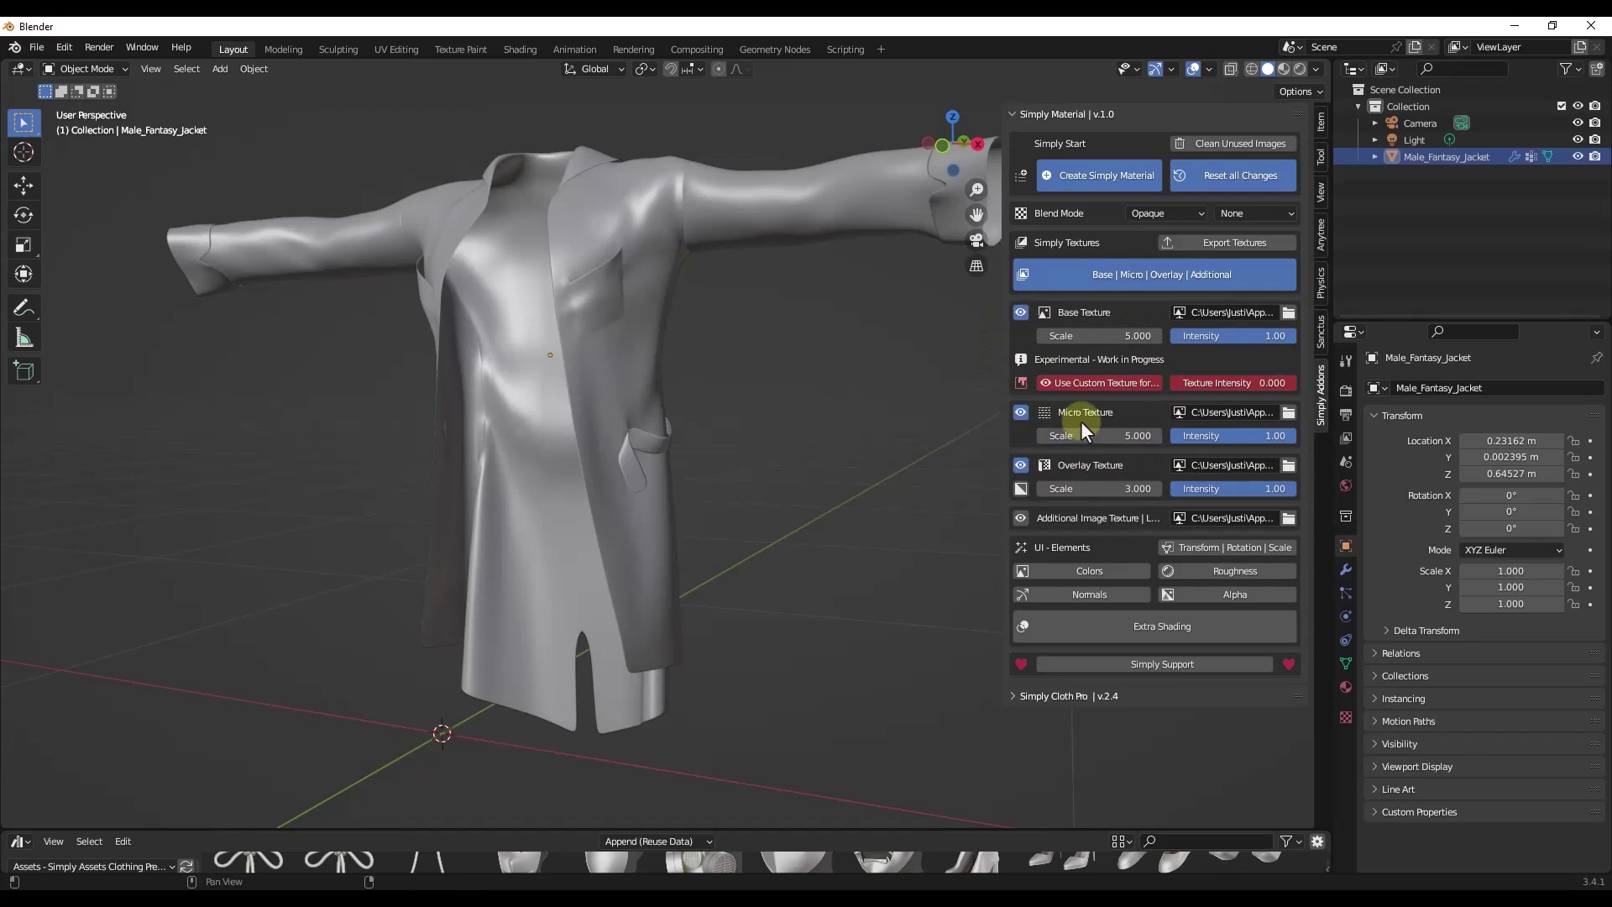
{"action": "left_click", "coordinate": [1288, 314]}
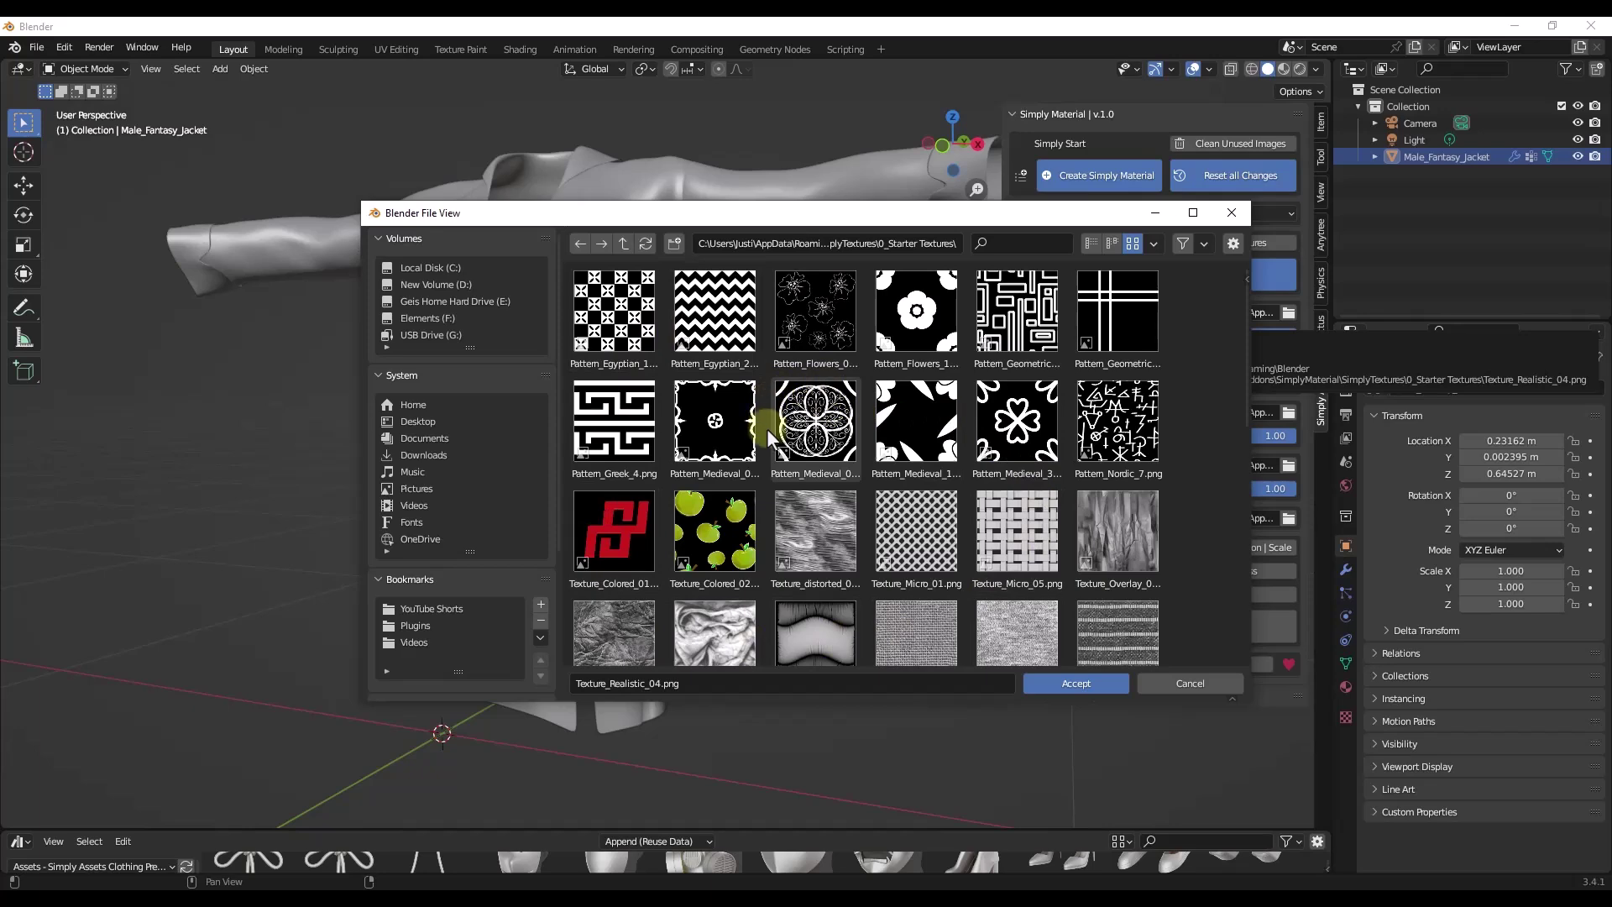
{"action": "scroll", "coordinate": [845, 373], "scroll_direction": "down", "scroll_amount": 4}
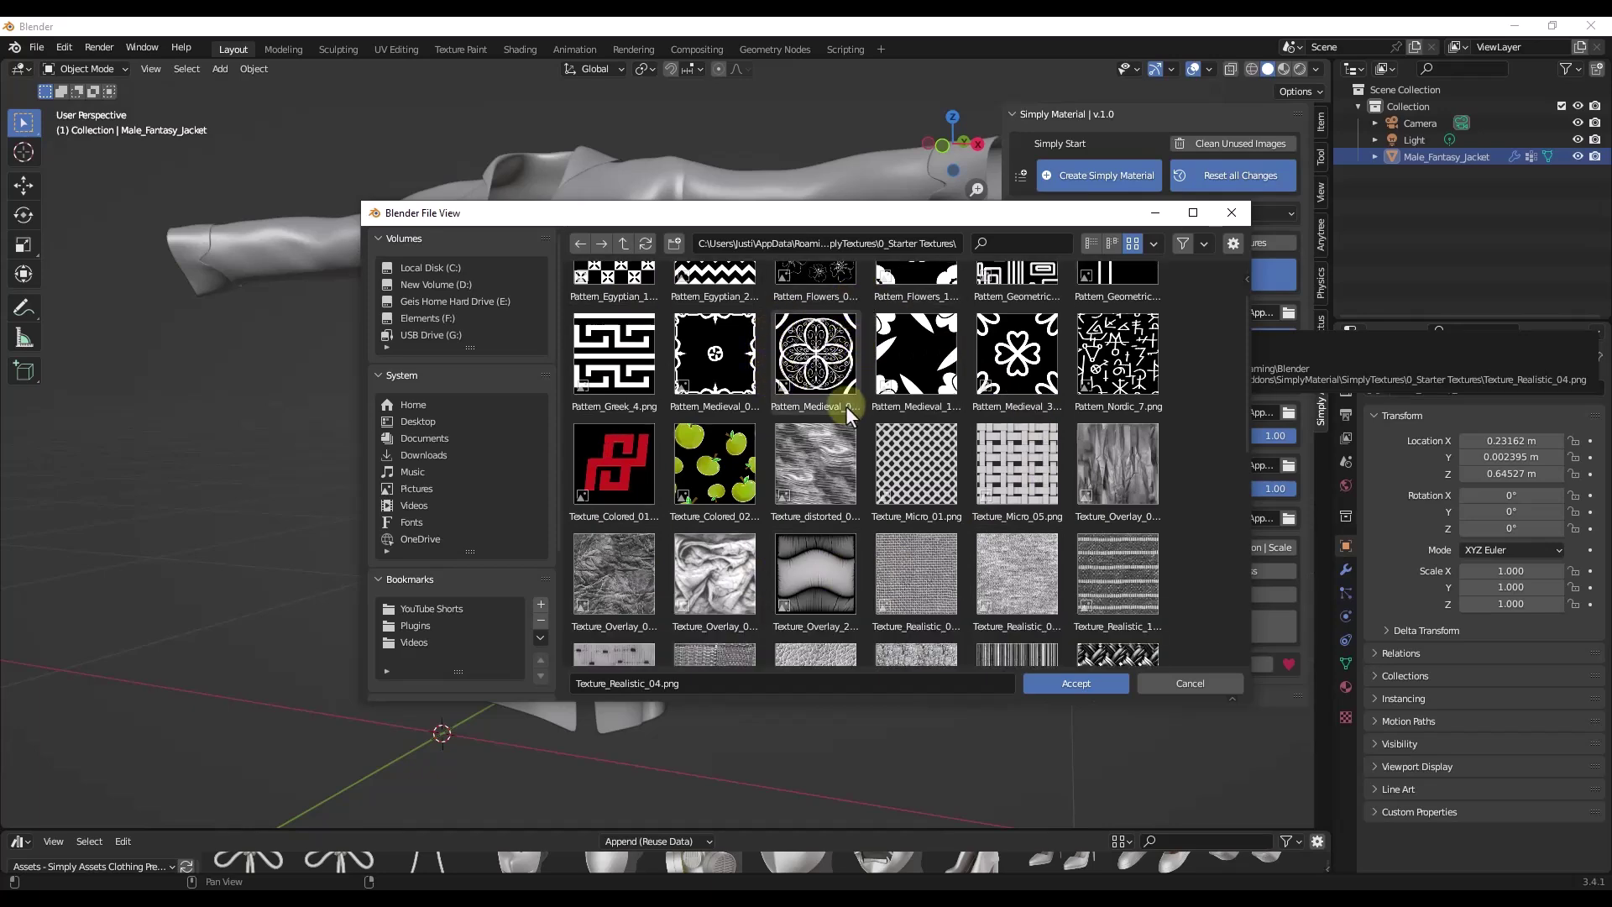
{"action": "scroll", "coordinate": [868, 504], "scroll_direction": "up", "scroll_amount": 4}
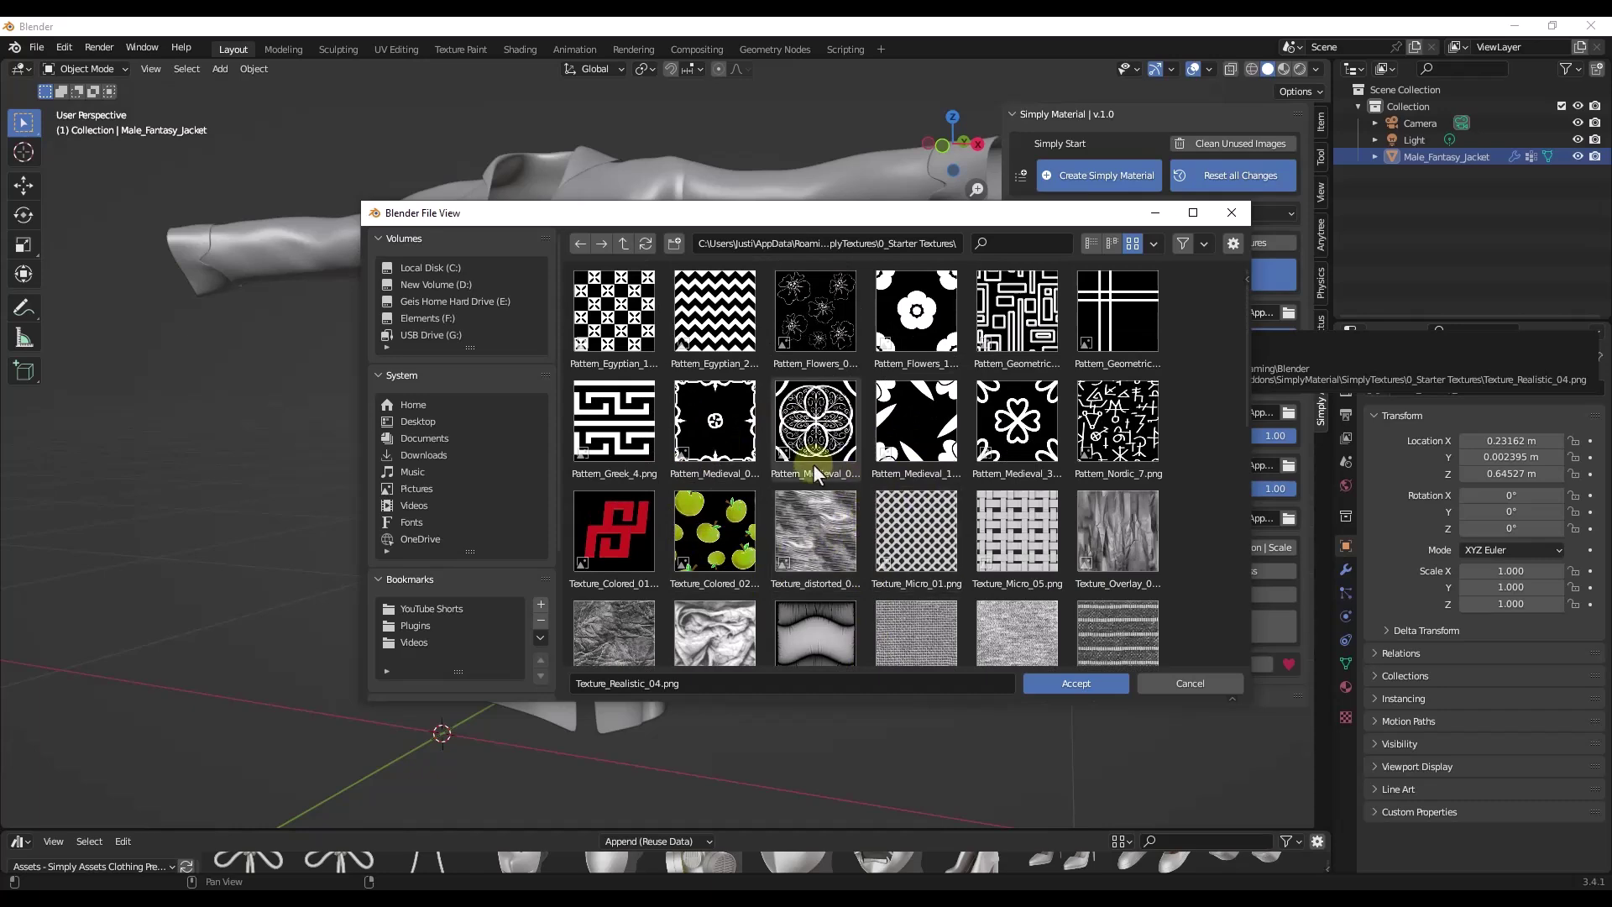
{"action": "double_click", "coordinate": [828, 326]}
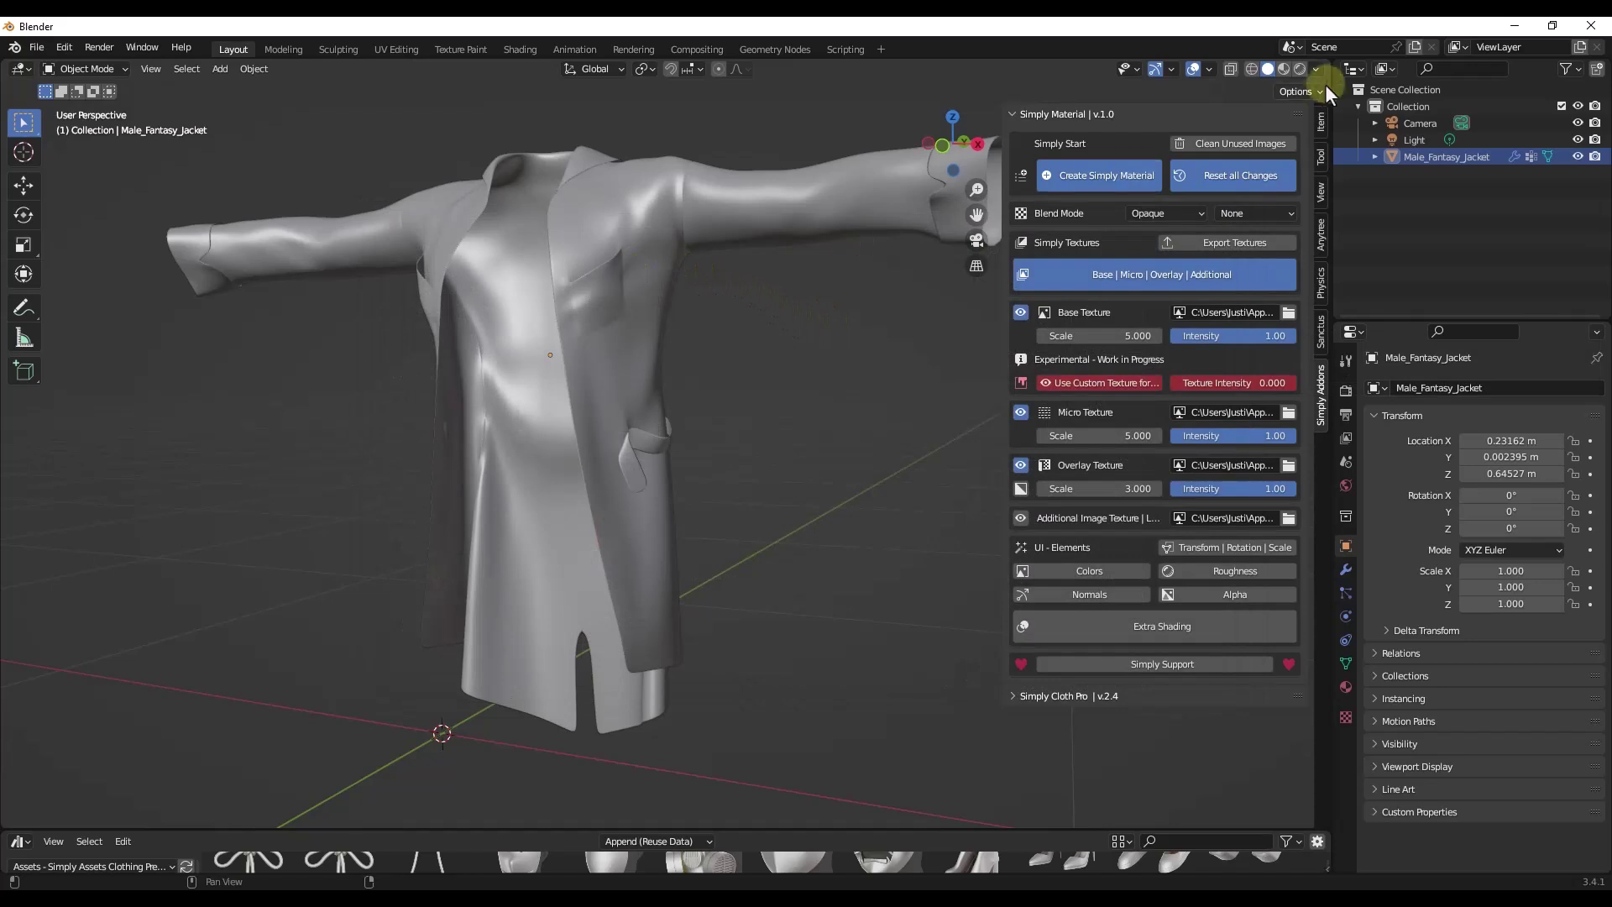
Switch the viewport to Material Preview and inspect the flower pattern on the jacket's chest up close.
{"action": "left_click", "coordinate": [1282, 69]}
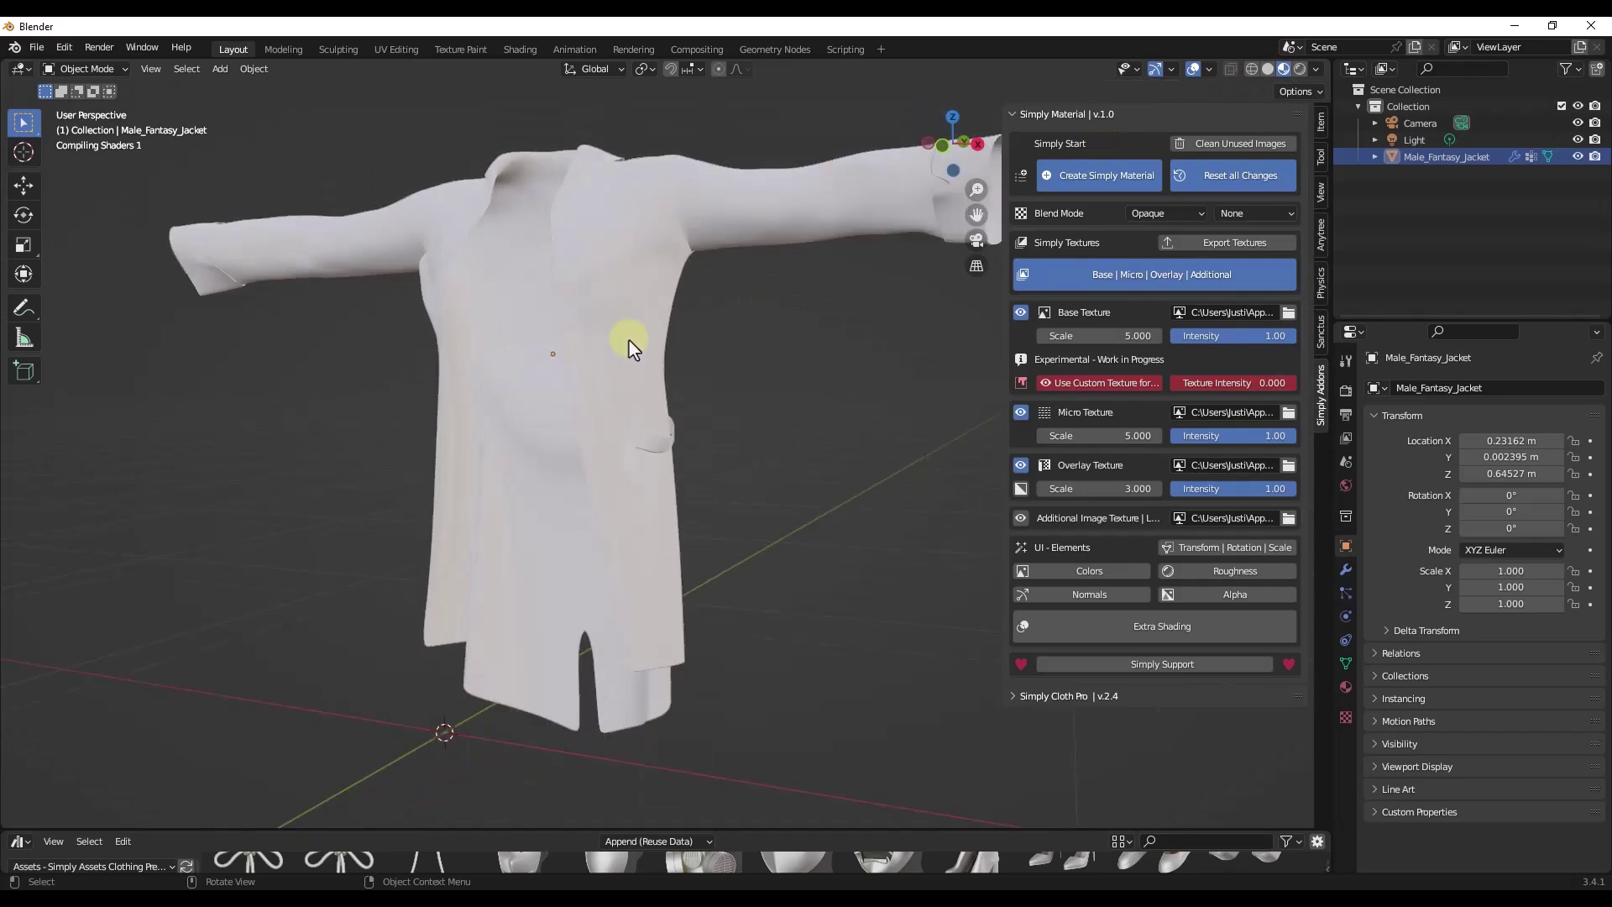
{"action": "scroll", "coordinate": [863, 270], "scroll_direction": "up", "scroll_amount": 1}
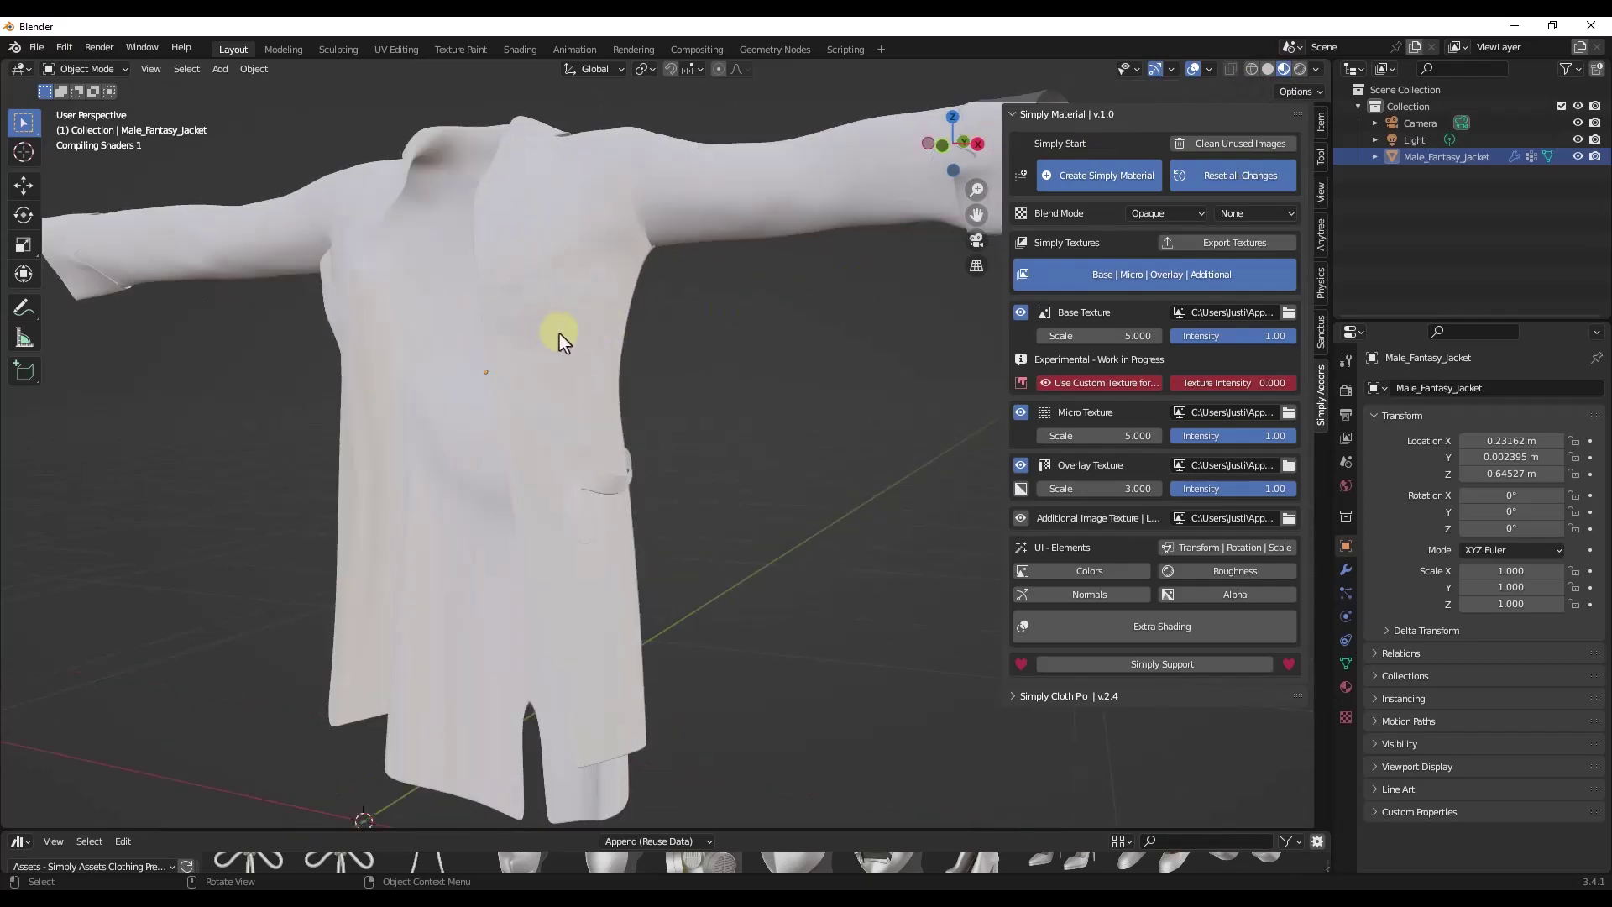
{"action": "scroll", "coordinate": [524, 298], "scroll_direction": "up", "scroll_amount": 5}
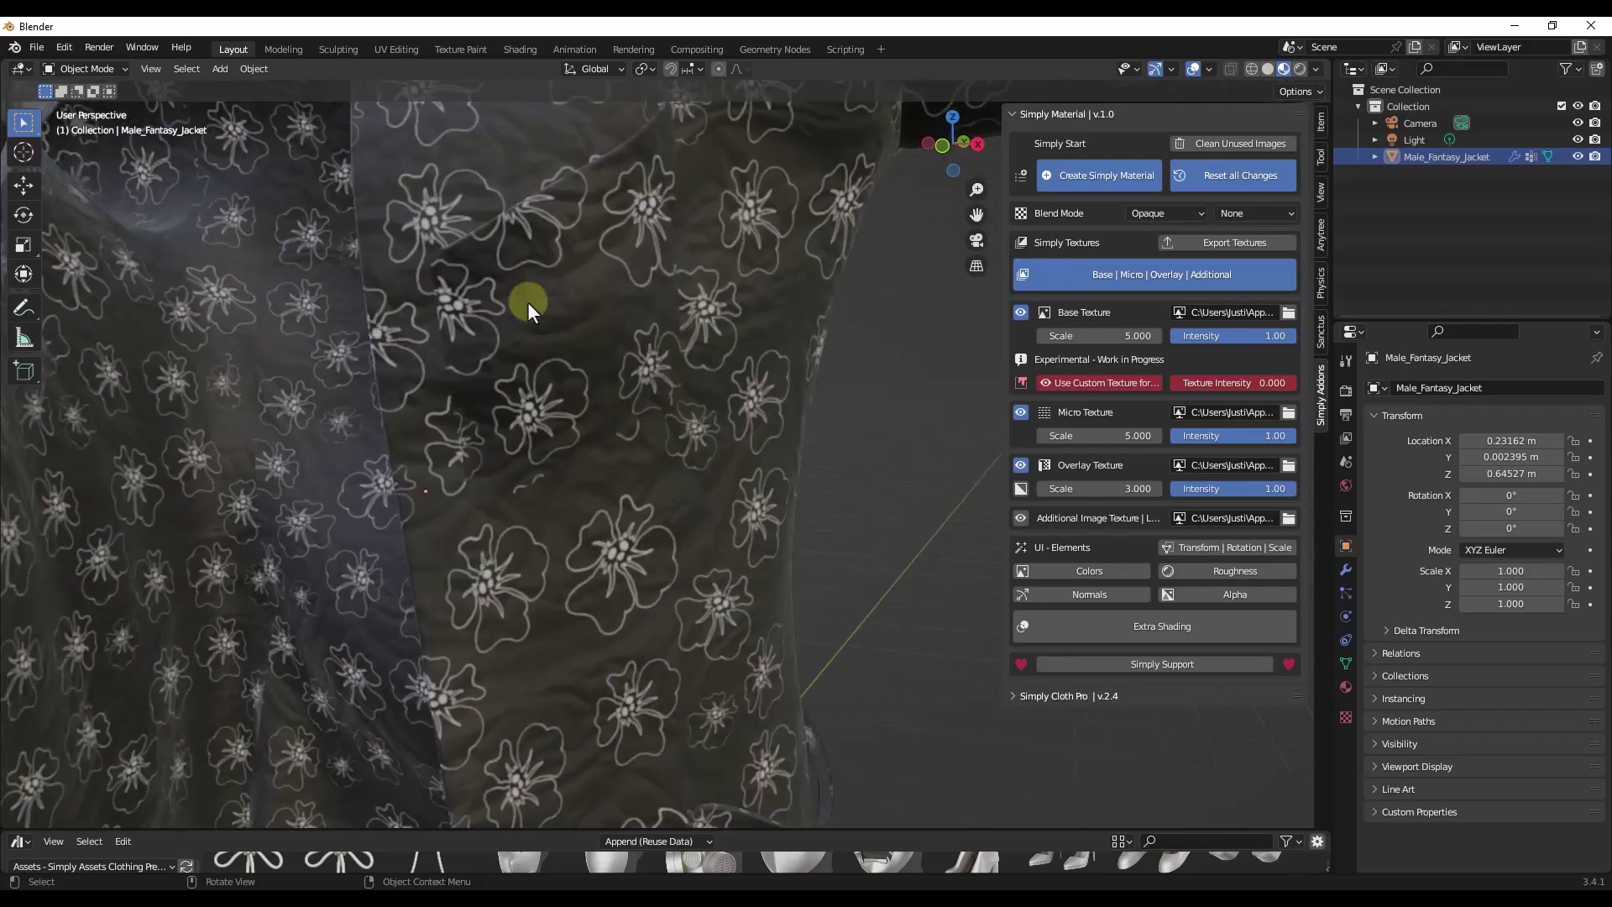
{"action": "scroll", "coordinate": [529, 294], "scroll_direction": "down", "scroll_amount": 3}
{"action": "scroll", "coordinate": [482, 225], "scroll_direction": "up", "scroll_amount": 3}
{"action": "scroll", "coordinate": [472, 433], "scroll_direction": "up", "scroll_amount": 4}
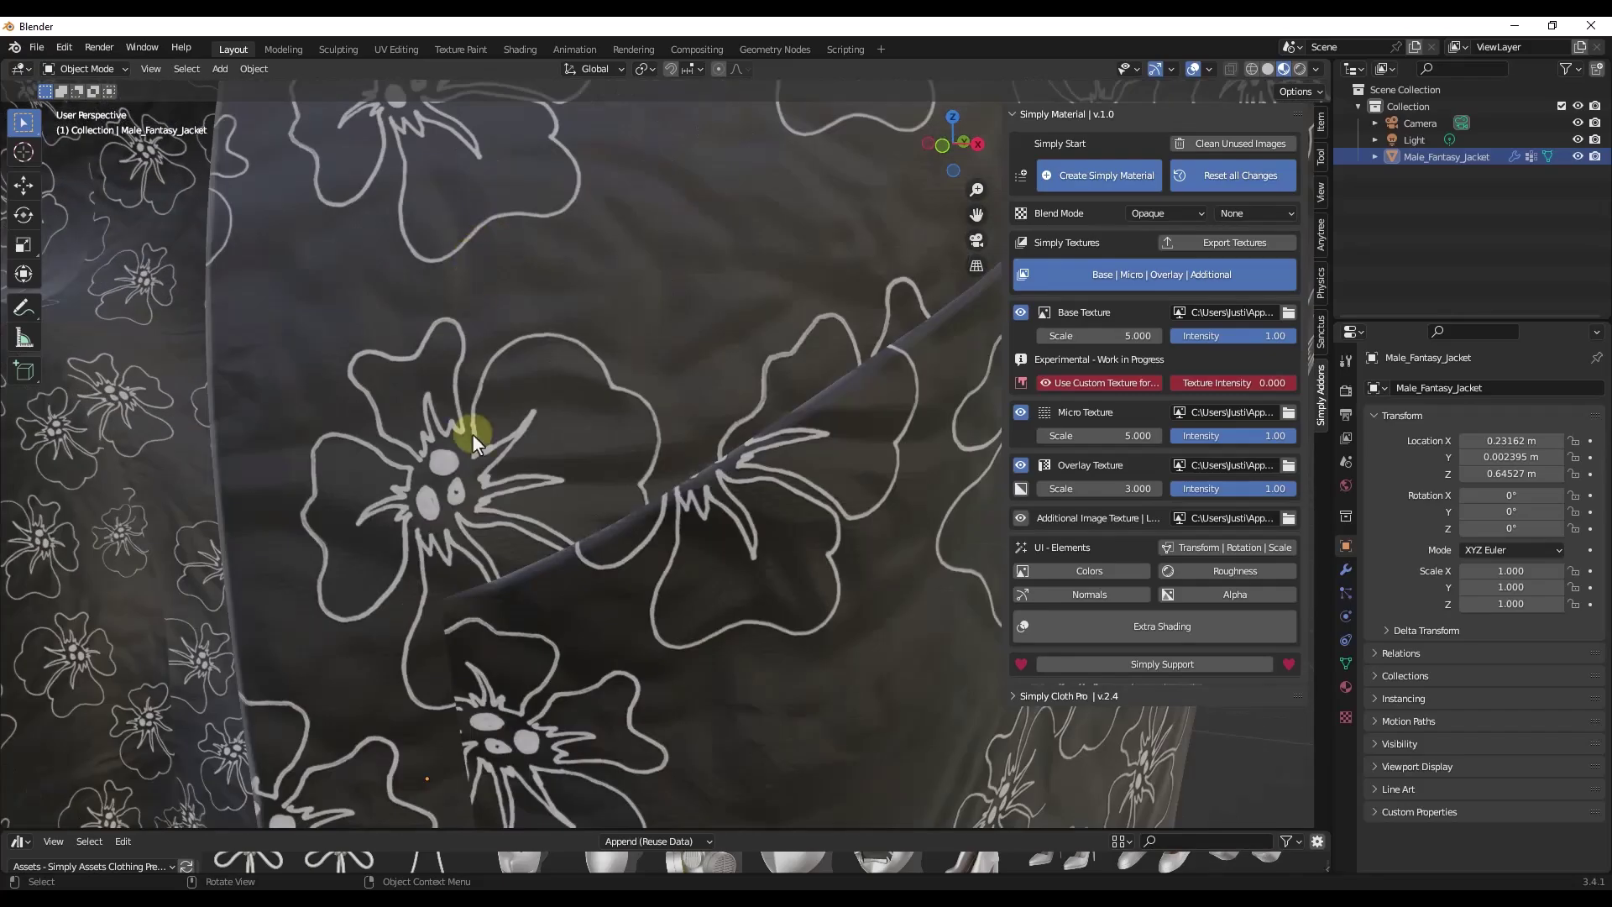
{"action": "scroll", "coordinate": [611, 374], "scroll_direction": "down", "scroll_amount": 6}
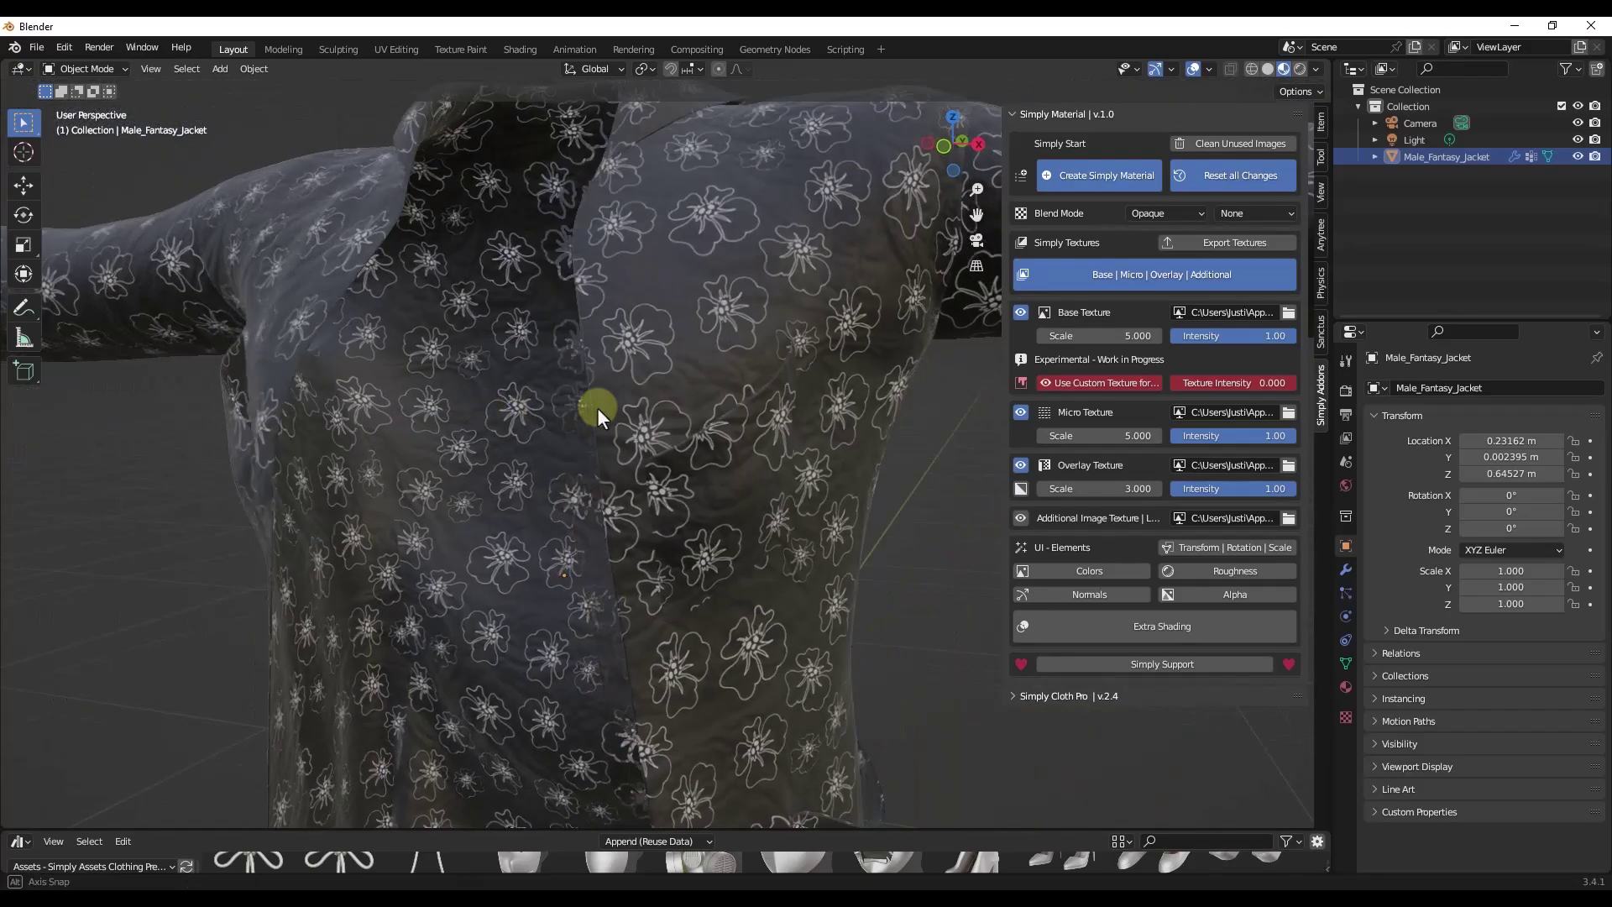
{"action": "middle_click_drag", "start_coordinate": [597, 406], "coordinate": [468, 406]}
{"action": "scroll", "coordinate": [427, 428], "scroll_direction": "up", "scroll_amount": 2}
{"action": "scroll", "coordinate": [562, 350], "scroll_direction": "up", "scroll_amount": 3}
{"action": "scroll", "coordinate": [562, 351], "scroll_direction": "up", "scroll_amount": 3}
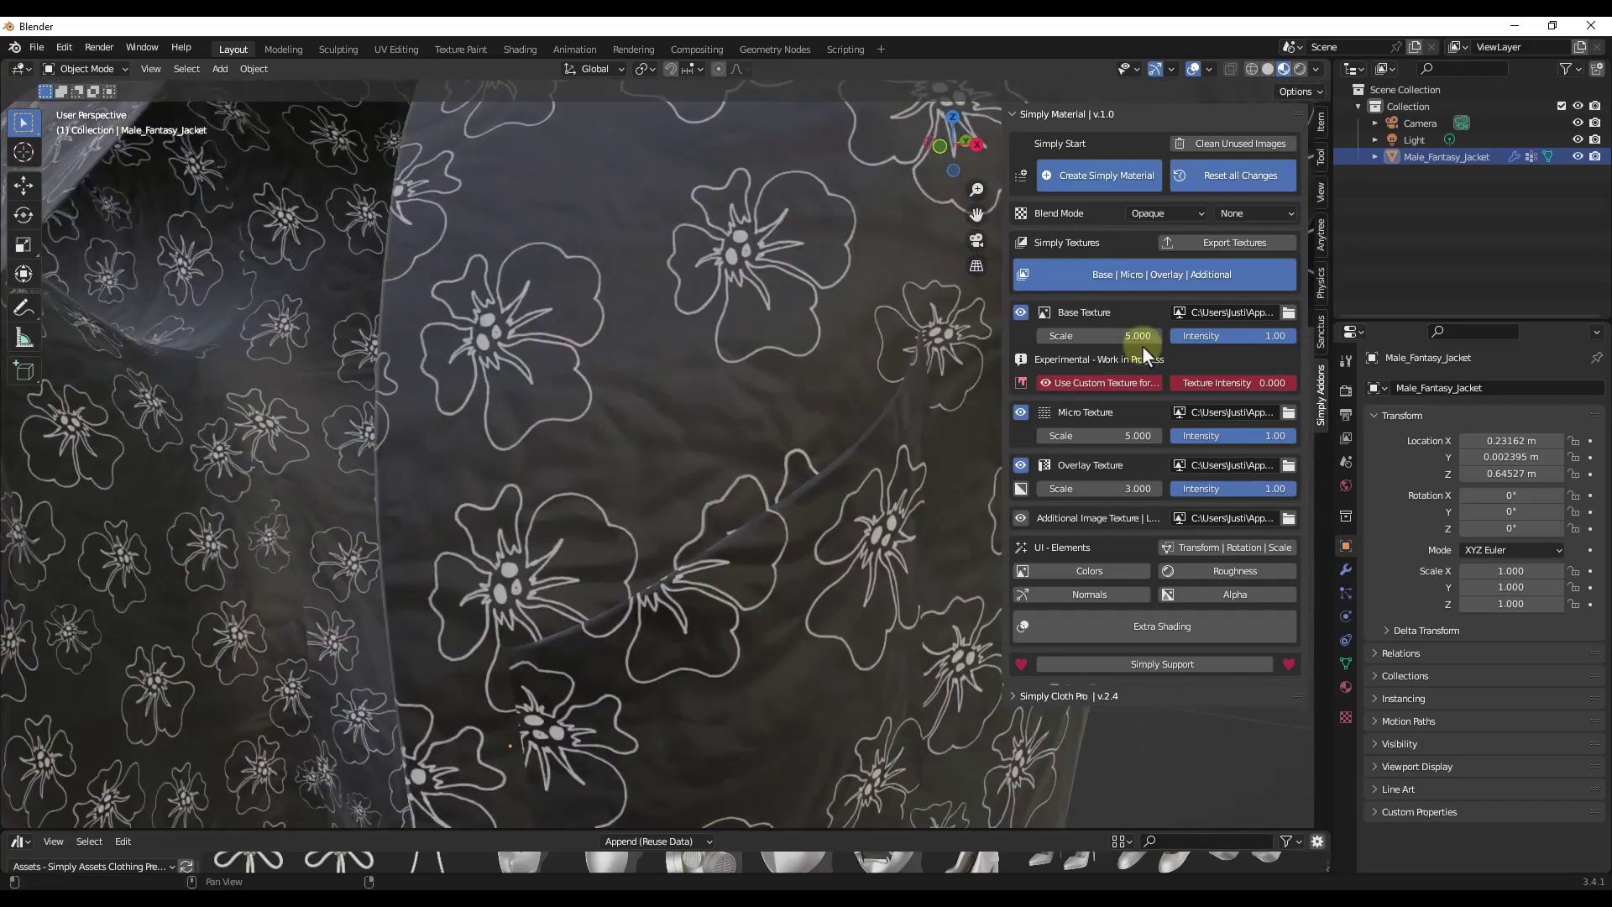
Adjust the Base Texture scale to 3.3 while checking the flower size on the whole jacket.
{"action": "left_click_drag", "start_coordinate": [1129, 337], "coordinate": [1115, 335]}
{"action": "scroll", "coordinate": [677, 356], "scroll_direction": "down", "scroll_amount": 3}
{"action": "scroll", "coordinate": [677, 356], "scroll_direction": "down", "scroll_amount": 3}
{"action": "middle_click_drag", "start_coordinate": [662, 368], "coordinate": [731, 361]}
{"action": "left_click_drag", "start_coordinate": [1100, 335], "coordinate": [1110, 336]}
Toggle the Base Texture off and on twice for comparison and try its intensity, leaving it at 1.00.
{"action": "left_click", "coordinate": [1019, 312]}
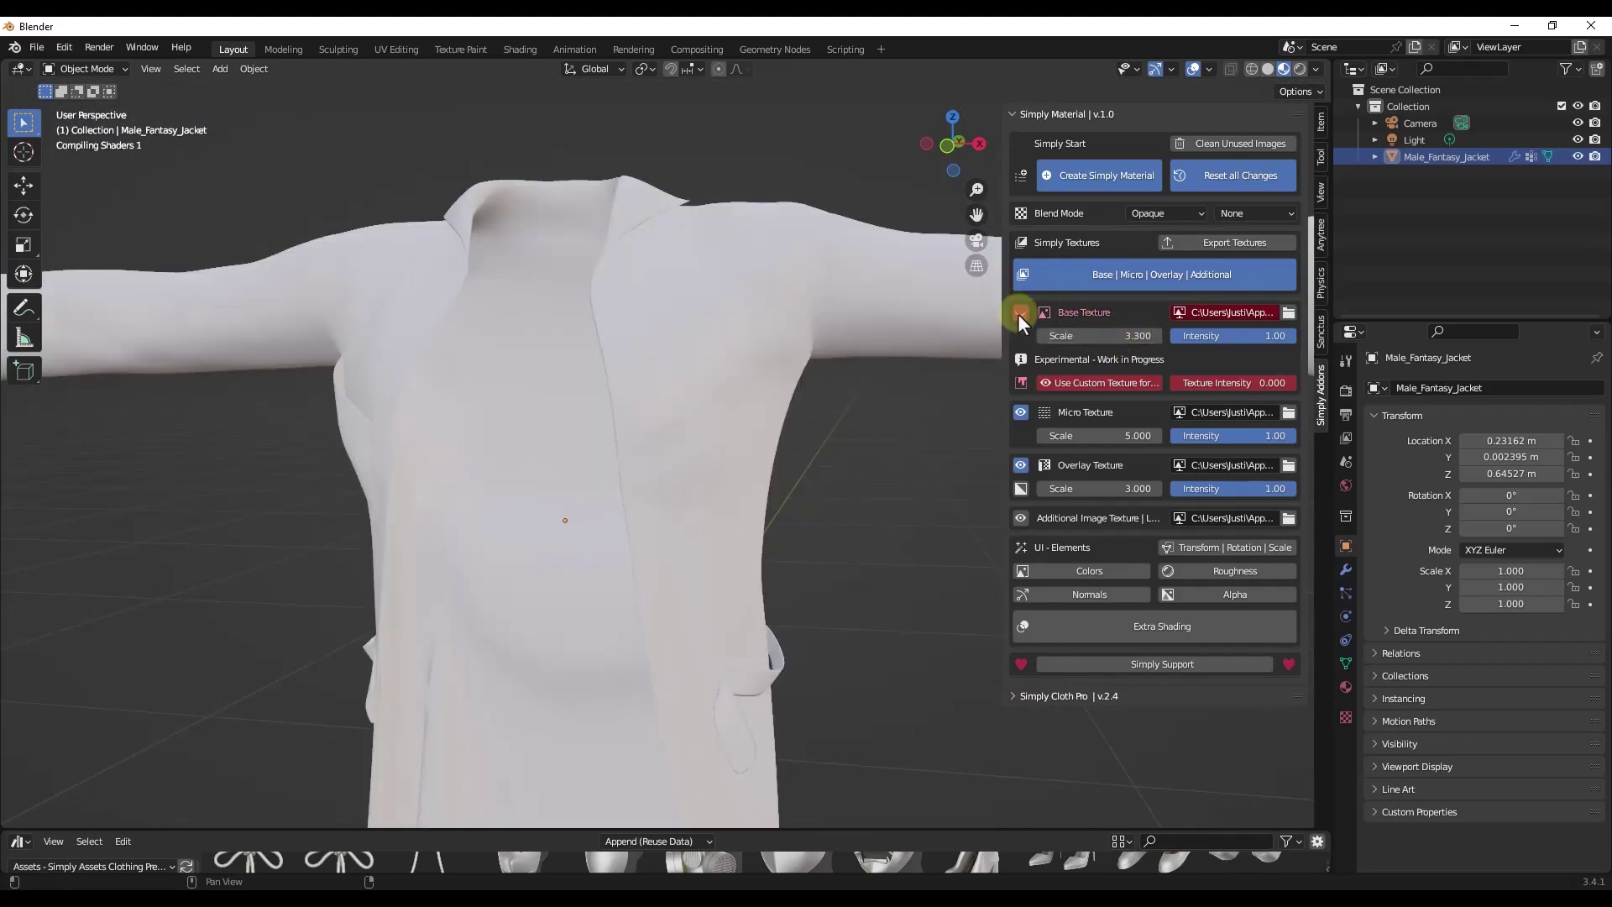
{"action": "left_click", "coordinate": [1020, 312]}
{"action": "left_click", "coordinate": [1019, 313]}
{"action": "left_click", "coordinate": [1020, 312]}
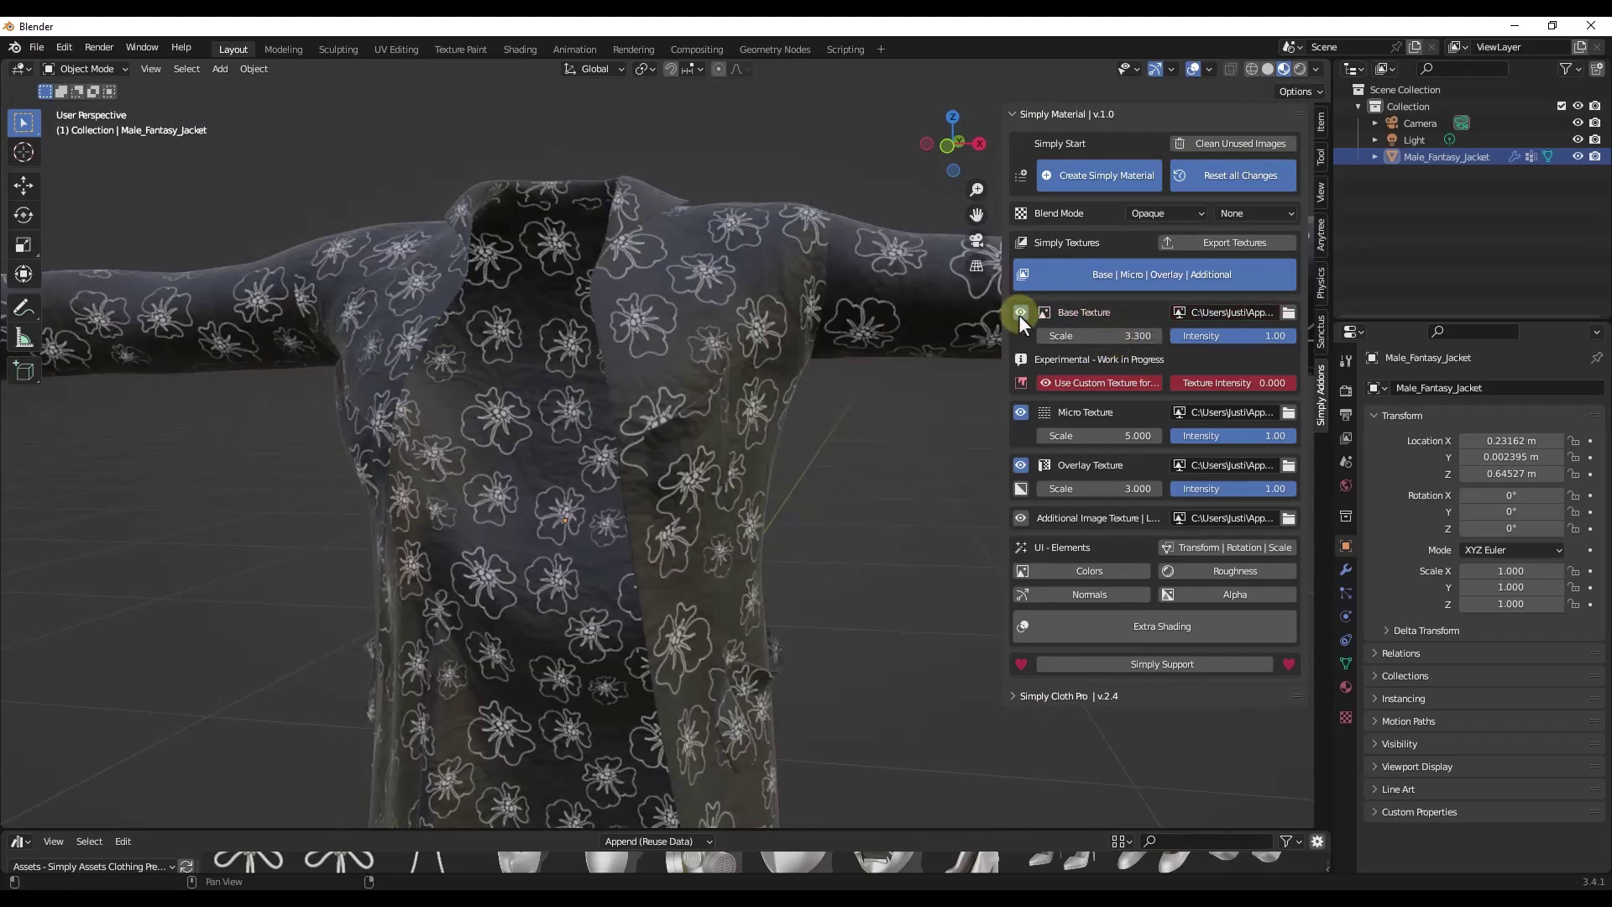
{"action": "left_click_drag", "start_coordinate": [1222, 336], "coordinate": [1277, 336]}
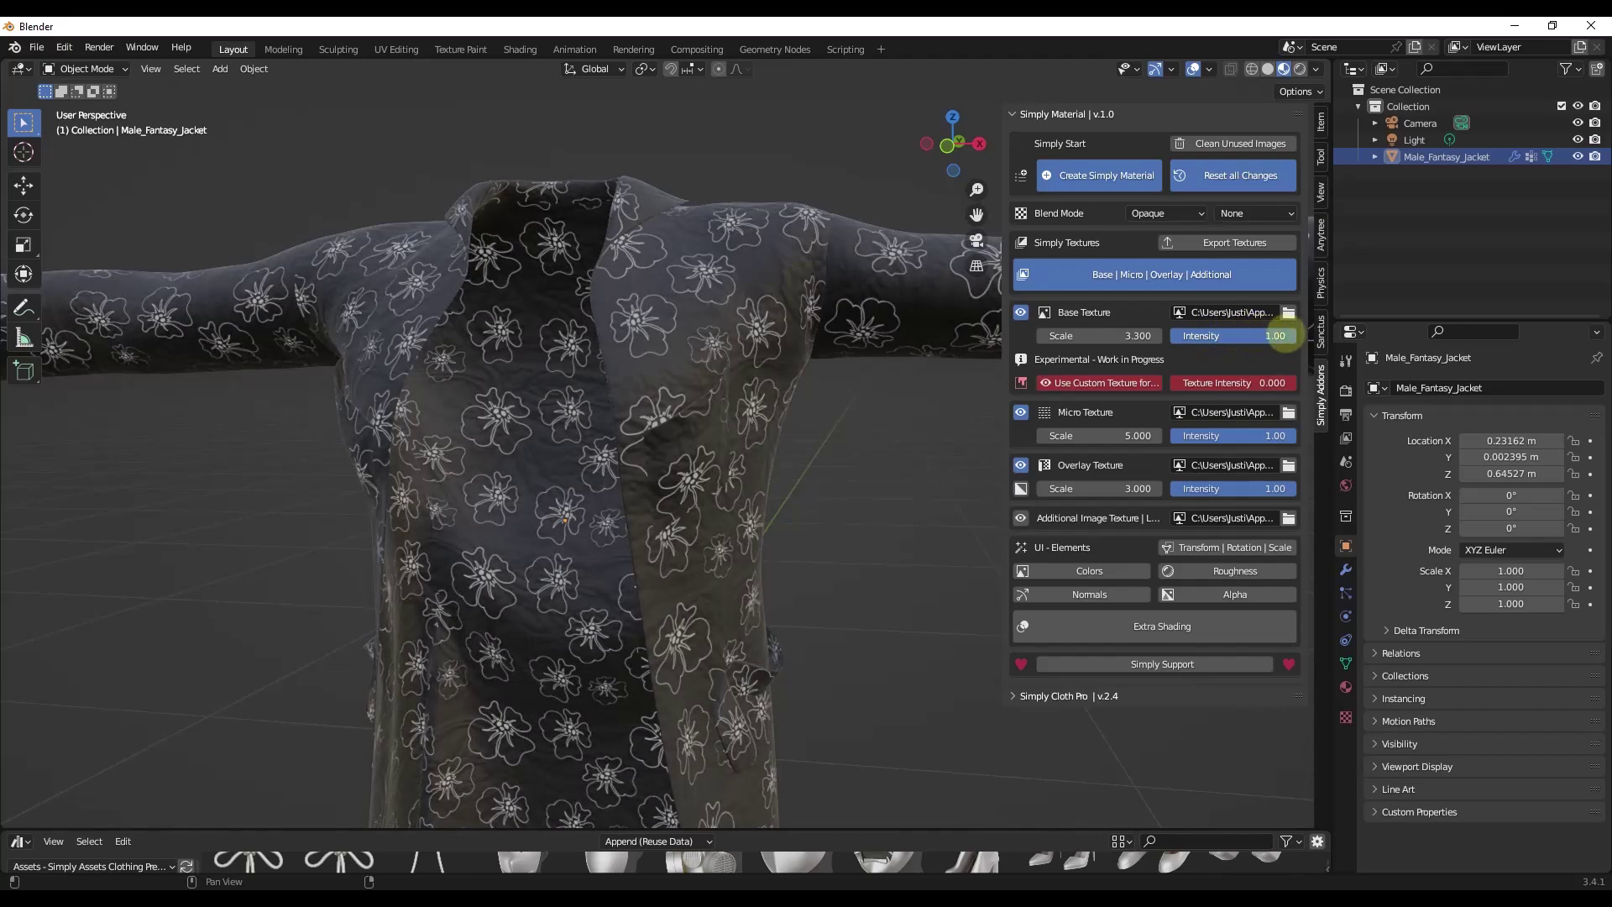
{"action": "left_click", "coordinate": [1261, 335]}
{"action": "key", "text": "Escape"}
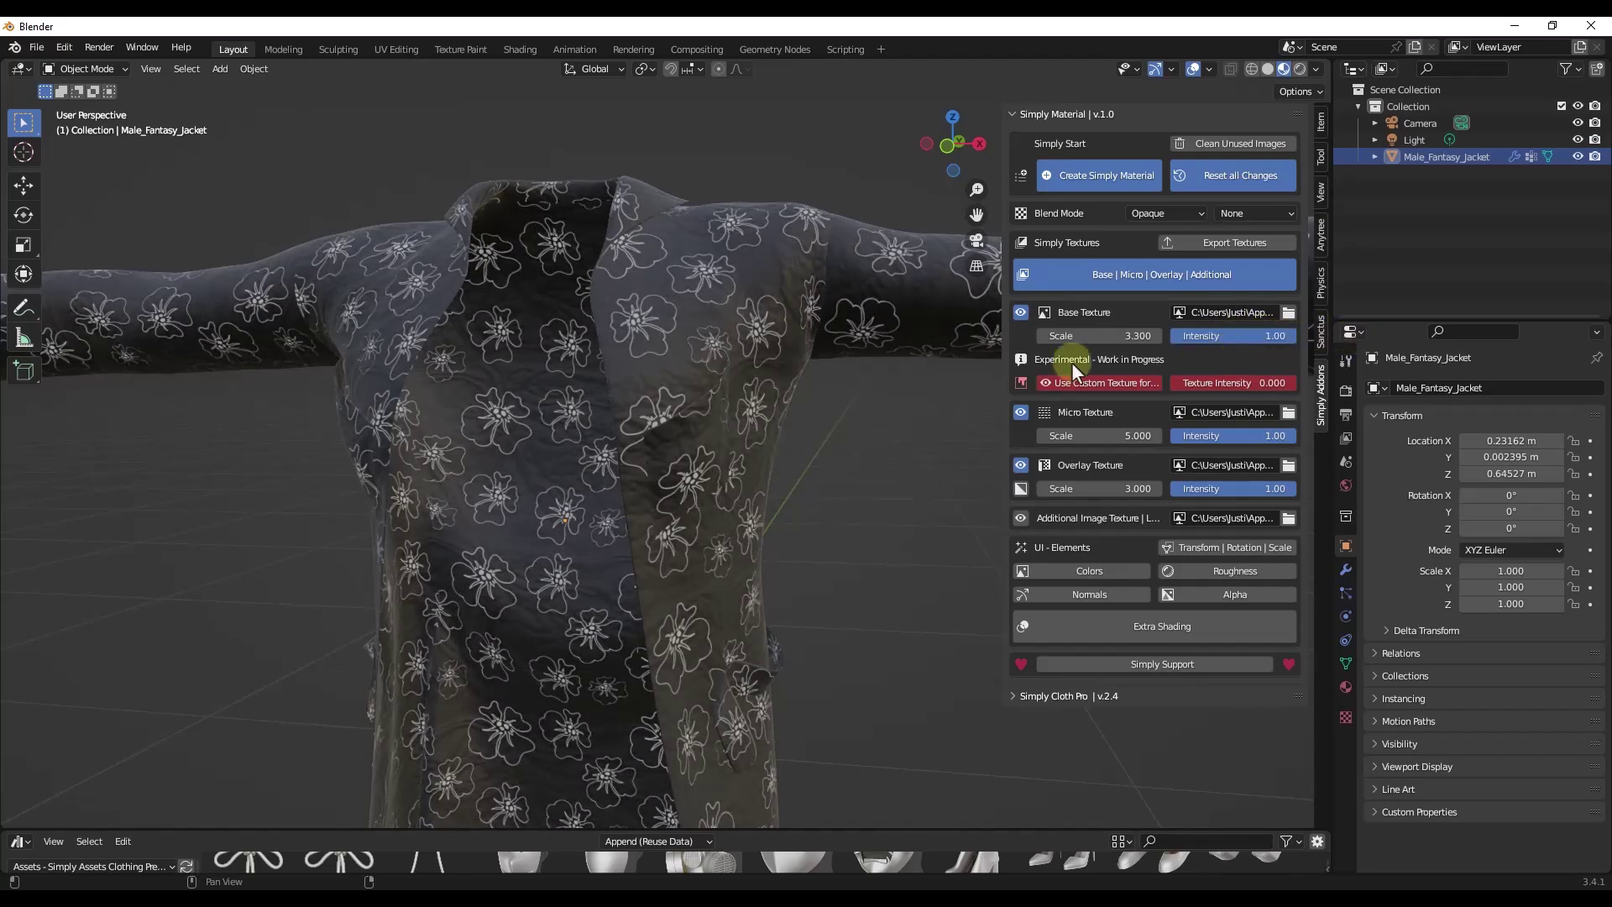
Examine the fabric detail up close, and read the Base, Micro and Overlay Texture descriptions in the product page's Workflow section in the browser.
{"action": "scroll", "coordinate": [646, 344], "scroll_direction": "up", "scroll_amount": 5}
{"action": "scroll", "coordinate": [651, 354], "scroll_direction": "up", "scroll_amount": 10}
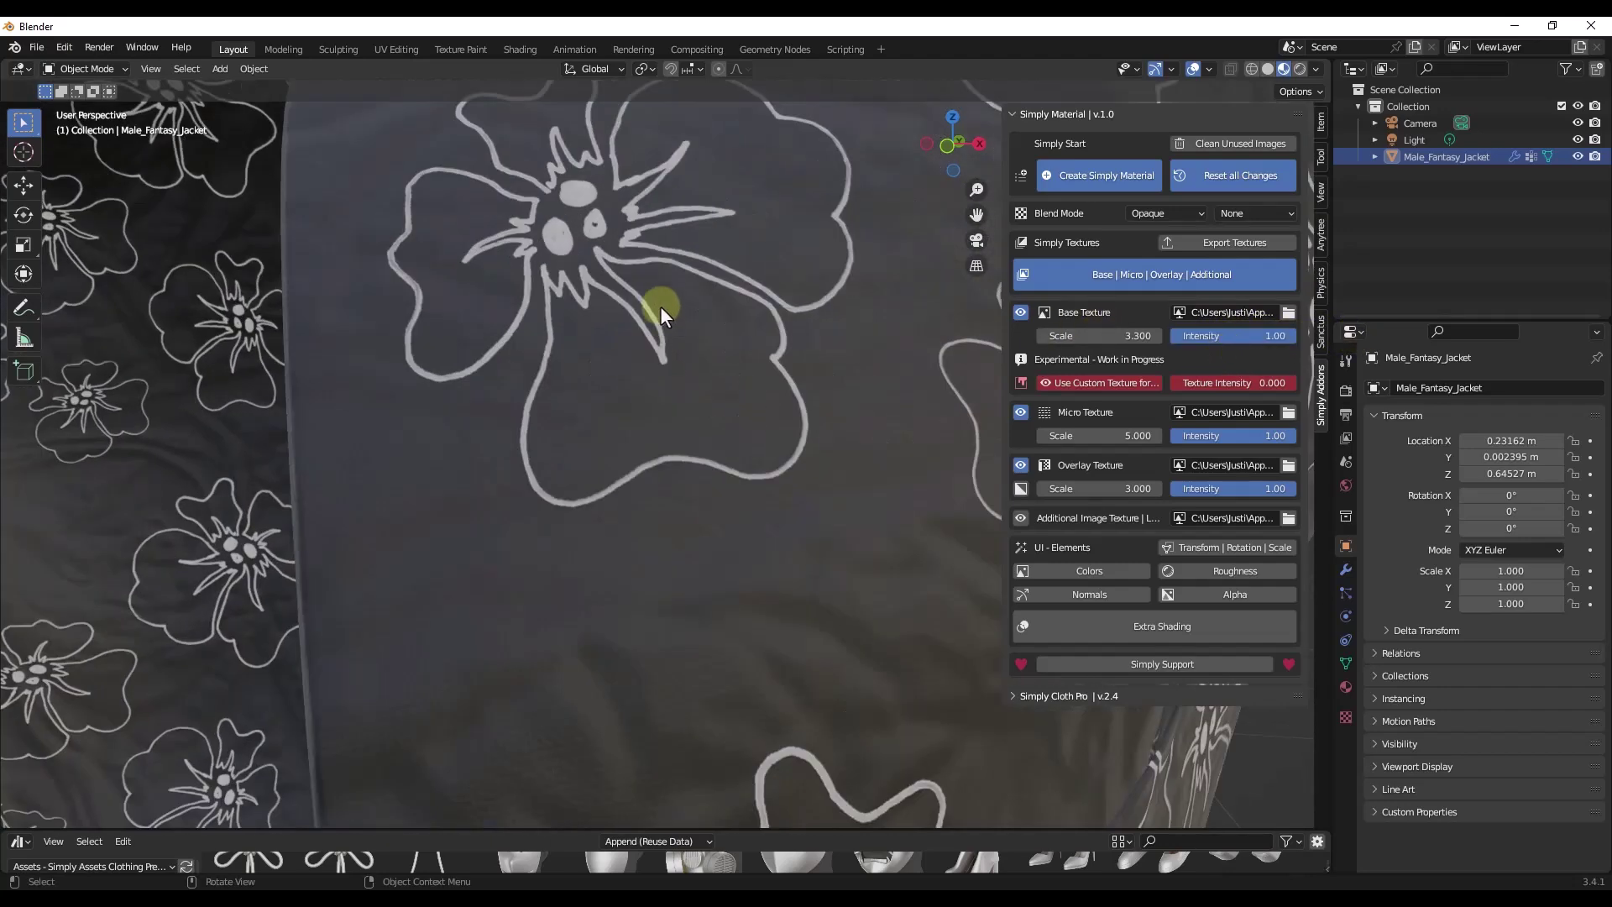
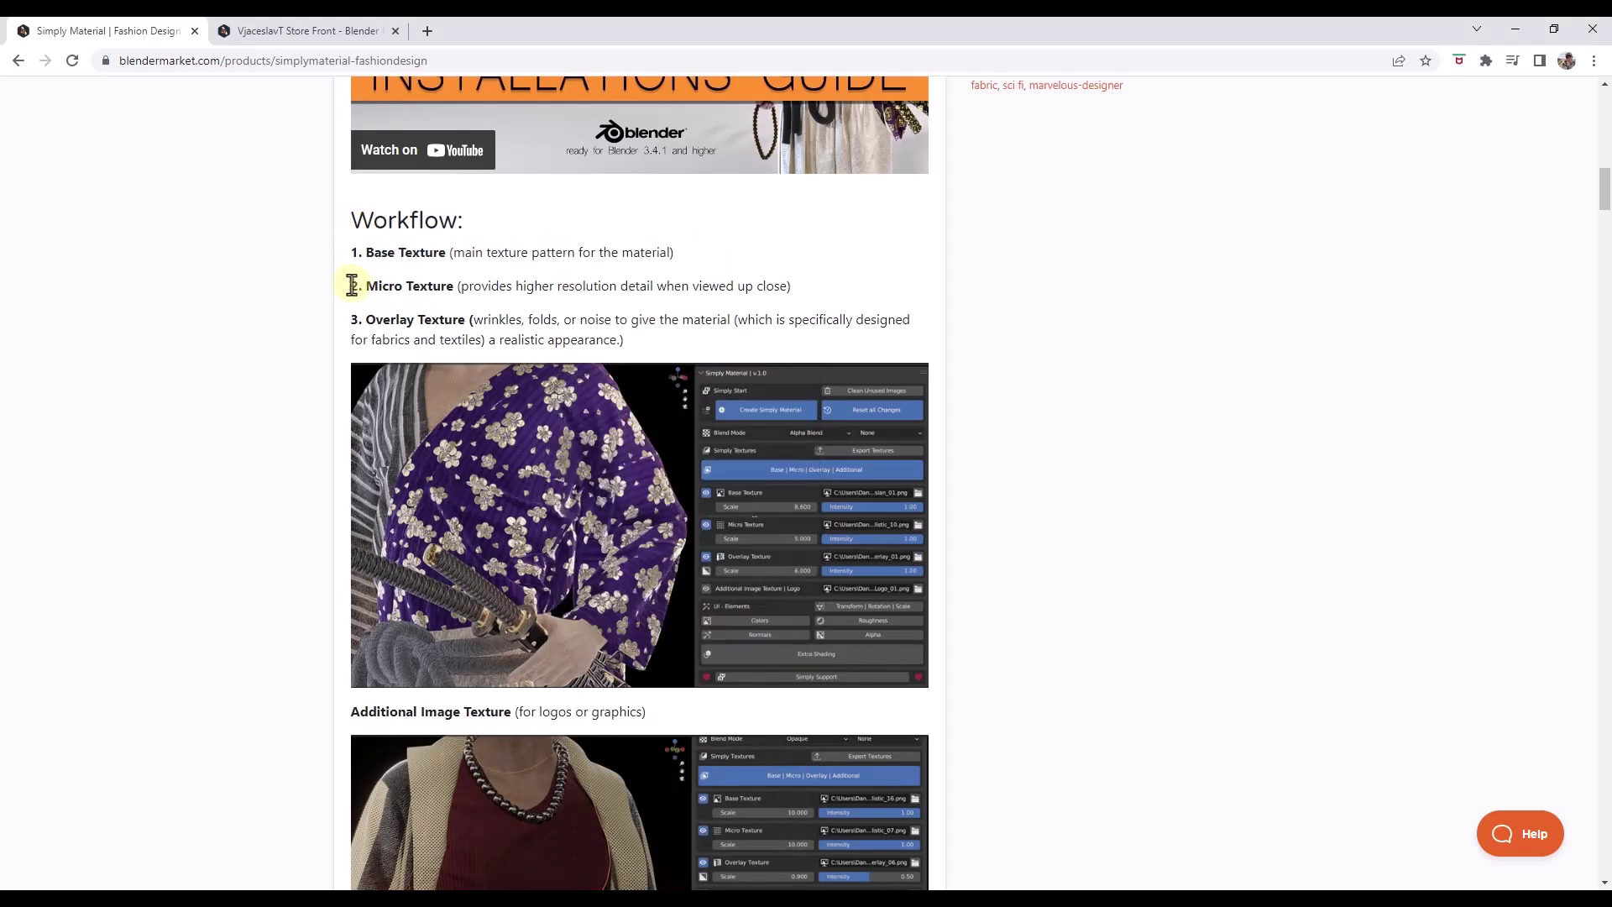
{"action": "left_click_drag", "start_coordinate": [669, 357], "coordinate": [321, 320]}
{"action": "left_click", "coordinate": [433, 285]}
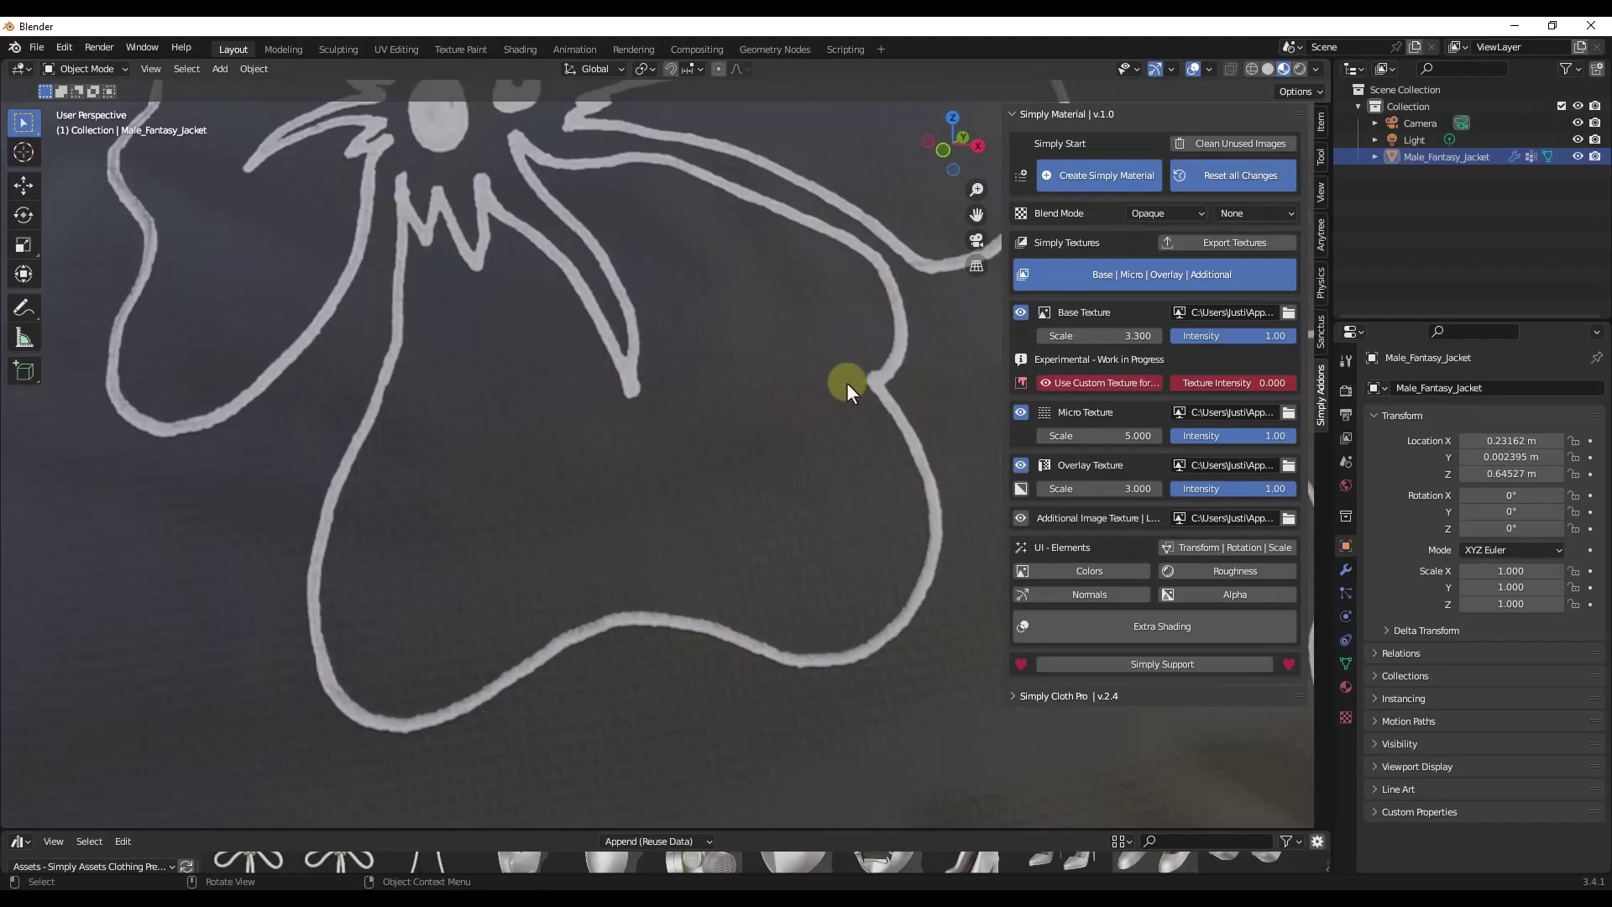
In Blender, load Texture_Micro_01.png from the starter textures as the Micro Texture, moving the file window aside.
{"action": "left_click", "coordinate": [1288, 412]}
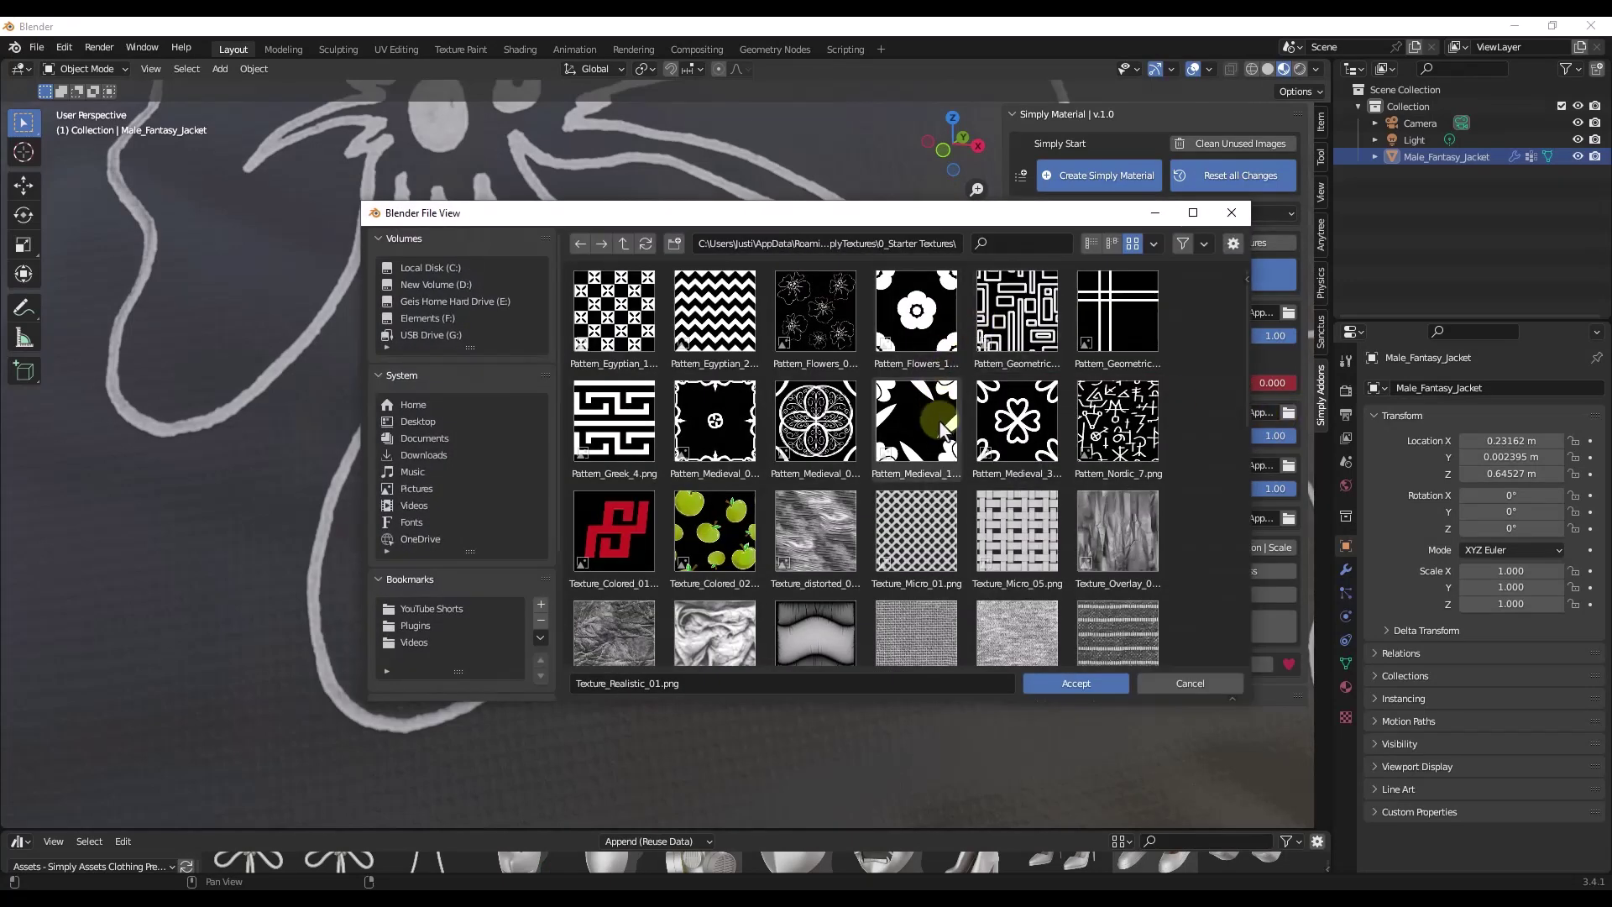
{"action": "scroll", "coordinate": [954, 495], "scroll_direction": "down", "scroll_amount": 2}
{"action": "scroll", "coordinate": [954, 487], "scroll_direction": "down", "scroll_amount": 2}
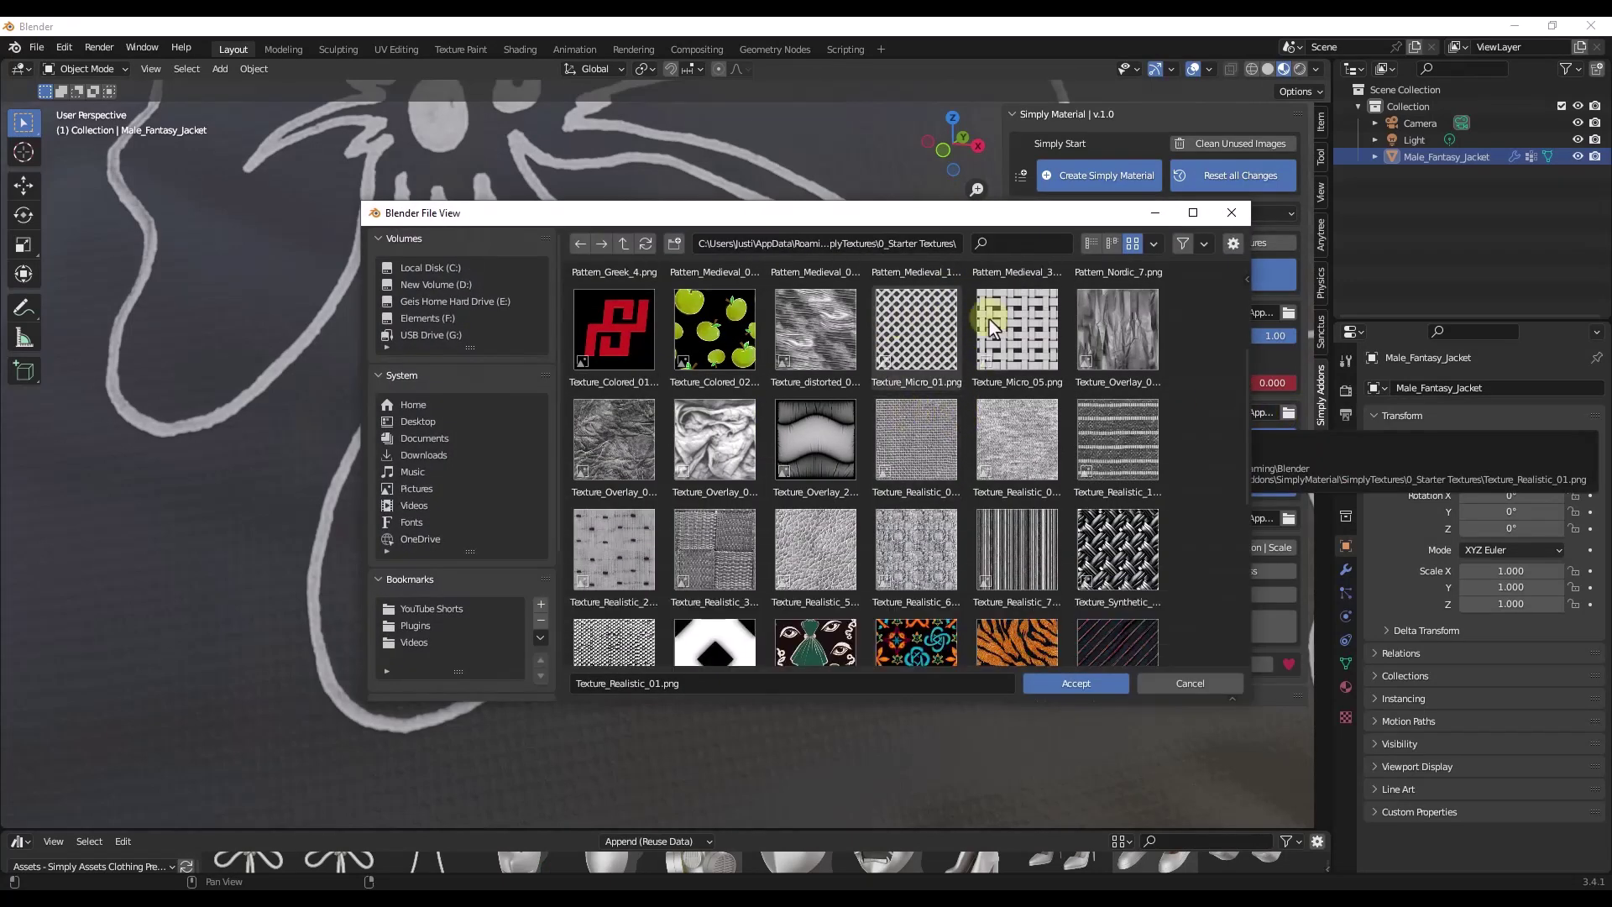
{"action": "left_click_drag", "start_coordinate": [853, 217], "coordinate": [1150, 104]}
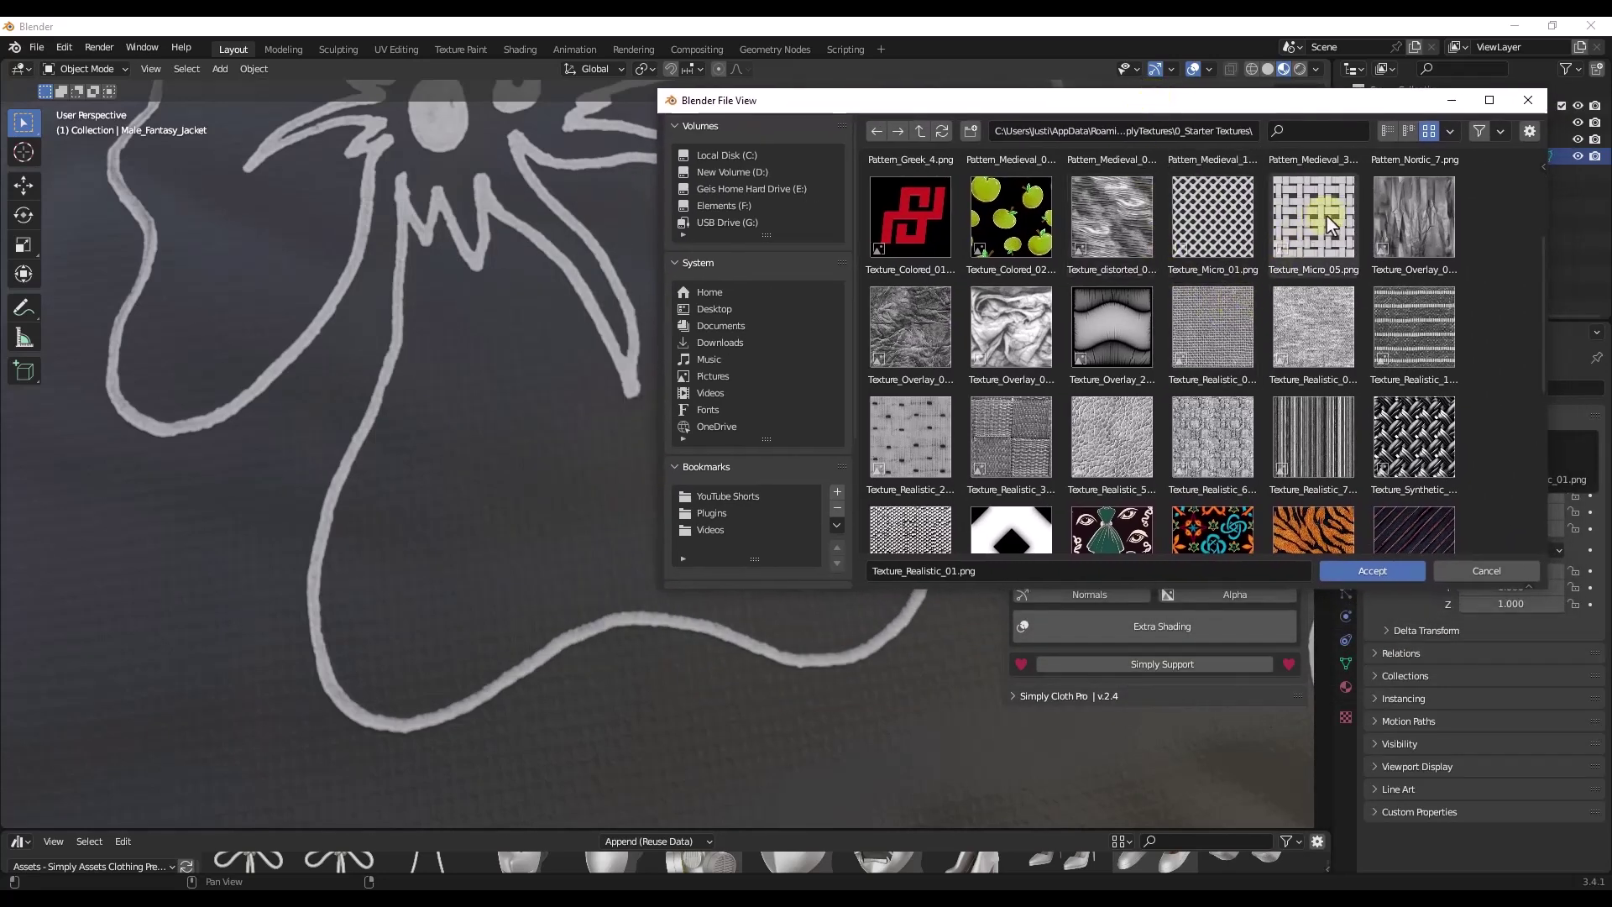
{"action": "double_click", "coordinate": [1202, 210]}
Inspect the micro detail between the flower lines and set the Micro Texture scale to 7.2.
{"action": "scroll", "coordinate": [512, 462], "scroll_direction": "up", "scroll_amount": 6}
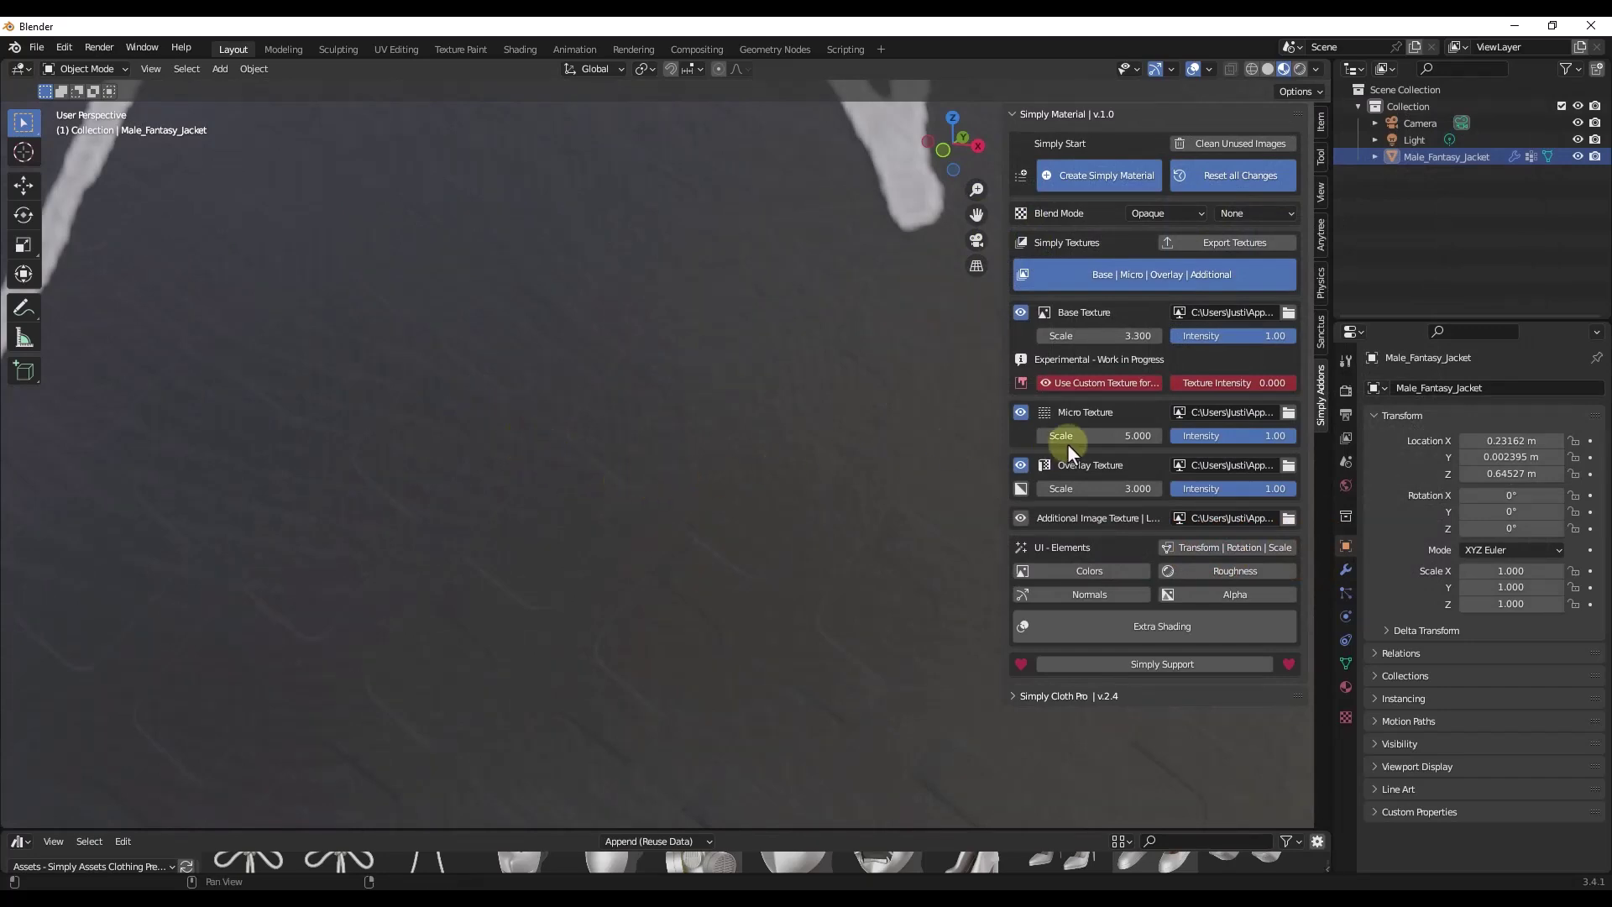
{"action": "scroll", "coordinate": [601, 467], "scroll_direction": "down", "scroll_amount": 3}
{"action": "middle_click_drag", "start_coordinate": [599, 468], "coordinate": [637, 482]}
{"action": "scroll", "coordinate": [632, 485], "scroll_direction": "up", "scroll_amount": 4}
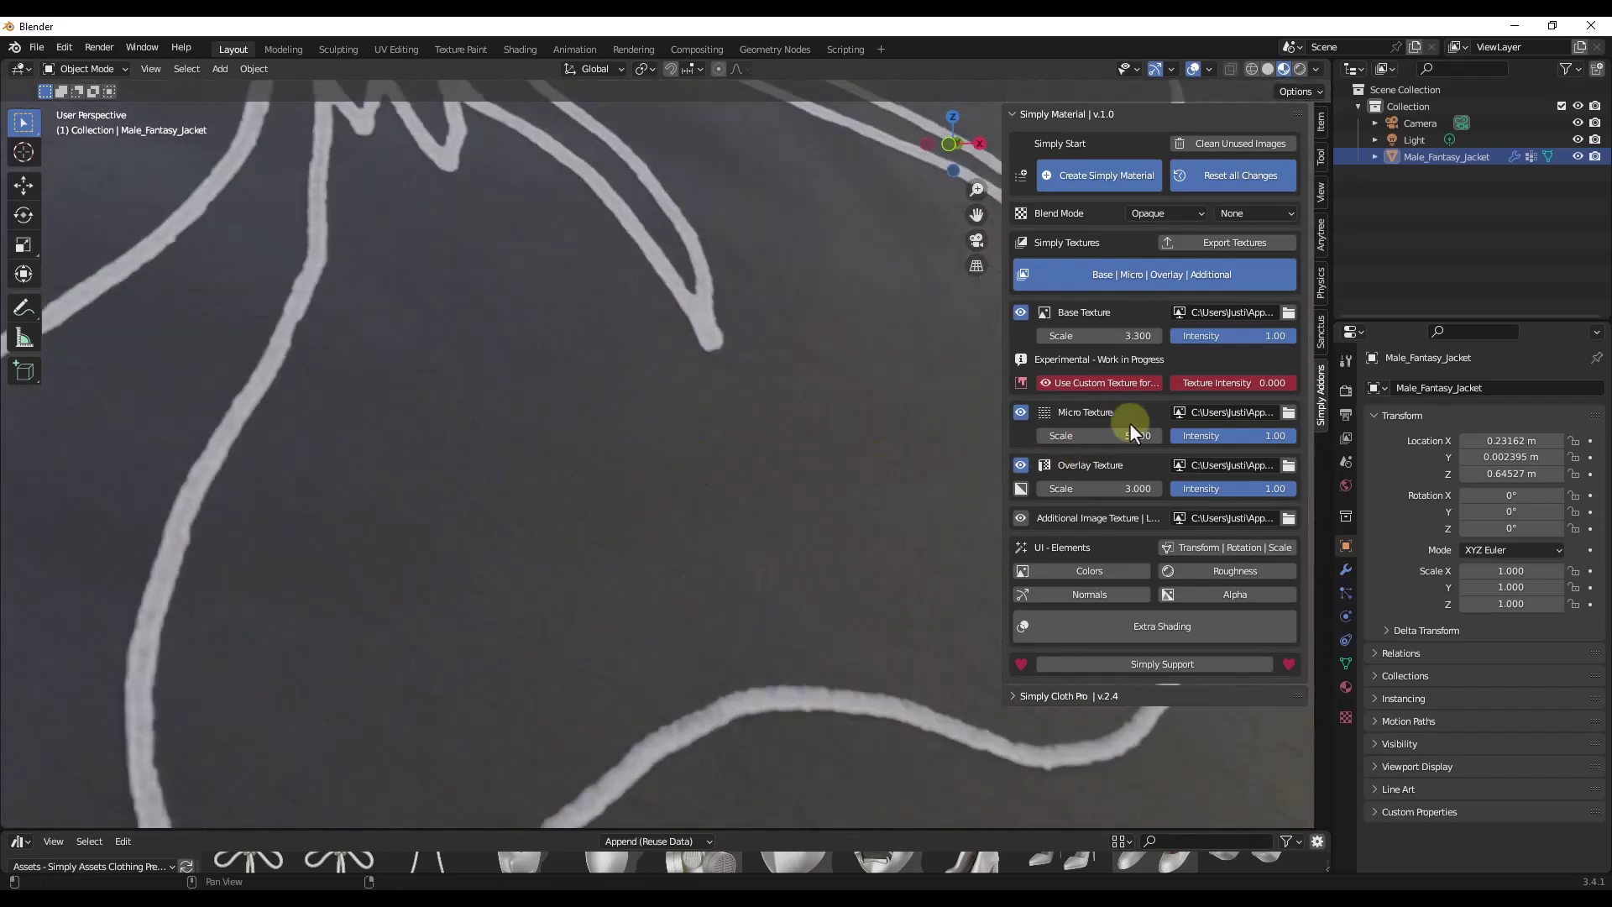
{"action": "left_click_drag", "start_coordinate": [1140, 440], "coordinate": [1083, 437]}
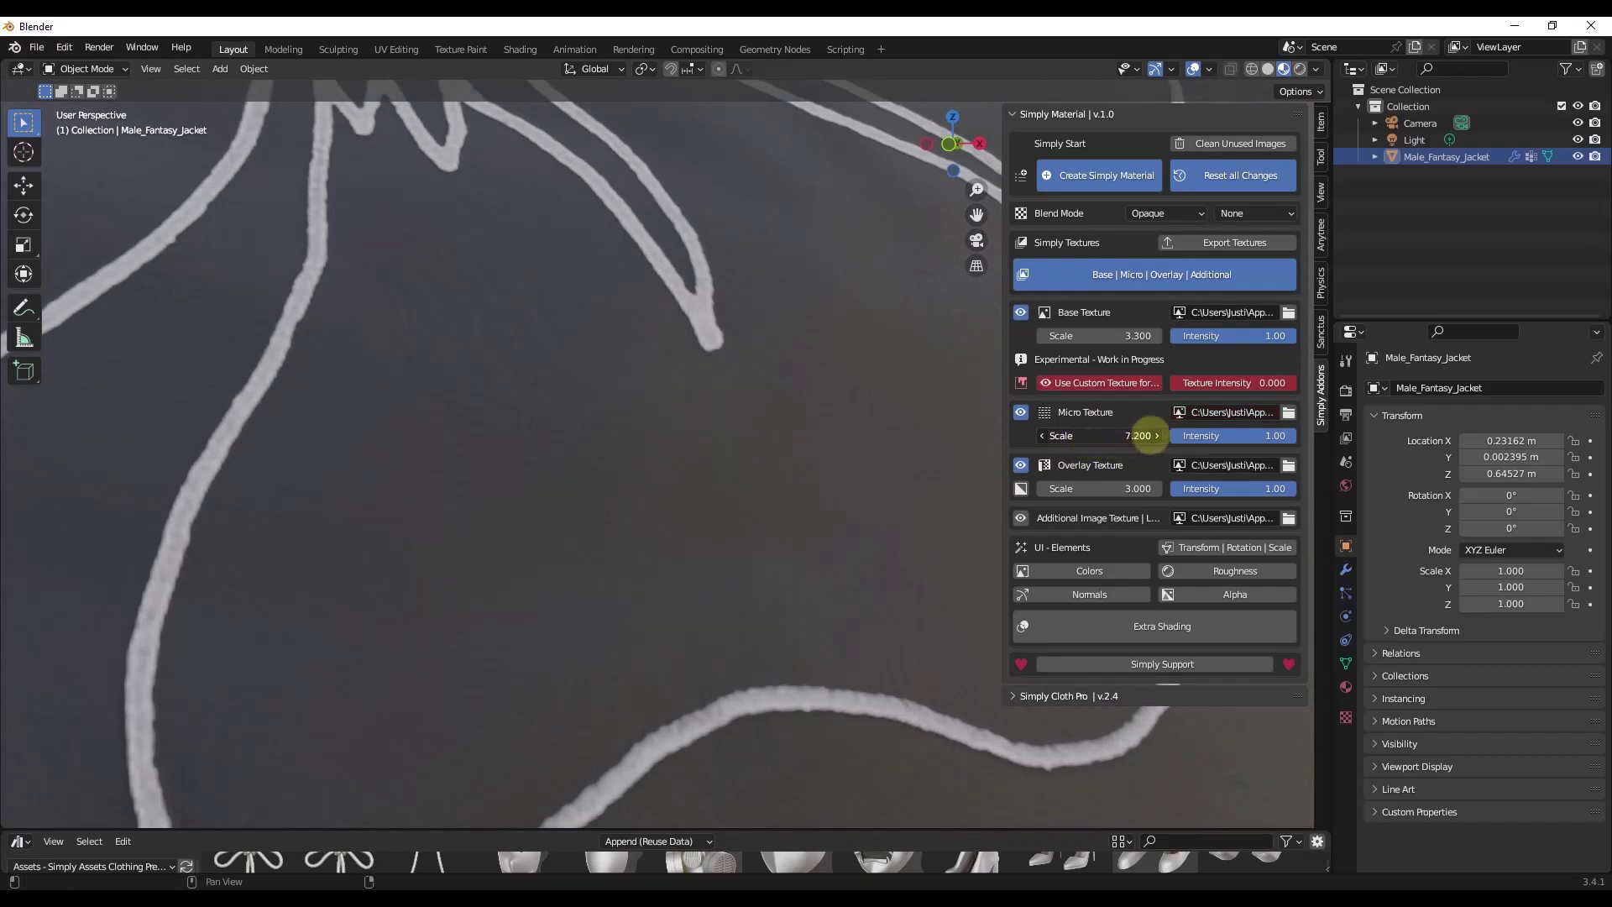
Replace the Micro Texture with the finely woven Texture_Realistic image and check the fabric up close and from further away.
{"action": "left_click", "coordinate": [1288, 412]}
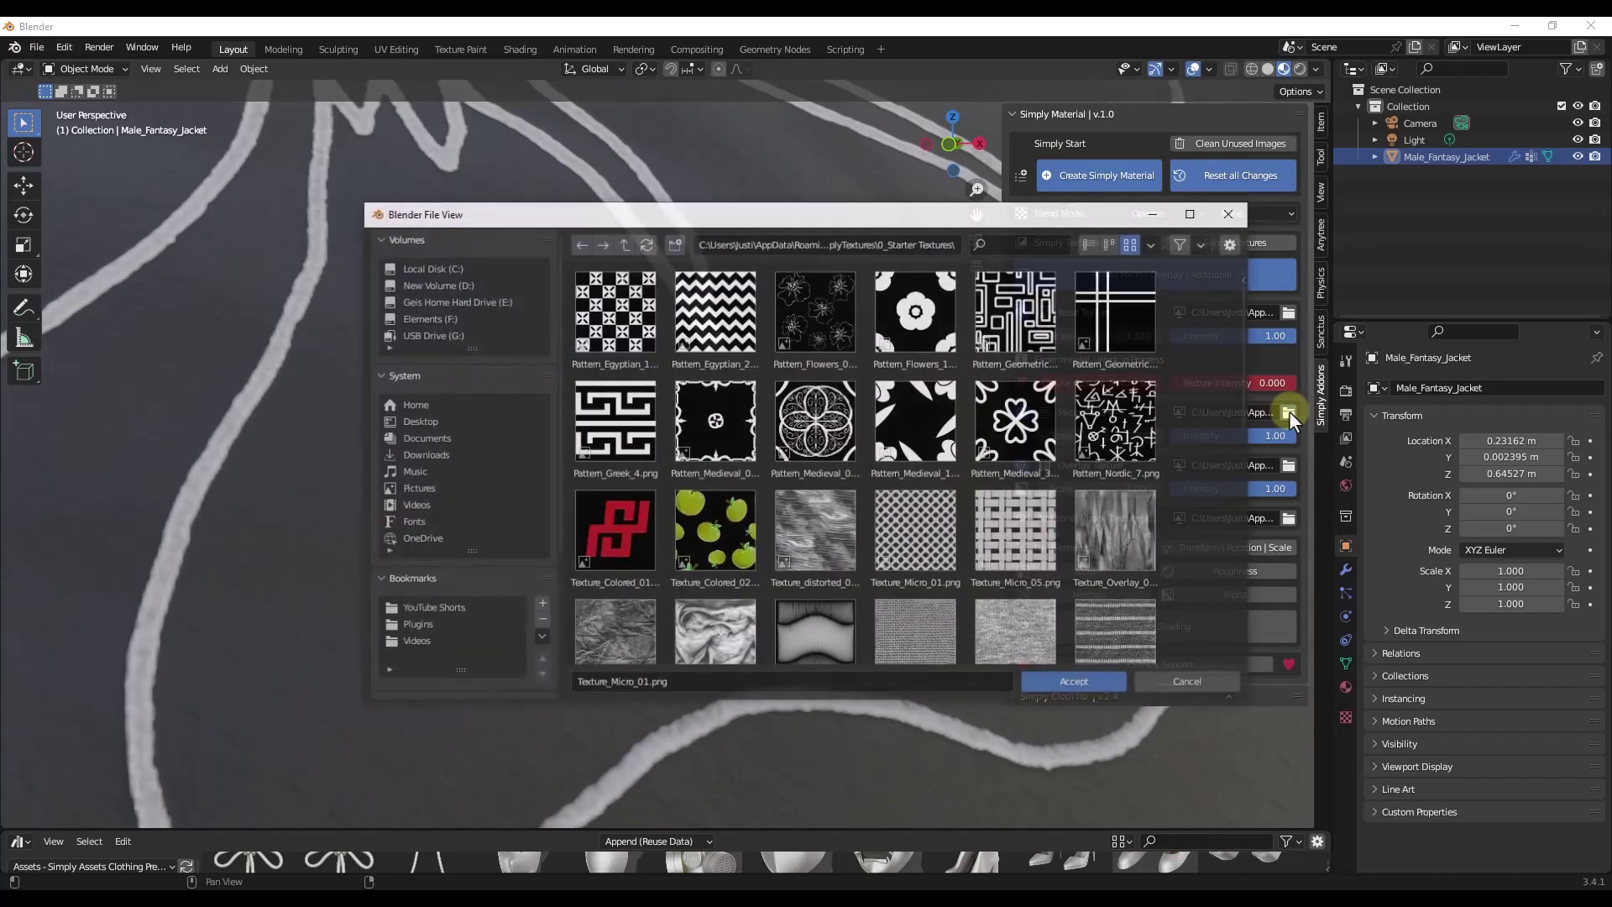
{"action": "scroll", "coordinate": [996, 464], "scroll_direction": "down", "scroll_amount": 3}
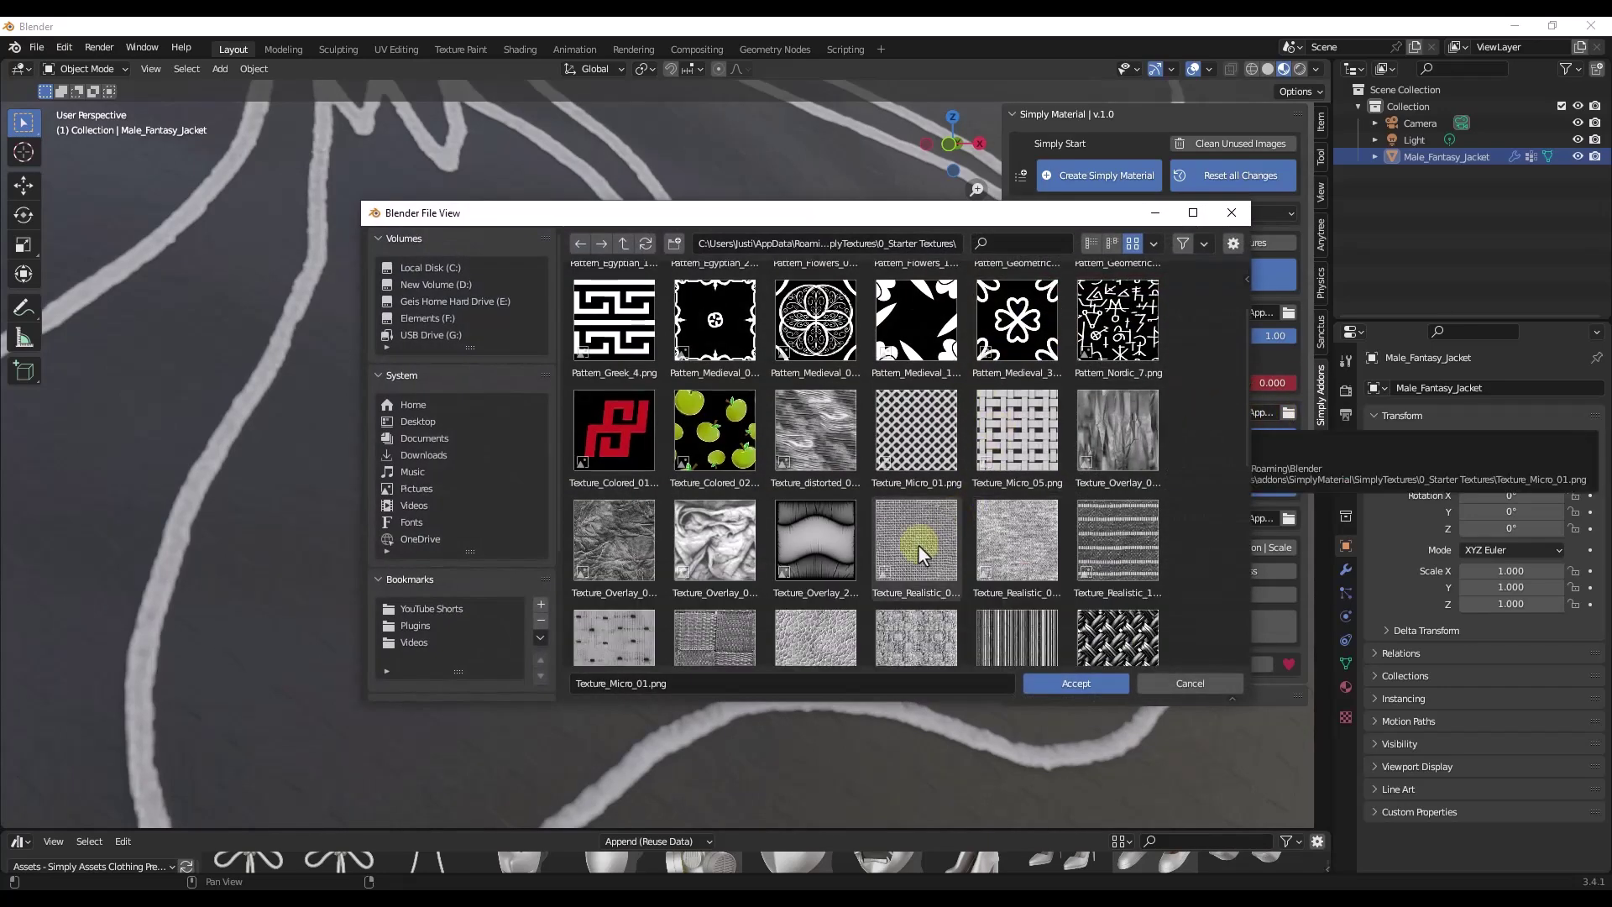
{"action": "double_click", "coordinate": [919, 544]}
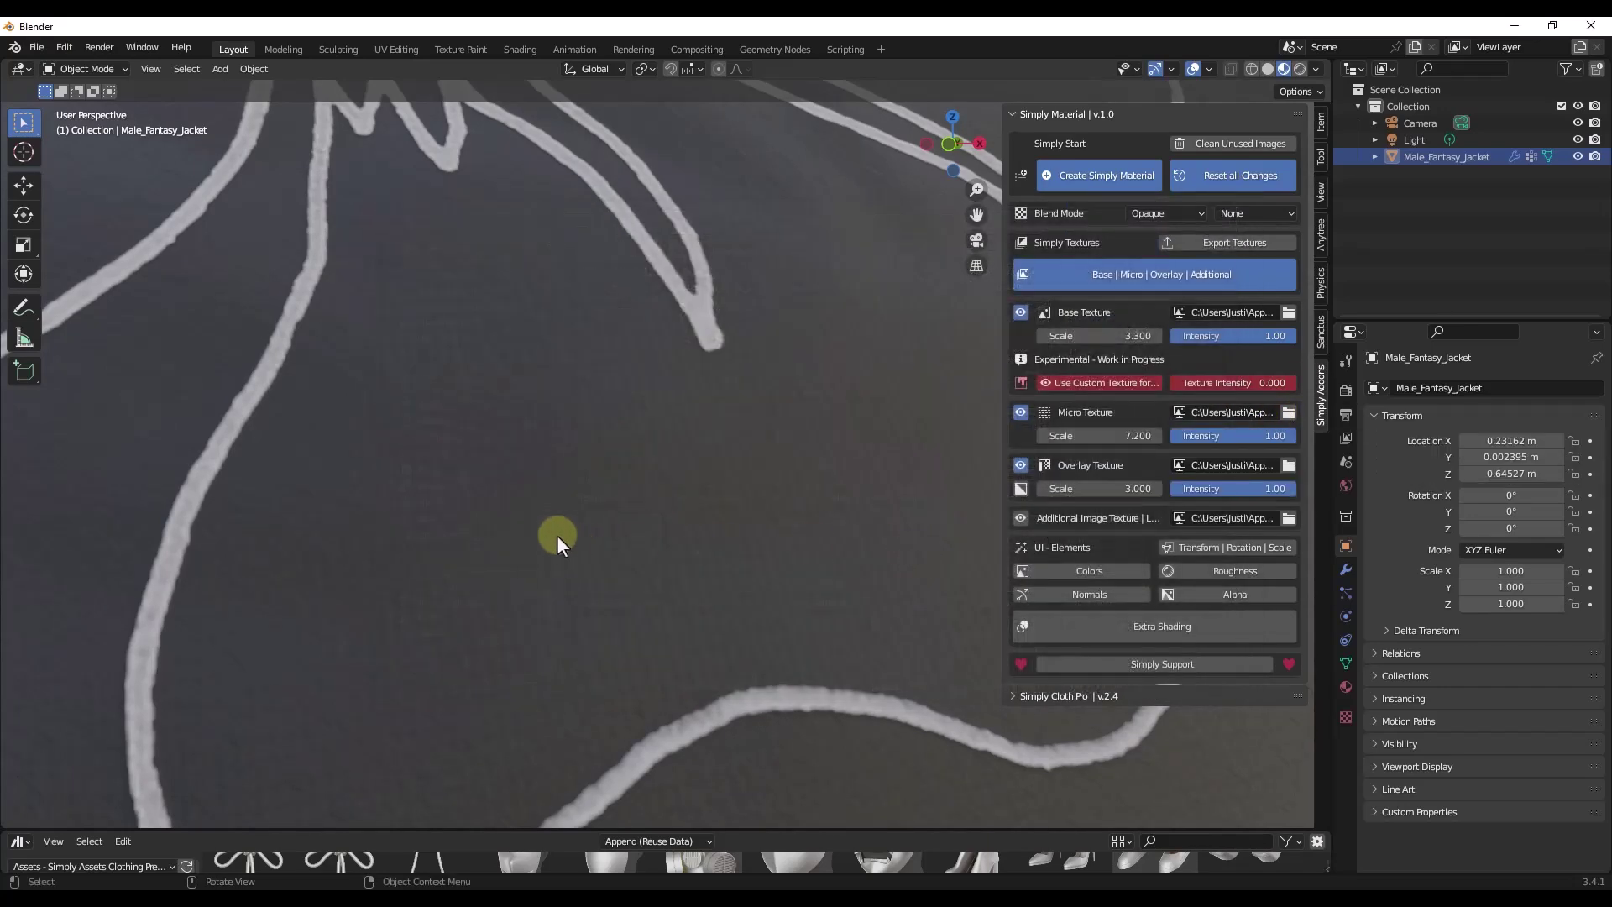
{"action": "scroll", "coordinate": [536, 517], "scroll_direction": "down", "scroll_amount": 5}
{"action": "scroll", "coordinate": [535, 517], "scroll_direction": "up", "scroll_amount": 3}
{"action": "scroll", "coordinate": [535, 517], "scroll_direction": "down", "scroll_amount": 1}
{"action": "middle_click_drag", "start_coordinate": [536, 517], "coordinate": [621, 632]}
Set the Overlay Texture scale to 2.3, load Texture_Overlay_03.png as its image and check the wrinkles on the shoulder.
{"action": "left_click_drag", "start_coordinate": [1101, 490], "coordinate": [1106, 490]}
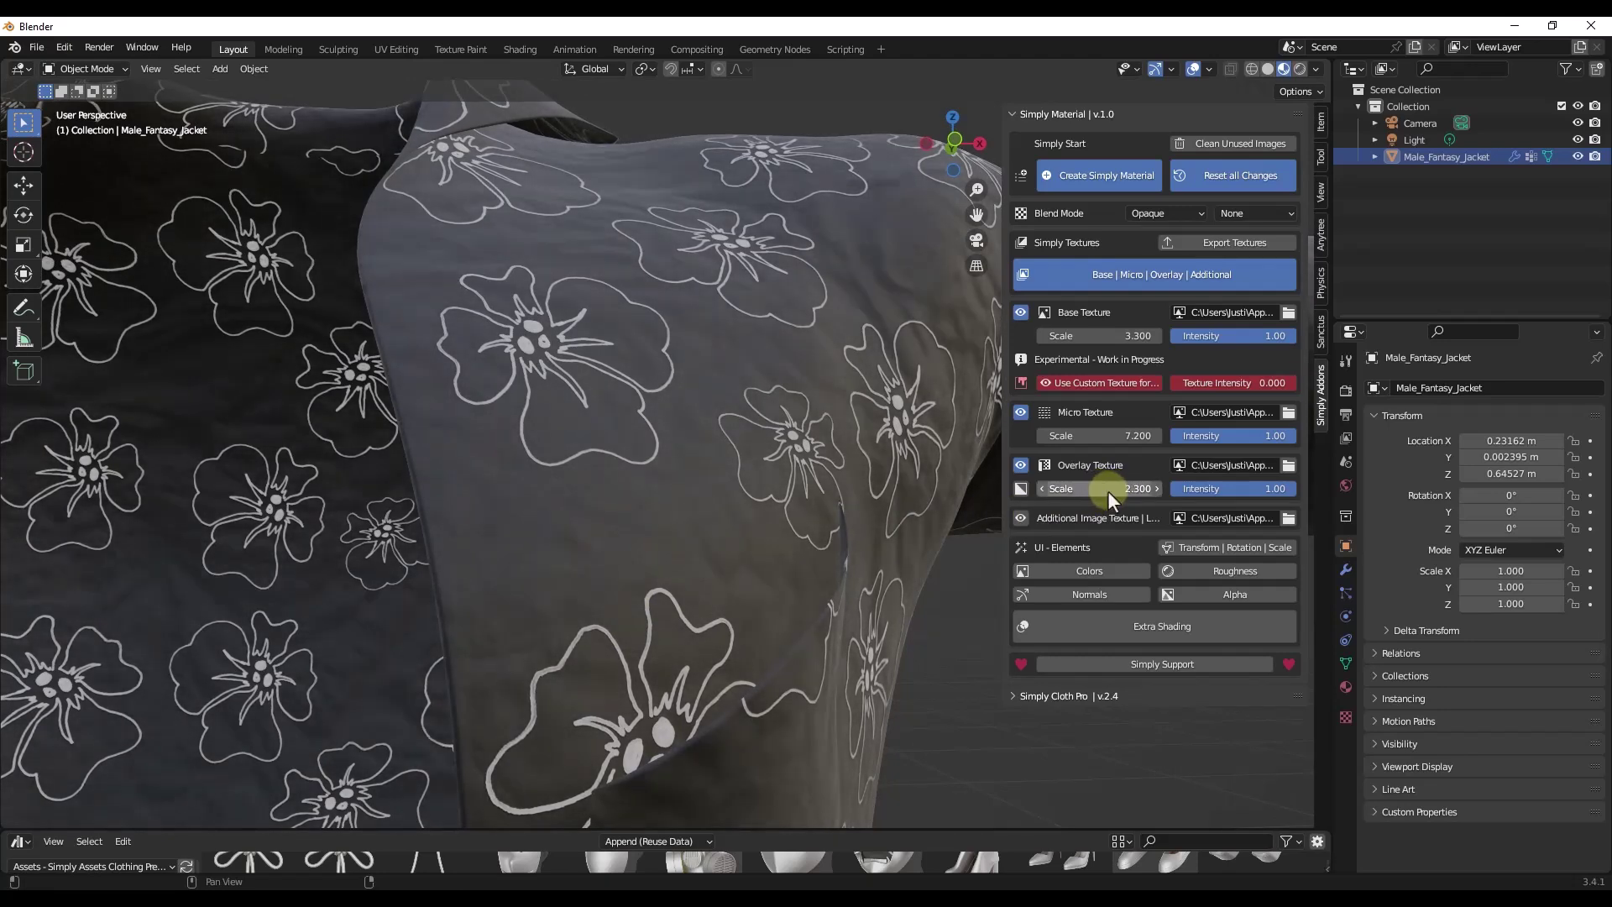
{"action": "left_click", "coordinate": [1288, 465]}
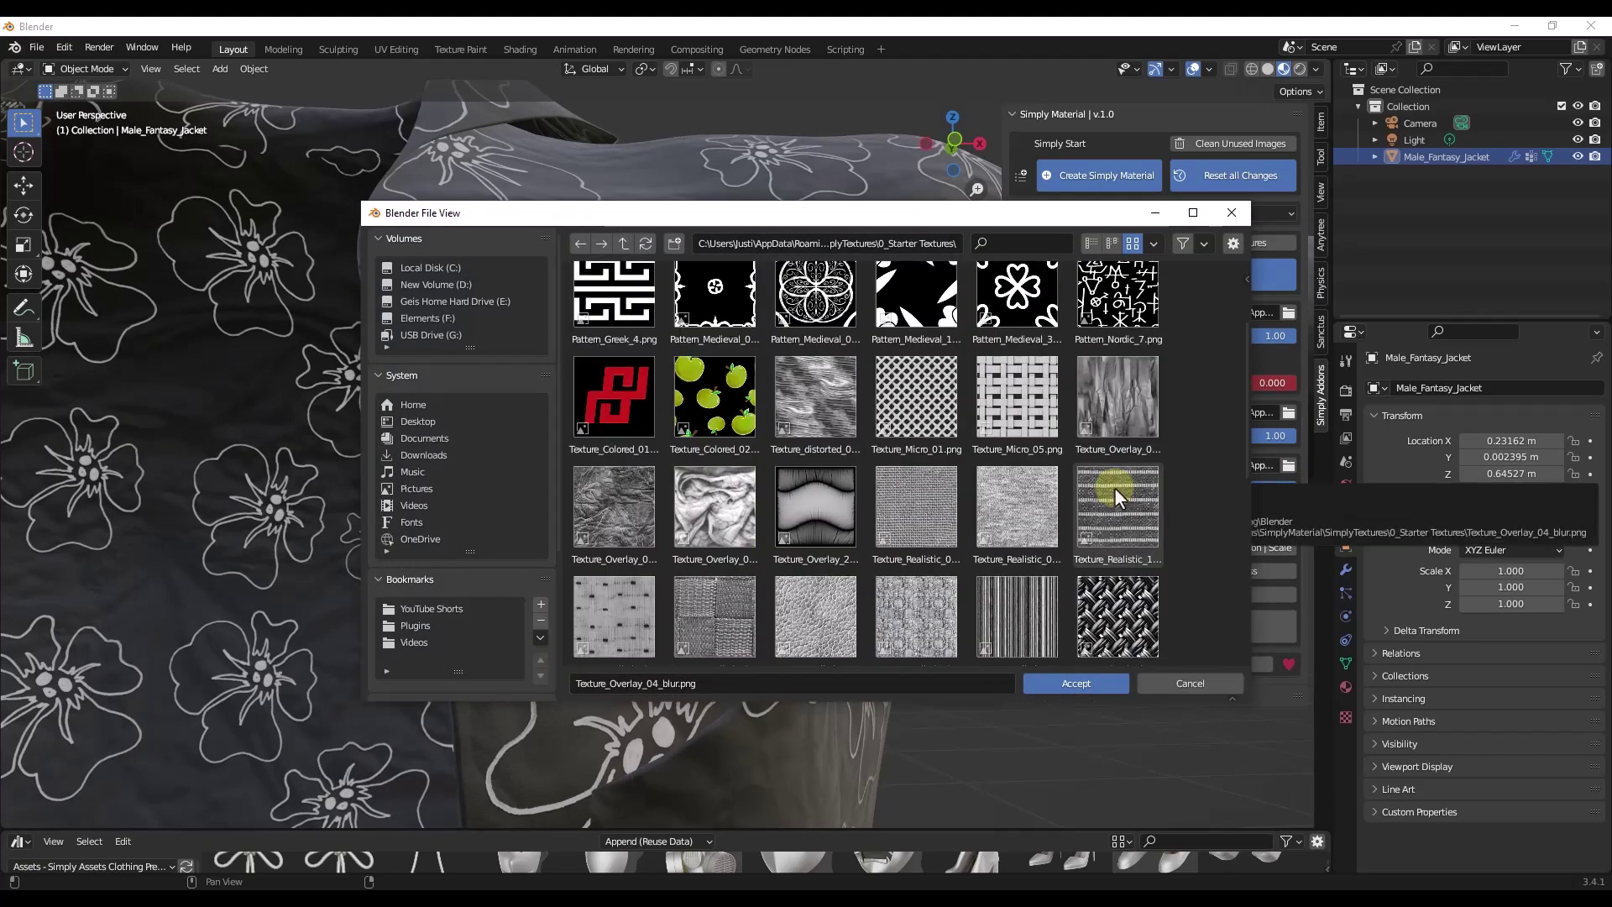
{"action": "left_click", "coordinate": [621, 511]}
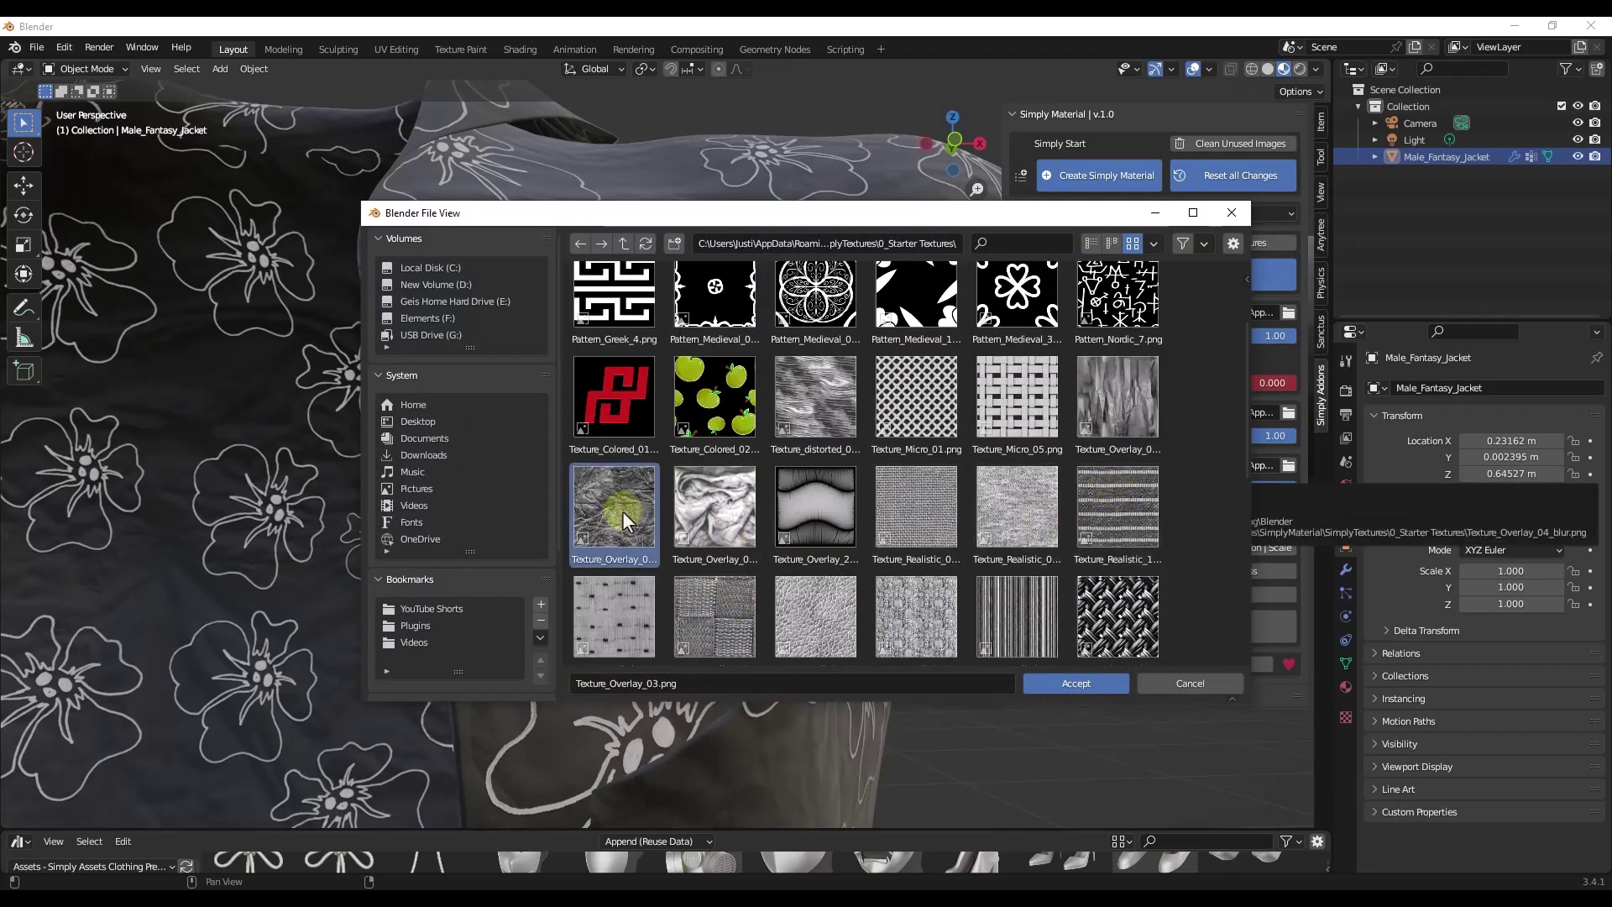
{"action": "double_click", "coordinate": [622, 511]}
{"action": "middle_click_drag", "start_coordinate": [734, 481], "coordinate": [1166, 469]}
Replace the Overlay Texture with the Texture_Overlay_2 image from the starter textures and check the jacket's shoulder and chest.
{"action": "left_click", "coordinate": [1287, 465]}
{"action": "scroll", "coordinate": [1109, 529], "scroll_direction": "down", "scroll_amount": 8}
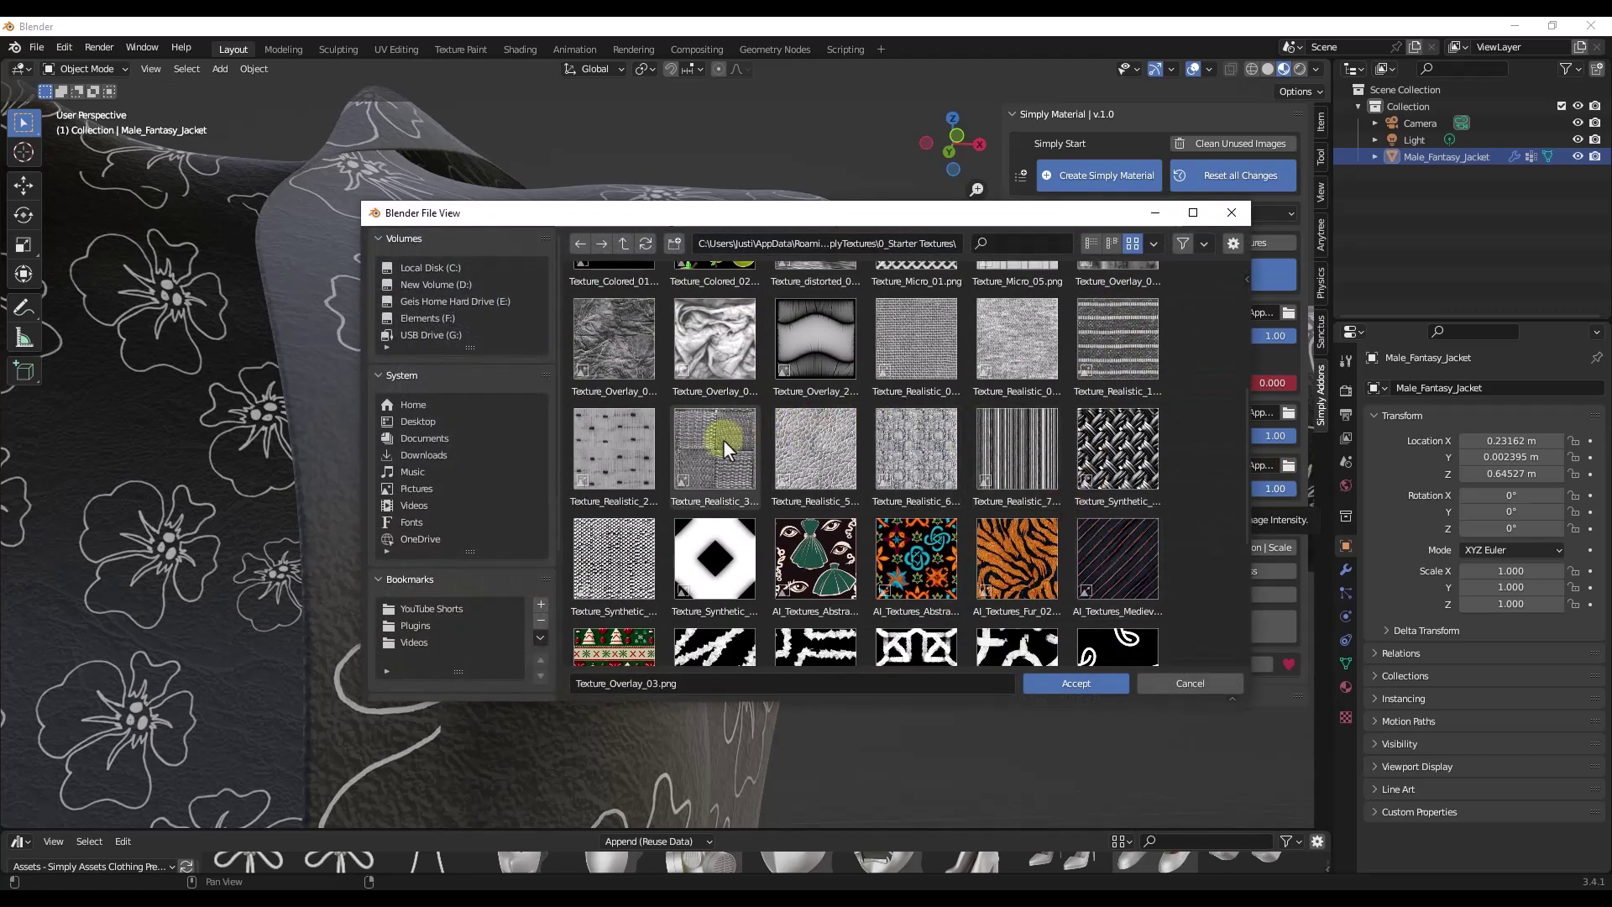
{"action": "double_click", "coordinate": [810, 328]}
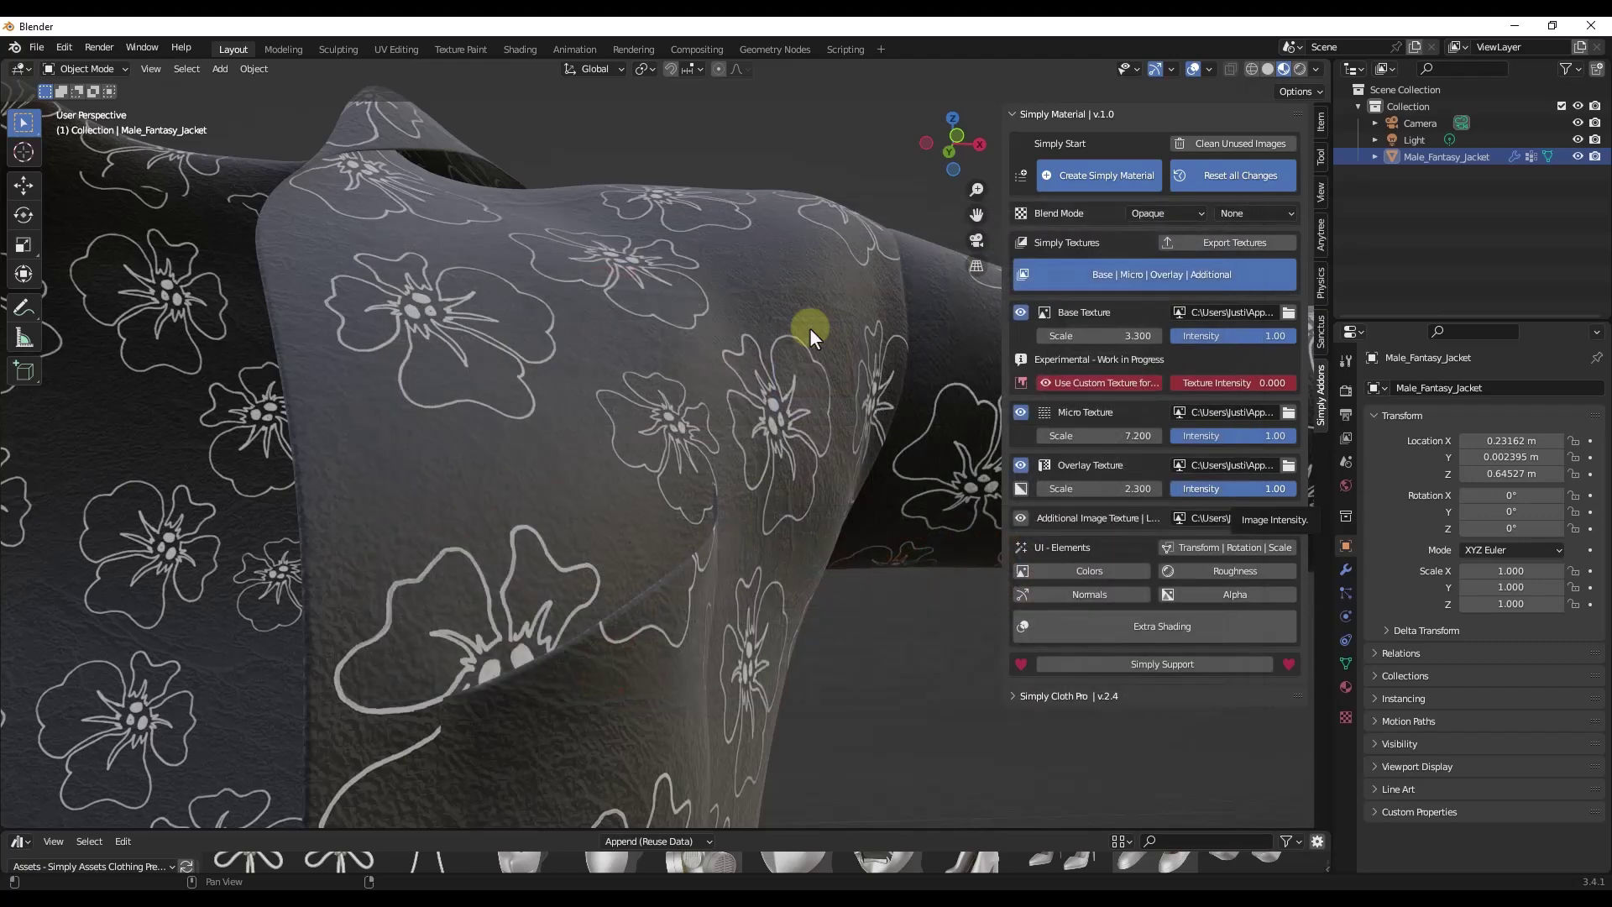
{"action": "middle_click_drag", "start_coordinate": [626, 447], "coordinate": [472, 465]}
{"action": "scroll", "coordinate": [480, 560], "scroll_direction": "up", "scroll_amount": 10}
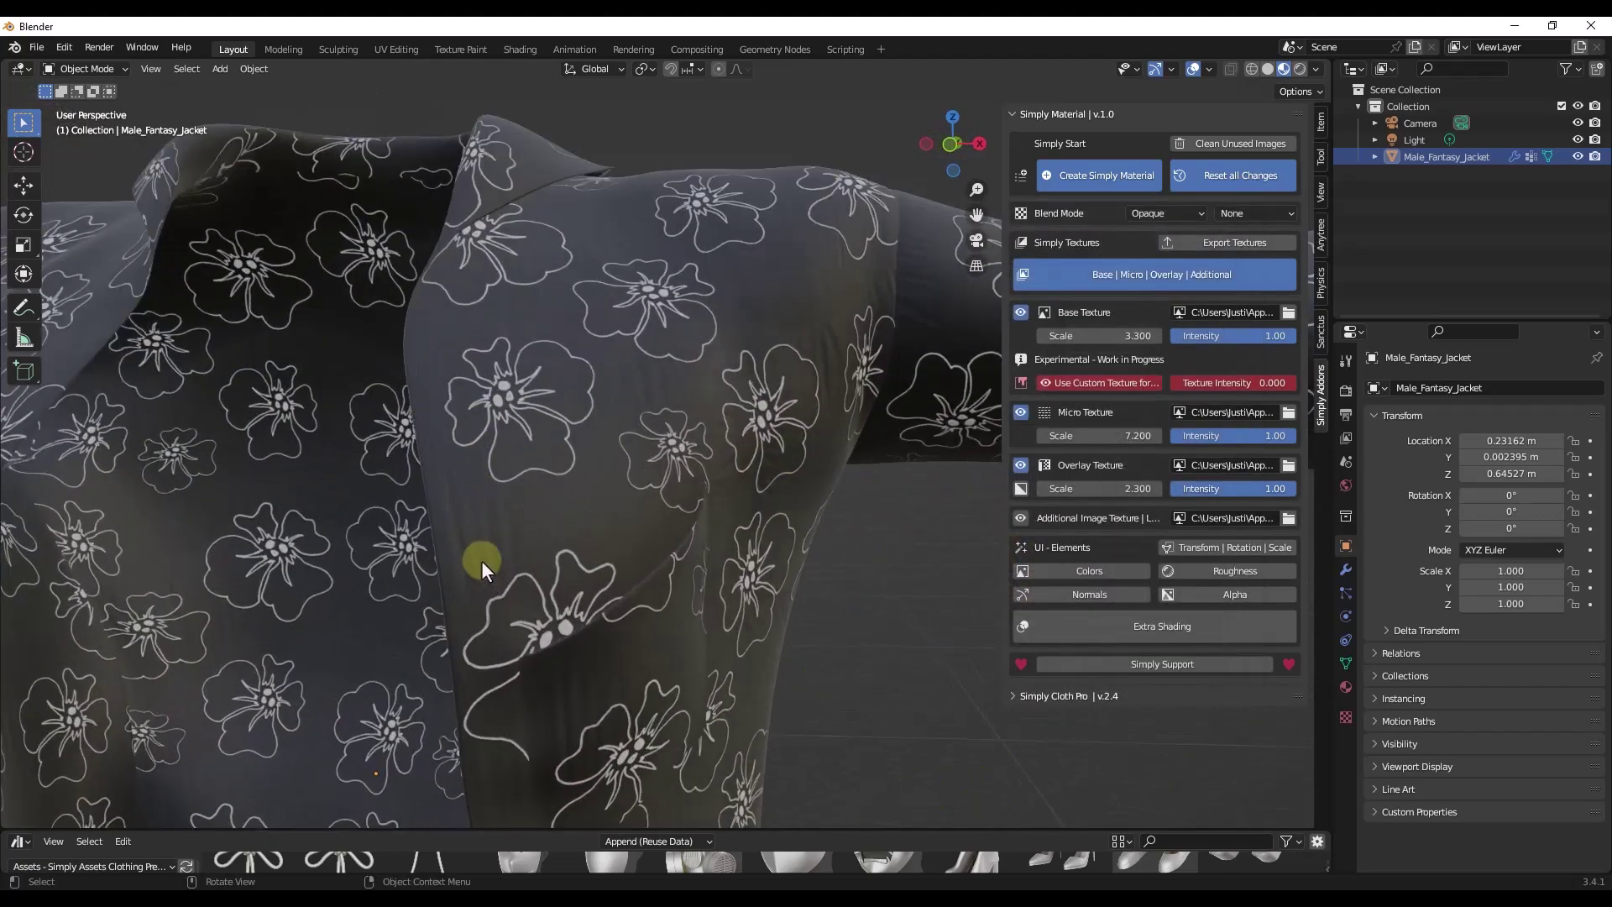
{"action": "middle_click_drag", "start_coordinate": [512, 541], "coordinate": [788, 428]}
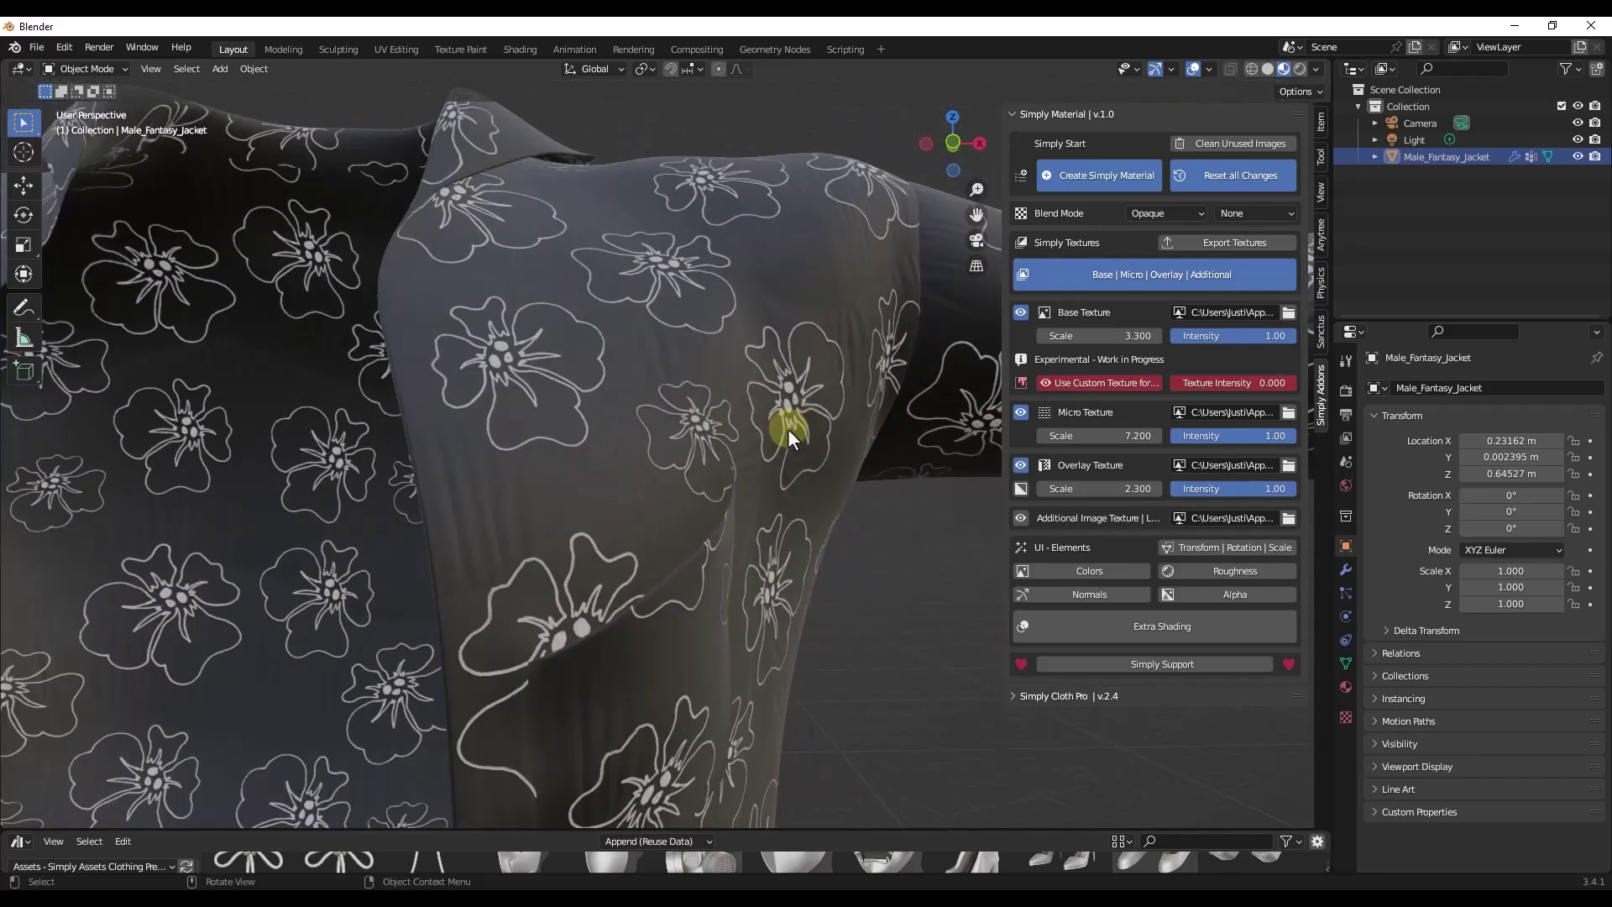
Try Pattern_Egyptian_1.png as the jacket's Base Texture and replace it with the Pattern_Medieval_0 image with chain borders.
{"action": "left_click", "coordinate": [1287, 312]}
{"action": "double_click", "coordinate": [629, 323]}
{"action": "left_click", "coordinate": [1283, 314]}
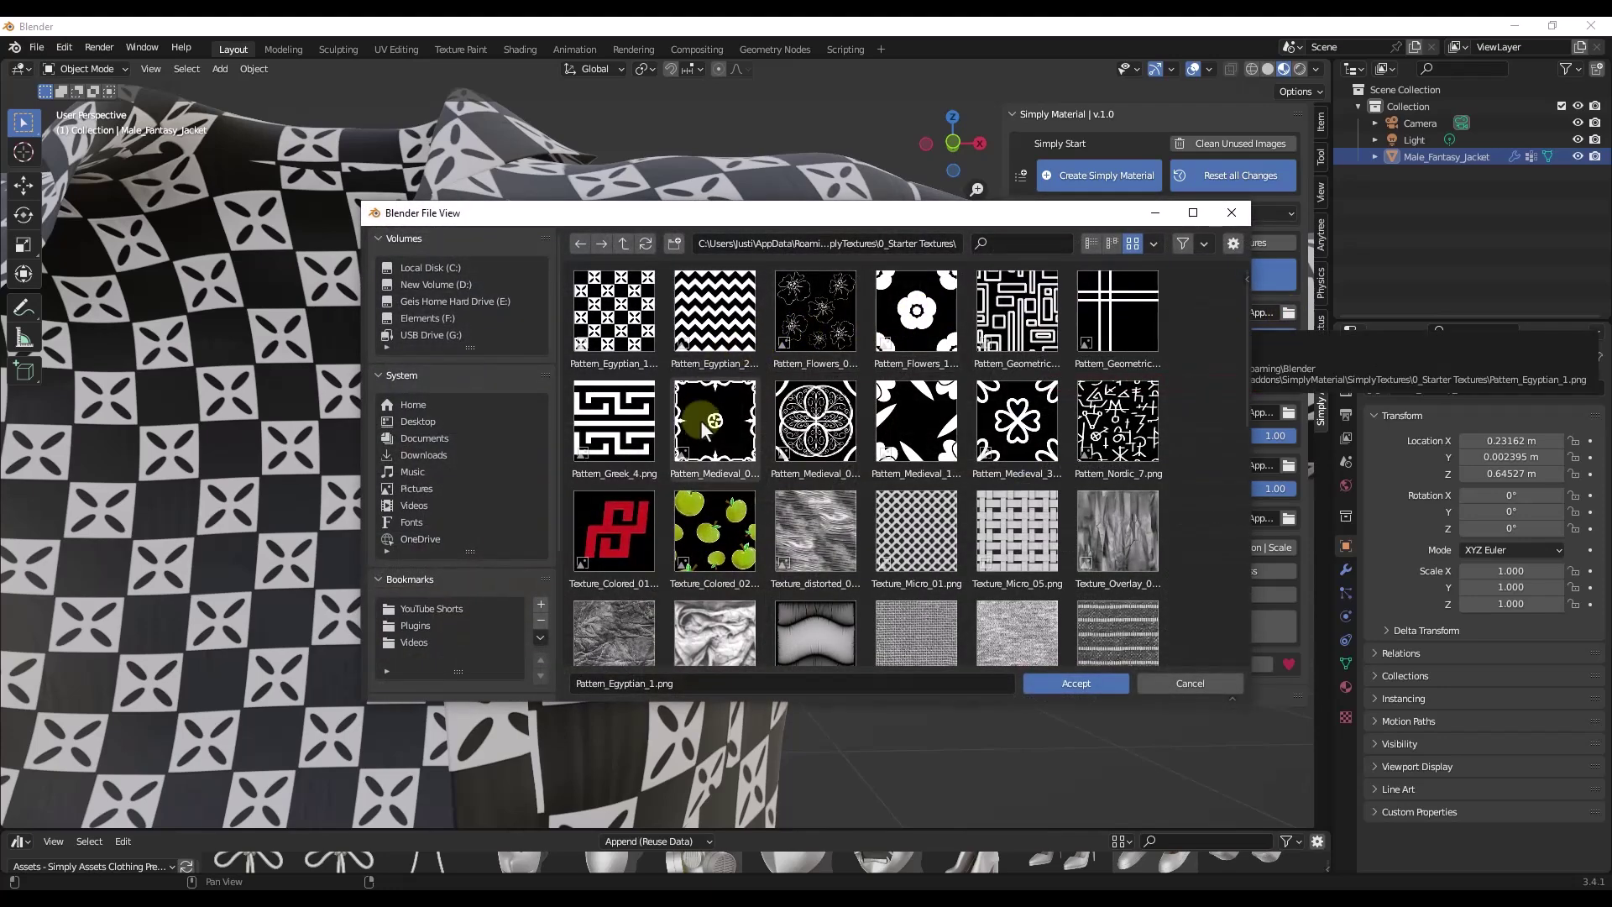
{"action": "double_click", "coordinate": [709, 425]}
{"action": "scroll", "coordinate": [738, 436], "scroll_direction": "down", "scroll_amount": 5}
{"action": "mouse_move", "coordinate": [733, 455]}
{"action": "middle_mouse_down"}
{"action": "mouse_move", "coordinate": [675, 466]}
{"action": "mouse_move", "coordinate": [747, 463]}
{"action": "middle_mouse_up"}
{"action": "scroll", "coordinate": [723, 411], "scroll_direction": "up", "scroll_amount": 5}
{"action": "scroll", "coordinate": [723, 411], "scroll_direction": "up", "scroll_amount": 2}
{"action": "middle_click_drag", "start_coordinate": [723, 410], "coordinate": [691, 425]}
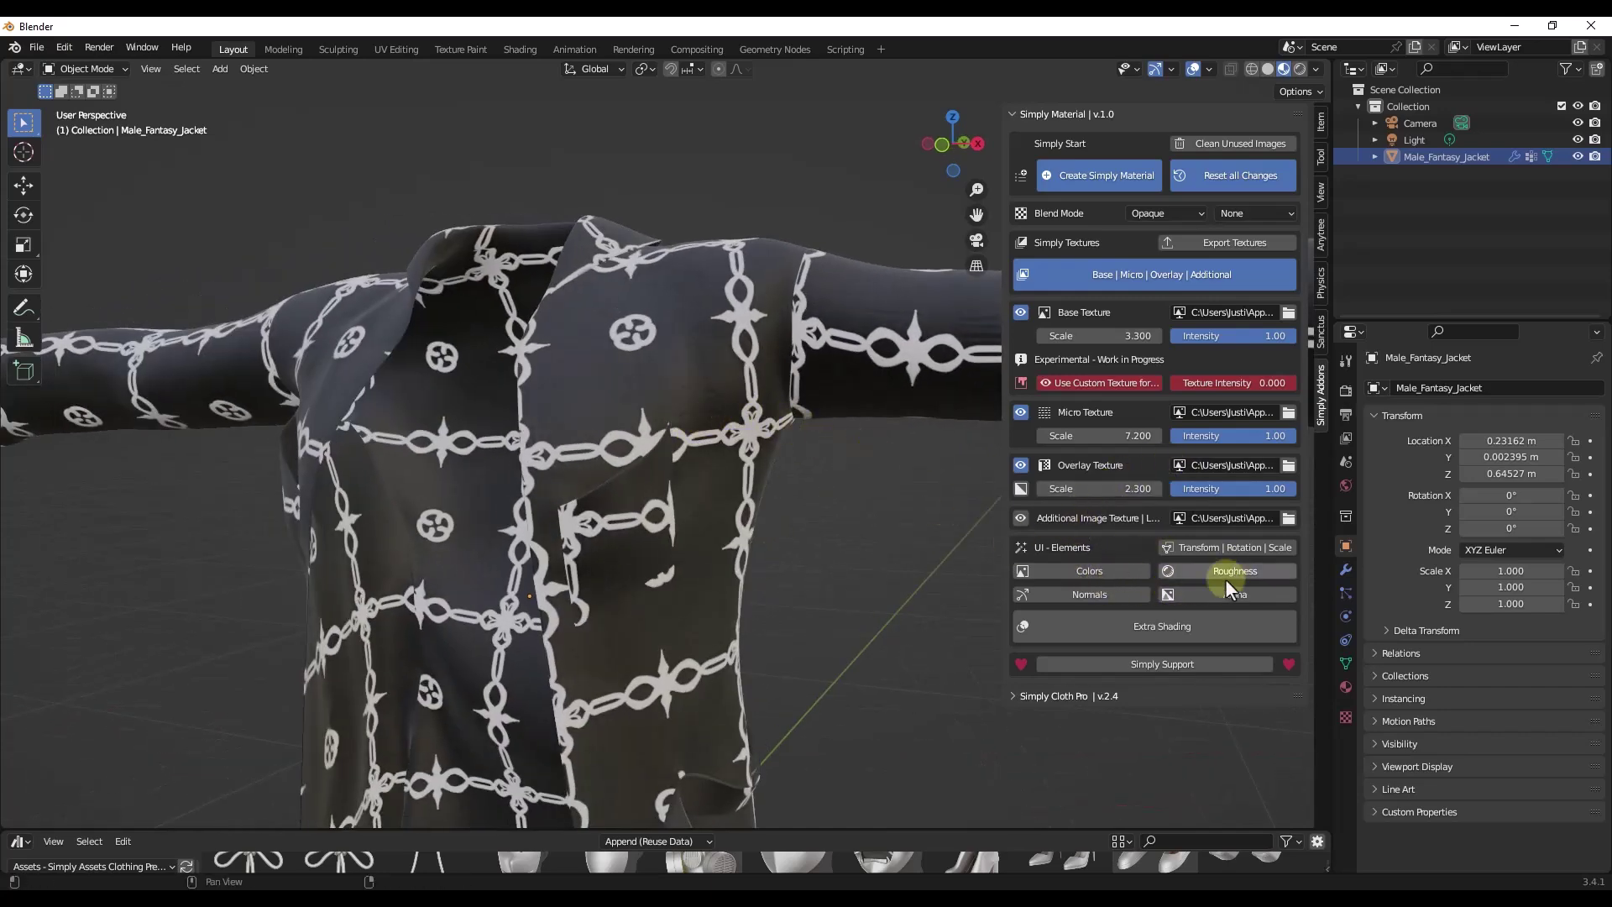
Set the Base Texture scale to 13.8 and check the pattern across the jacket.
{"action": "scroll", "coordinate": [727, 426], "scroll_direction": "up", "scroll_amount": 4}
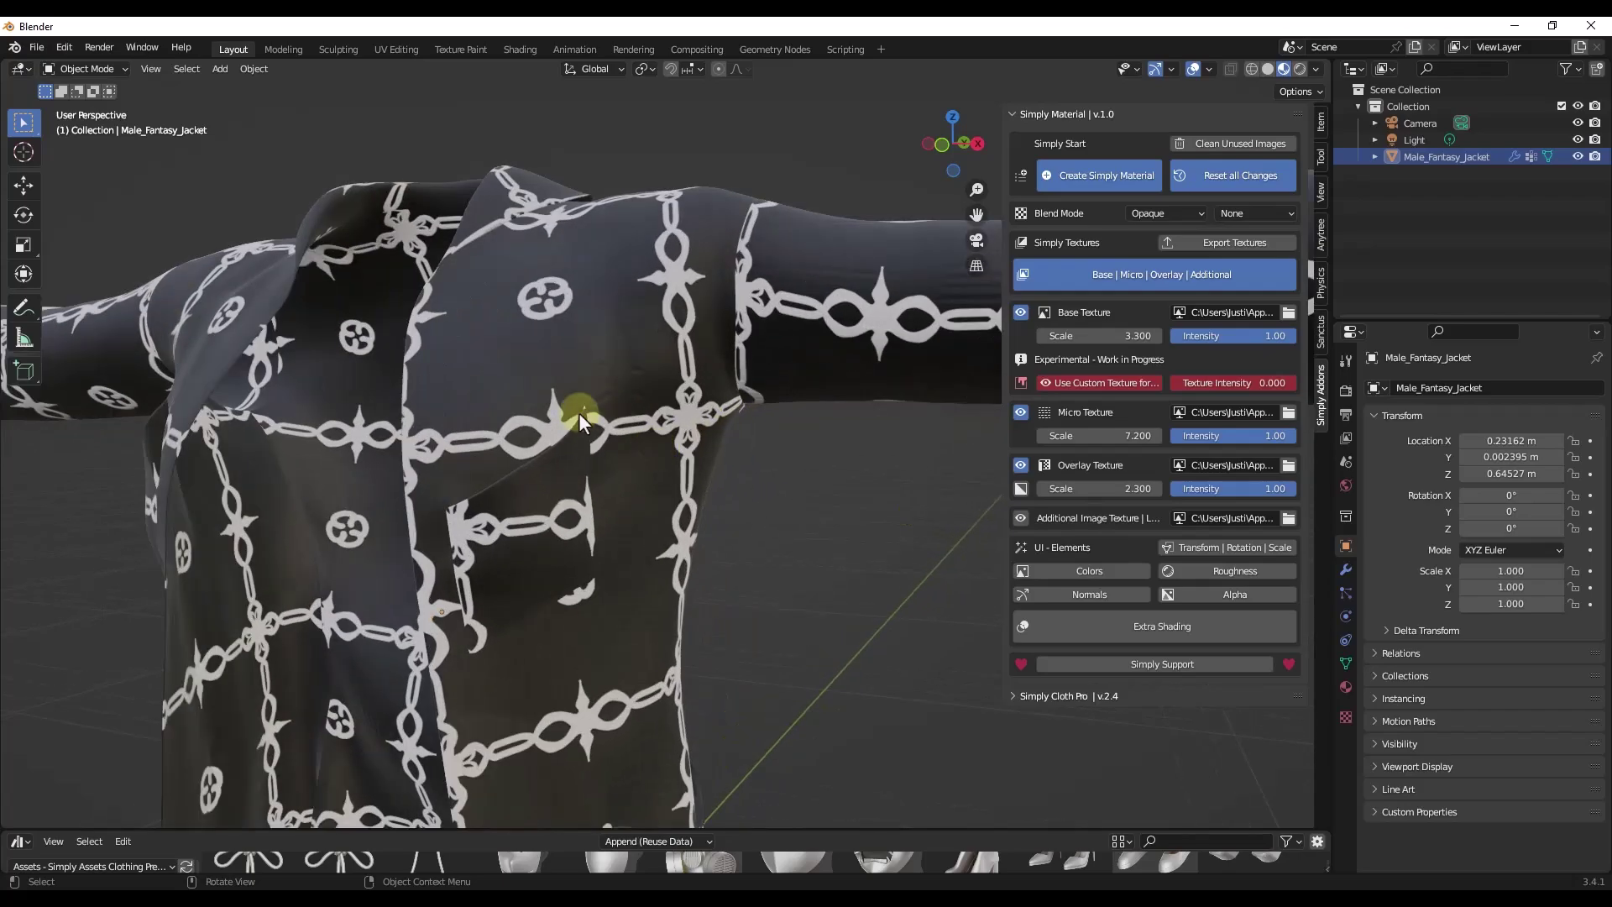
{"action": "scroll", "coordinate": [570, 398], "scroll_direction": "up", "scroll_amount": 1}
{"action": "left_click_drag", "start_coordinate": [1126, 335], "coordinate": [1219, 333]}
{"action": "scroll", "coordinate": [943, 572], "scroll_direction": "down", "scroll_amount": 4}
{"action": "scroll", "coordinate": [577, 361], "scroll_direction": "up", "scroll_amount": 4}
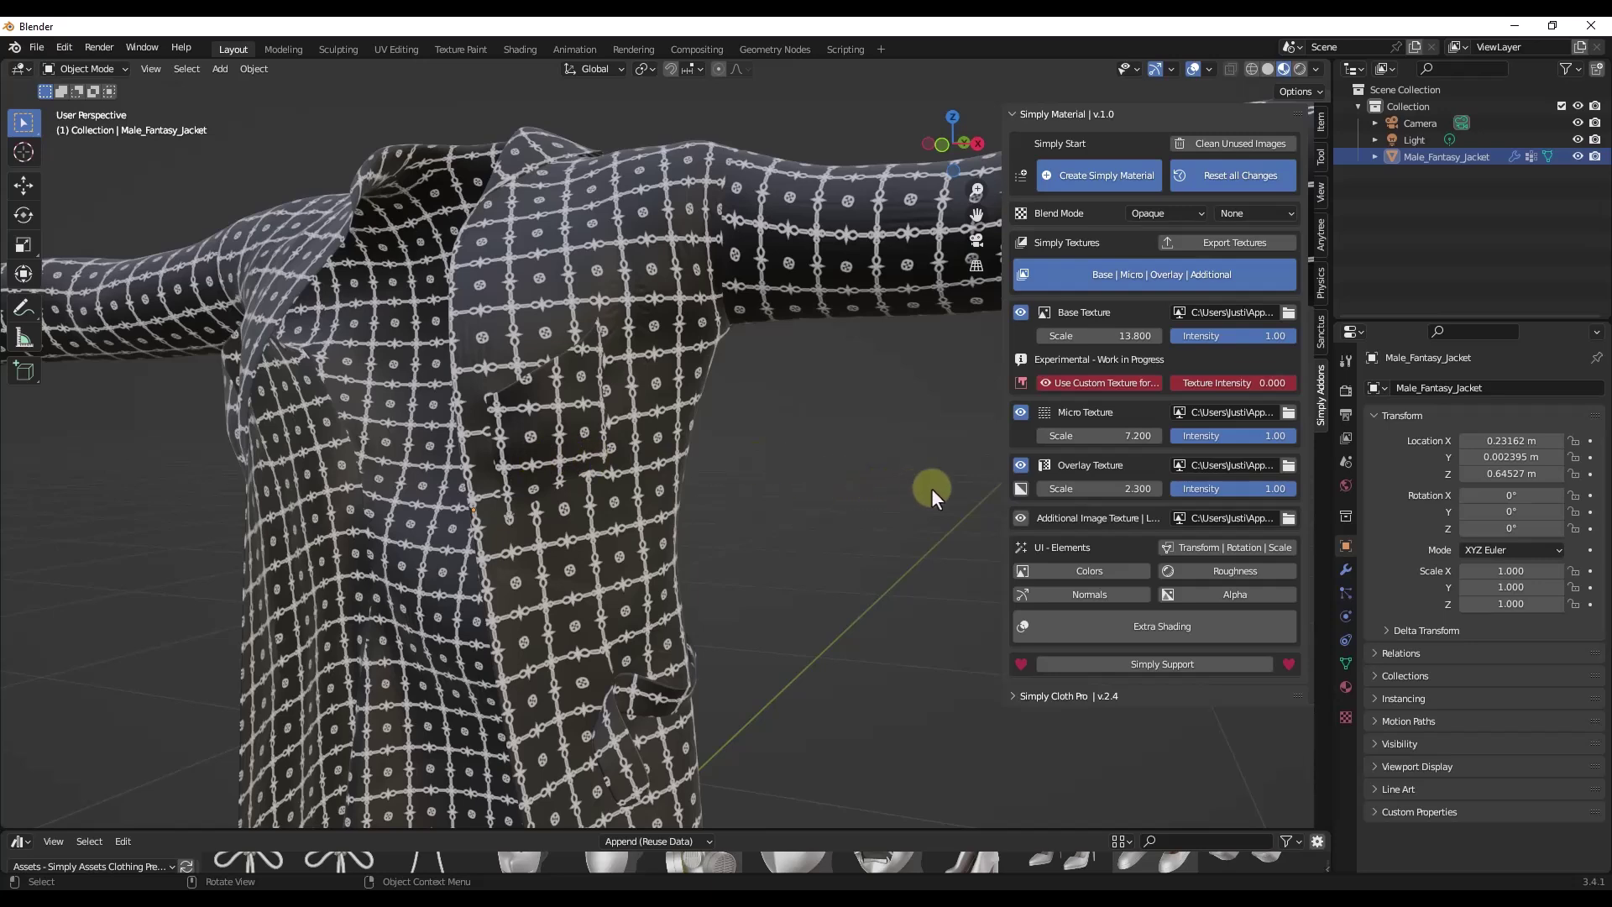
Show the Colors settings and change the light stop of the jacket's base Color Ramp to red.
{"action": "left_click", "coordinate": [1088, 571]}
{"action": "scroll", "coordinate": [1091, 520], "scroll_direction": "down", "scroll_amount": 5}
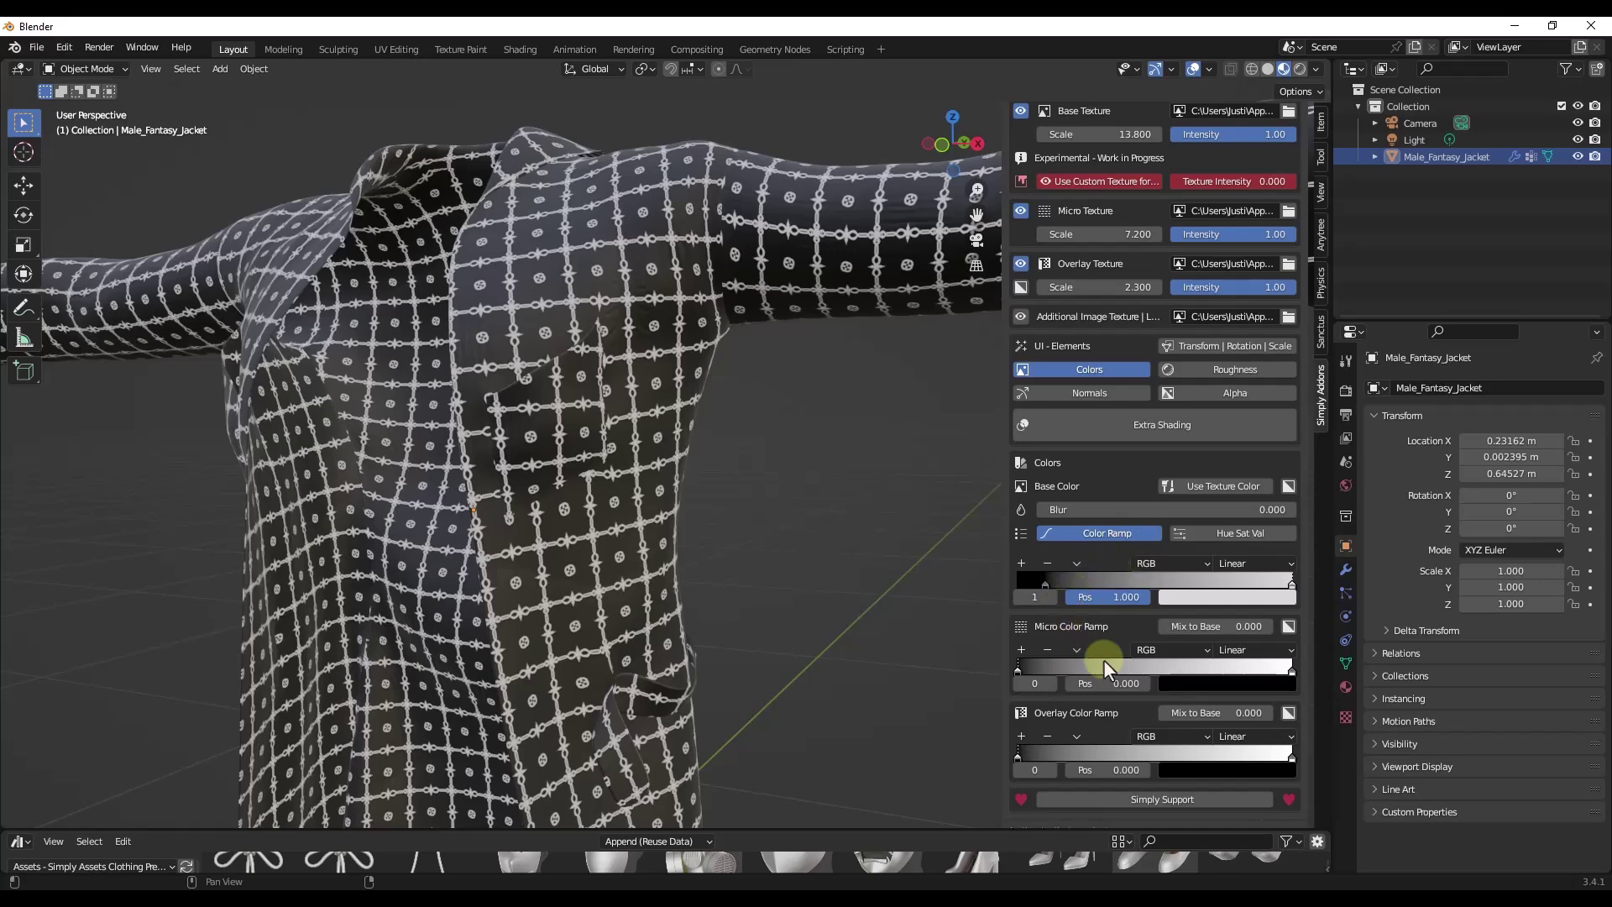
{"action": "left_click", "coordinate": [1211, 602]}
{"action": "mouse_move", "coordinate": [1227, 425]}
{"action": "left_mouse_down"}
{"action": "mouse_move", "coordinate": [1269, 407]}
{"action": "mouse_move", "coordinate": [1222, 398]}
{"action": "mouse_move", "coordinate": [1228, 420]}
{"action": "mouse_move", "coordinate": [1169, 437]}
{"action": "mouse_move", "coordinate": [1161, 382]}
{"action": "mouse_move", "coordinate": [1262, 482]}
{"action": "left_mouse_up"}
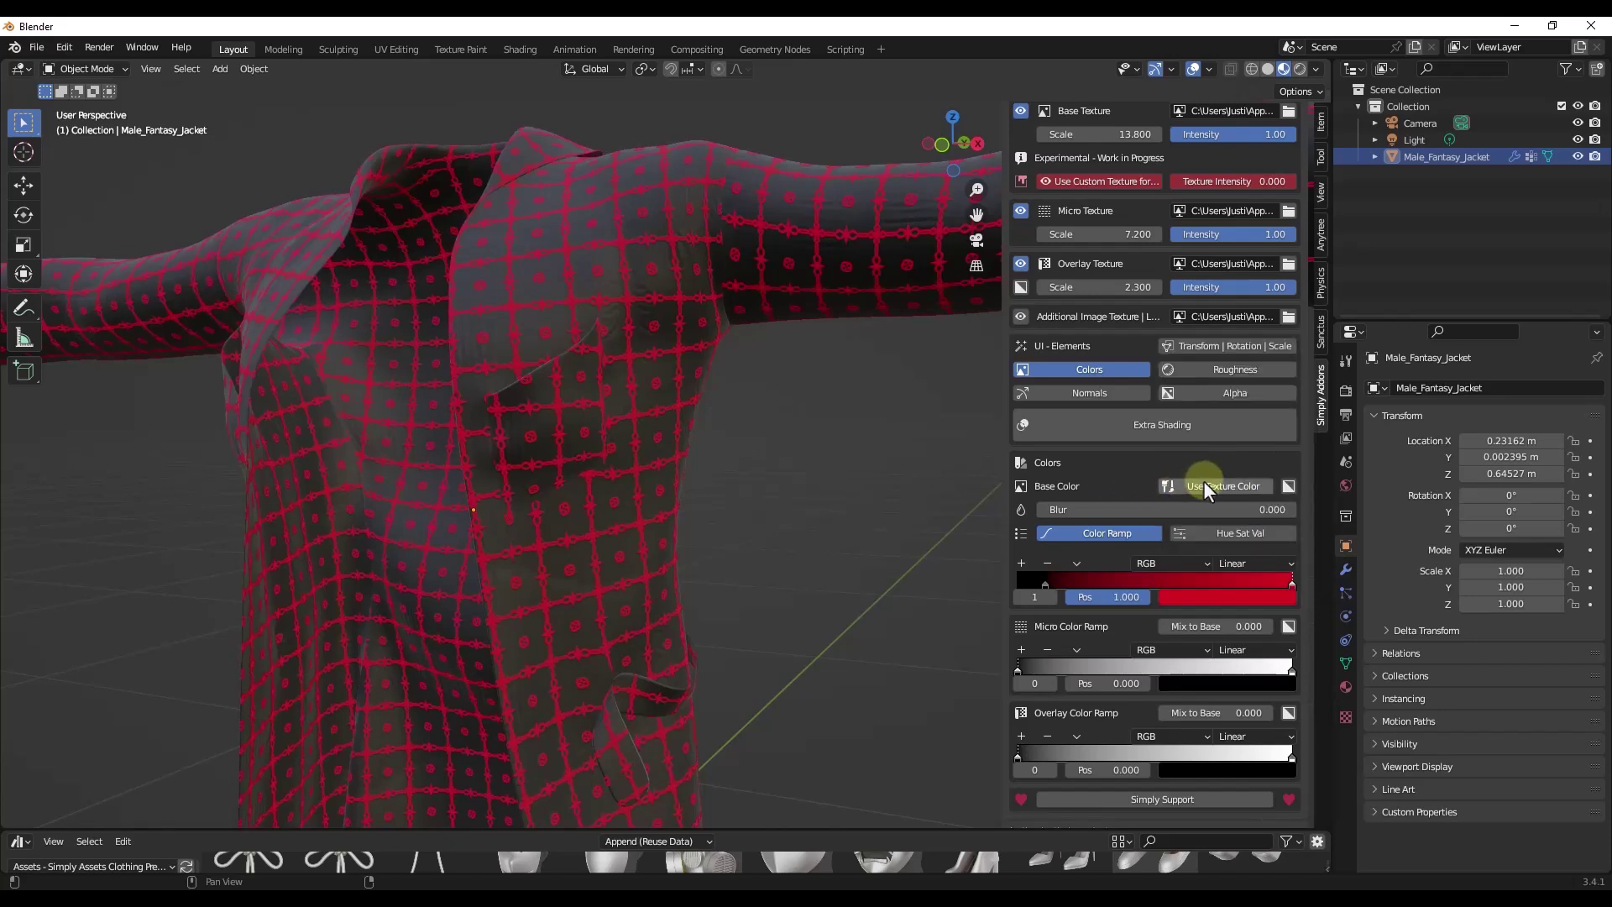
Compare the texture's own color with the red ramp color and inspect the fabric between the pattern lines up close.
{"action": "left_click", "coordinate": [1210, 486]}
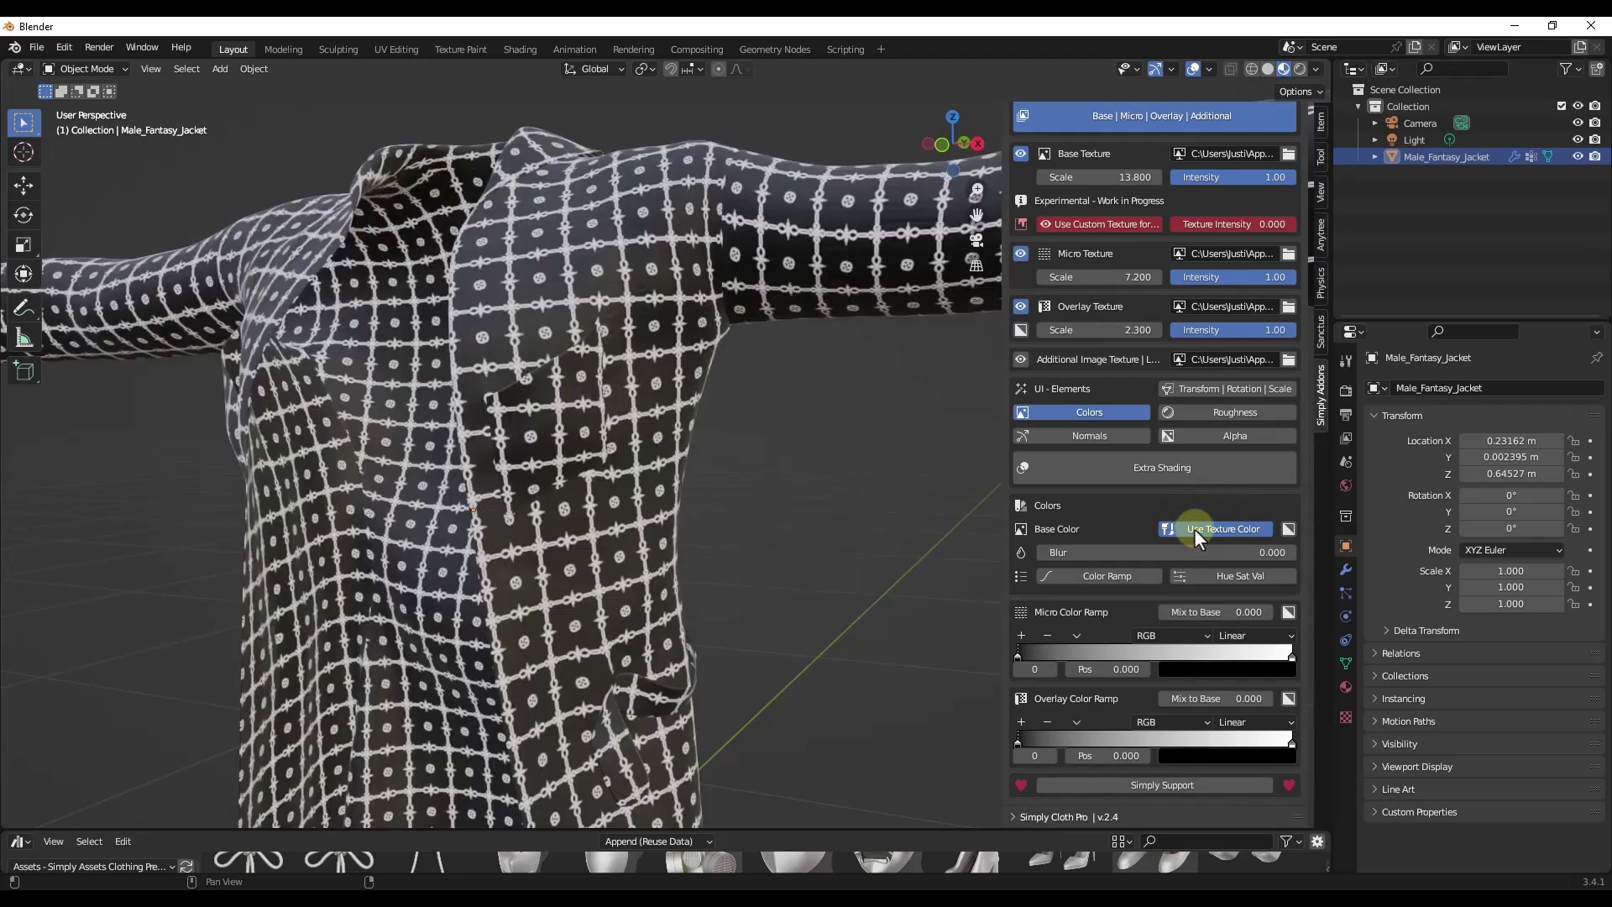
{"action": "left_click", "coordinate": [1193, 527]}
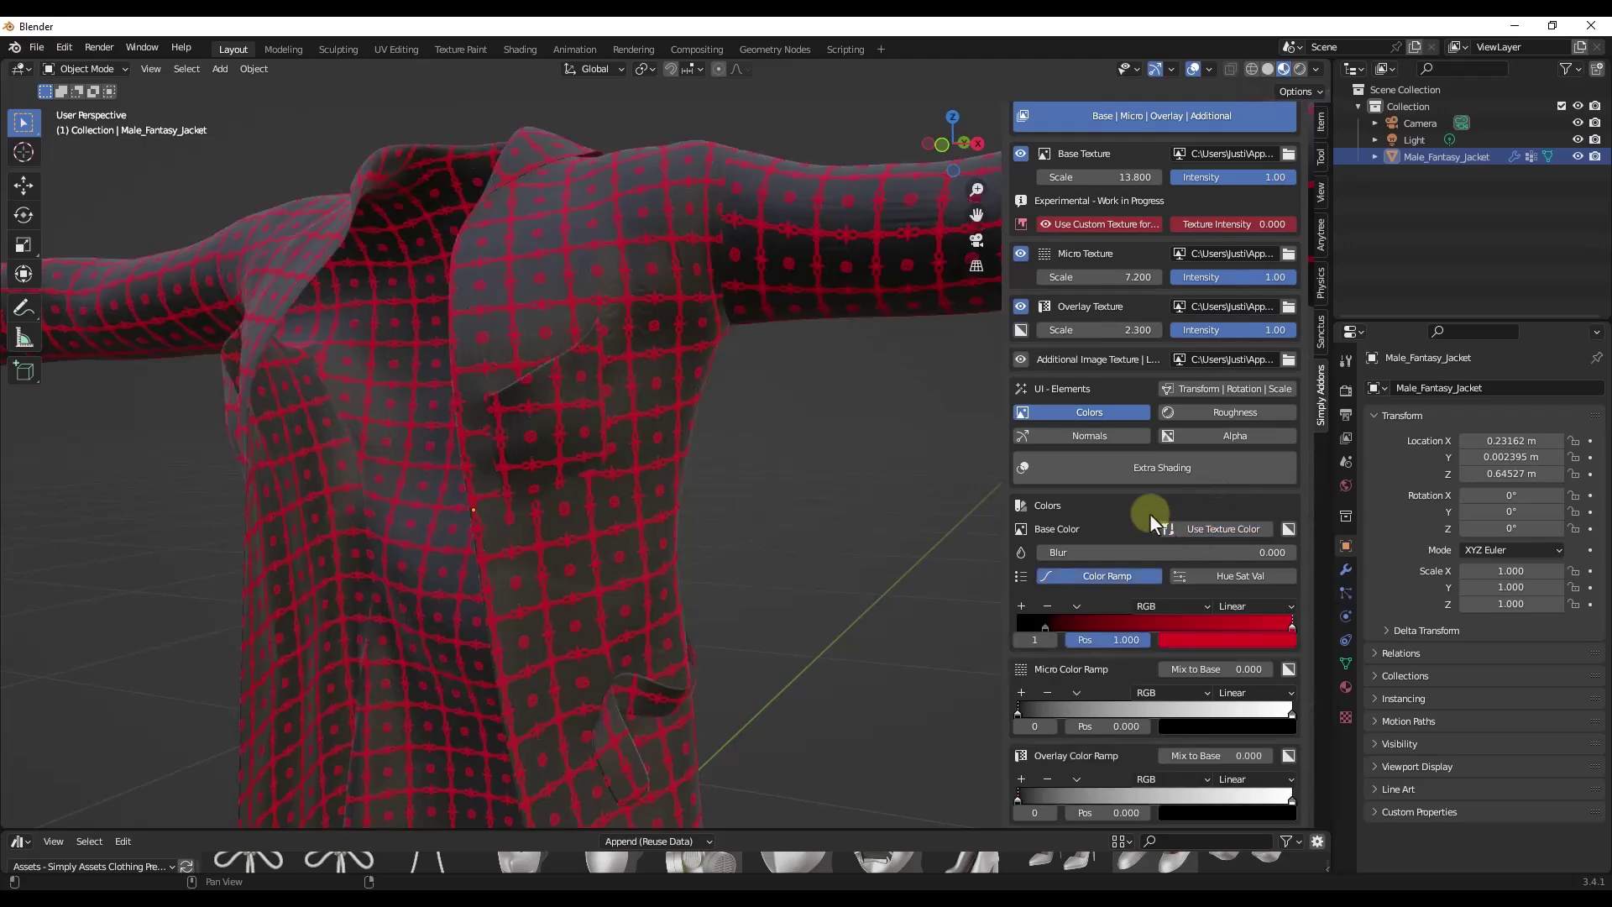
{"action": "scroll", "coordinate": [1130, 501], "scroll_direction": "down", "scroll_amount": 2}
{"action": "scroll", "coordinate": [574, 506], "scroll_direction": "up", "scroll_amount": 8}
{"action": "mouse_move", "coordinate": [551, 506]}
{"action": "middle_mouse_down"}
{"action": "mouse_move", "coordinate": [603, 495]}
{"action": "mouse_move", "coordinate": [520, 502]}
{"action": "middle_mouse_up"}
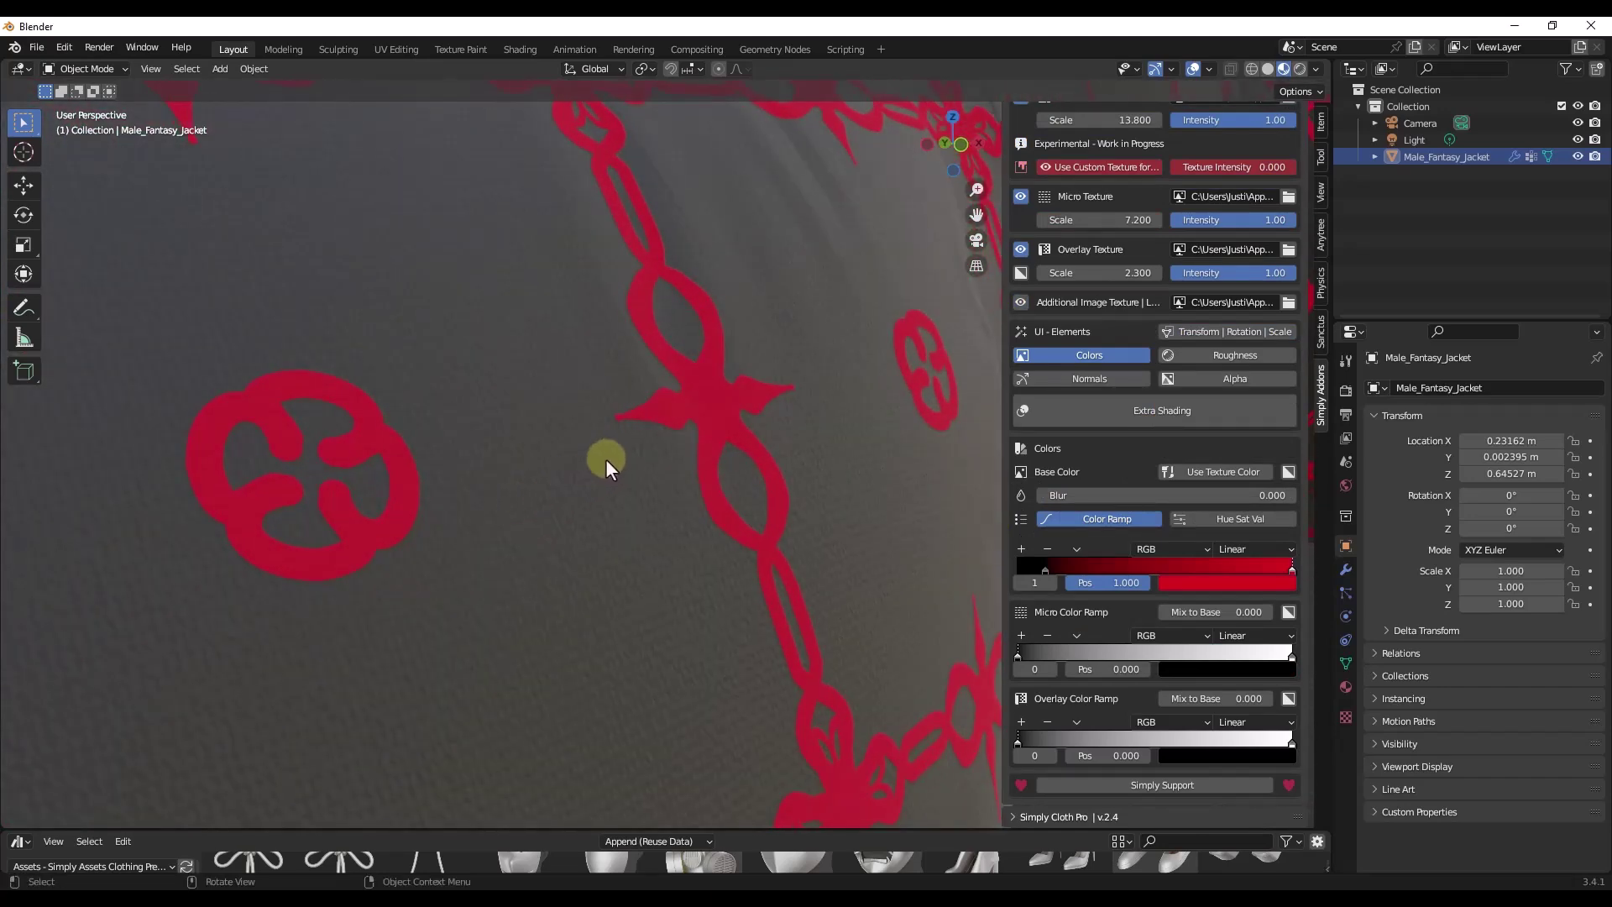
{"action": "scroll", "coordinate": [582, 469], "scroll_direction": "down", "scroll_amount": 4}
{"action": "middle_click_drag", "start_coordinate": [604, 467], "coordinate": [537, 436]}
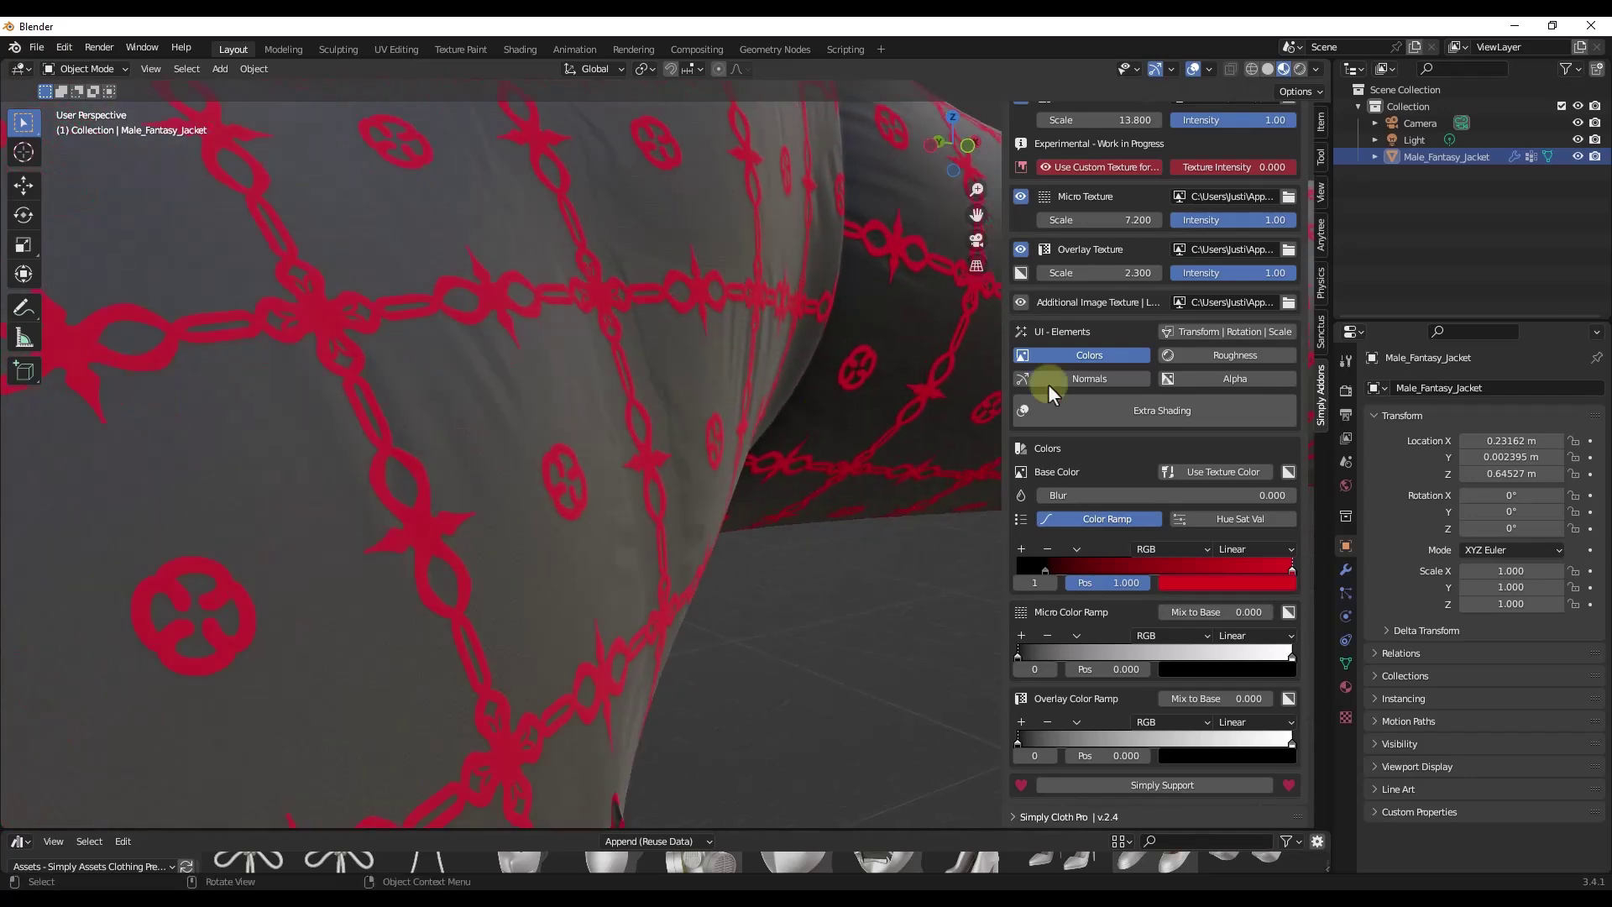
Show the Roughness settings and set the jacket's Roughness to 0.8, Specular to 0.033 and Specular Tint to 0.315.
{"action": "left_click", "coordinate": [1236, 356]}
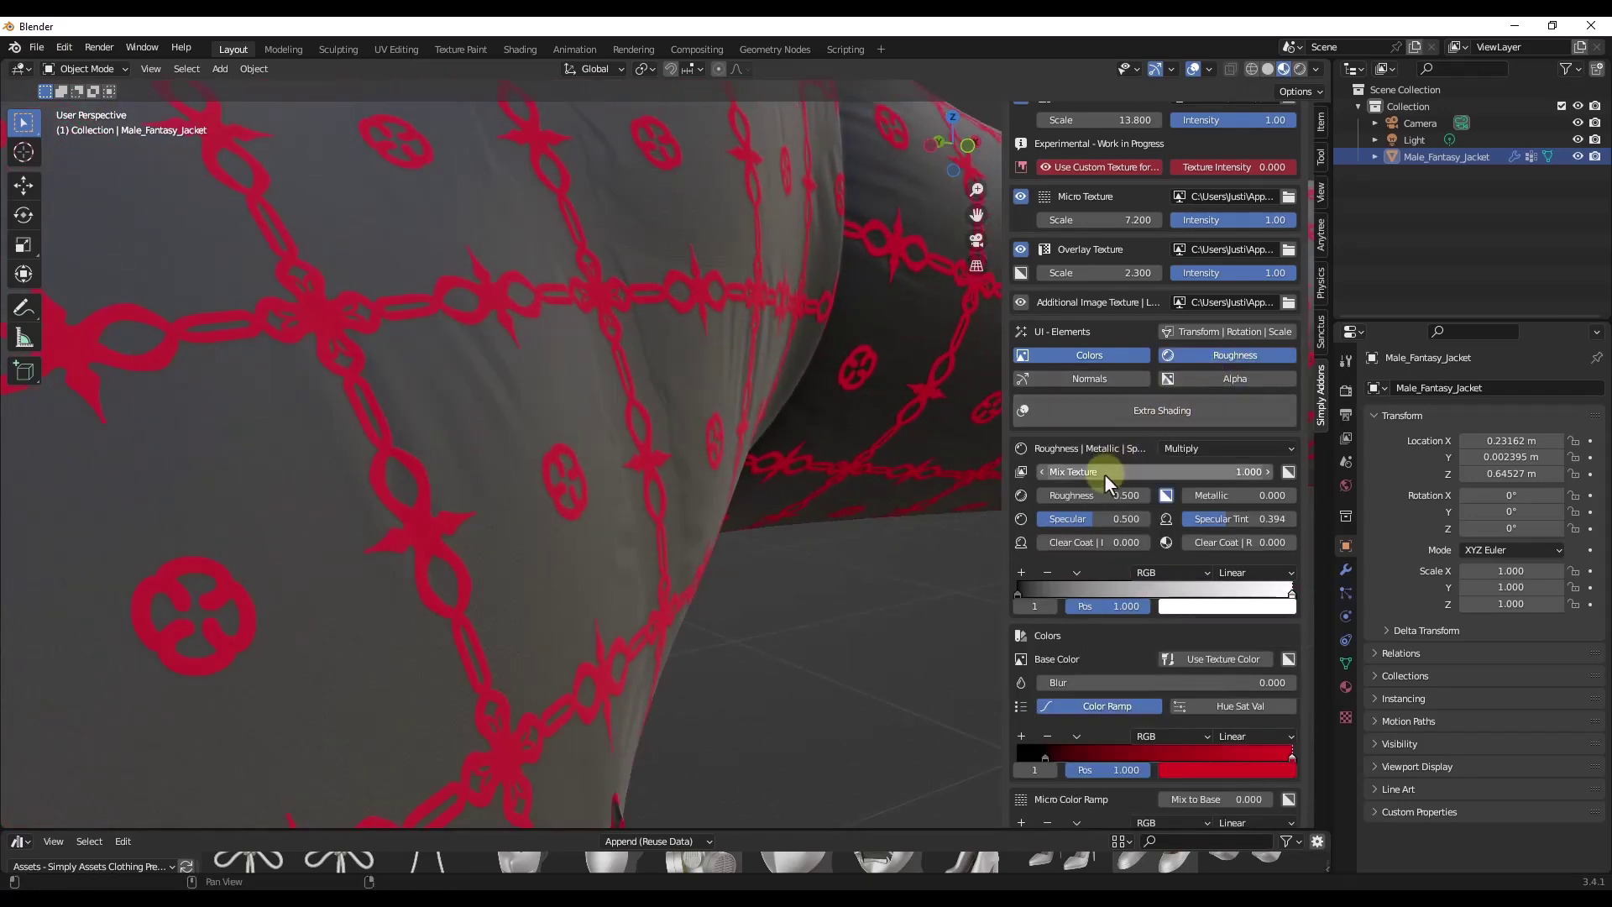
{"action": "mouse_move", "coordinate": [1079, 497]}
{"action": "left_mouse_down"}
{"action": "mouse_move", "coordinate": [1094, 495]}
{"action": "mouse_move", "coordinate": [1076, 495]}
{"action": "mouse_move", "coordinate": [1091, 497]}
{"action": "mouse_move", "coordinate": [1074, 519]}
{"action": "mouse_move", "coordinate": [1028, 526]}
{"action": "left_mouse_up"}
{"action": "middle_click_drag", "start_coordinate": [723, 517], "coordinate": [476, 550]}
{"action": "scroll", "coordinate": [476, 551], "scroll_direction": "up", "scroll_amount": 4}
{"action": "scroll", "coordinate": [543, 503], "scroll_direction": "down", "scroll_amount": 4}
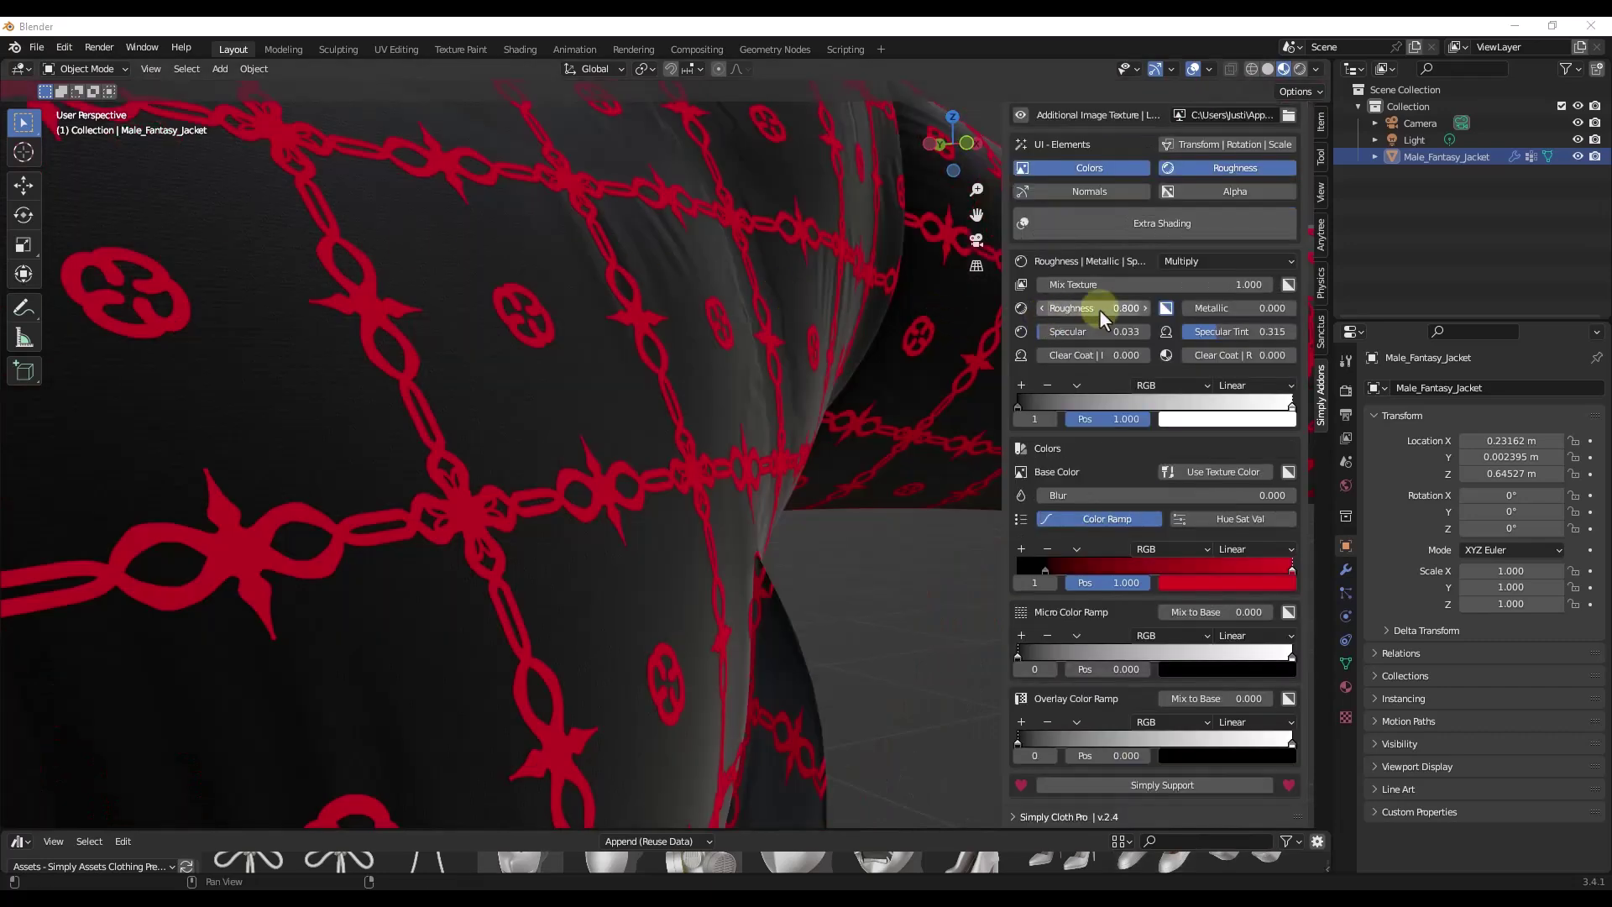
Fine-tune the jacket's Roughness down and back up, checking the sheen from different angles.
{"action": "mouse_move", "coordinate": [1102, 308]}
{"action": "left_mouse_down"}
{"action": "mouse_move", "coordinate": [1070, 307]}
{"action": "mouse_move", "coordinate": [1087, 308]}
{"action": "left_mouse_up"}
{"action": "middle_click_drag", "start_coordinate": [719, 317], "coordinate": [697, 360]}
{"action": "left_click_drag", "start_coordinate": [1095, 302], "coordinate": [1107, 302]}
{"action": "middle_click_drag", "start_coordinate": [724, 310], "coordinate": [603, 302]}
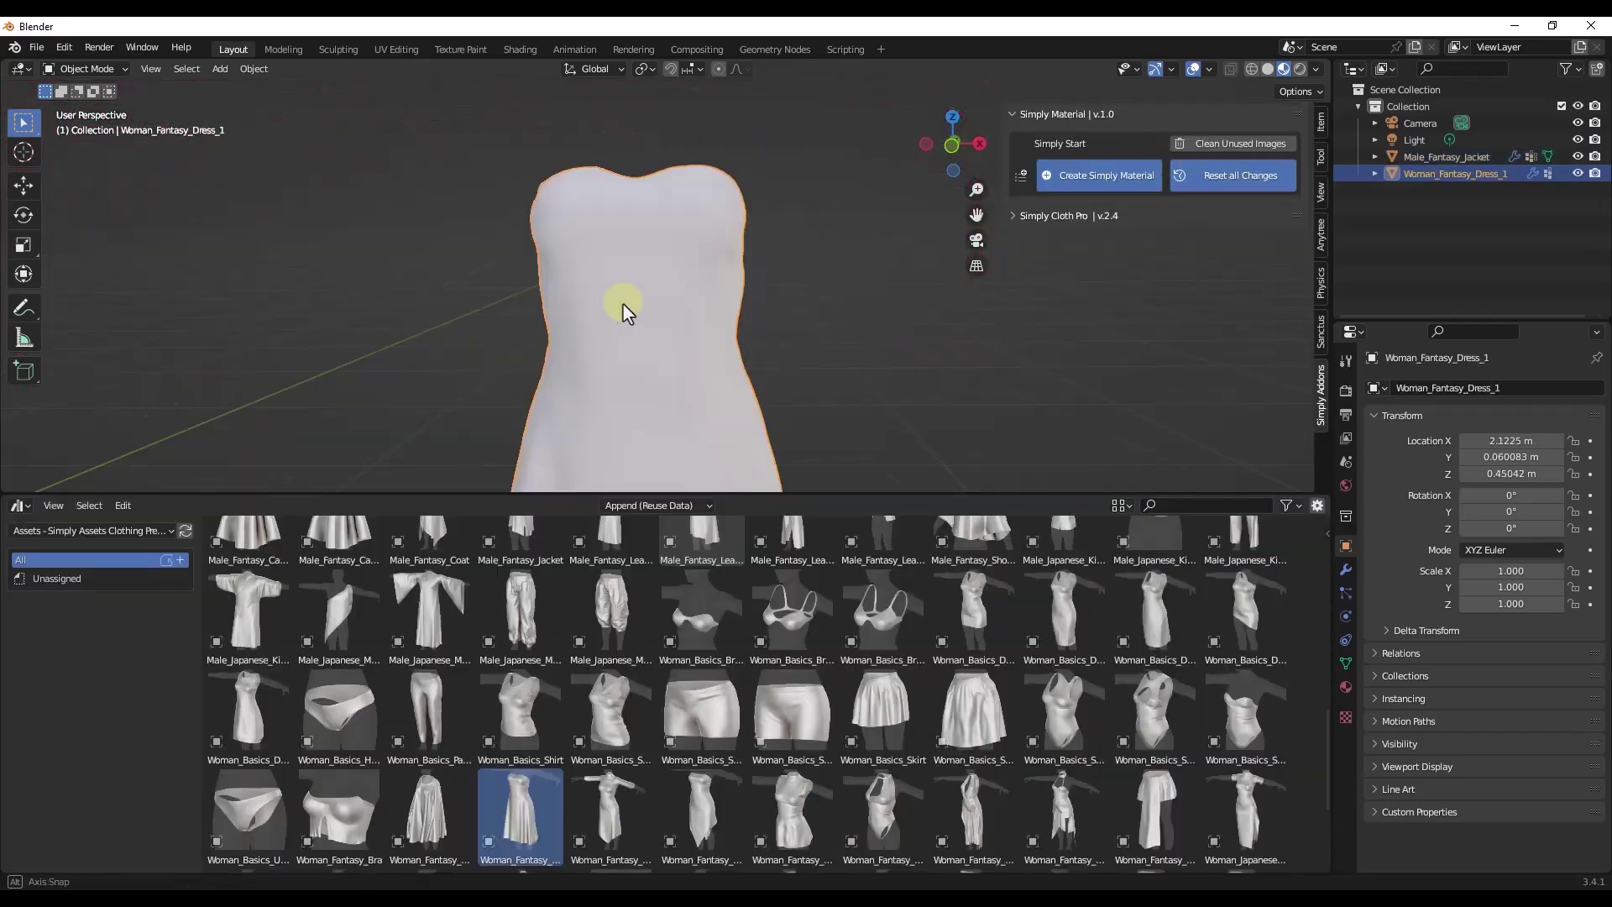
Create a Simply Material on Woman_Fantasy_Dress_1 and check the woven fabric up close.
{"action": "mouse_move", "coordinate": [627, 306]}
{"action": "middle_mouse_down"}
{"action": "mouse_move", "coordinate": [667, 312]}
{"action": "mouse_move", "coordinate": [477, 304]}
{"action": "mouse_move", "coordinate": [562, 265]}
{"action": "mouse_move", "coordinate": [629, 302]}
{"action": "mouse_move", "coordinate": [638, 231]}
{"action": "mouse_move", "coordinate": [612, 406]}
{"action": "mouse_move", "coordinate": [616, 280]}
{"action": "middle_mouse_up"}
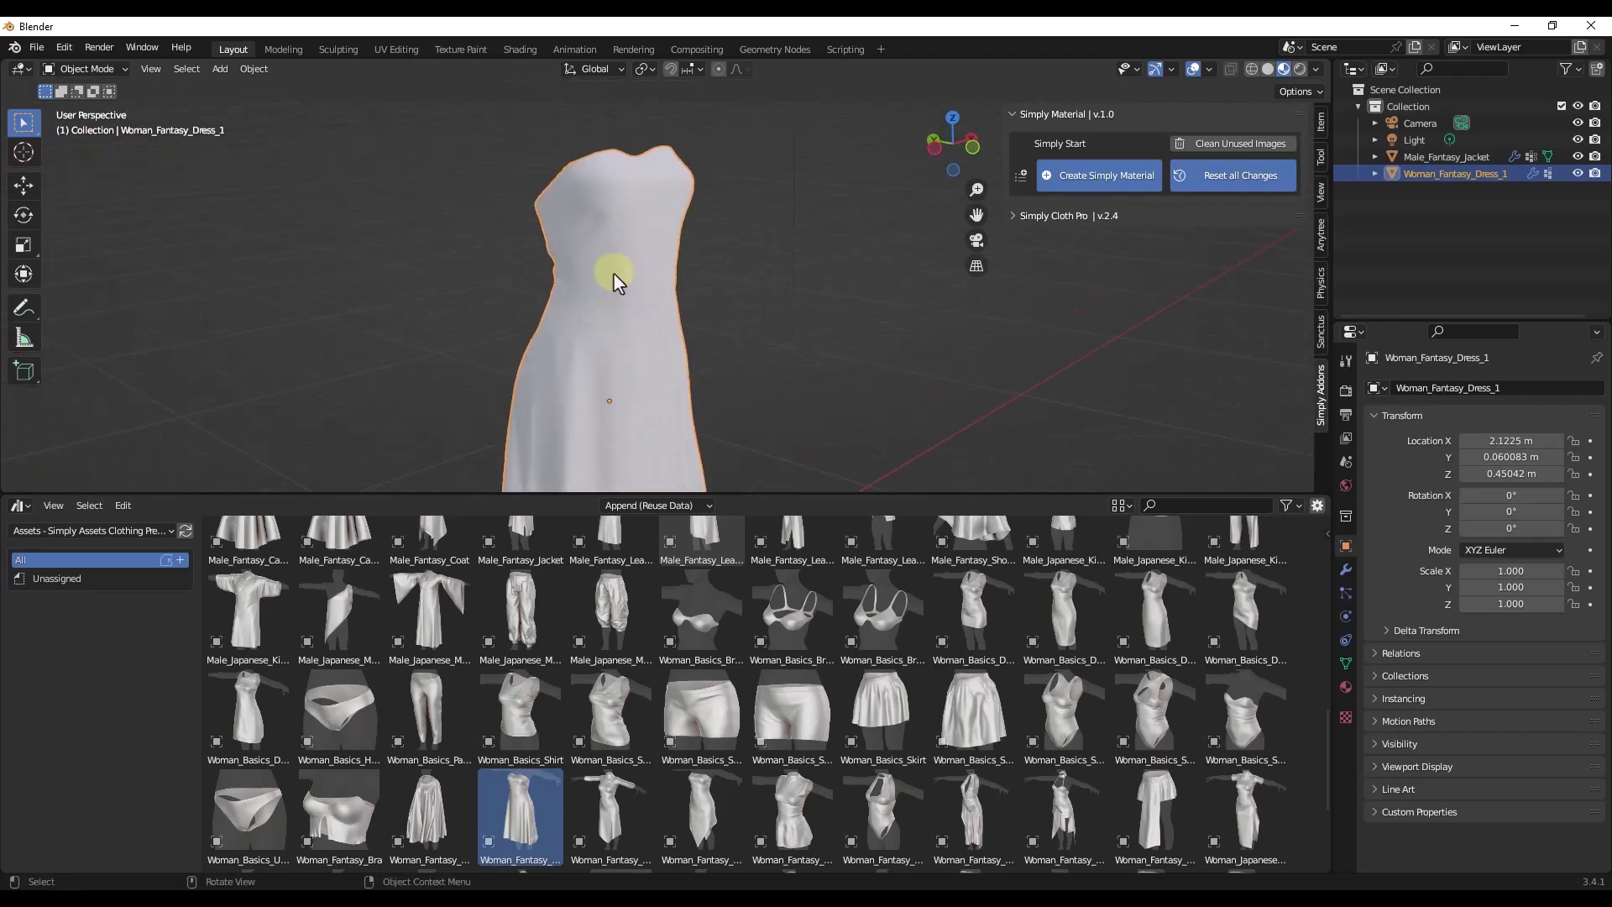
{"action": "left_click", "coordinate": [1089, 174]}
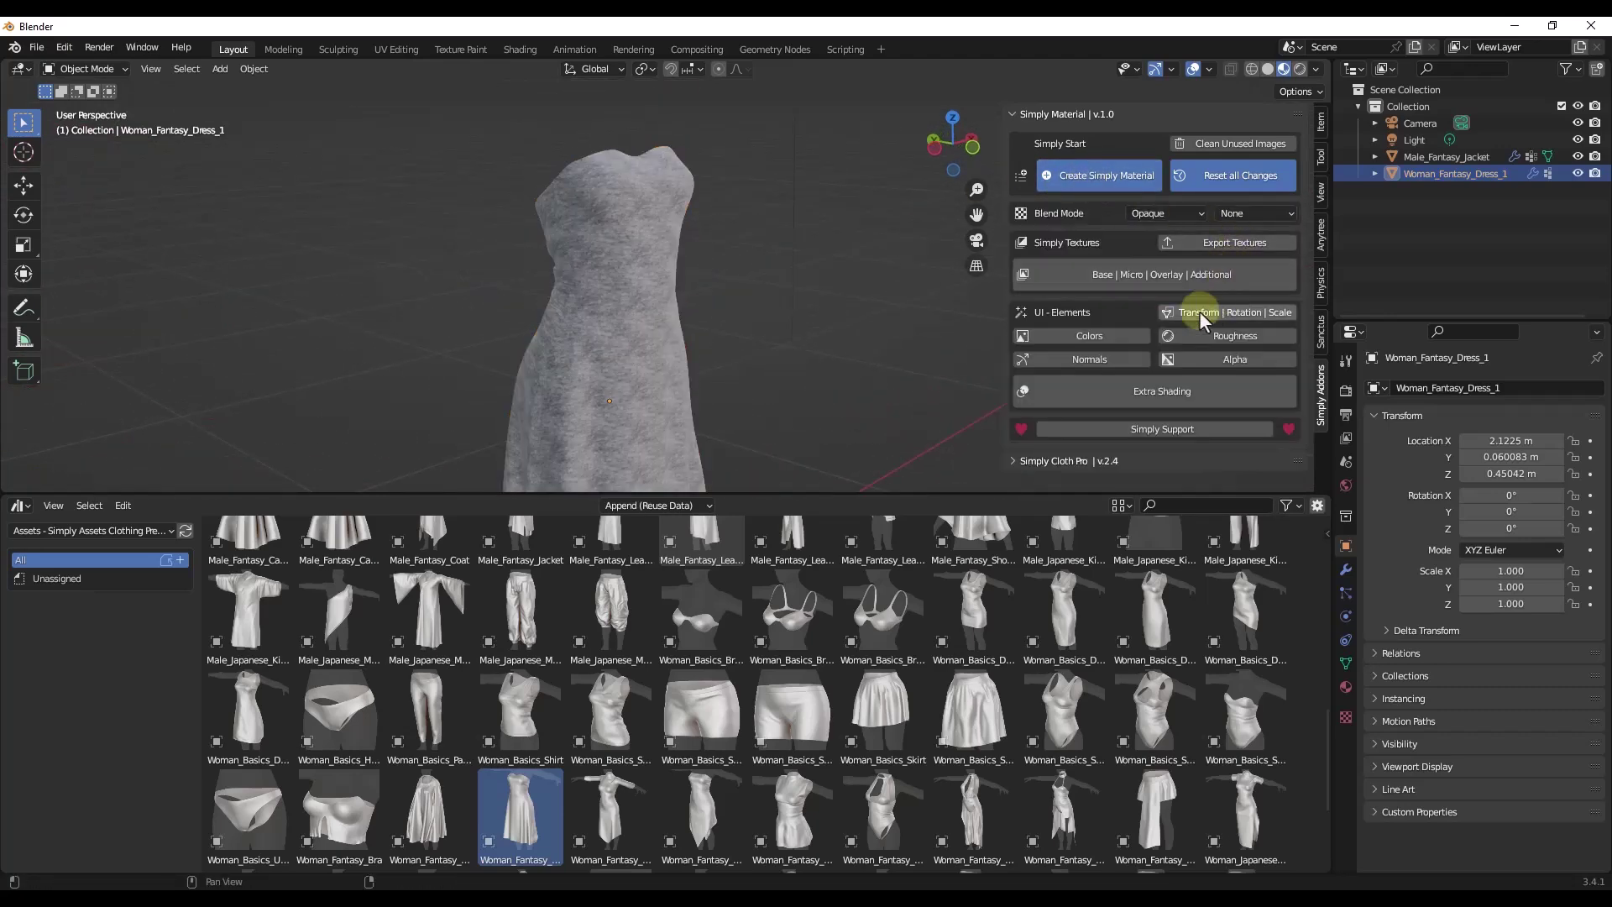
{"action": "scroll", "coordinate": [607, 244], "scroll_direction": "up", "scroll_amount": 8}
{"action": "middle_click_drag", "start_coordinate": [591, 259], "coordinate": [430, 204]}
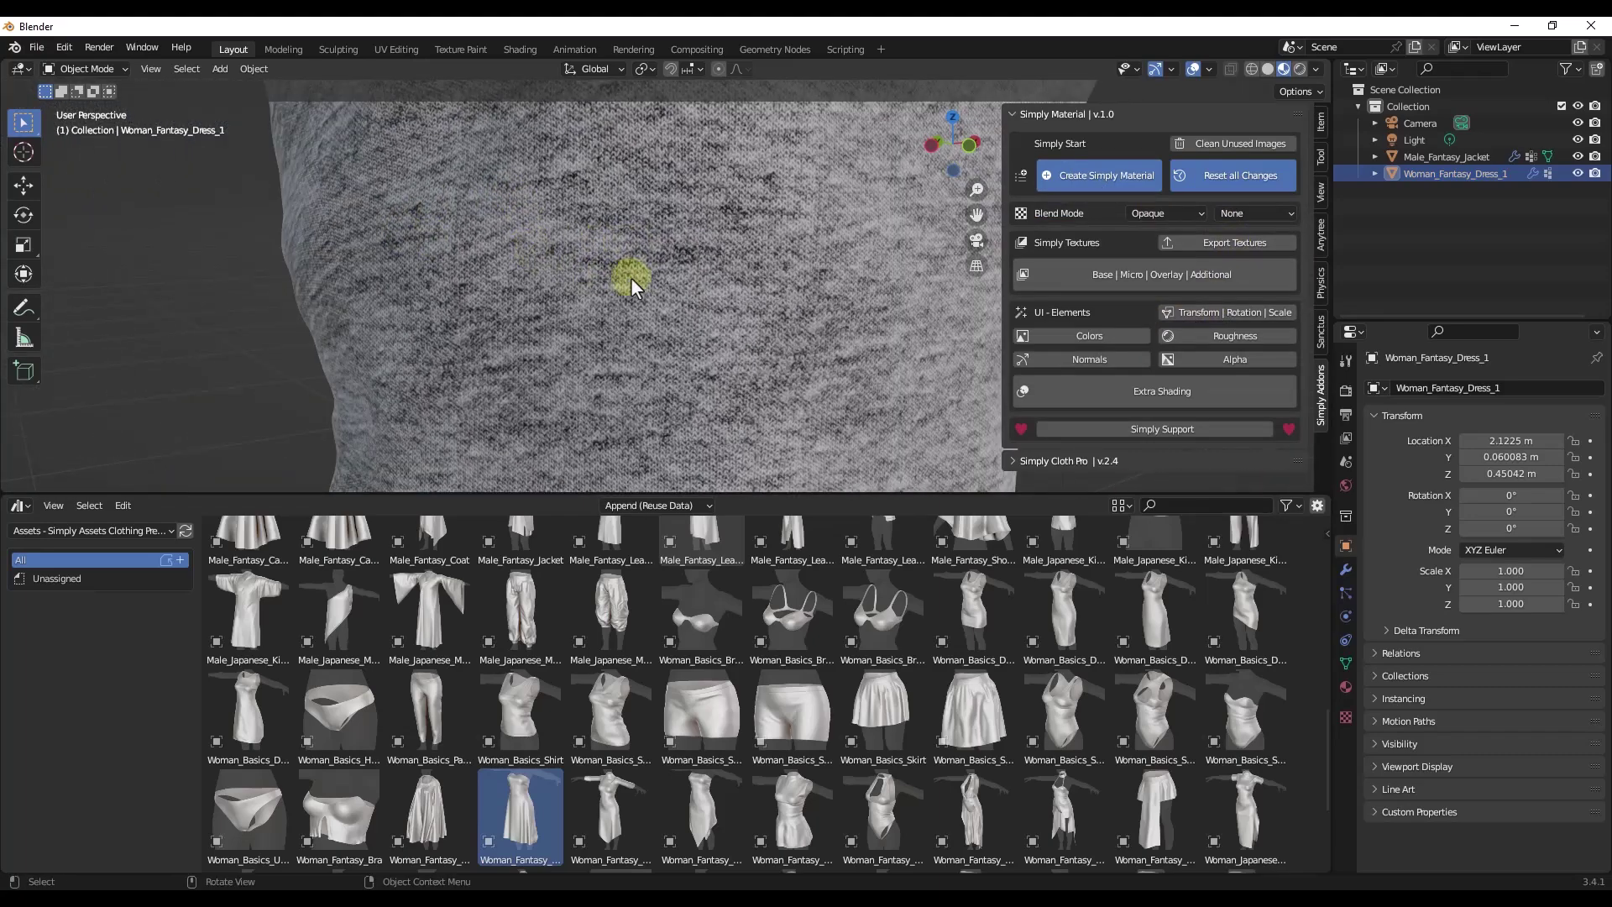
{"action": "scroll", "coordinate": [631, 277], "scroll_direction": "down", "scroll_amount": 6}
{"action": "scroll", "coordinate": [658, 280], "scroll_direction": "down", "scroll_amount": 2}
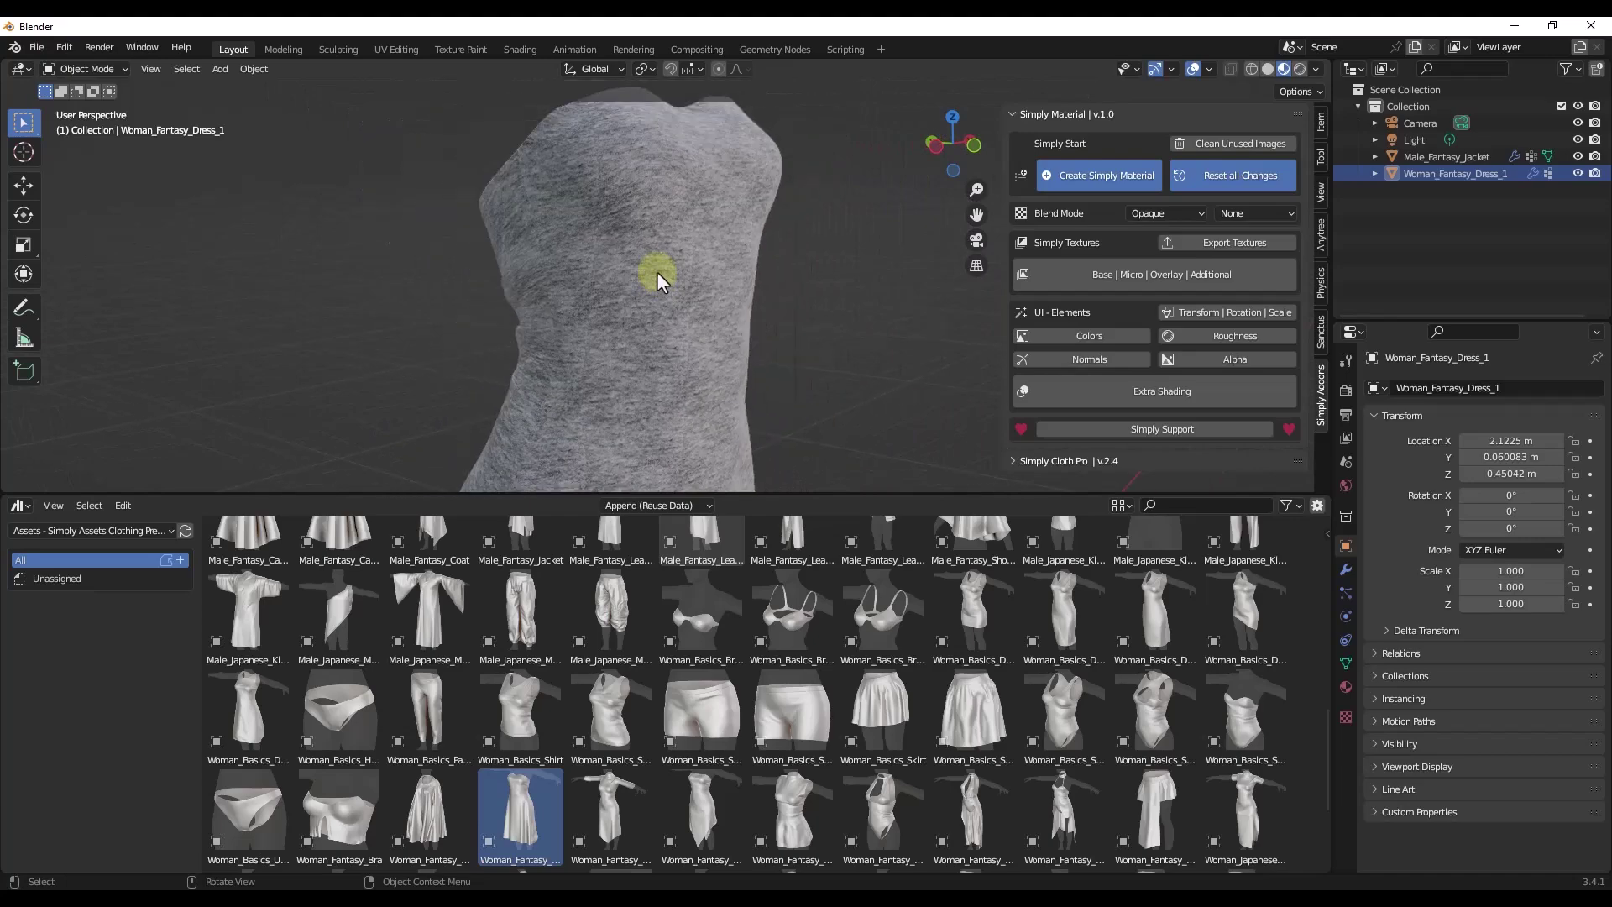
Show the dress's texture settings and load the Pattern_Flowers_1 image as its Base Texture.
{"action": "left_click", "coordinate": [1177, 275]}
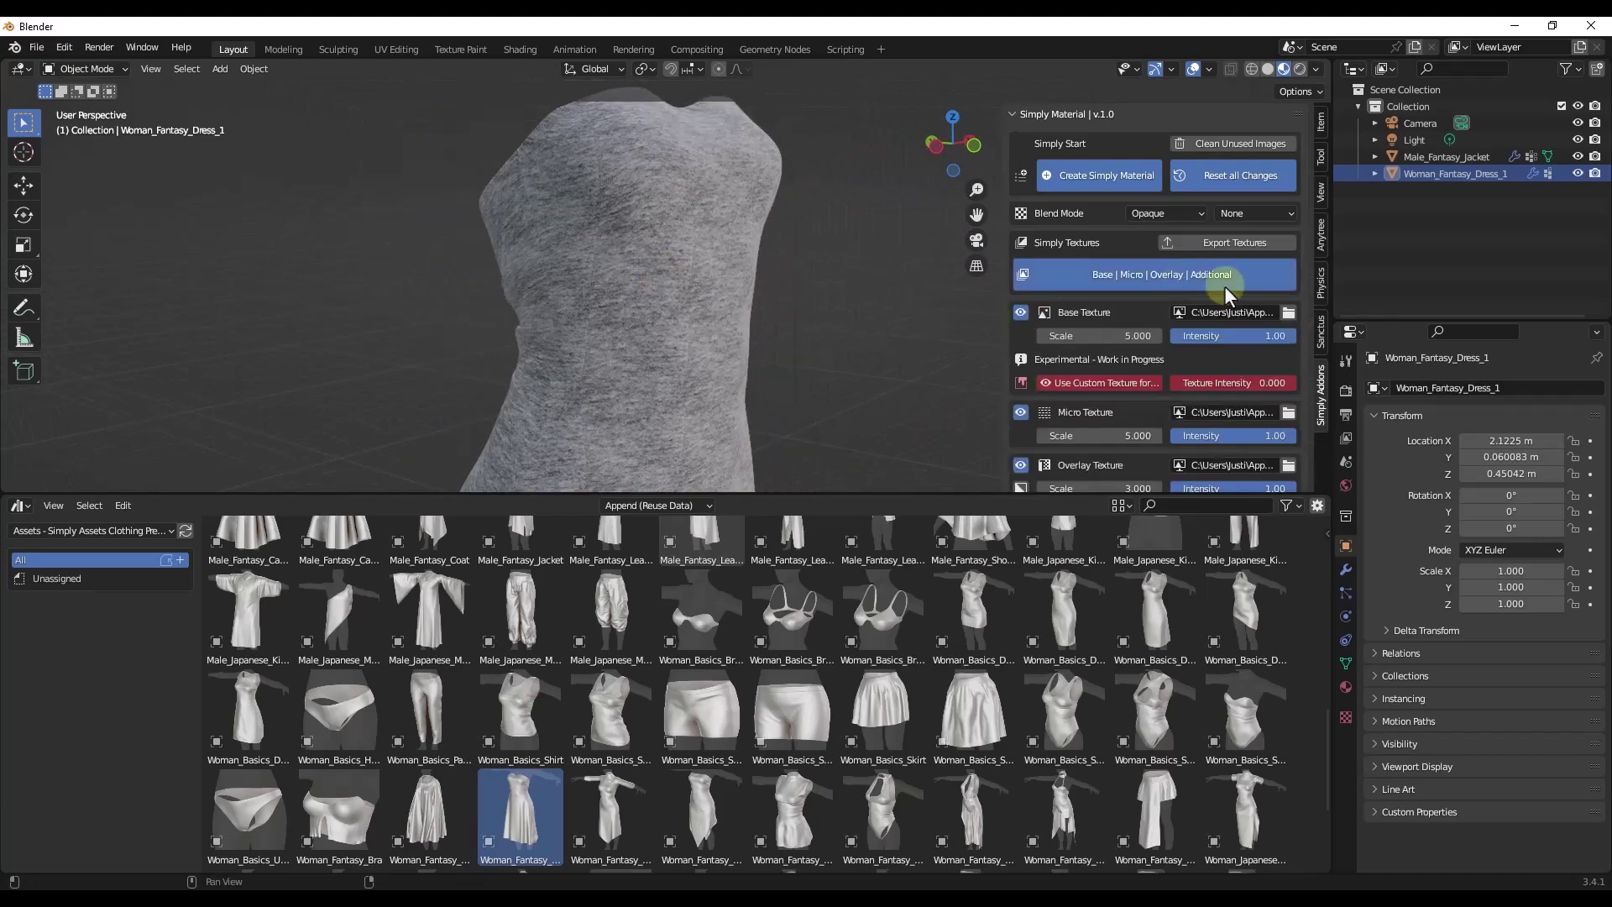
{"action": "left_click", "coordinate": [1288, 313]}
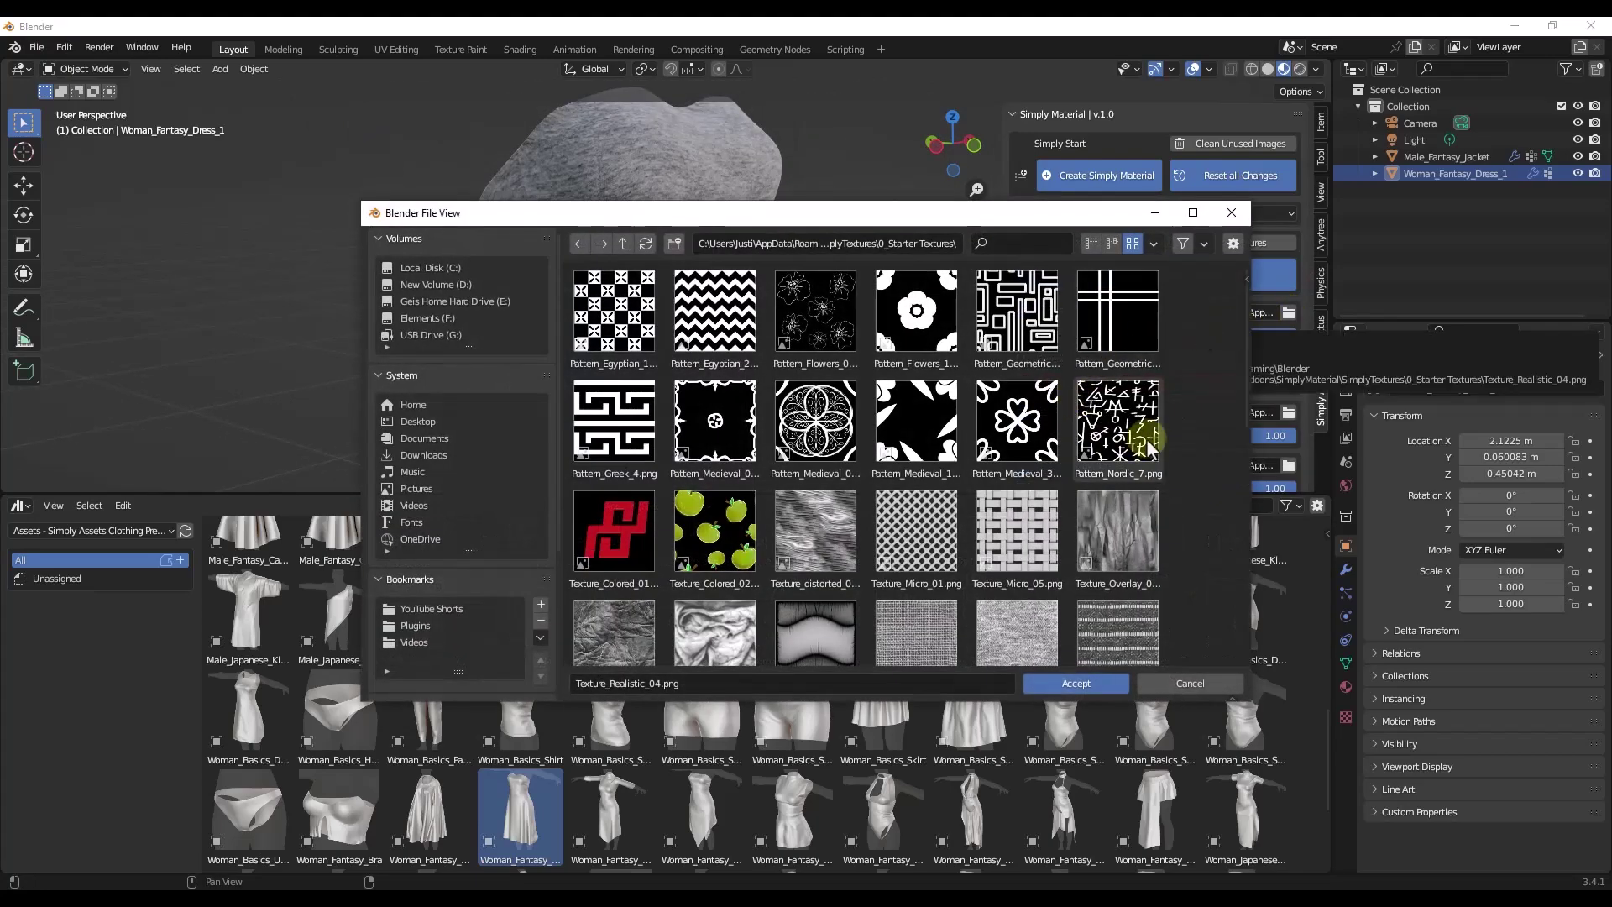
{"action": "double_click", "coordinate": [915, 310]}
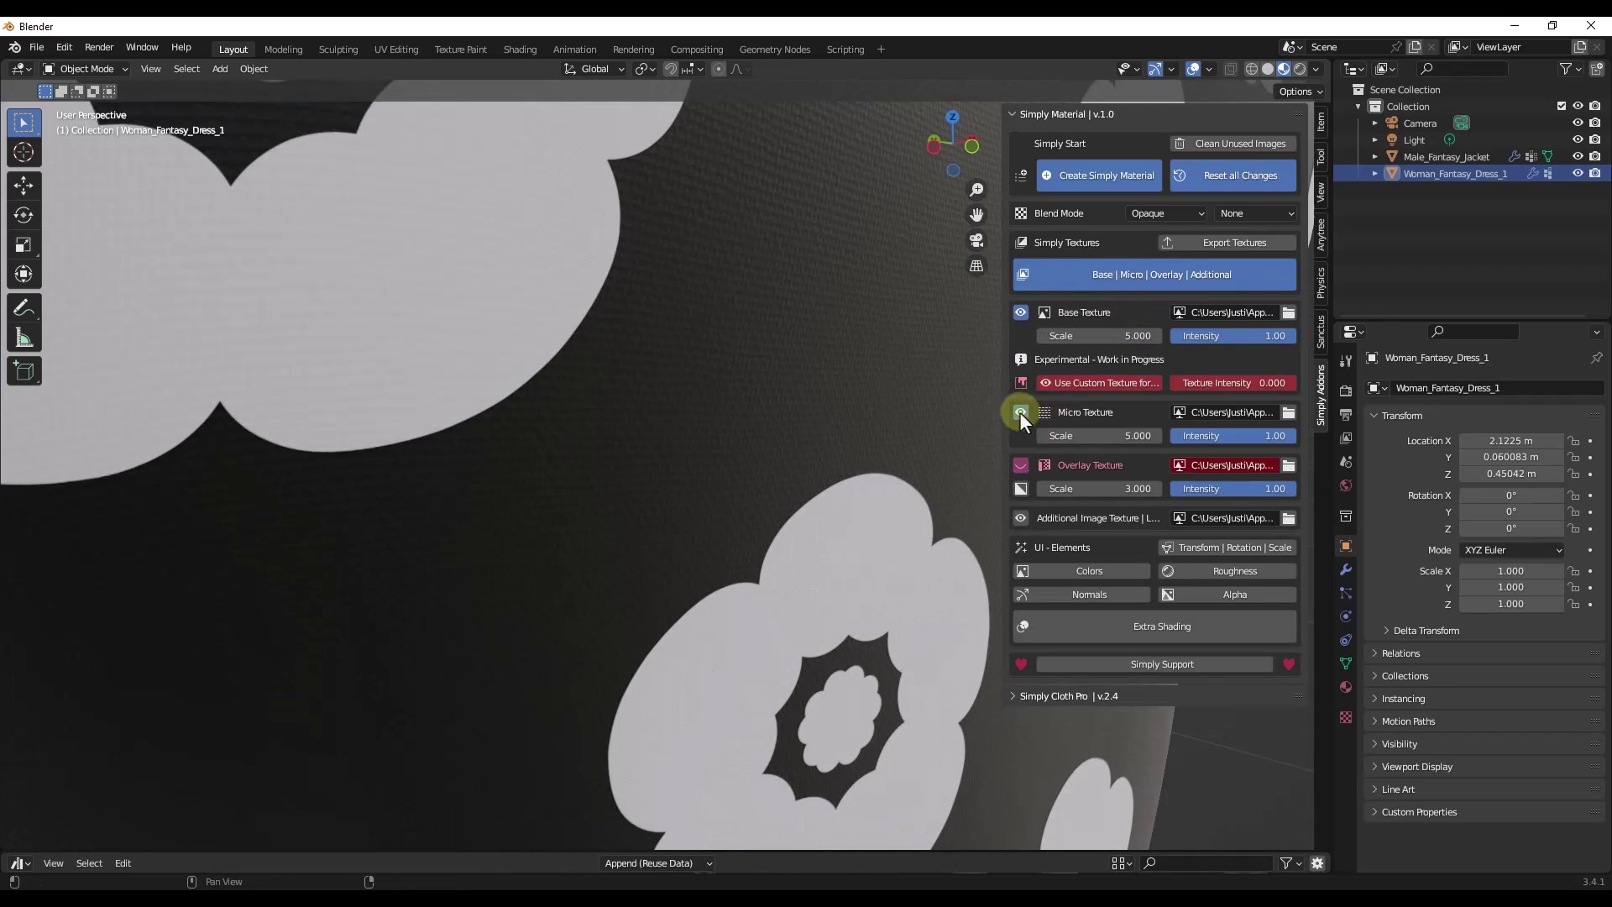
Switch the Micro Texture off and the Overlay Texture on to compare their effect on the dress.
{"action": "left_click", "coordinate": [1020, 411]}
{"action": "left_click", "coordinate": [1020, 465]}
{"action": "scroll", "coordinate": [882, 430], "scroll_direction": "down", "scroll_amount": 4}
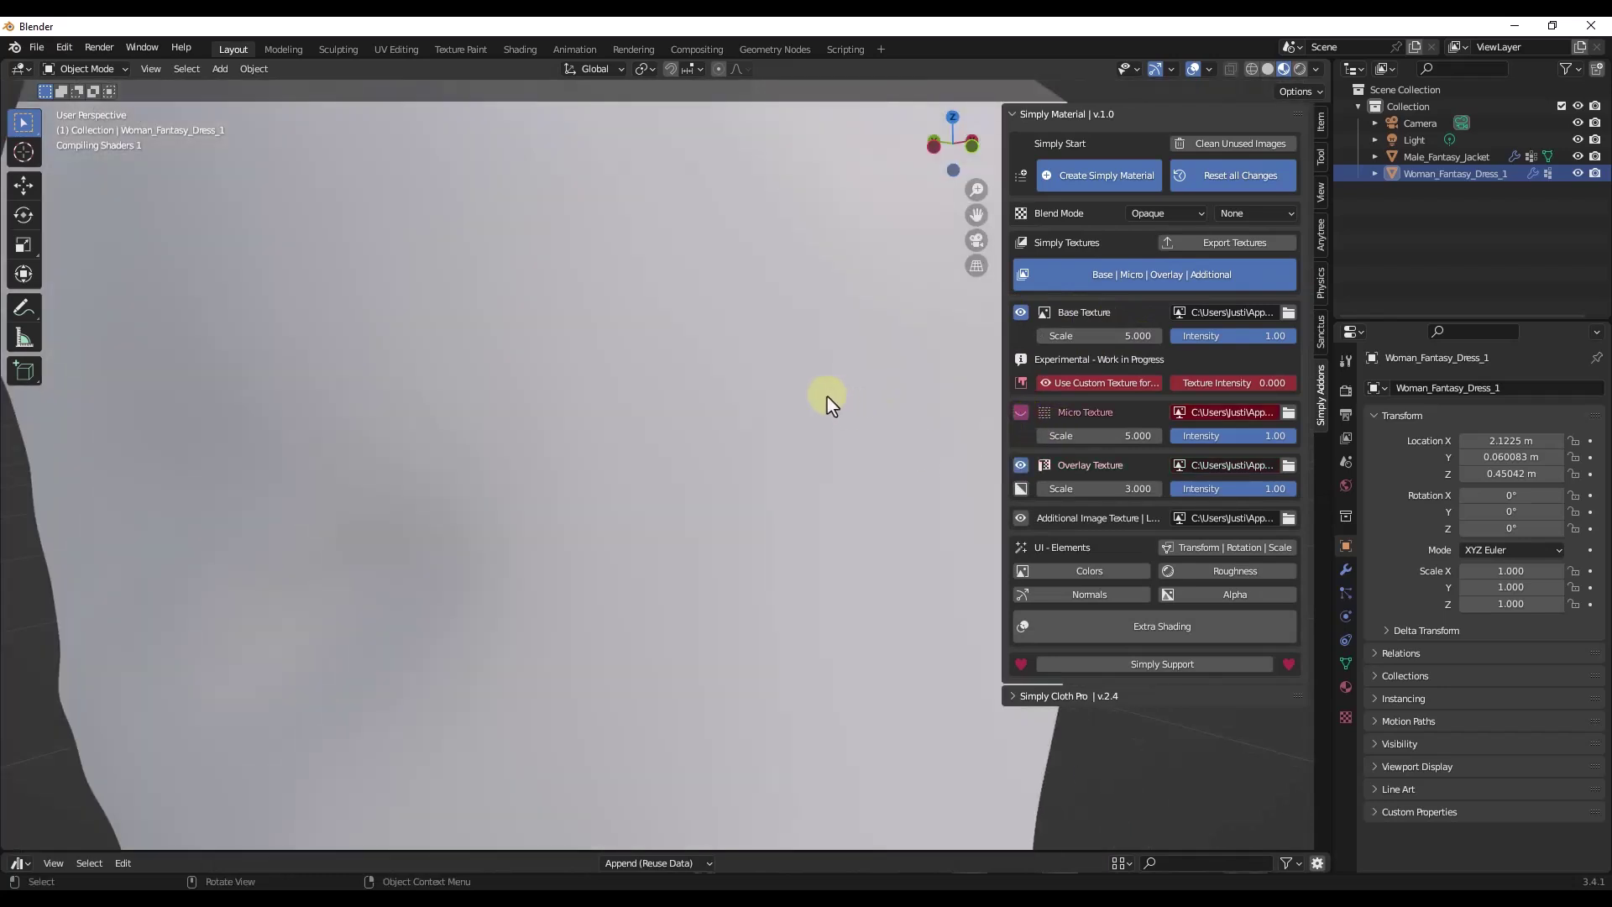
{"action": "scroll", "coordinate": [863, 511], "scroll_direction": "up", "scroll_amount": 2}
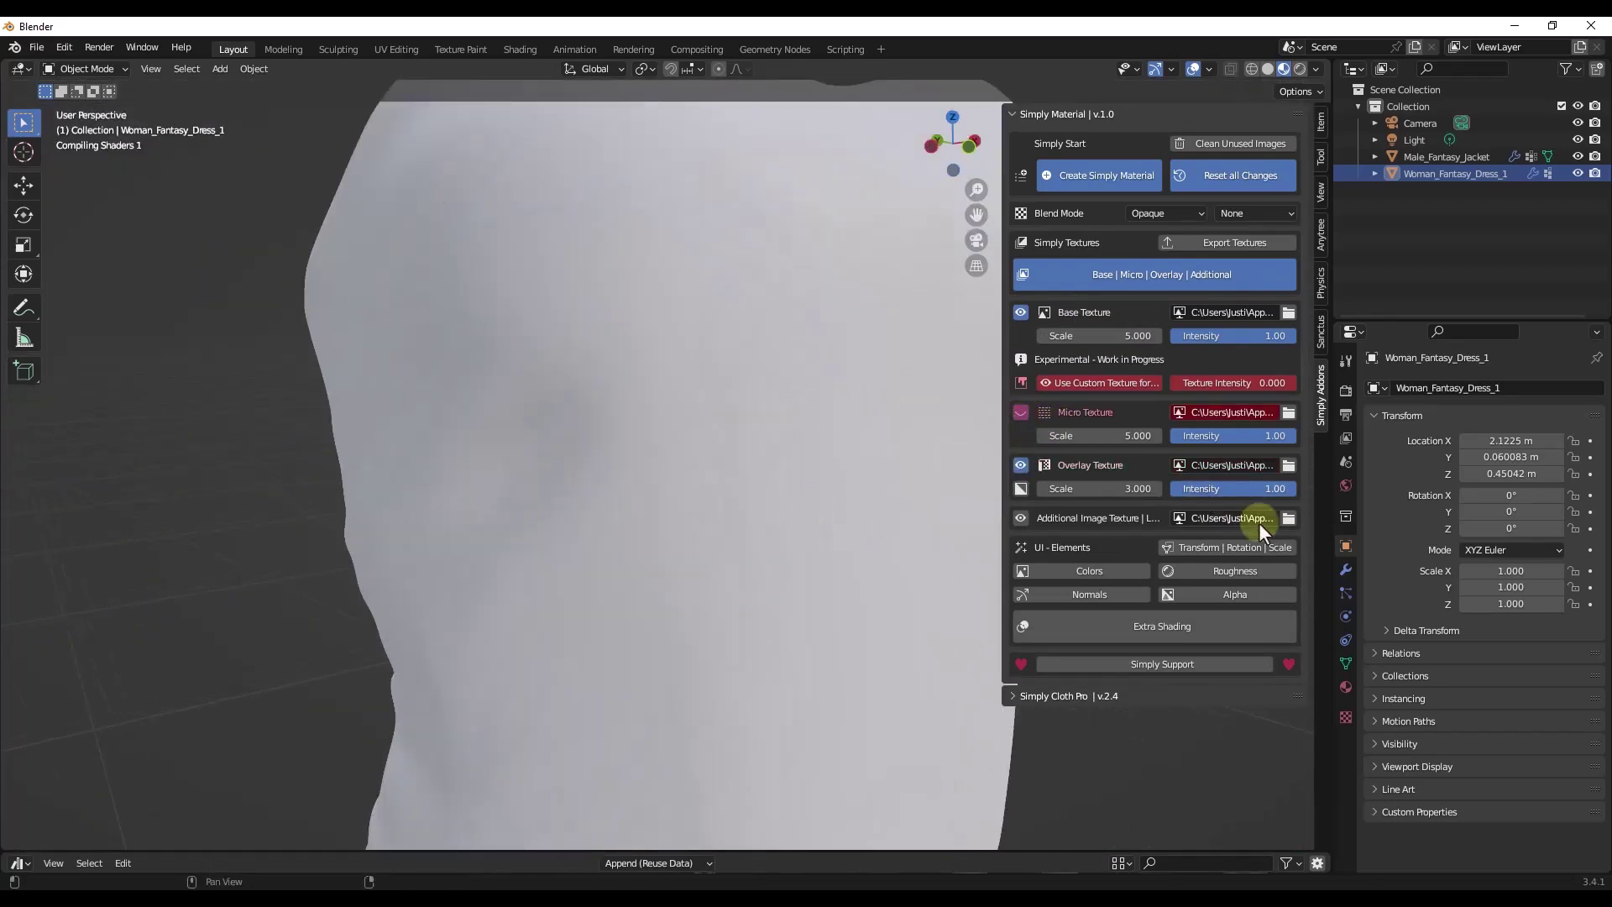
Load an image from the starter textures as the Additional Image Texture and check the whole dress.
{"action": "left_click", "coordinate": [1288, 518]}
{"action": "left_click", "coordinate": [612, 210]}
{"action": "left_click", "coordinate": [818, 467]}
{"action": "double_click", "coordinate": [818, 463]}
{"action": "scroll", "coordinate": [836, 428], "scroll_direction": "down", "scroll_amount": 6}
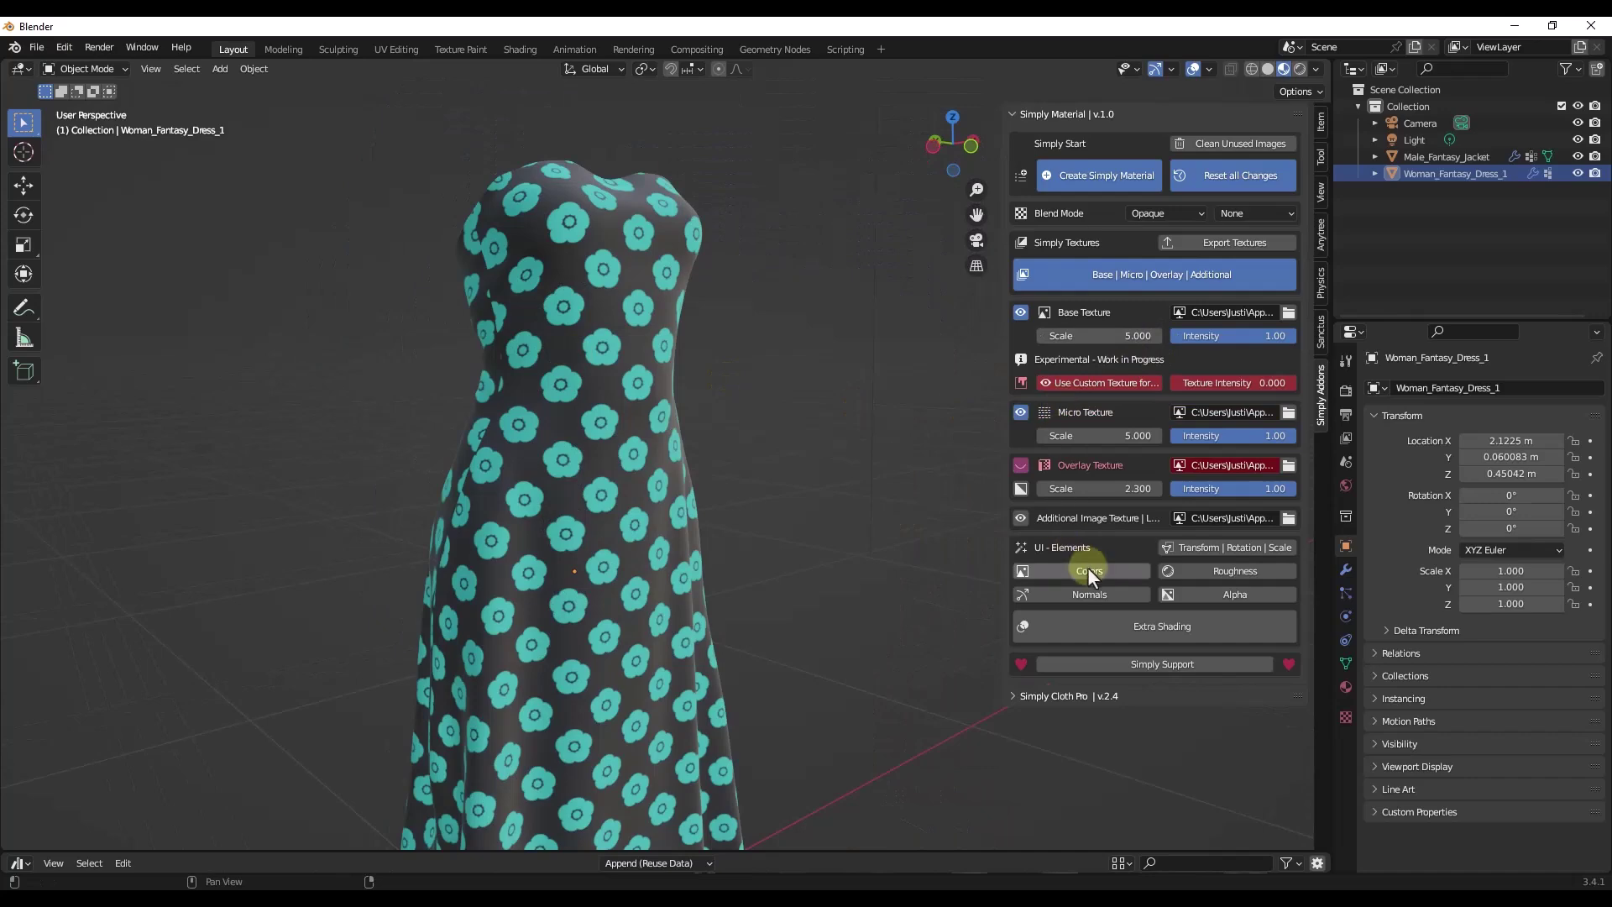
Show the dress's Colors settings and open the color of the base Color Ramp's dark stop.
{"action": "left_click", "coordinate": [1088, 570]}
{"action": "scroll", "coordinate": [604, 402], "scroll_direction": "up", "scroll_amount": 2}
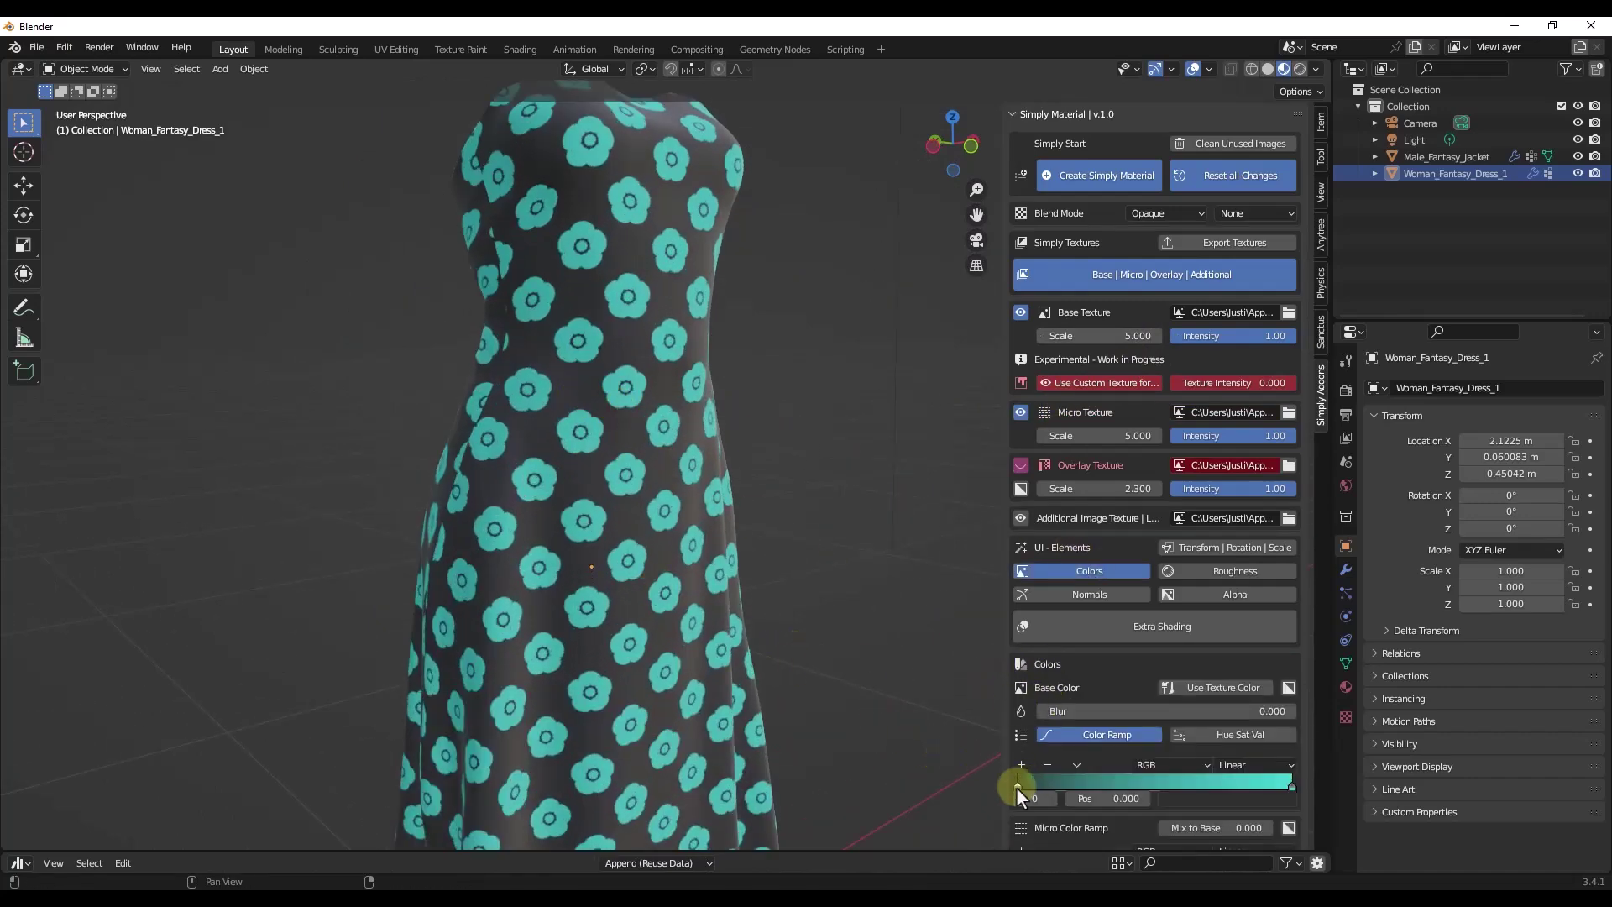
{"action": "left_click", "coordinate": [1292, 791]}
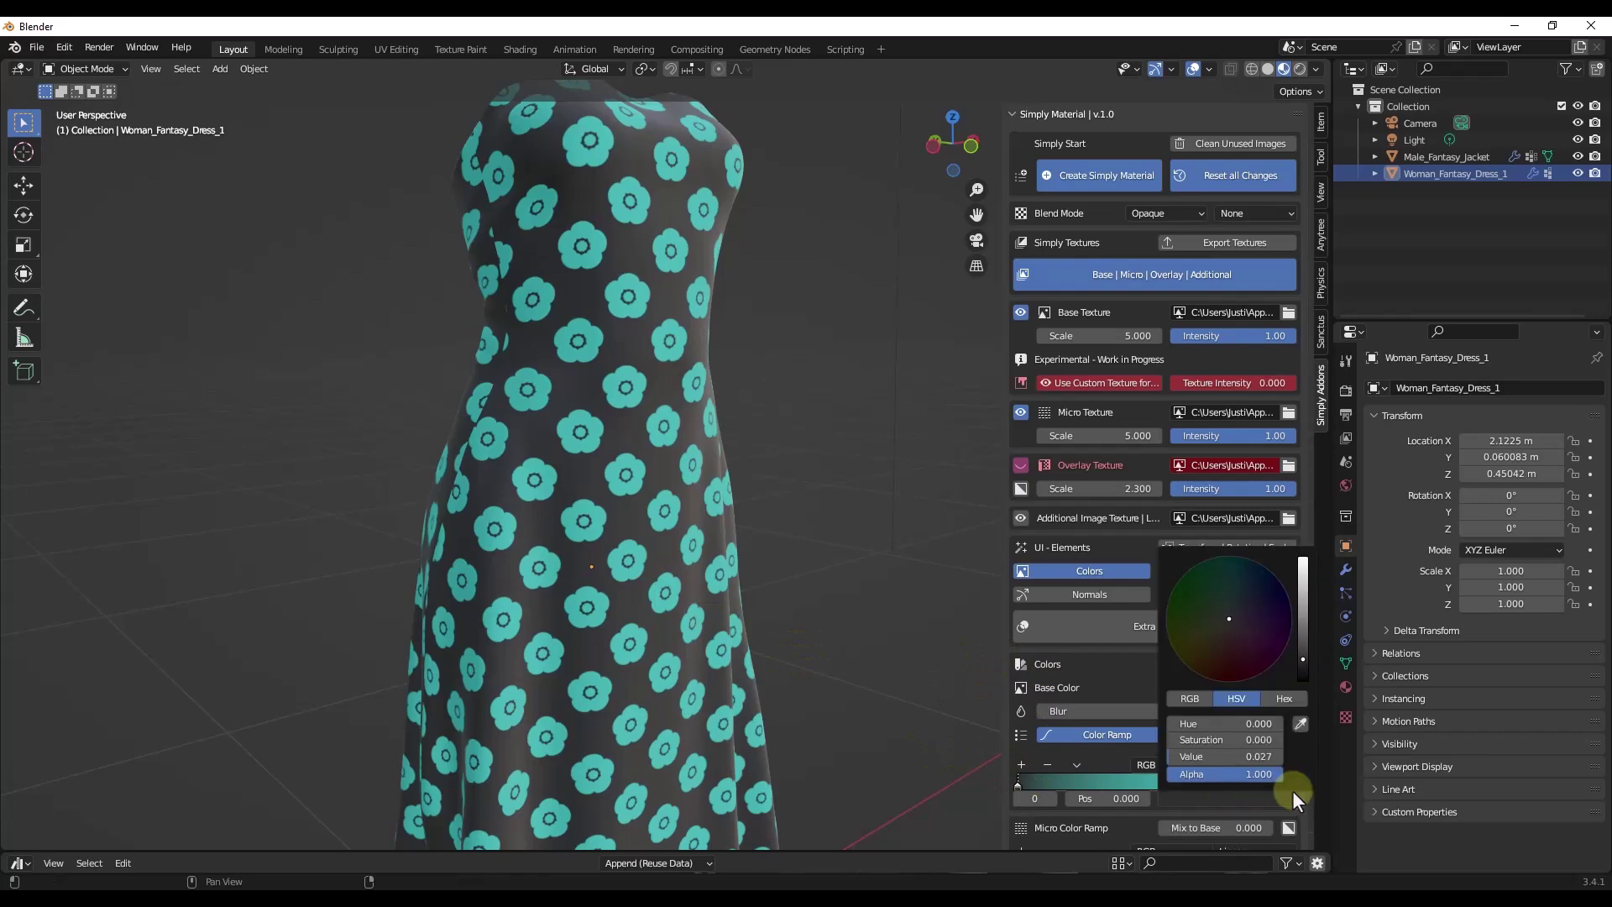
{"action": "scroll", "coordinate": [1091, 622], "scroll_direction": "down", "scroll_amount": 2}
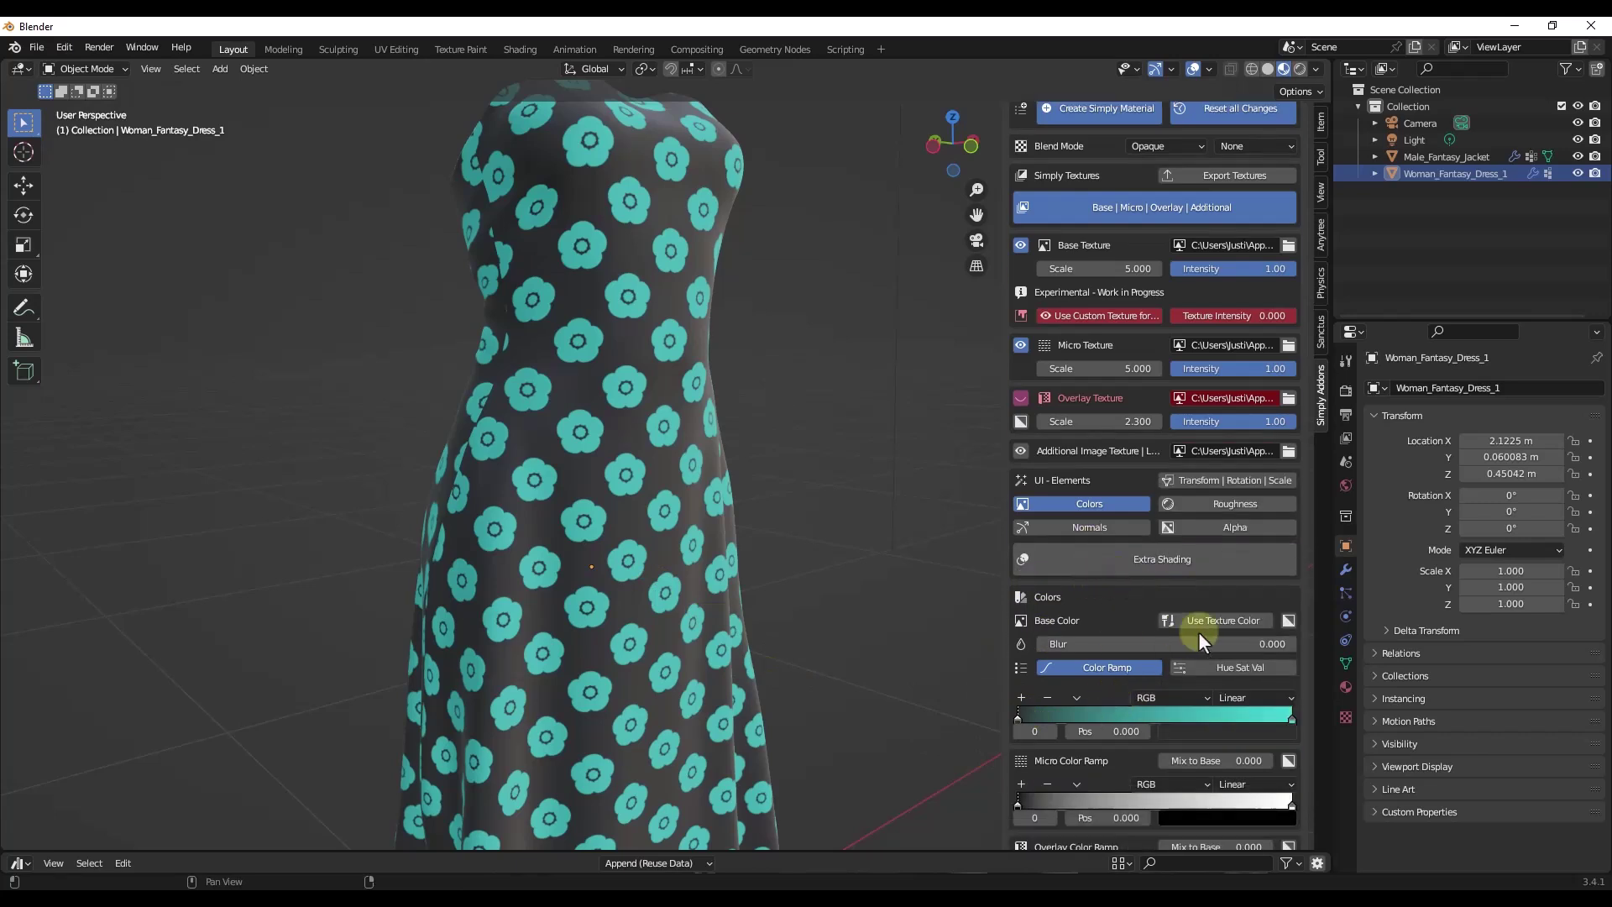
Invert the dress's Base Color back and forth several times to compare flower and background colors.
{"action": "left_click", "coordinate": [1287, 622]}
{"action": "left_click", "coordinate": [1287, 621]}
{"action": "left_click", "coordinate": [1287, 622]}
{"action": "left_click", "coordinate": [1287, 621]}
{"action": "left_click", "coordinate": [1287, 621]}
{"action": "left_click", "coordinate": [1287, 622]}
Change the light stop of the dress's base Color Ramp to blue for the flowers.
{"action": "left_click", "coordinate": [1291, 720]}
{"action": "left_click", "coordinate": [1258, 729]}
{"action": "left_click_drag", "start_coordinate": [1259, 529], "coordinate": [1283, 518]}
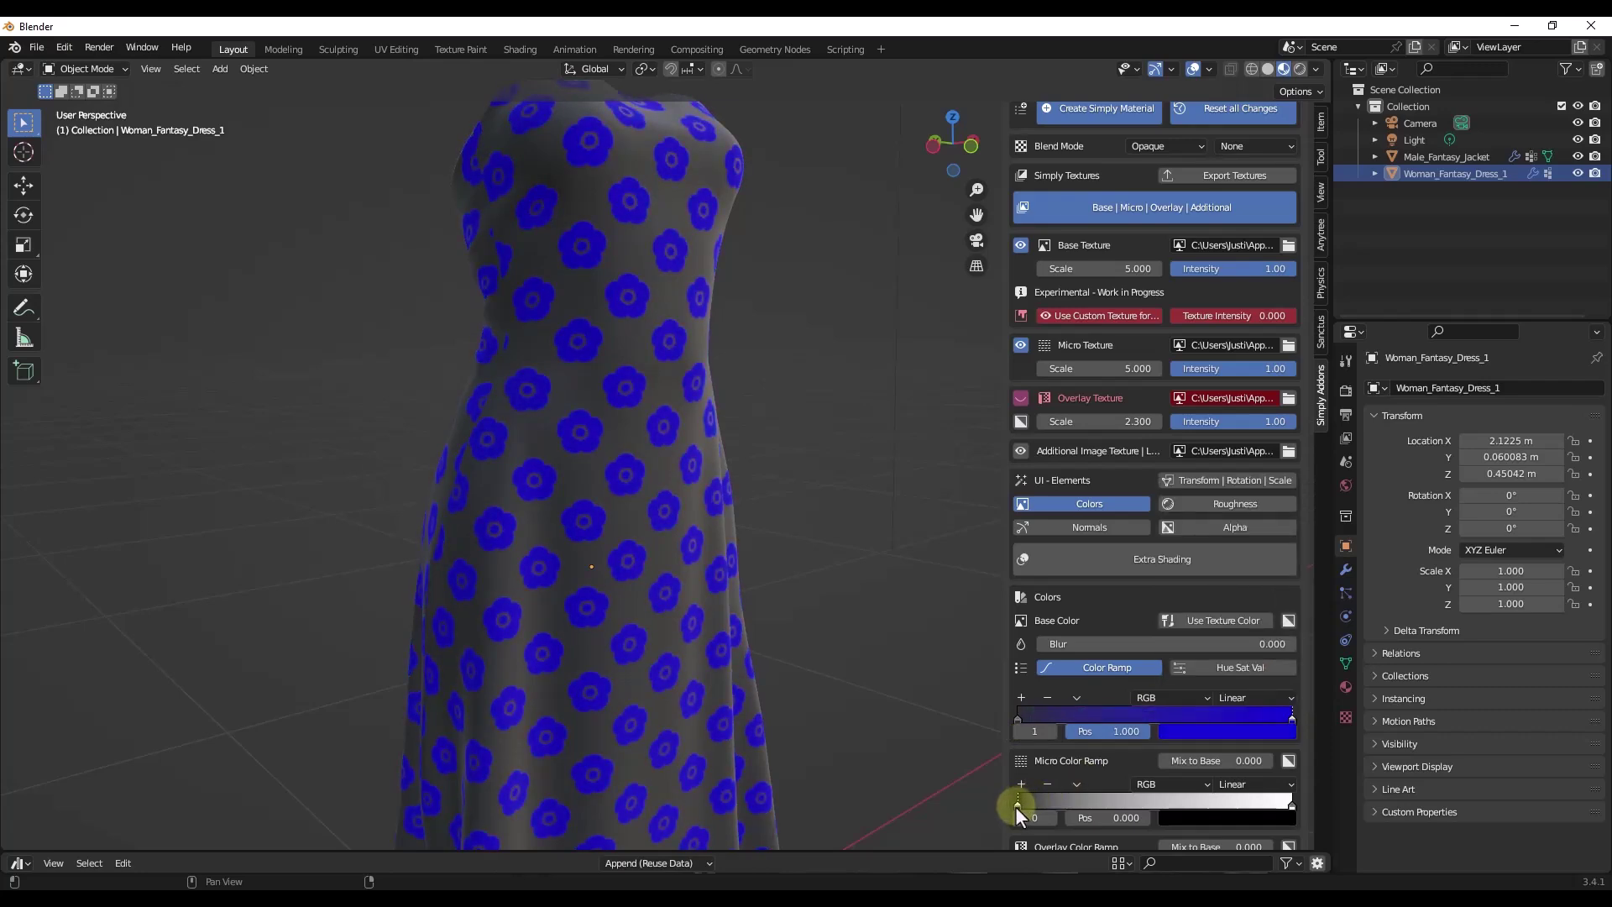
Set the dark stops of the Micro Color Ramp and base Color Ramp to white and check the dress.
{"action": "left_click", "coordinate": [1227, 817]}
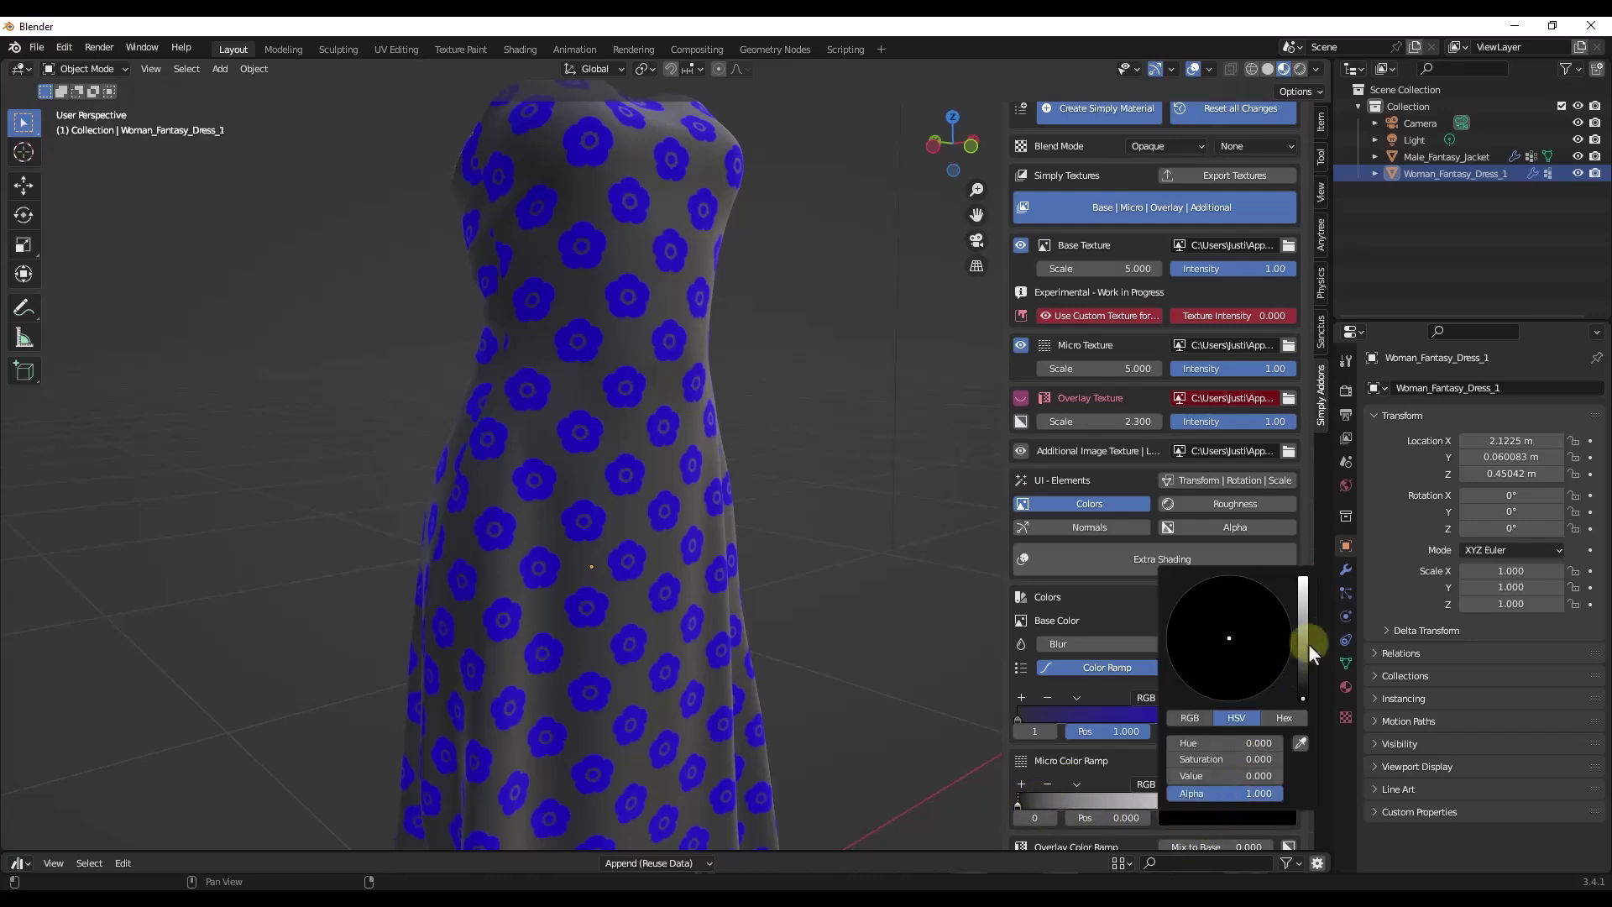
{"action": "left_click_drag", "start_coordinate": [1302, 638], "coordinate": [1303, 571]}
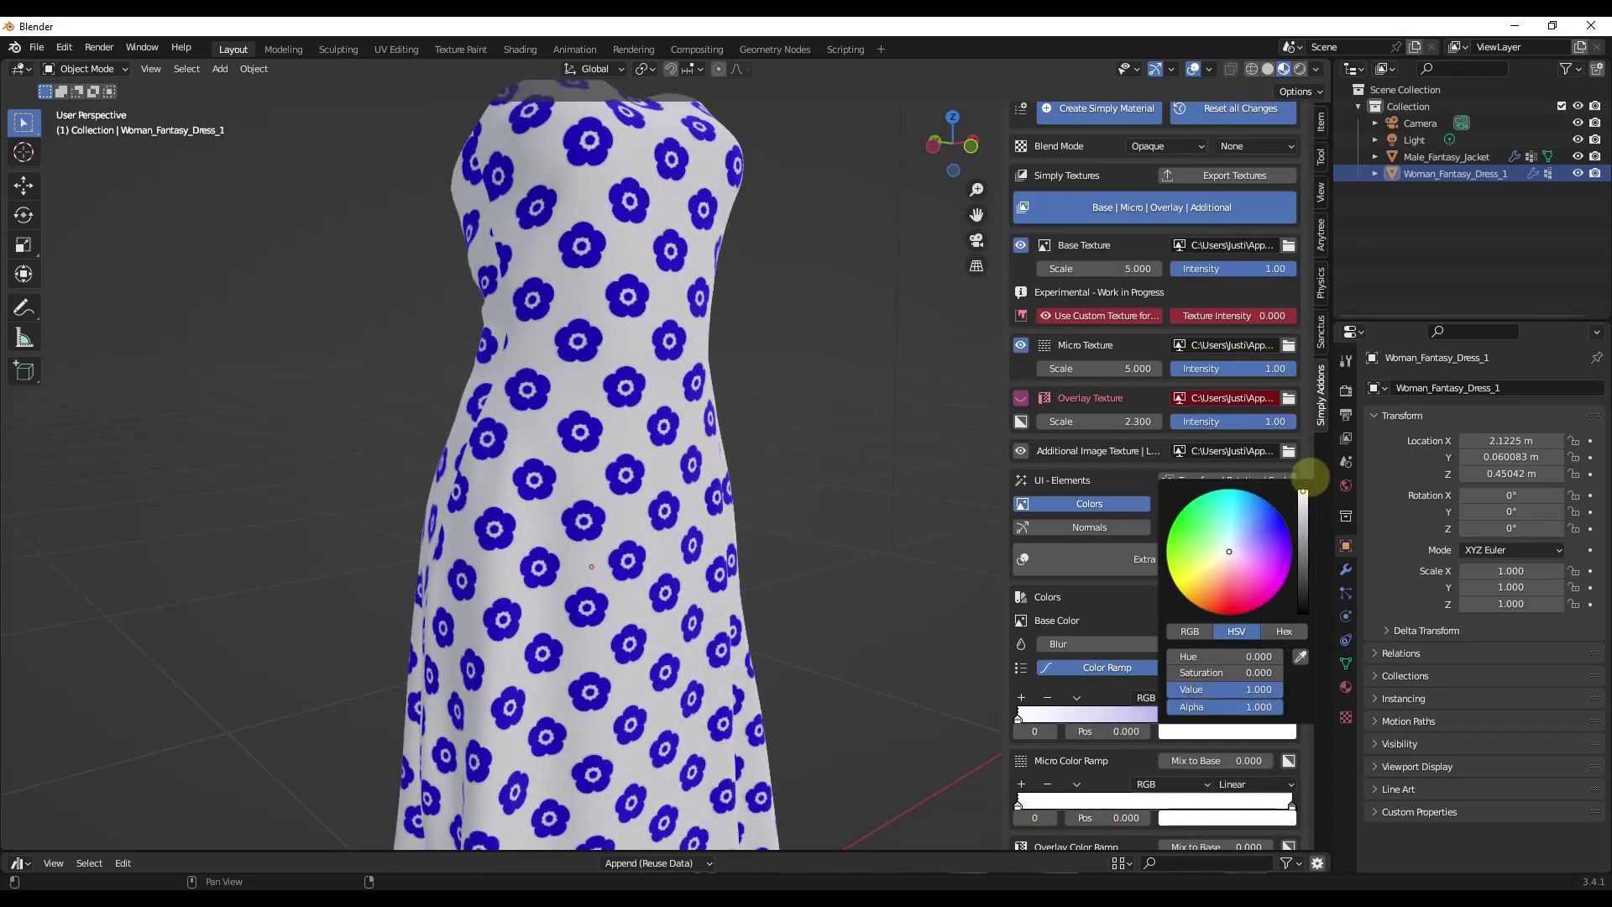
{"action": "scroll", "coordinate": [666, 461], "scroll_direction": "down", "scroll_amount": 3}
{"action": "scroll", "coordinate": [632, 450], "scroll_direction": "up", "scroll_amount": 5}
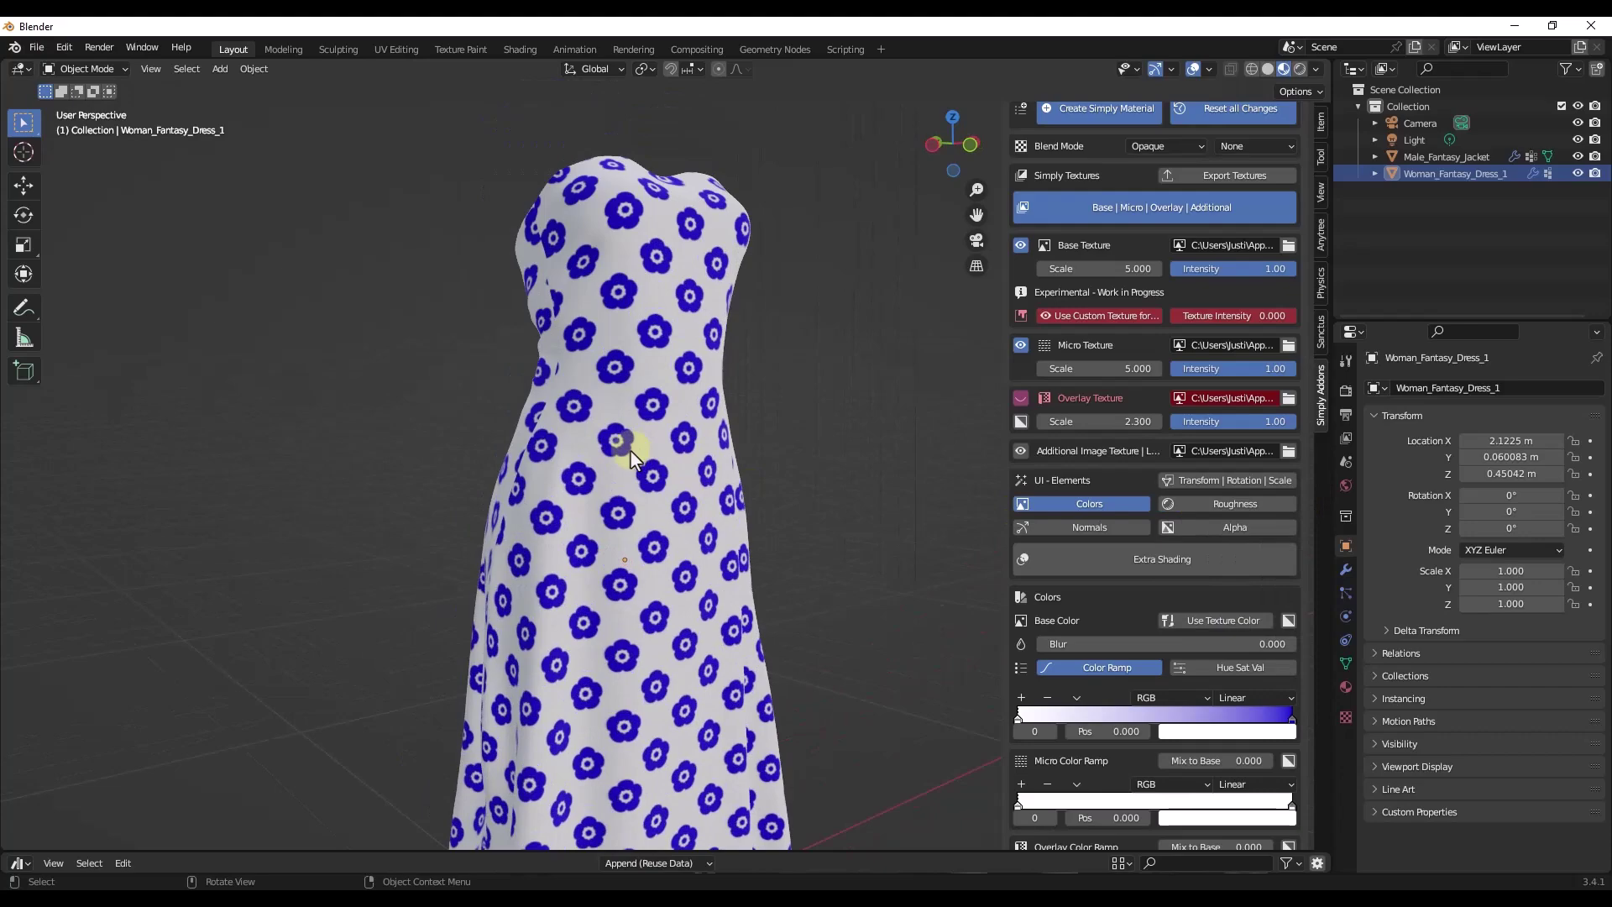
{"action": "middle_click_drag", "start_coordinate": [648, 453], "coordinate": [669, 521]}
{"action": "scroll", "coordinate": [630, 521], "scroll_direction": "up", "scroll_amount": 4}
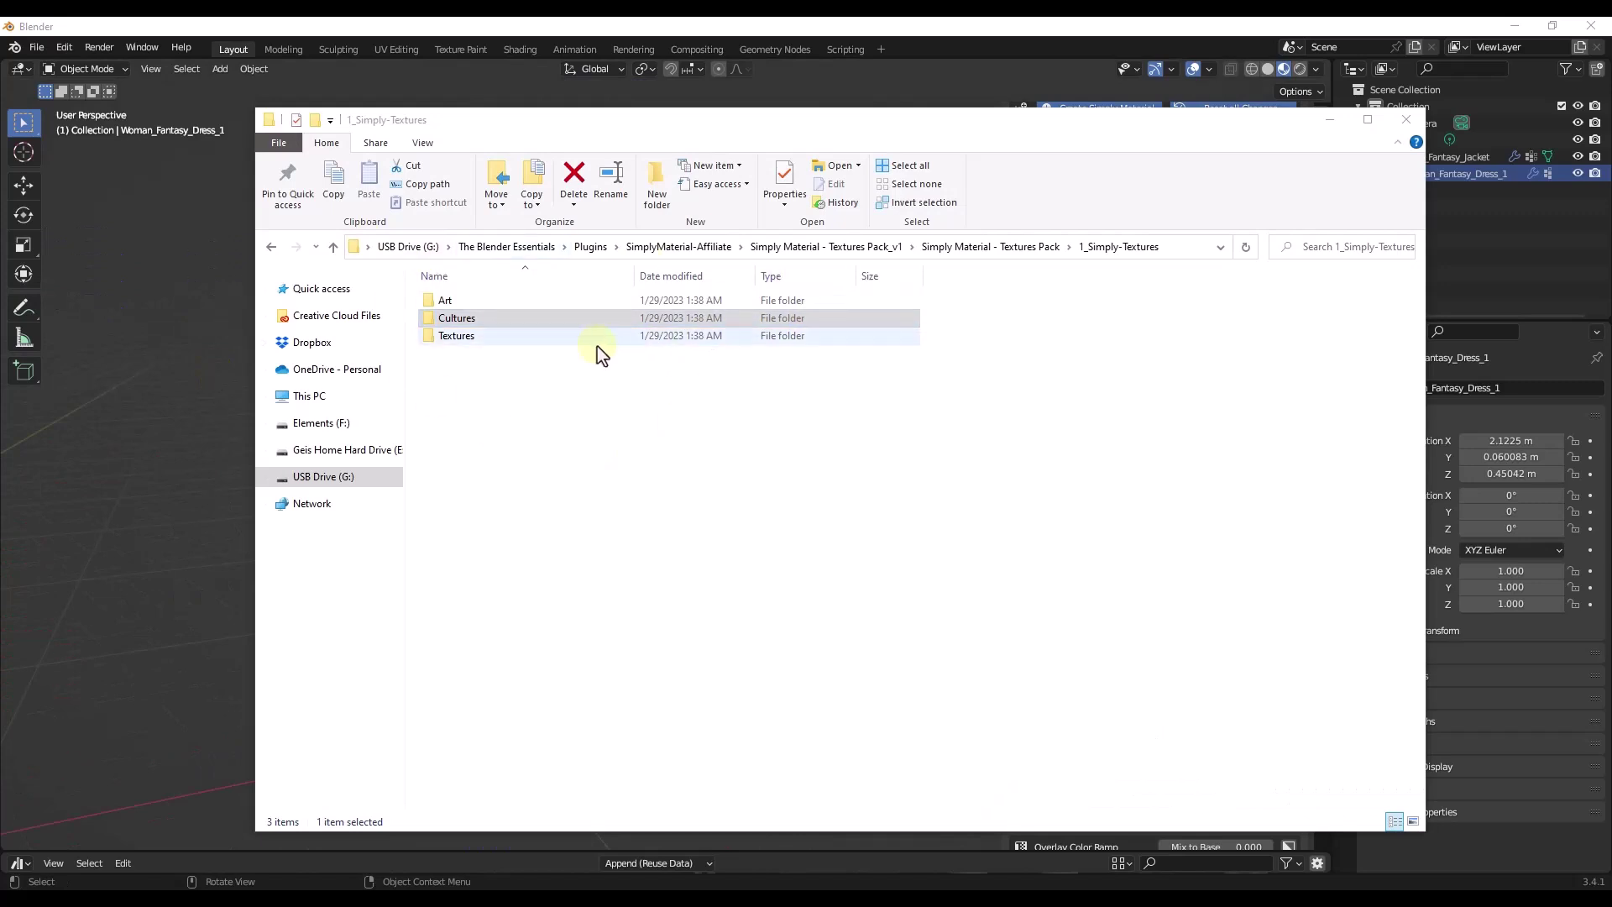
Open the Egyptian folder inside Cultures and show its pattern files as large icons.
{"action": "left_click", "coordinate": [443, 317]}
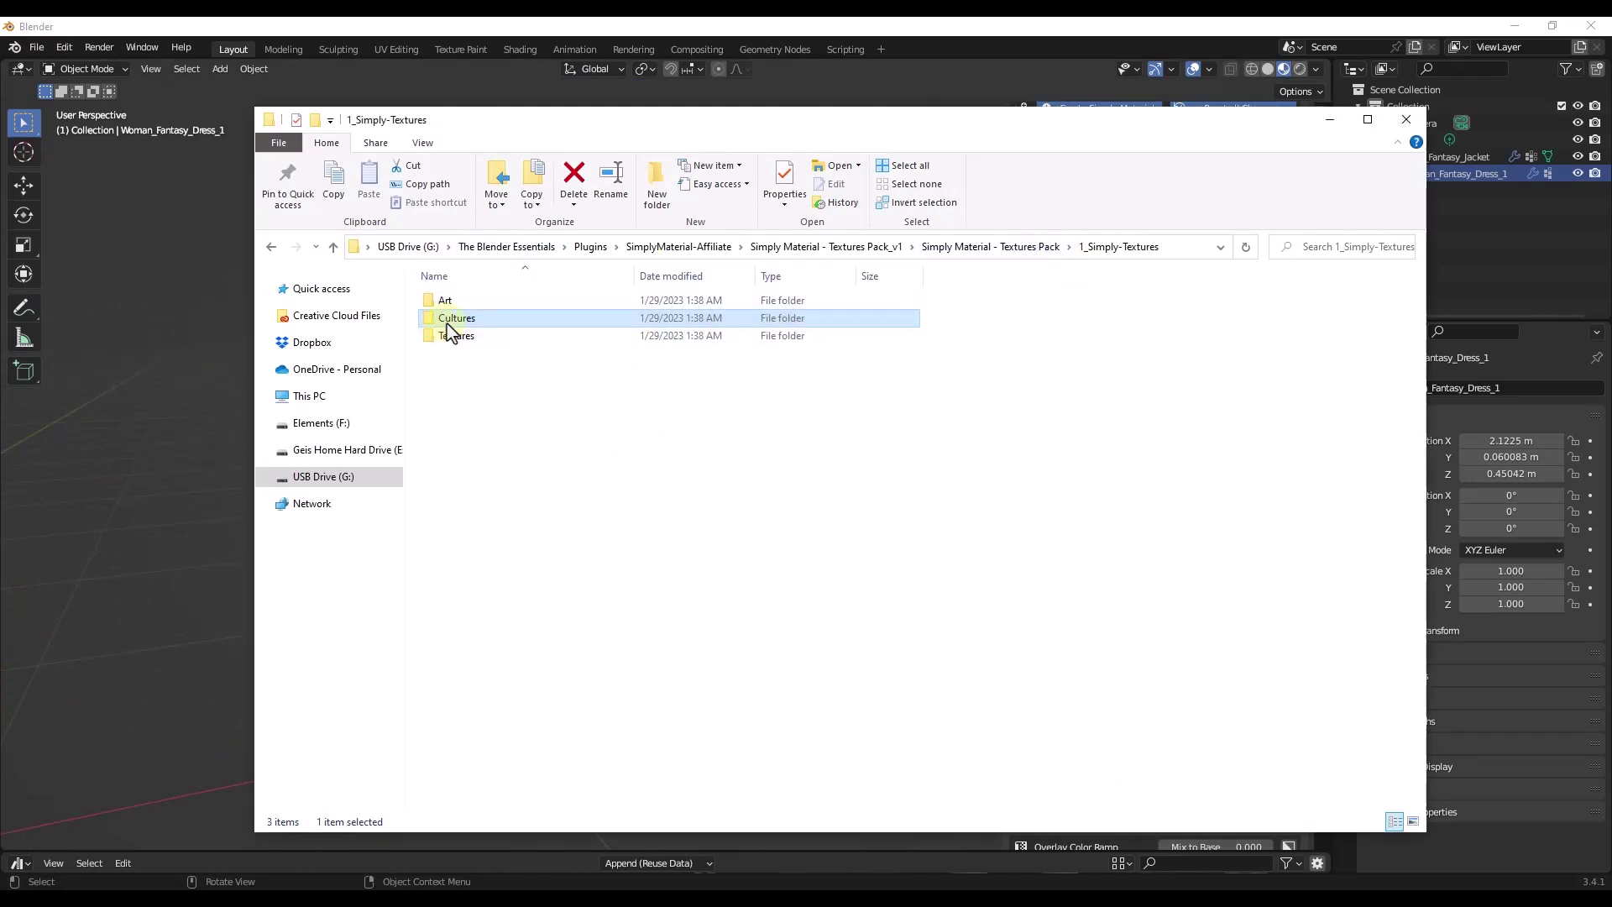
{"action": "left_click", "coordinate": [454, 359]}
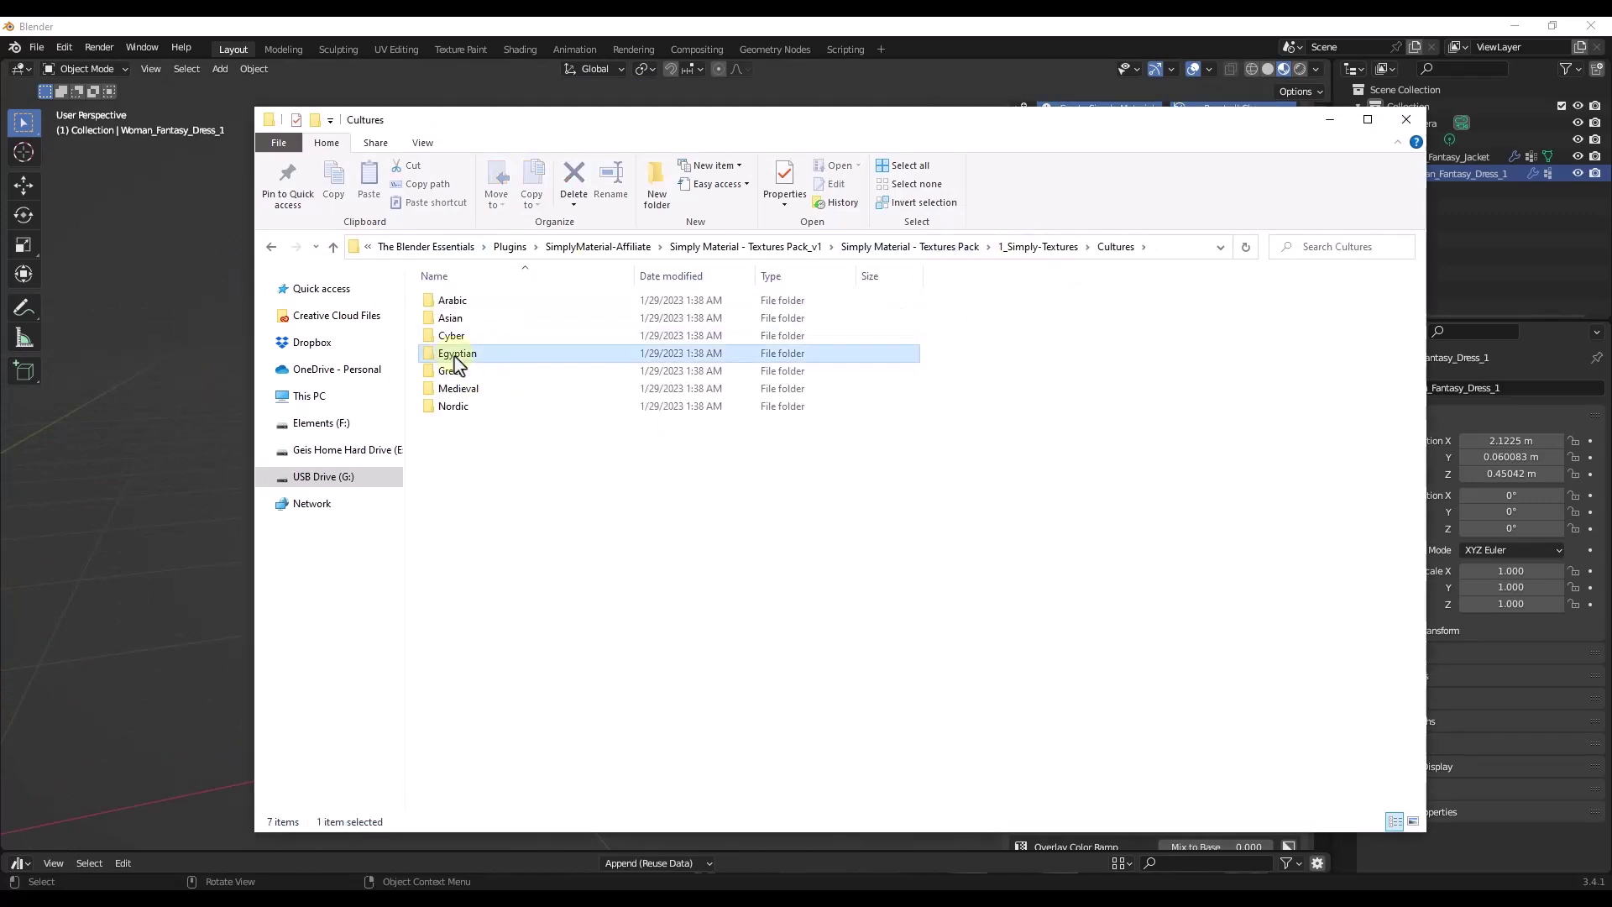
{"action": "double_click", "coordinate": [454, 360]}
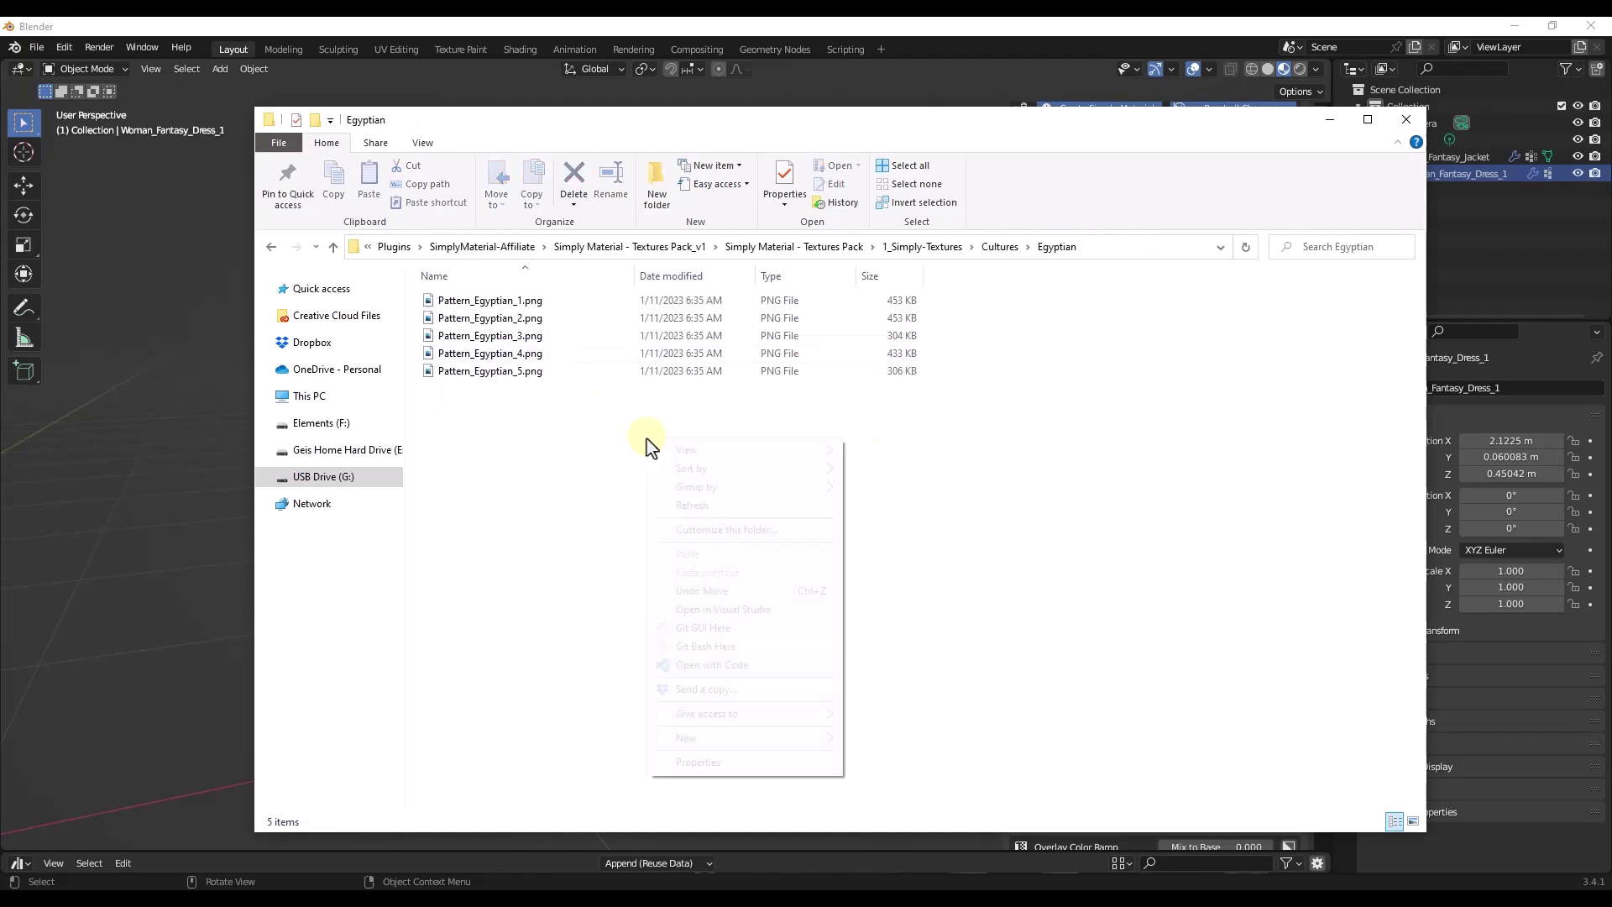
{"action": "right_click", "coordinate": [648, 440]}
{"action": "mouse_move", "coordinate": [748, 457]}
{"action": "left_click", "coordinate": [923, 469]}
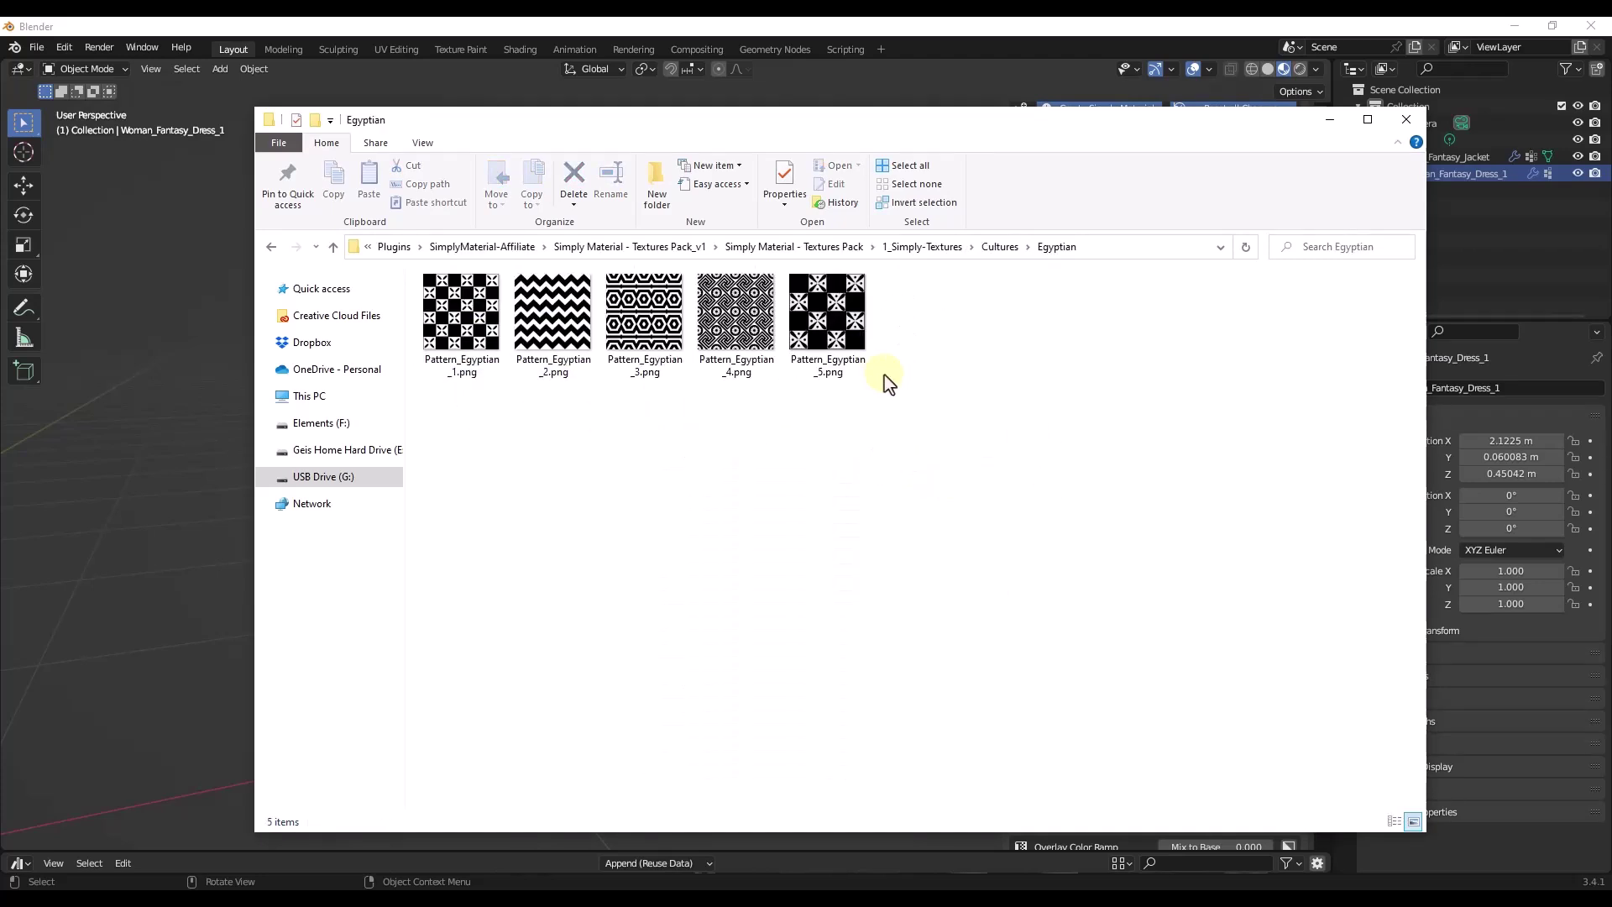
Go back to 1_Simply-Textures, open the Geometrical folder inside Art and show its patterns as large icons.
{"action": "left_click", "coordinate": [934, 247]}
{"action": "double_click", "coordinate": [443, 301]}
{"action": "left_click", "coordinate": [469, 353]}
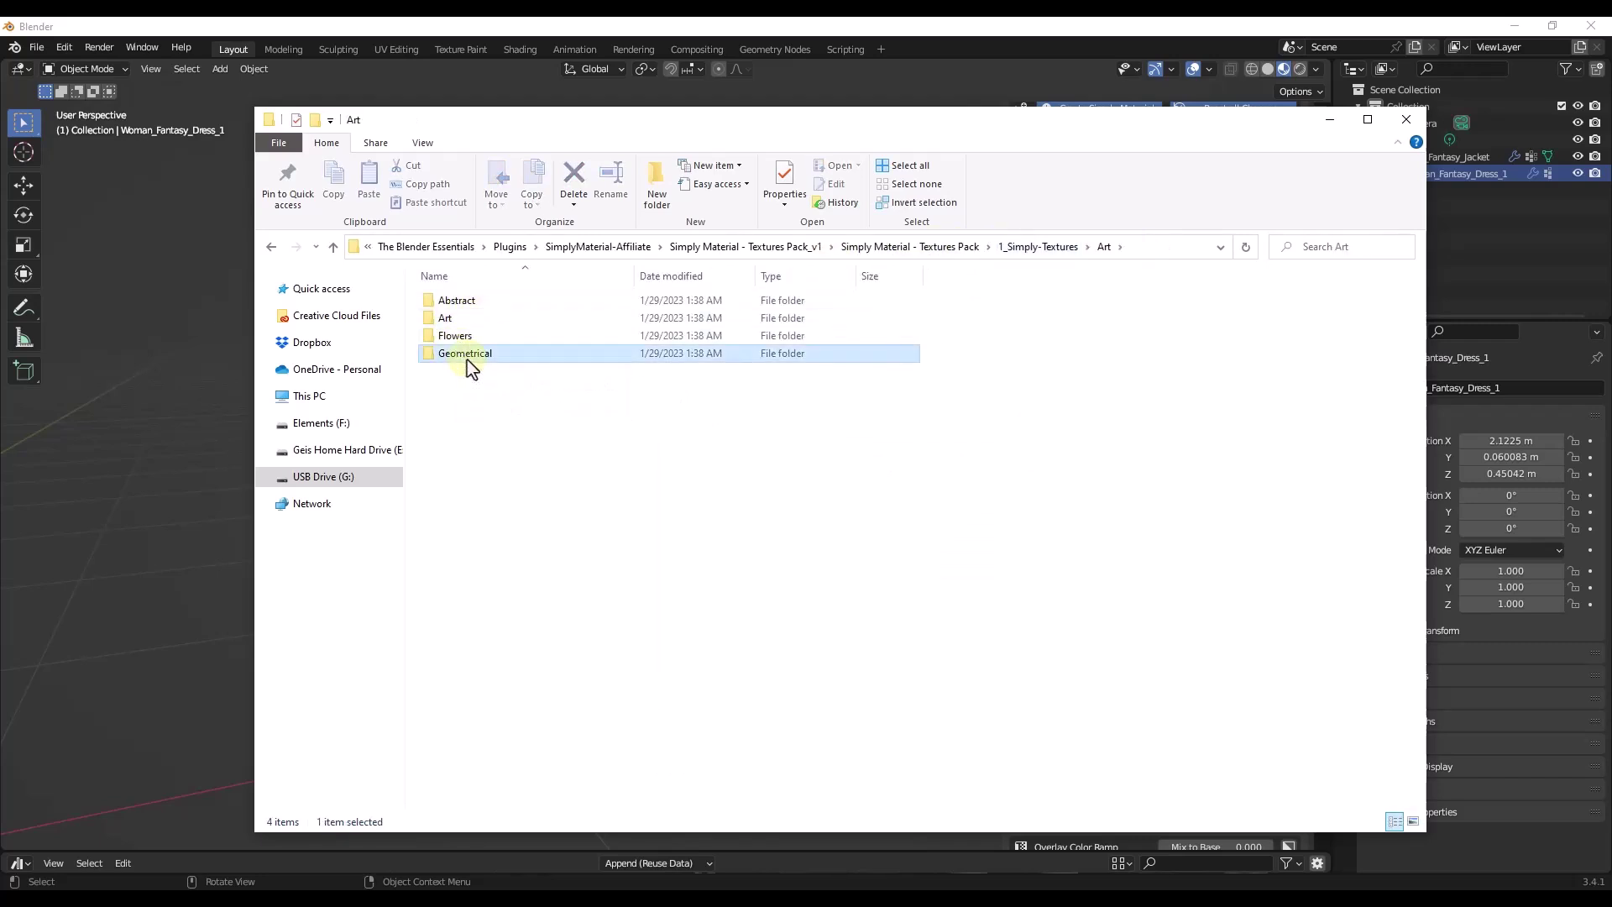
{"action": "double_click", "coordinate": [475, 353]}
{"action": "right_click", "coordinate": [1084, 392]}
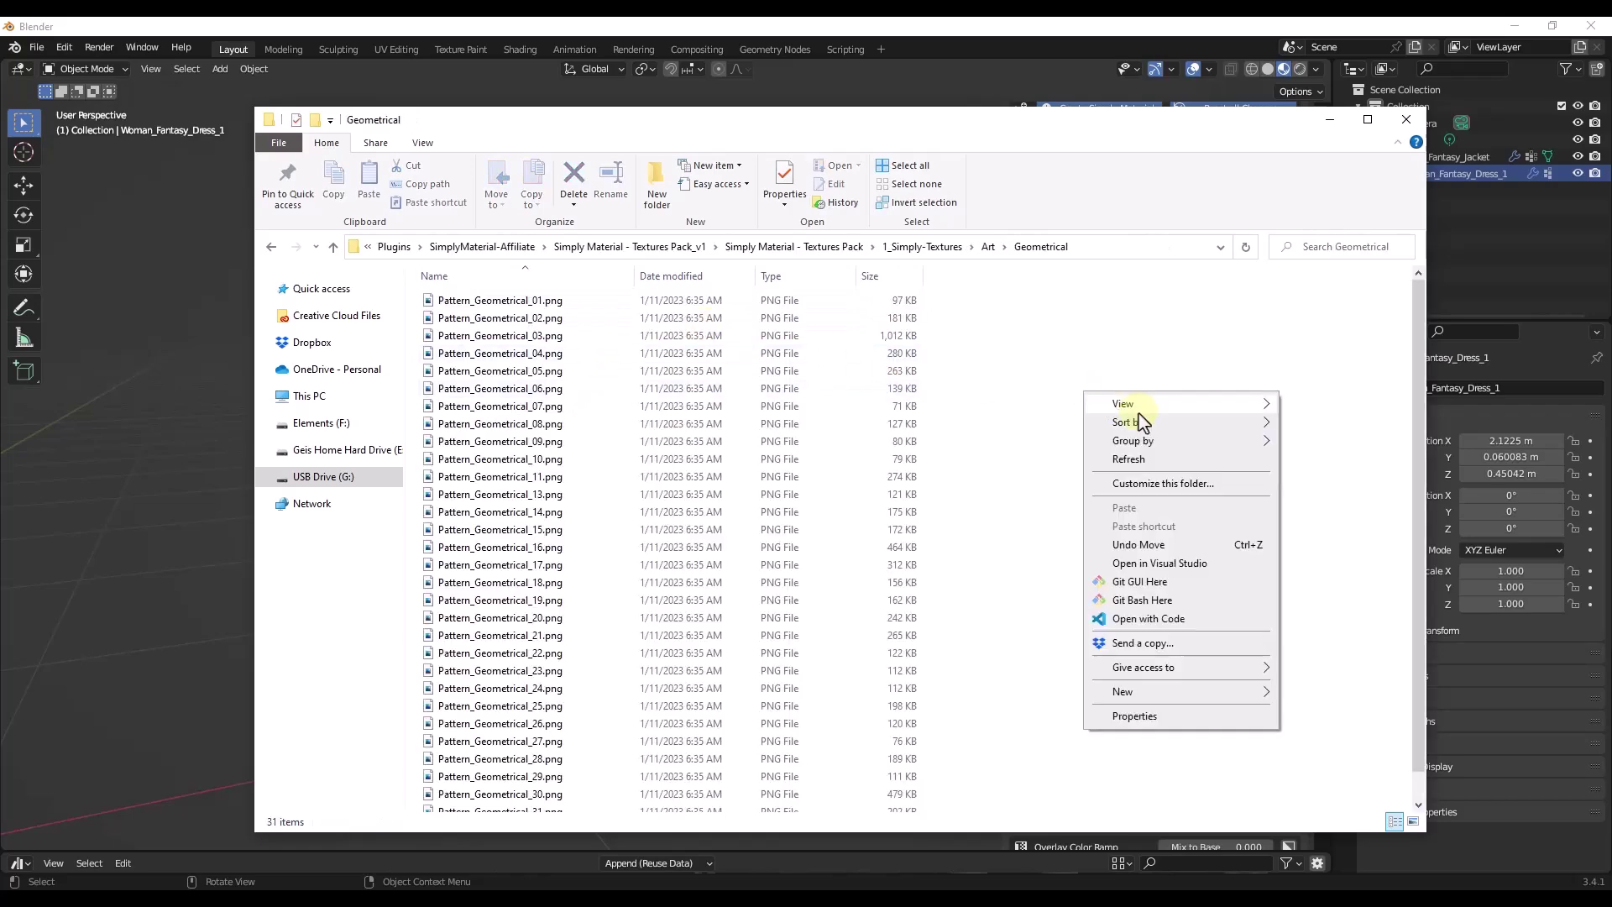
{"action": "mouse_move", "coordinate": [1155, 408]}
{"action": "left_click", "coordinate": [1343, 423]}
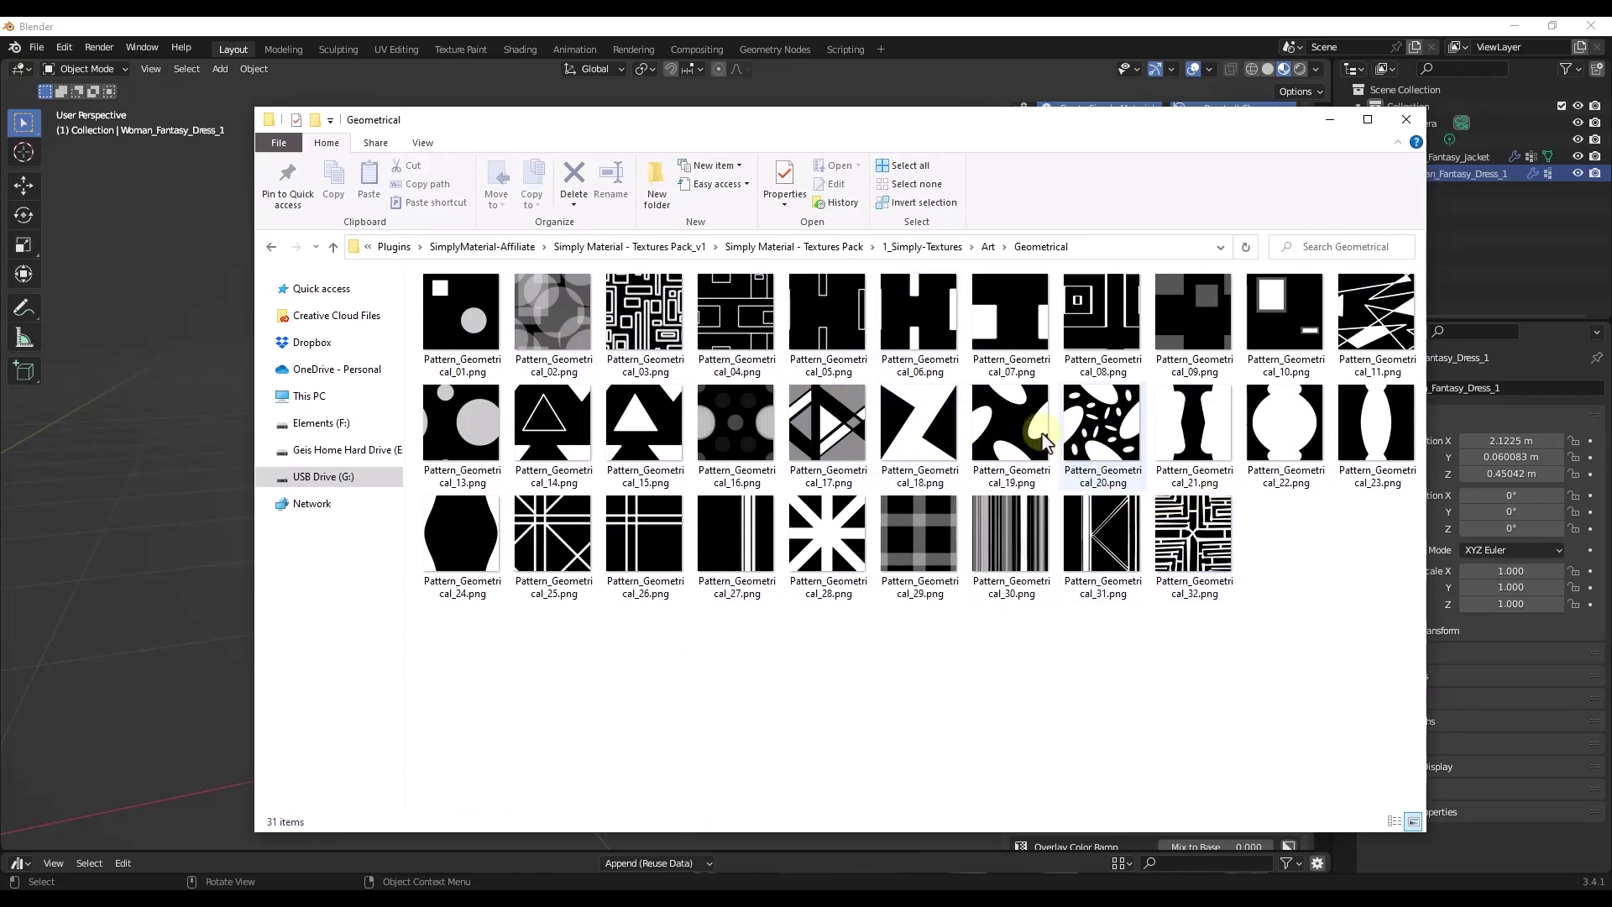
Open the Animals folder inside 2_AI-Textures and show its fur and scale textures as large icons.
{"action": "left_click", "coordinate": [900, 249]}
{"action": "key", "text": "alt+Up"}
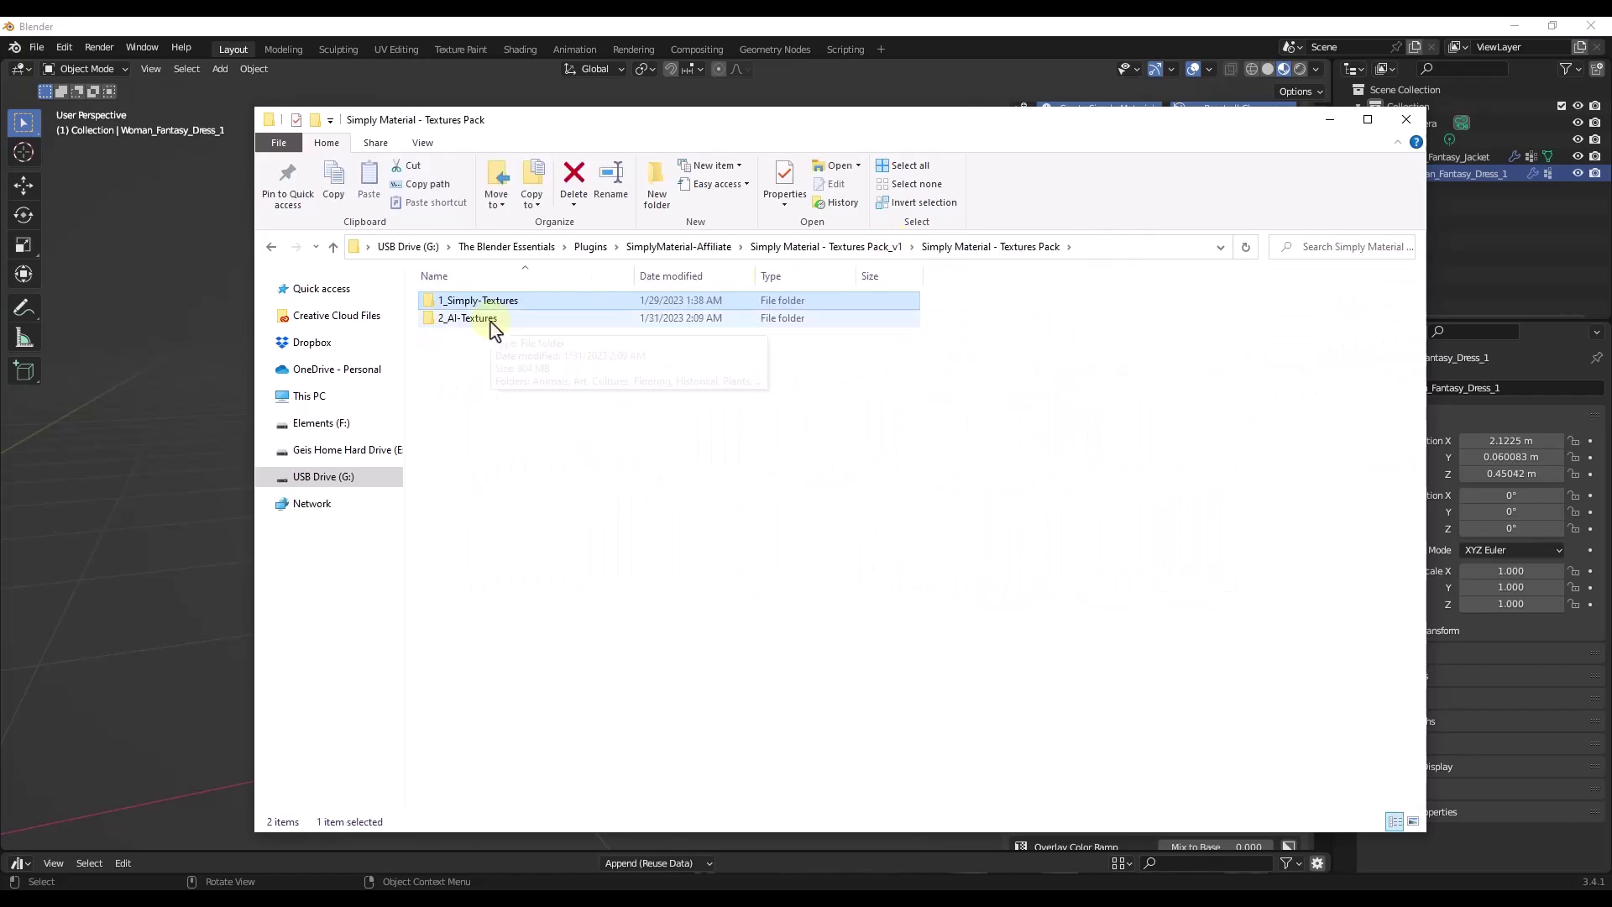
{"action": "left_click", "coordinate": [491, 321]}
{"action": "double_click", "coordinate": [490, 320]}
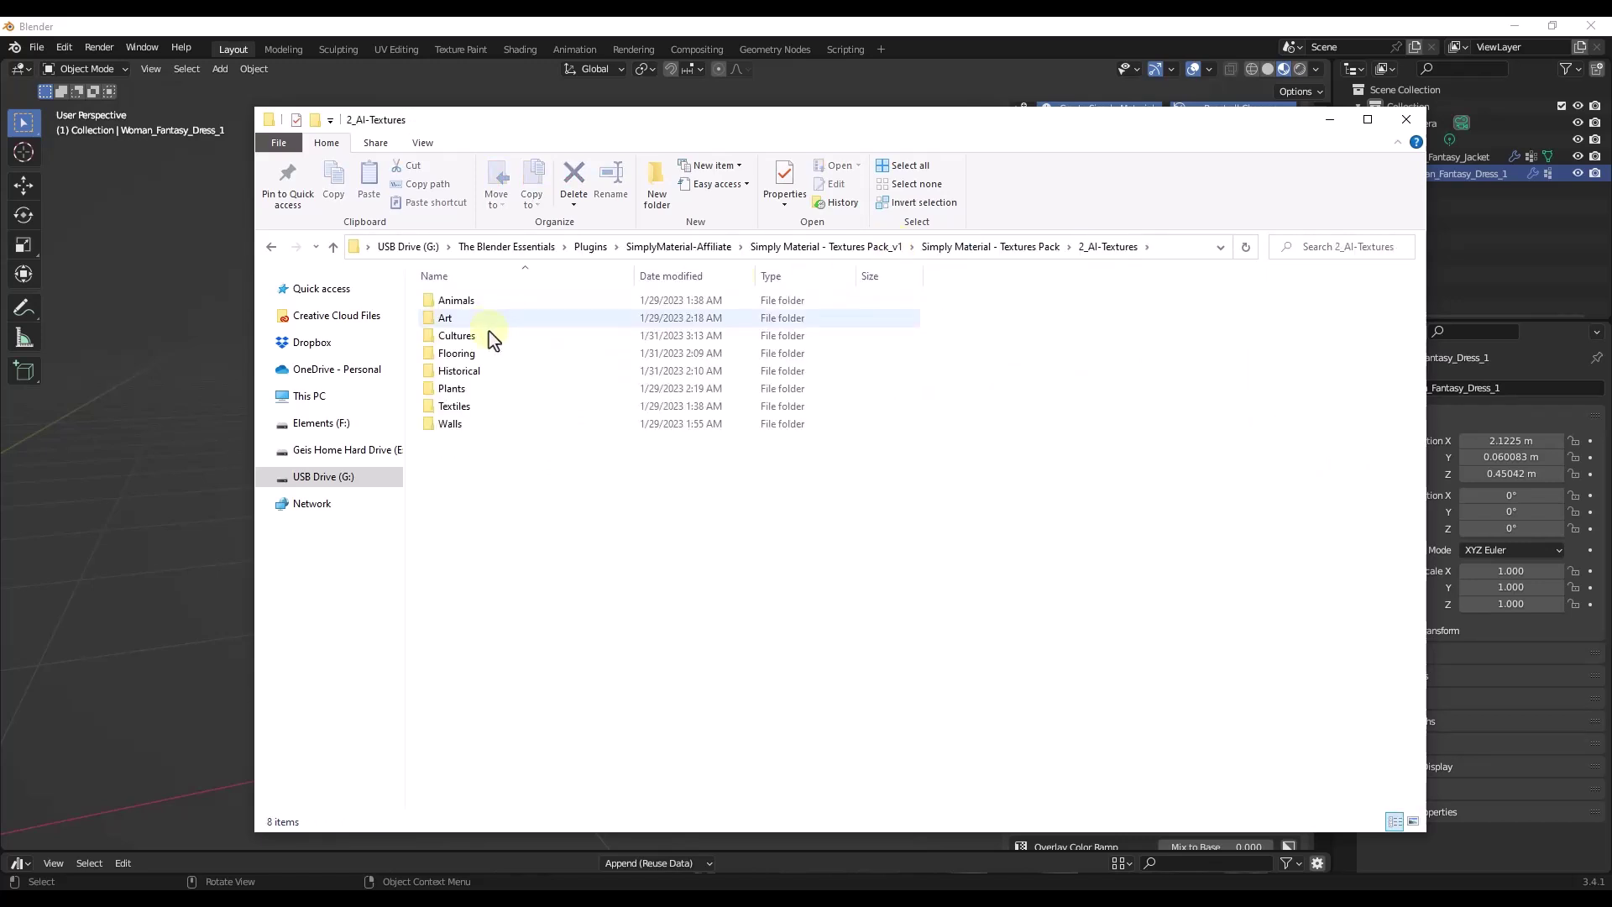
{"action": "left_click", "coordinate": [464, 308]}
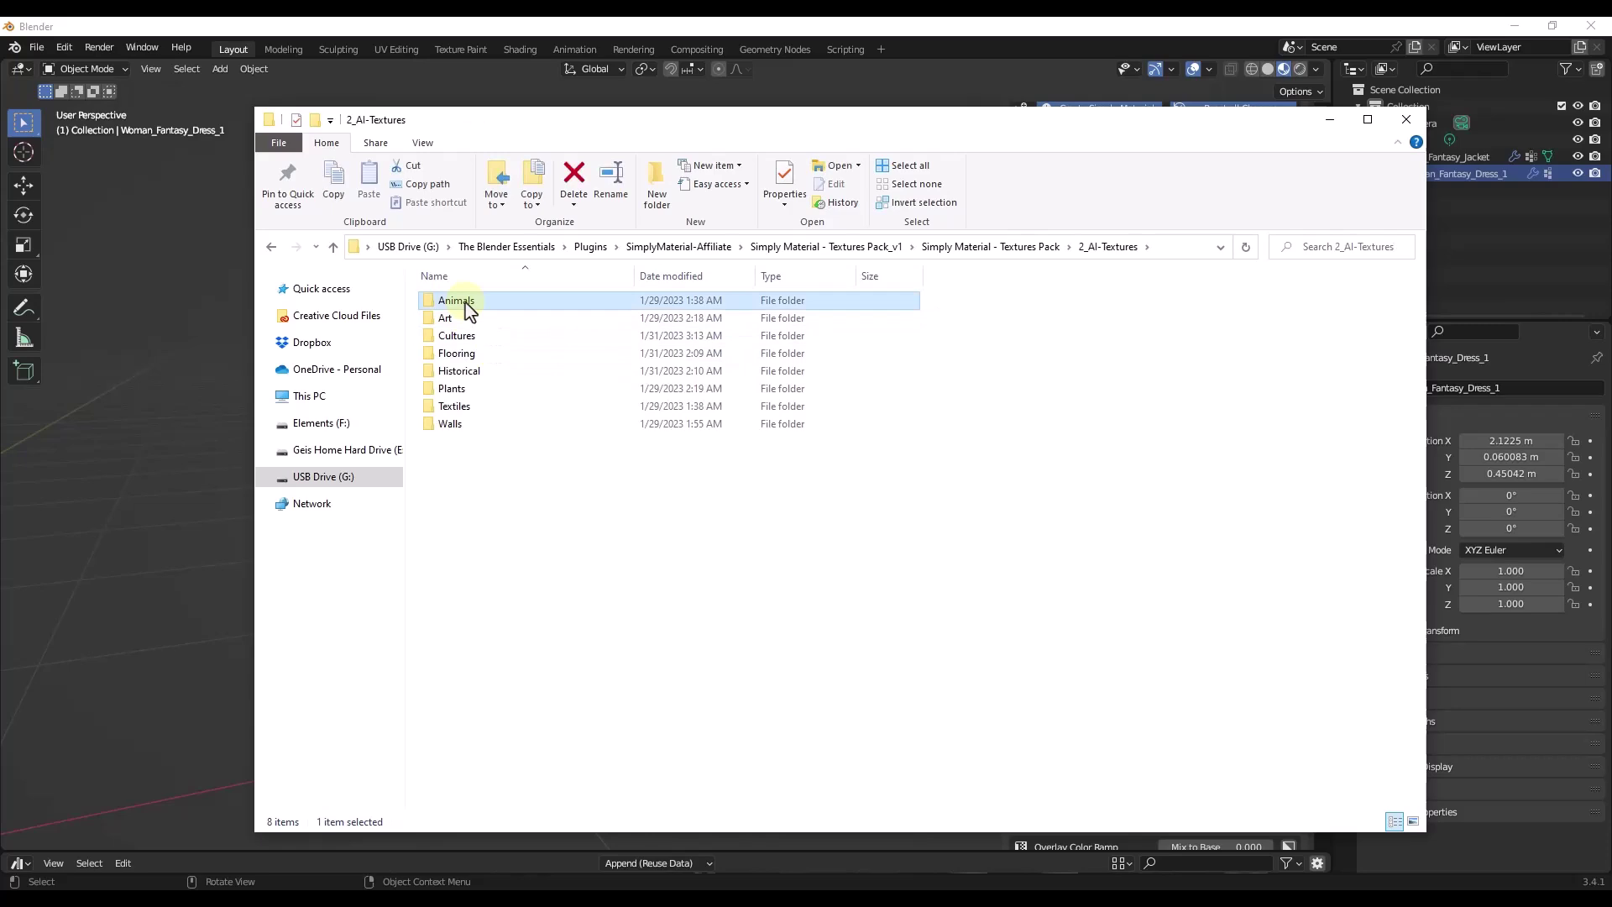
{"action": "double_click", "coordinate": [461, 309]}
{"action": "right_click", "coordinate": [1112, 426]}
{"action": "mouse_move", "coordinate": [1152, 438]}
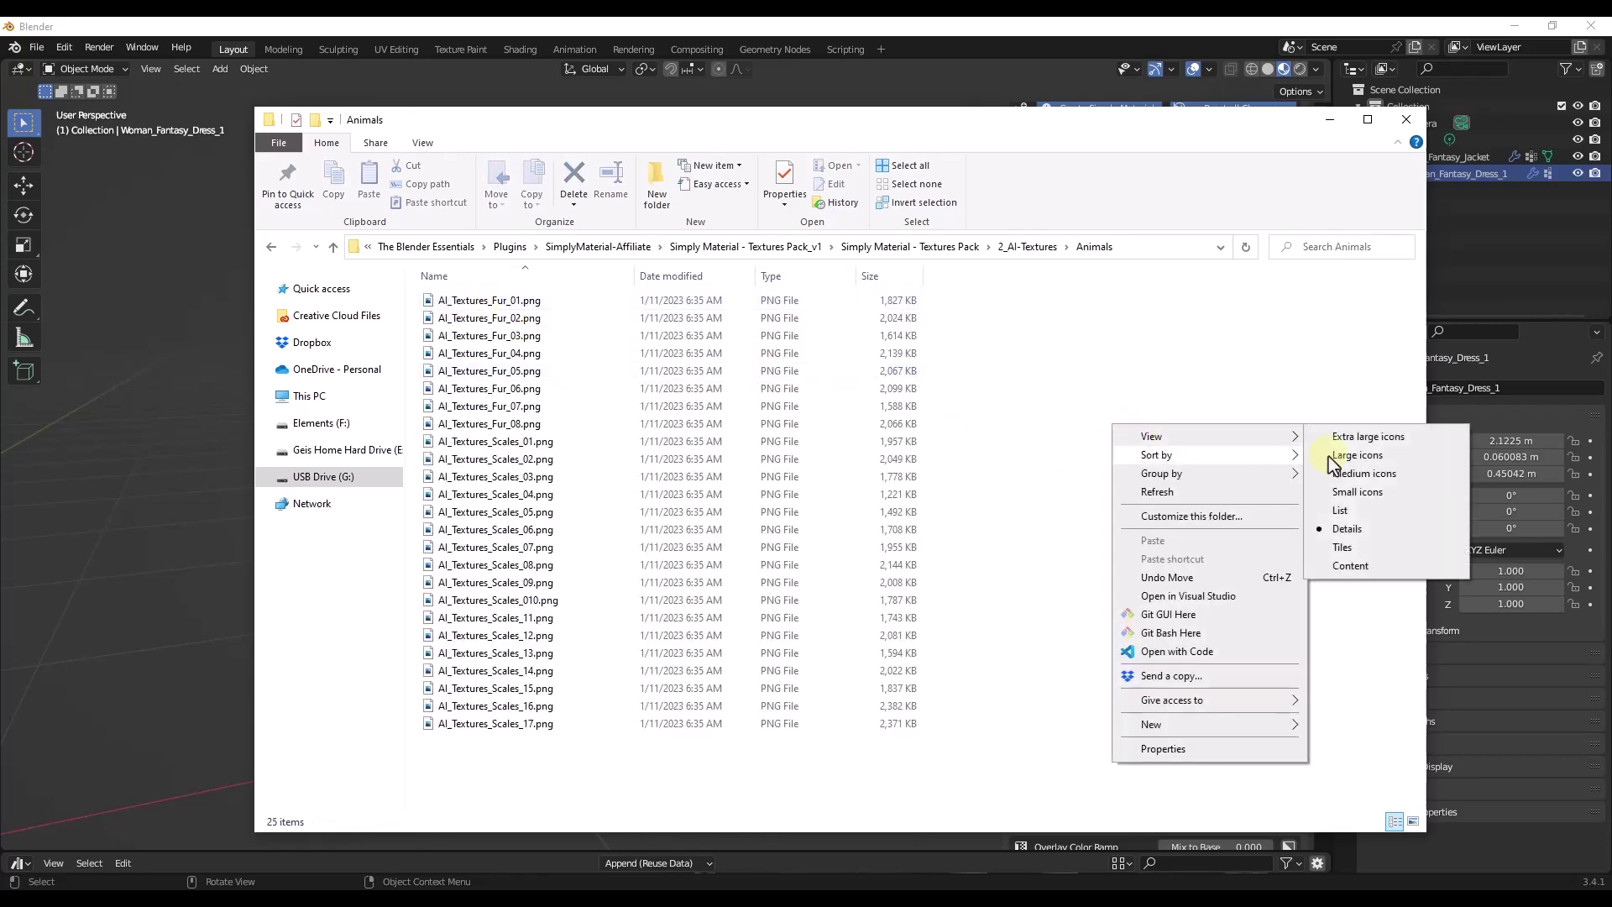
{"action": "left_click", "coordinate": [1356, 454]}
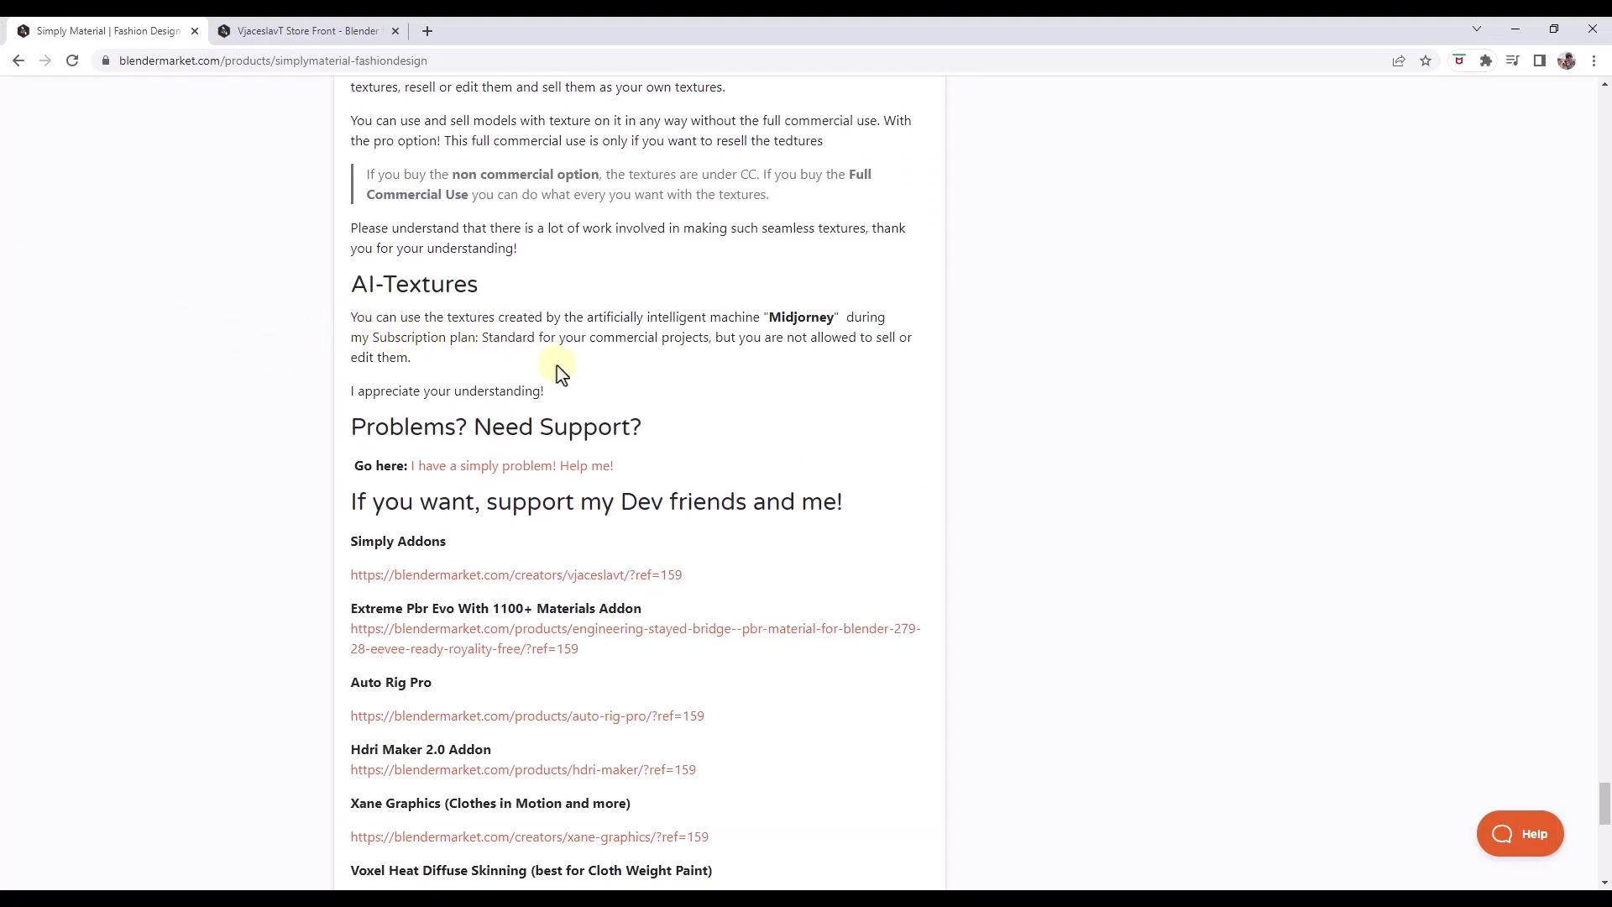
Switch to the Simply Material product page in the browser and highlight the AI-Textures commercial use terms.
{"action": "left_click_drag", "start_coordinate": [514, 367], "coordinate": [351, 322]}
{"action": "left_click_drag", "start_coordinate": [515, 336], "coordinate": [714, 344]}
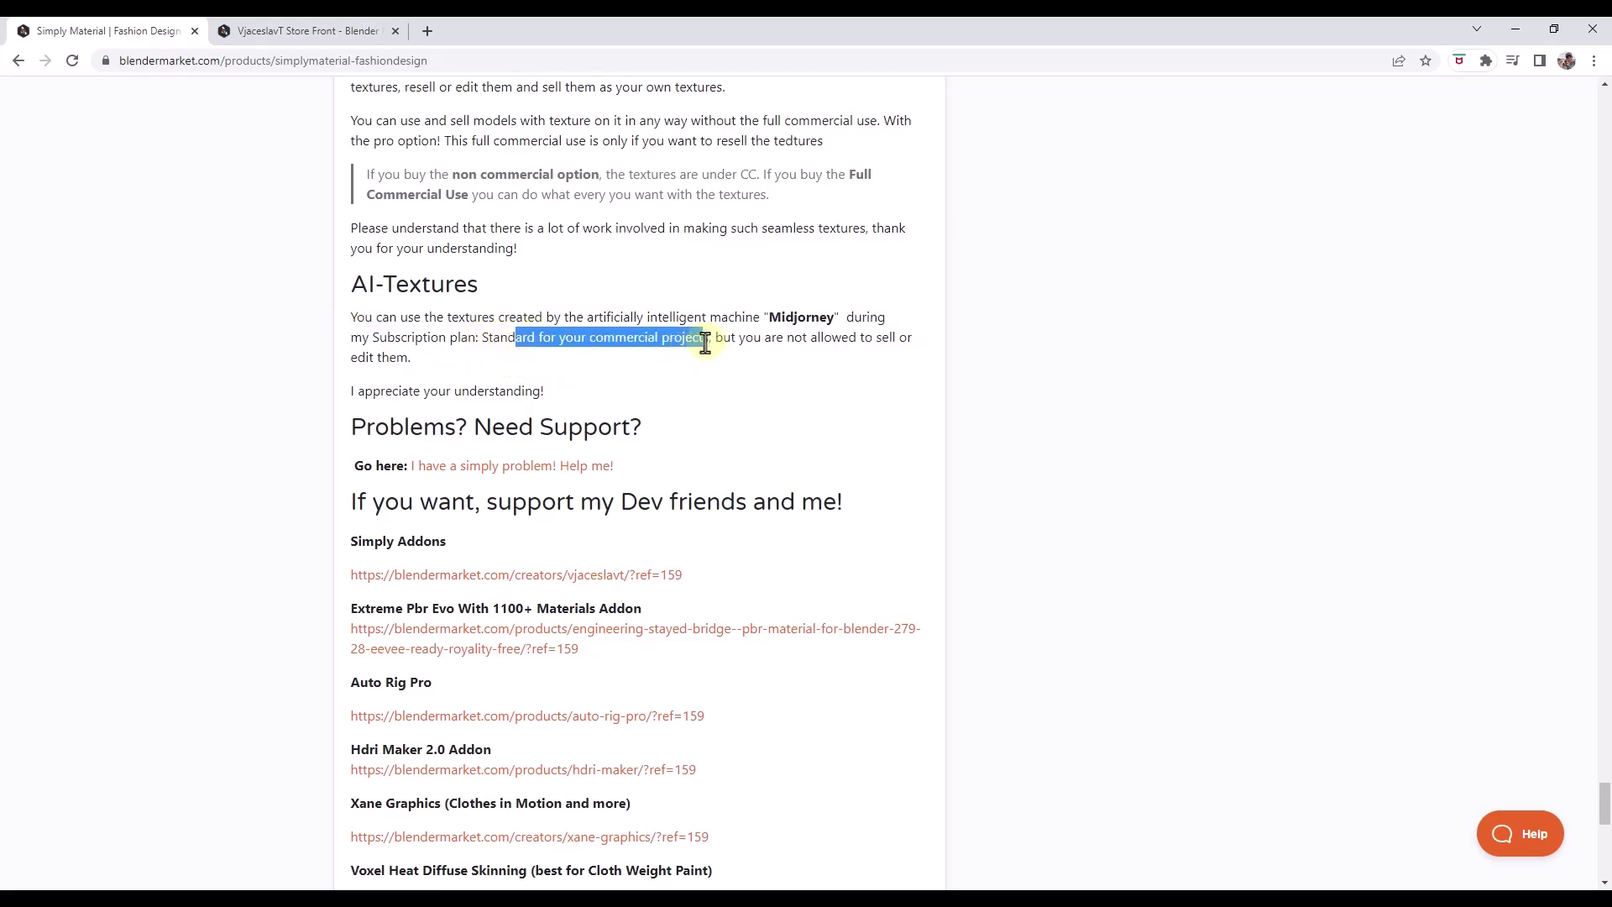
{"action": "left_click", "coordinate": [713, 340]}
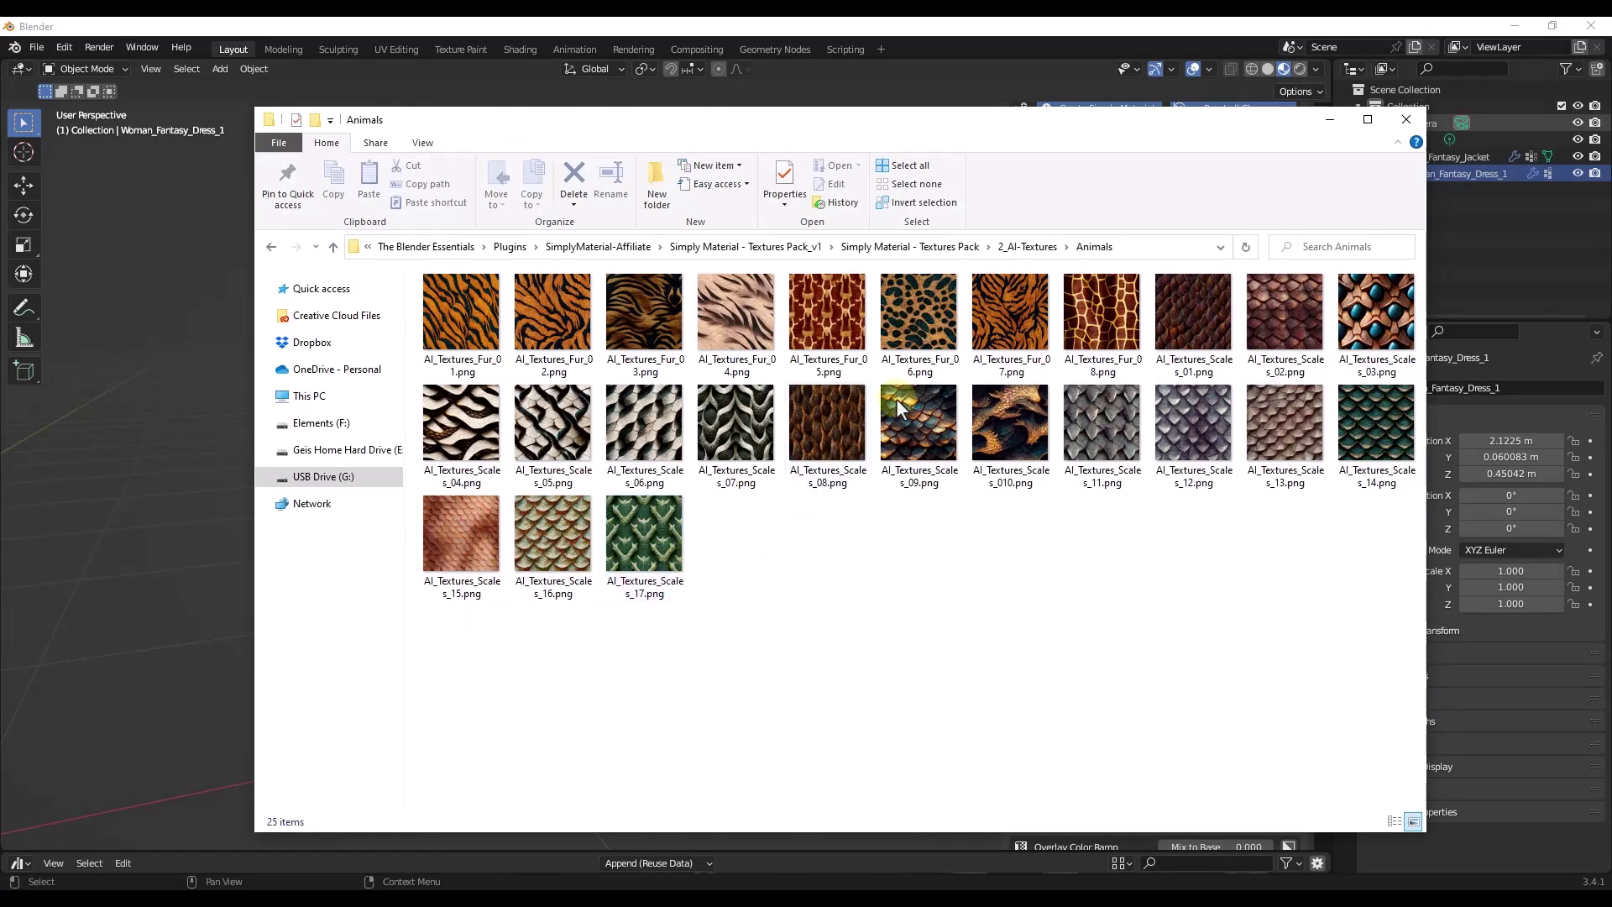
Return to the 2_AI-Textures folder in File Explorer, open Flooring and show its textures as large icons.
{"action": "left_click", "coordinate": [1023, 247]}
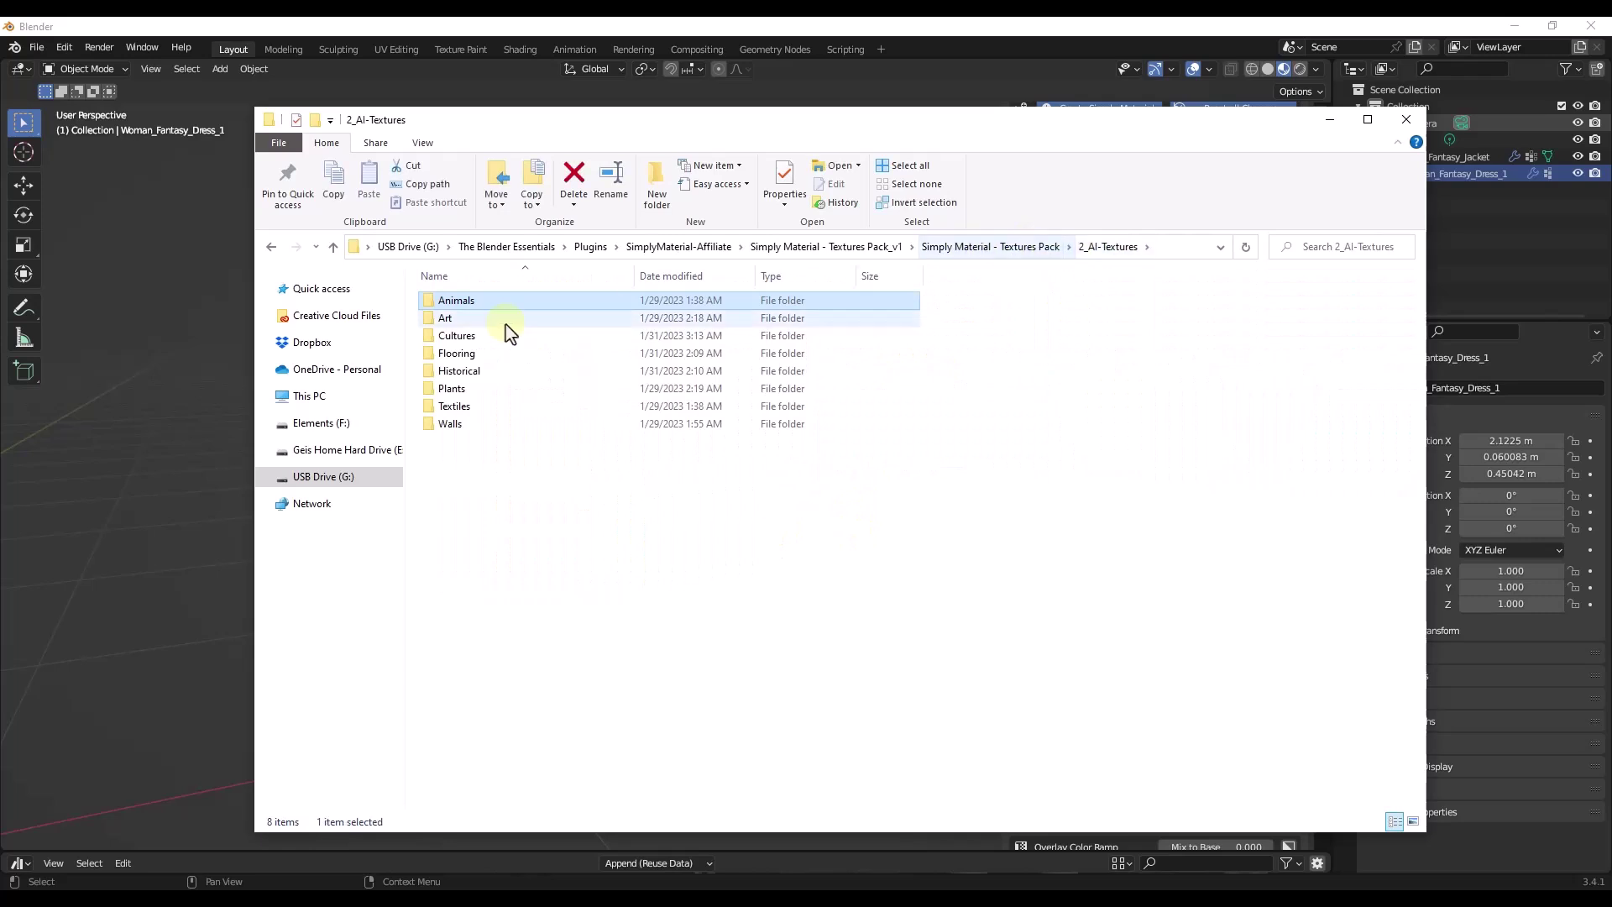
{"action": "left_click", "coordinate": [455, 355]}
{"action": "double_click", "coordinate": [455, 360]}
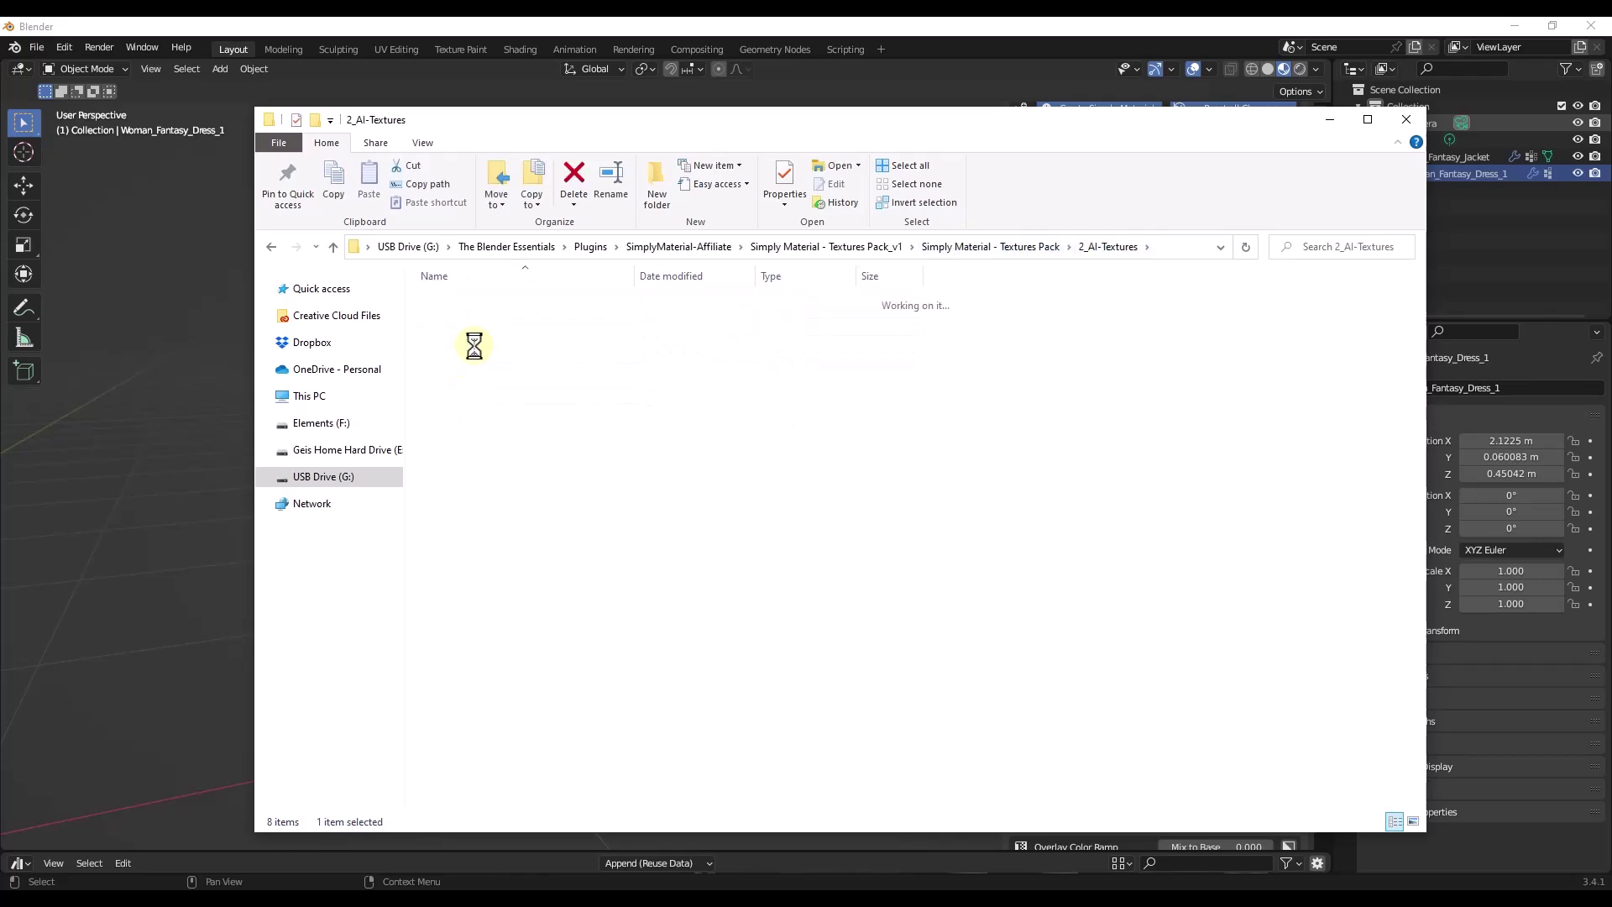
{"action": "right_click", "coordinate": [538, 446]}
{"action": "mouse_move", "coordinate": [671, 459]}
{"action": "left_click", "coordinate": [781, 477]}
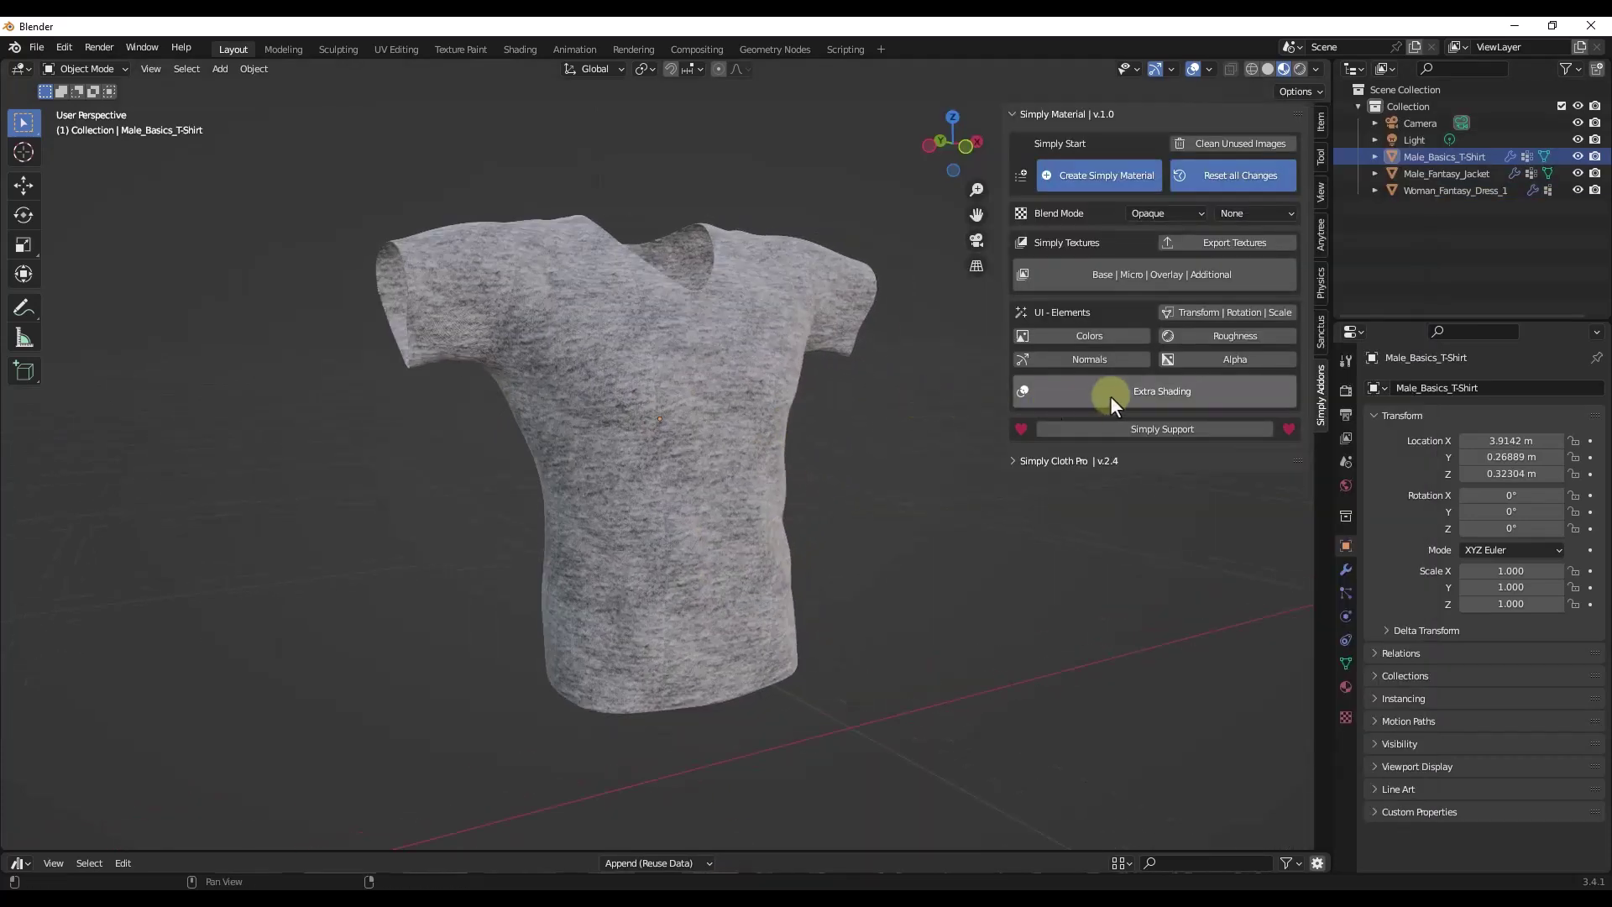
Show the Dirt effect in the T-shirt's Extra Shading and set its Scale to 3.9 and Intensity to 0.9.
{"action": "left_click", "coordinate": [1115, 397]}
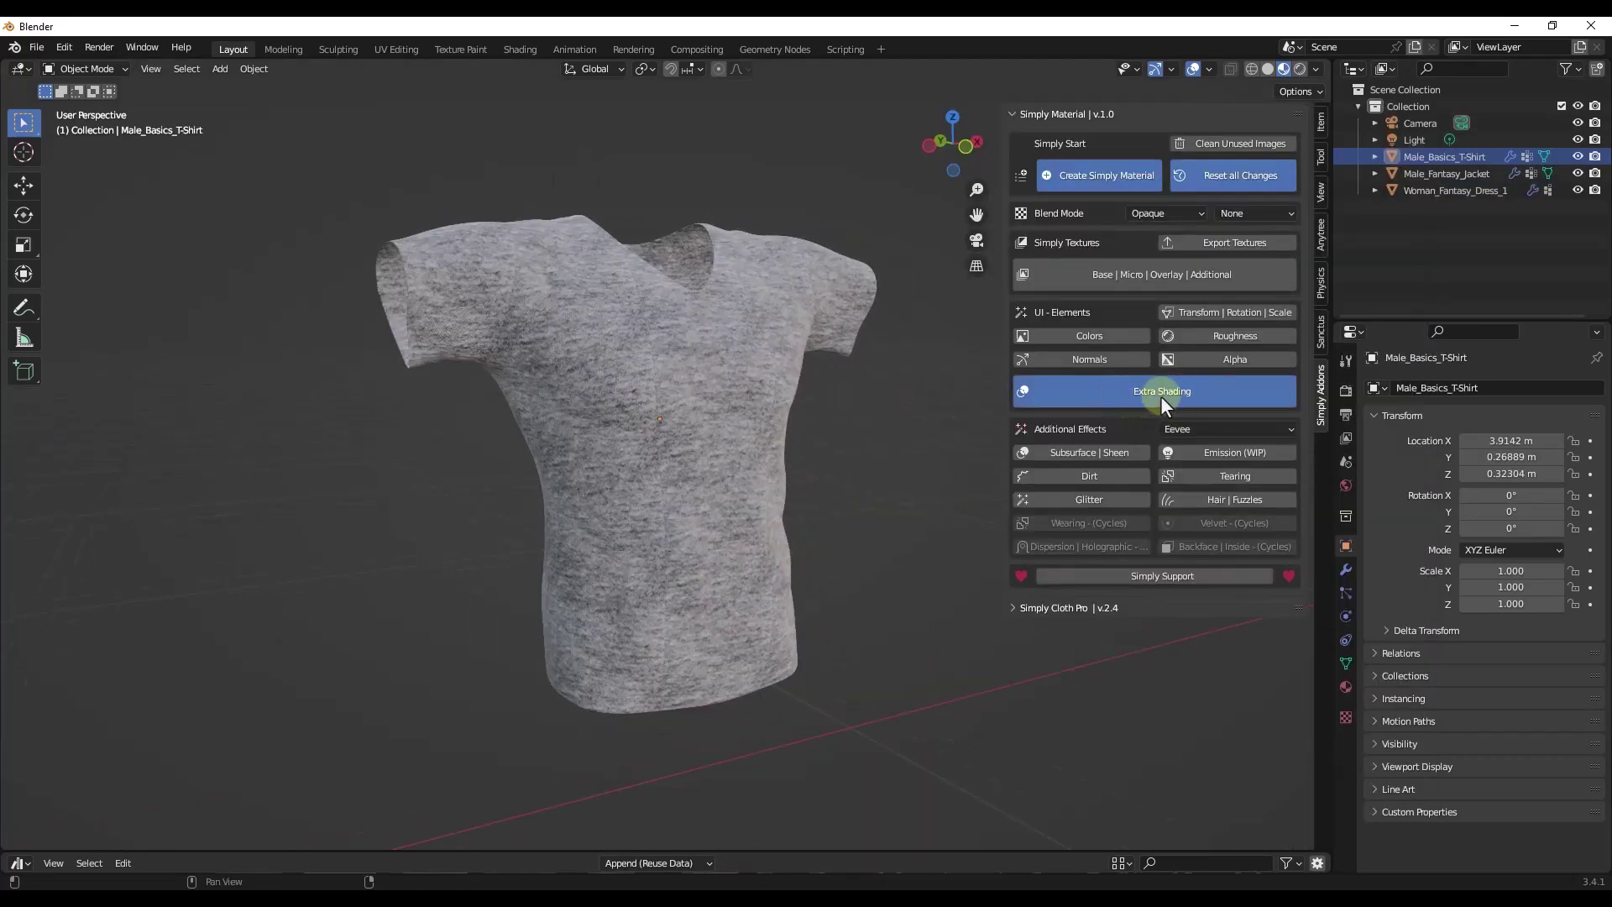
{"action": "left_click", "coordinate": [1090, 477]}
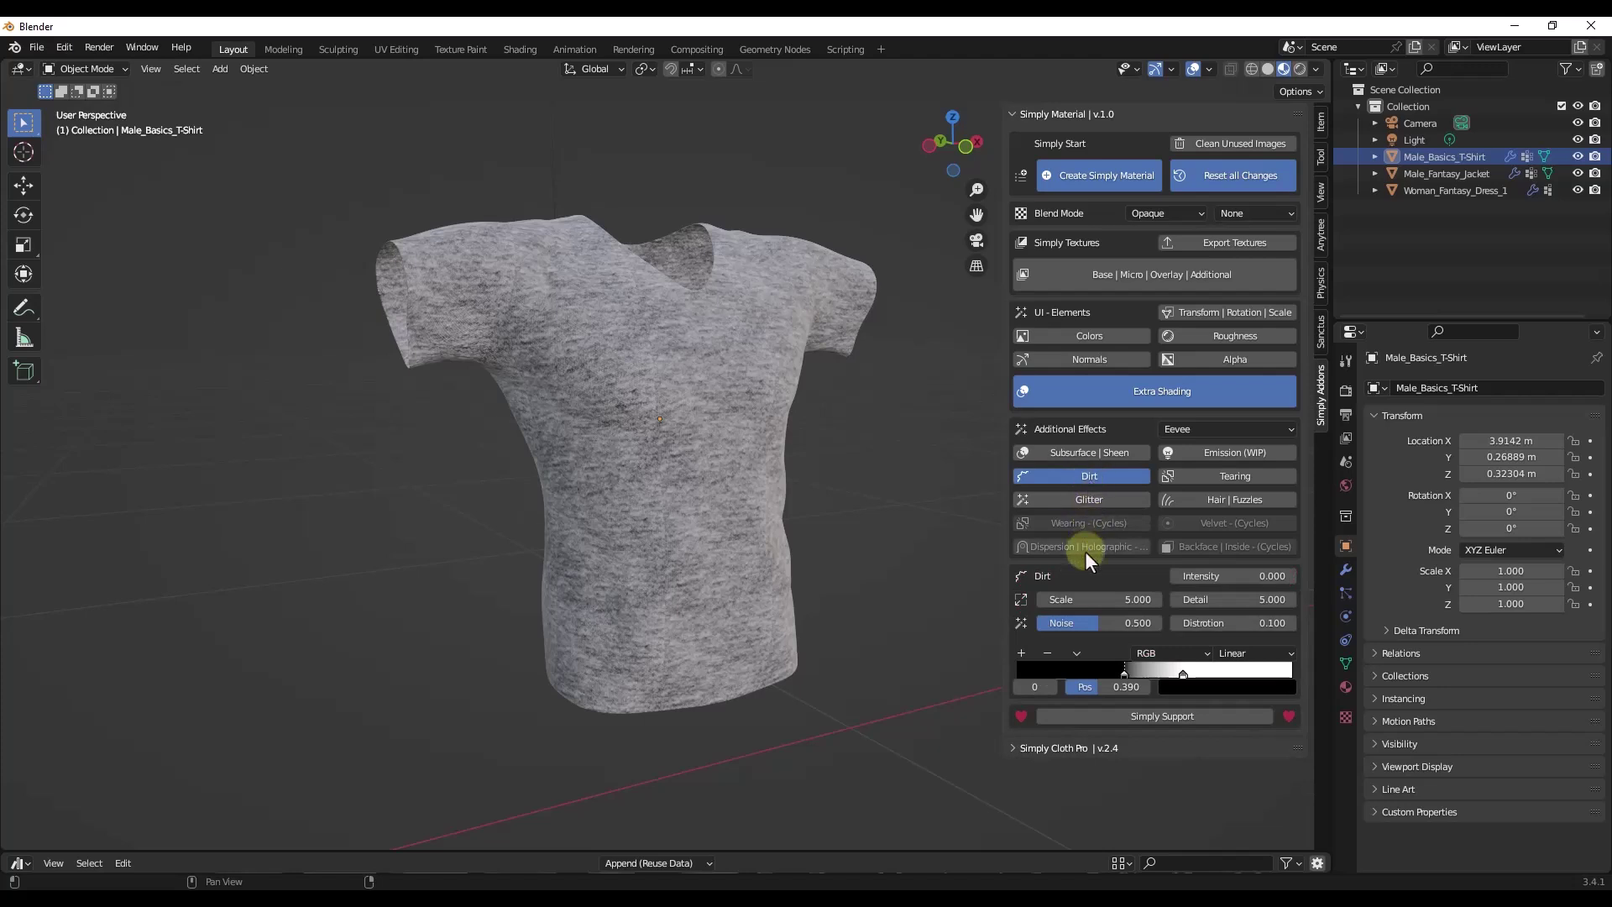
{"action": "mouse_move", "coordinate": [1100, 602]}
{"action": "left_mouse_down"}
{"action": "mouse_move", "coordinate": [1150, 601]}
{"action": "mouse_move", "coordinate": [1108, 601]}
{"action": "left_mouse_up"}
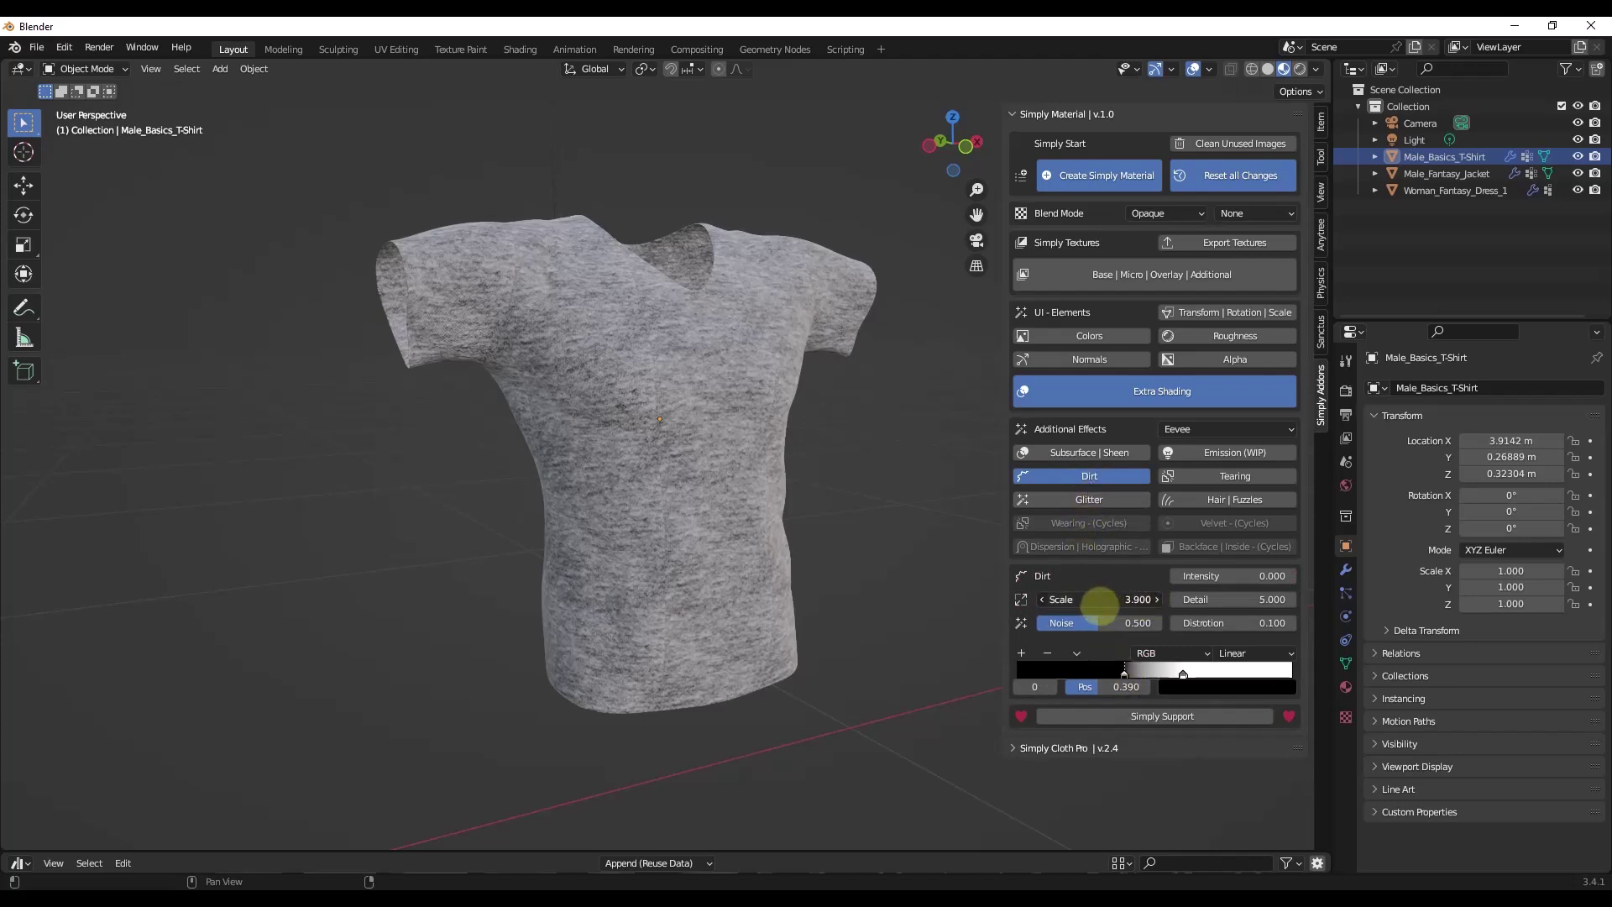
{"action": "left_click_drag", "start_coordinate": [1210, 573], "coordinate": [1230, 575]}
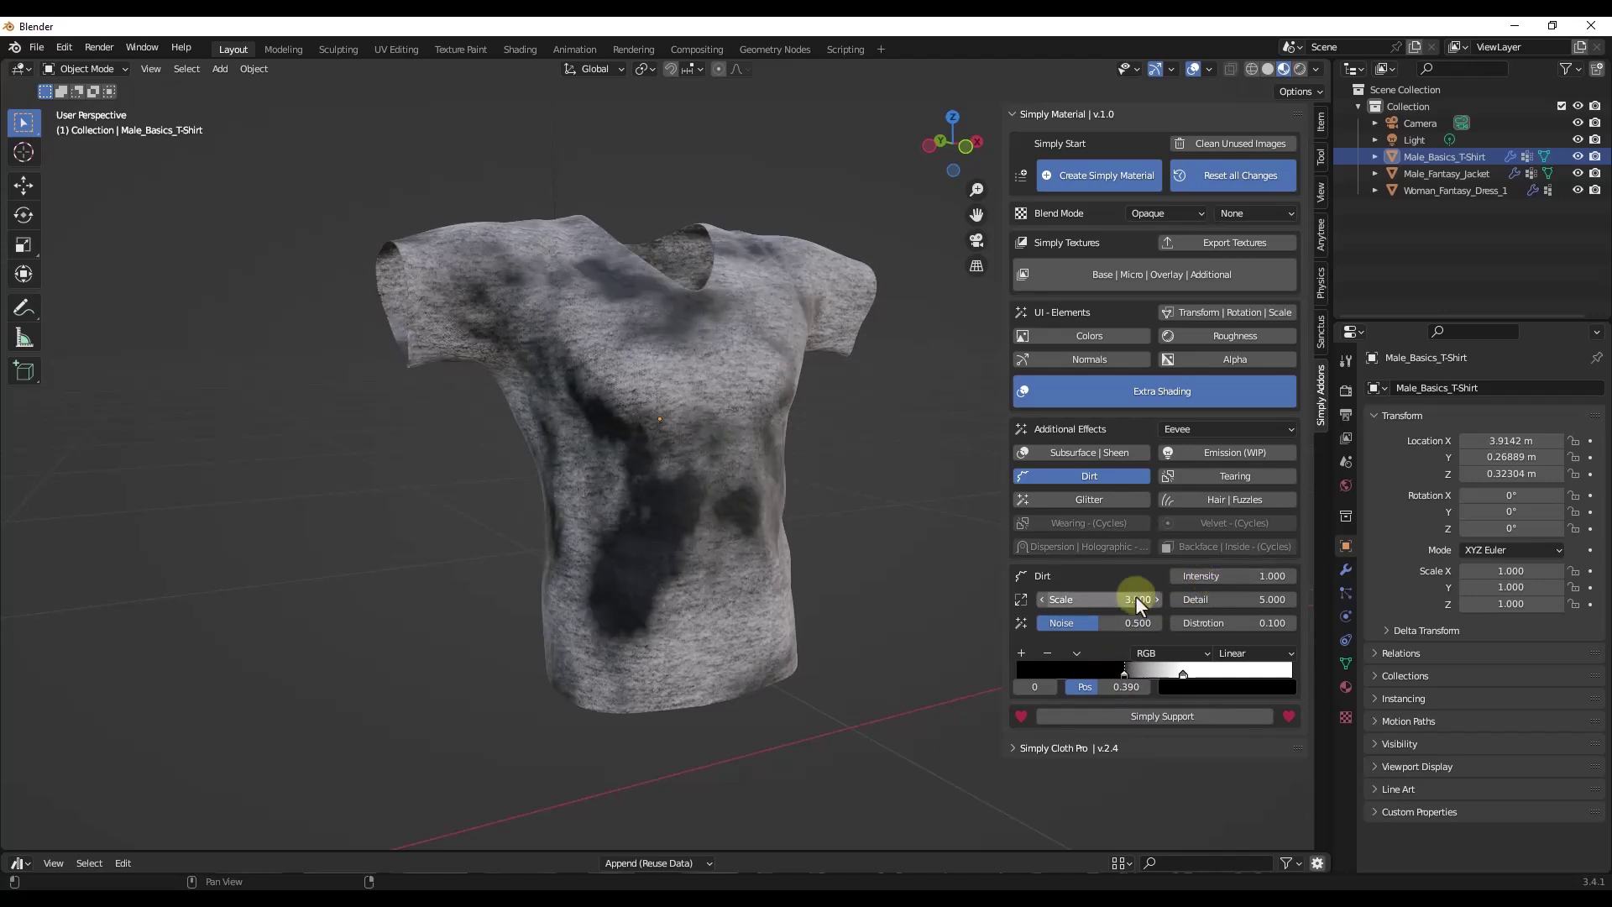
{"action": "left_click_drag", "start_coordinate": [1263, 572], "coordinate": [1267, 575]}
Lighten the dirt ramp's dark stop to gray and set the dirt's Noise to 0.315 and Scale to 2.
{"action": "left_click", "coordinate": [1200, 685]}
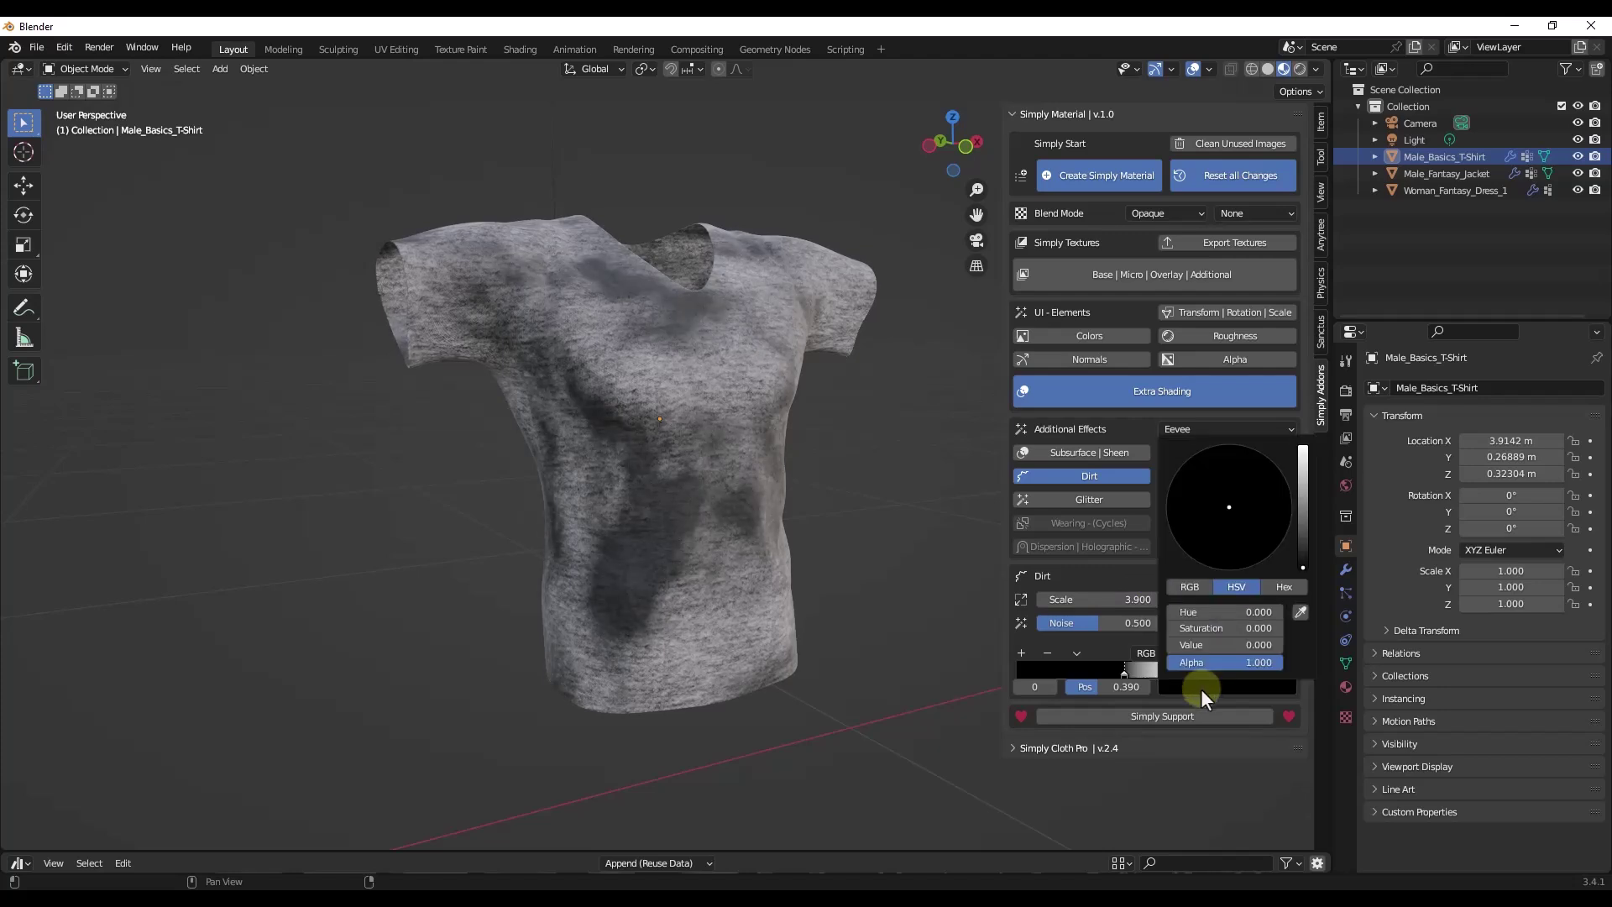
{"action": "mouse_move", "coordinate": [1300, 517]}
{"action": "left_mouse_down"}
{"action": "mouse_move", "coordinate": [1303, 554]}
{"action": "mouse_move", "coordinate": [1311, 489]}
{"action": "mouse_move", "coordinate": [1316, 502]}
{"action": "left_mouse_up"}
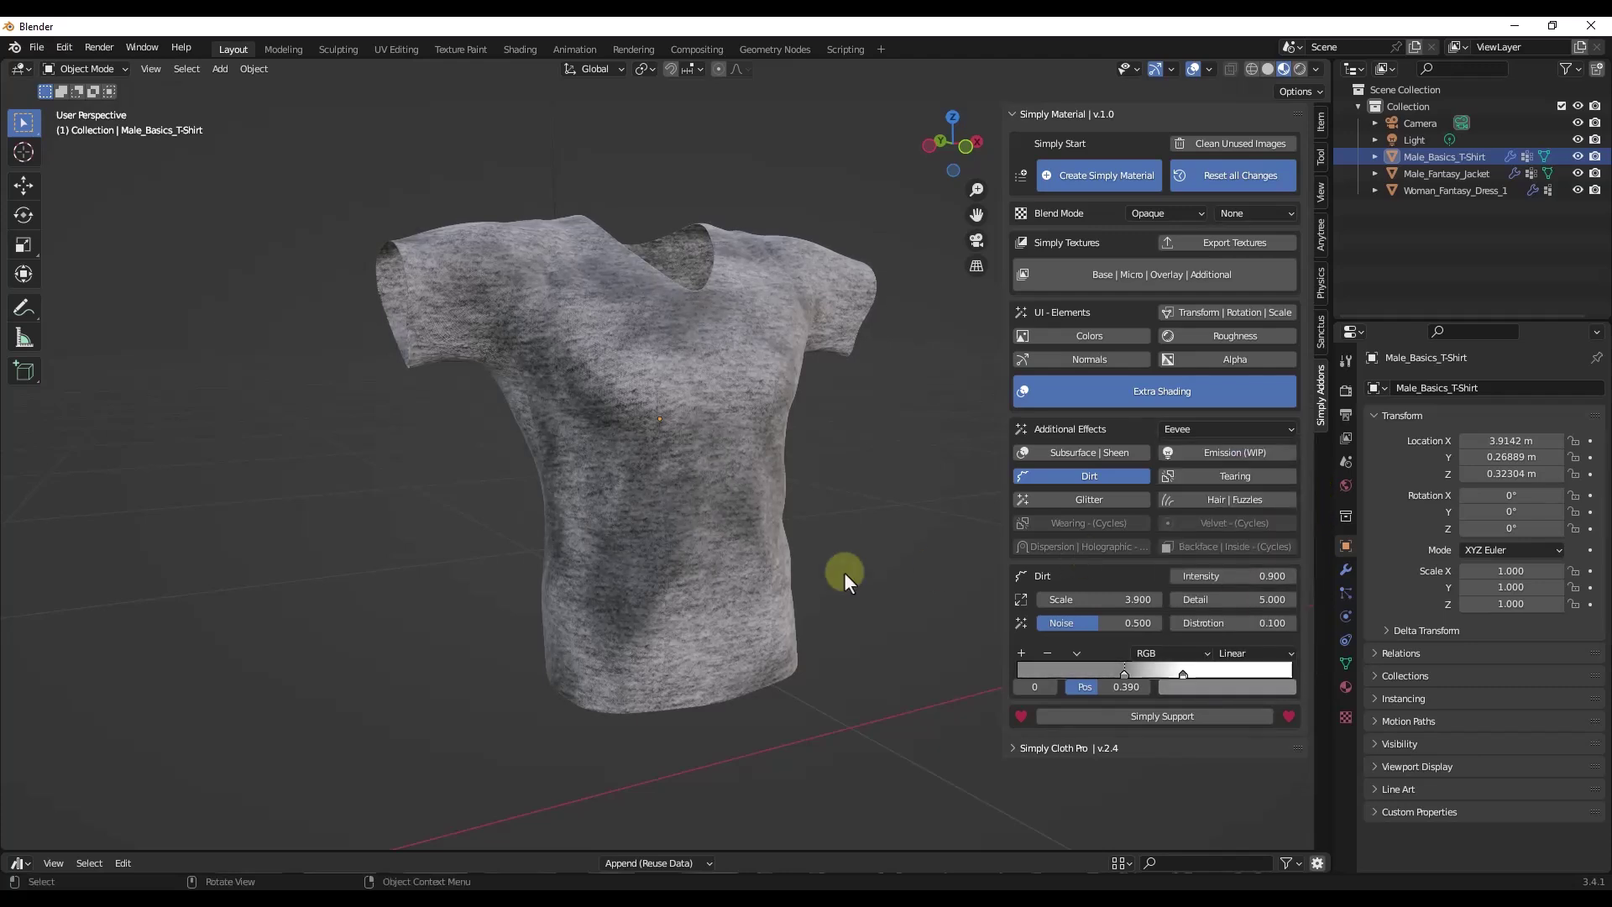
{"action": "mouse_move", "coordinate": [1090, 627]}
{"action": "left_mouse_down"}
{"action": "mouse_move", "coordinate": [1147, 628]}
{"action": "mouse_move", "coordinate": [1065, 637]}
{"action": "mouse_move", "coordinate": [1079, 644]}
{"action": "mouse_move", "coordinate": [1126, 601]}
{"action": "mouse_move", "coordinate": [1087, 598]}
{"action": "left_mouse_up"}
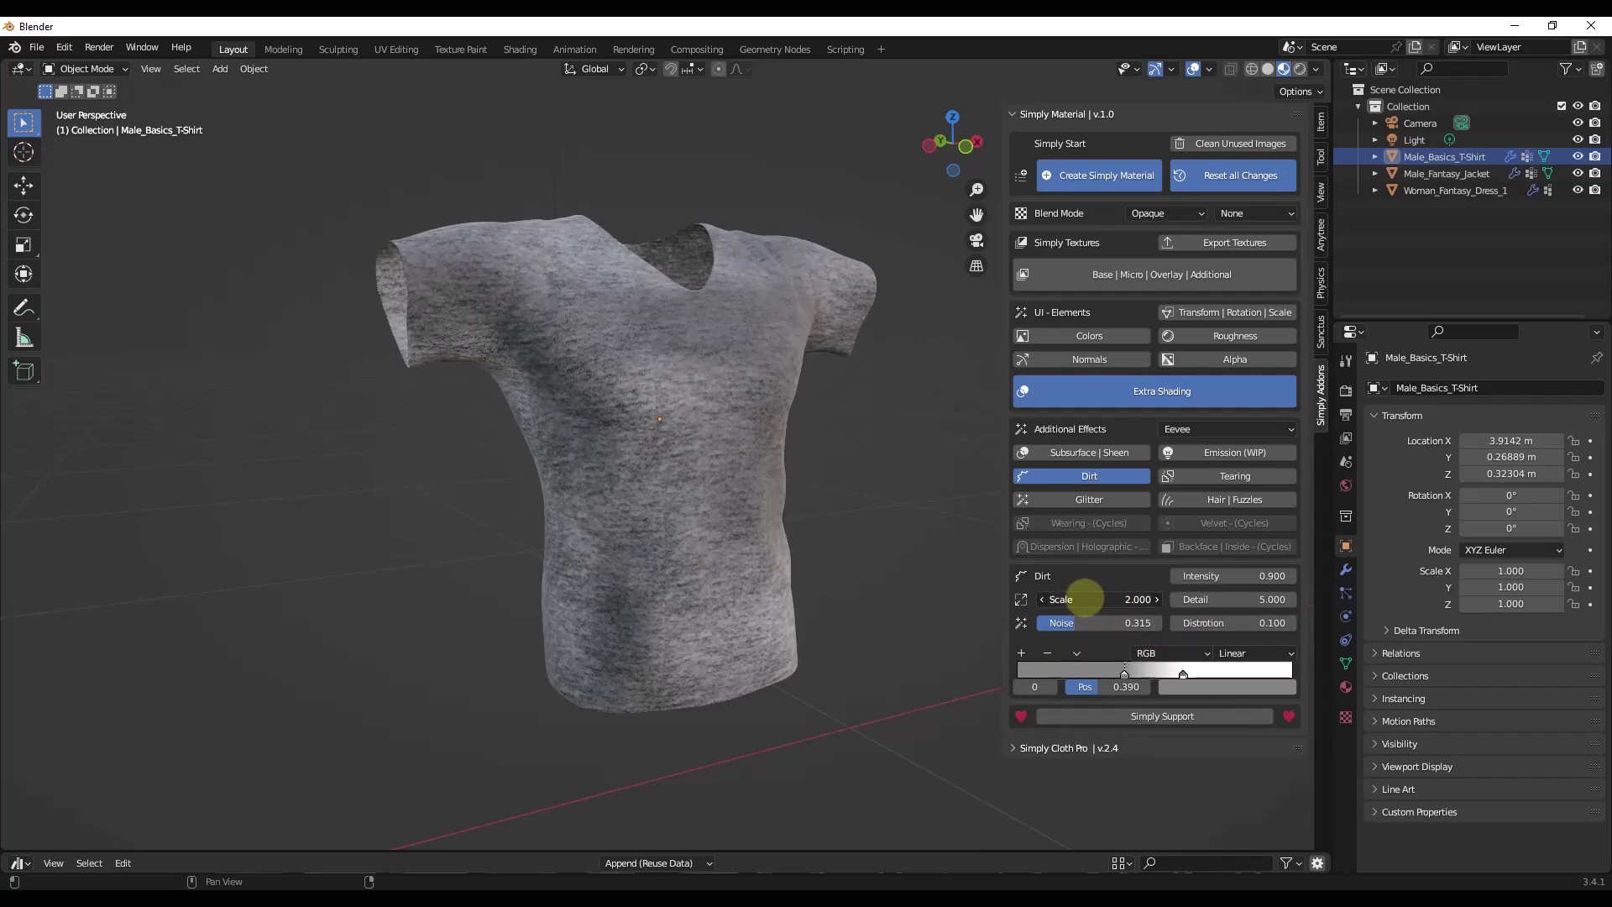
{"action": "middle_click_drag", "start_coordinate": [541, 396], "coordinate": [822, 443]}
{"action": "scroll", "coordinate": [536, 396], "scroll_direction": "up", "scroll_amount": 4}
{"action": "scroll", "coordinate": [379, 457], "scroll_direction": "down", "scroll_amount": 6}
{"action": "middle_click_drag", "start_coordinate": [647, 461], "coordinate": [1261, 476]}
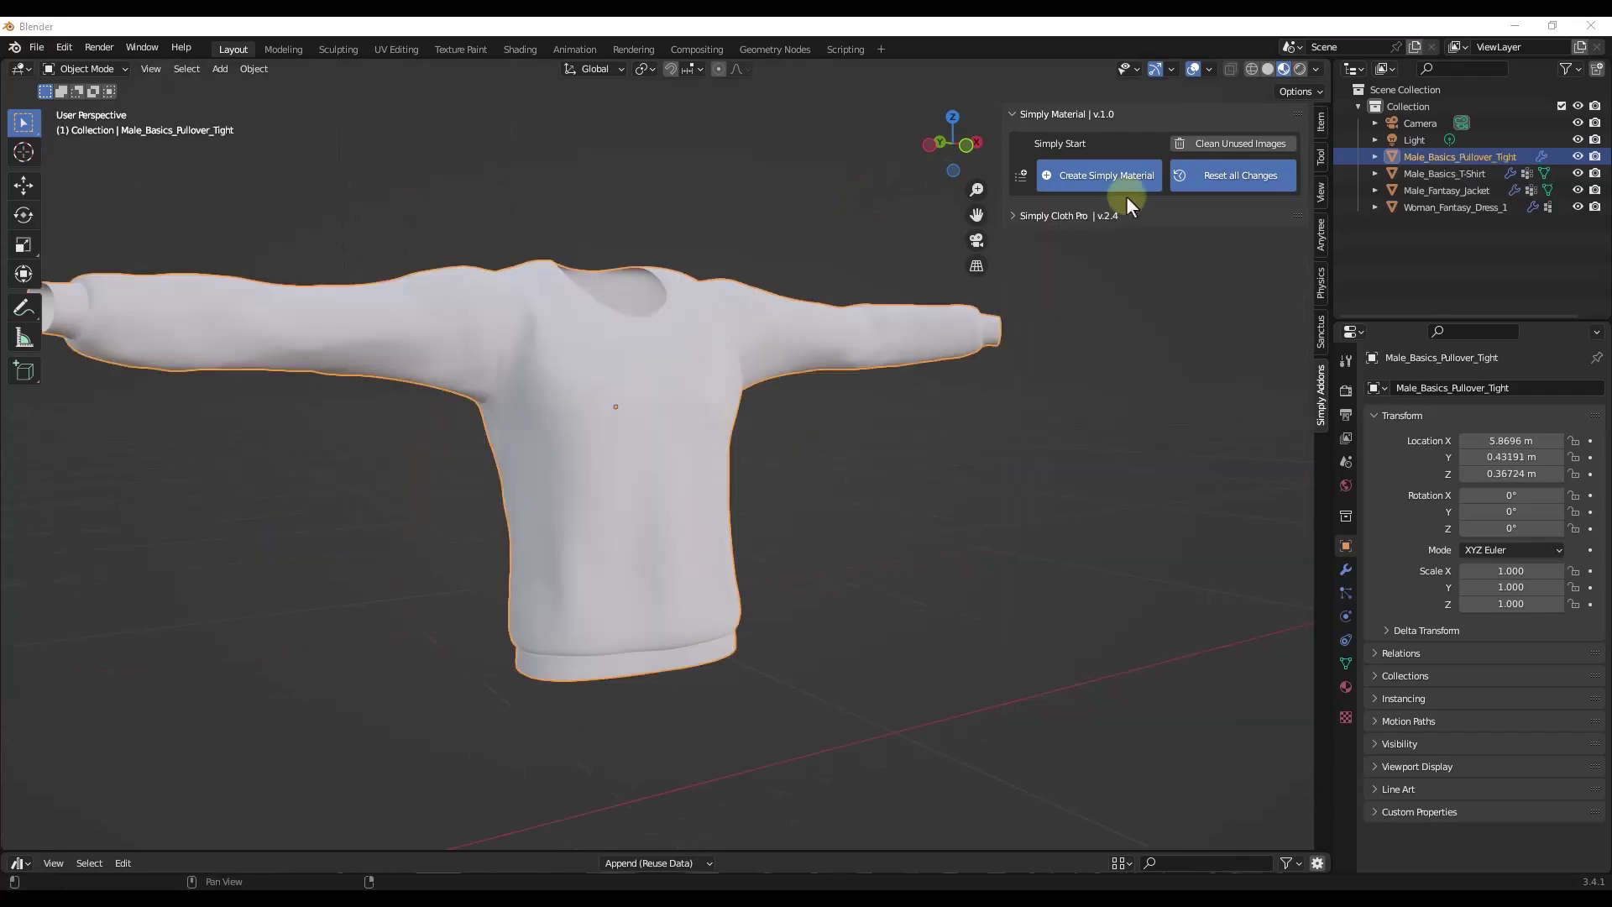
Create a Simply Material on the tight pullover and check its fabric up close.
{"action": "left_click", "coordinate": [1106, 177]}
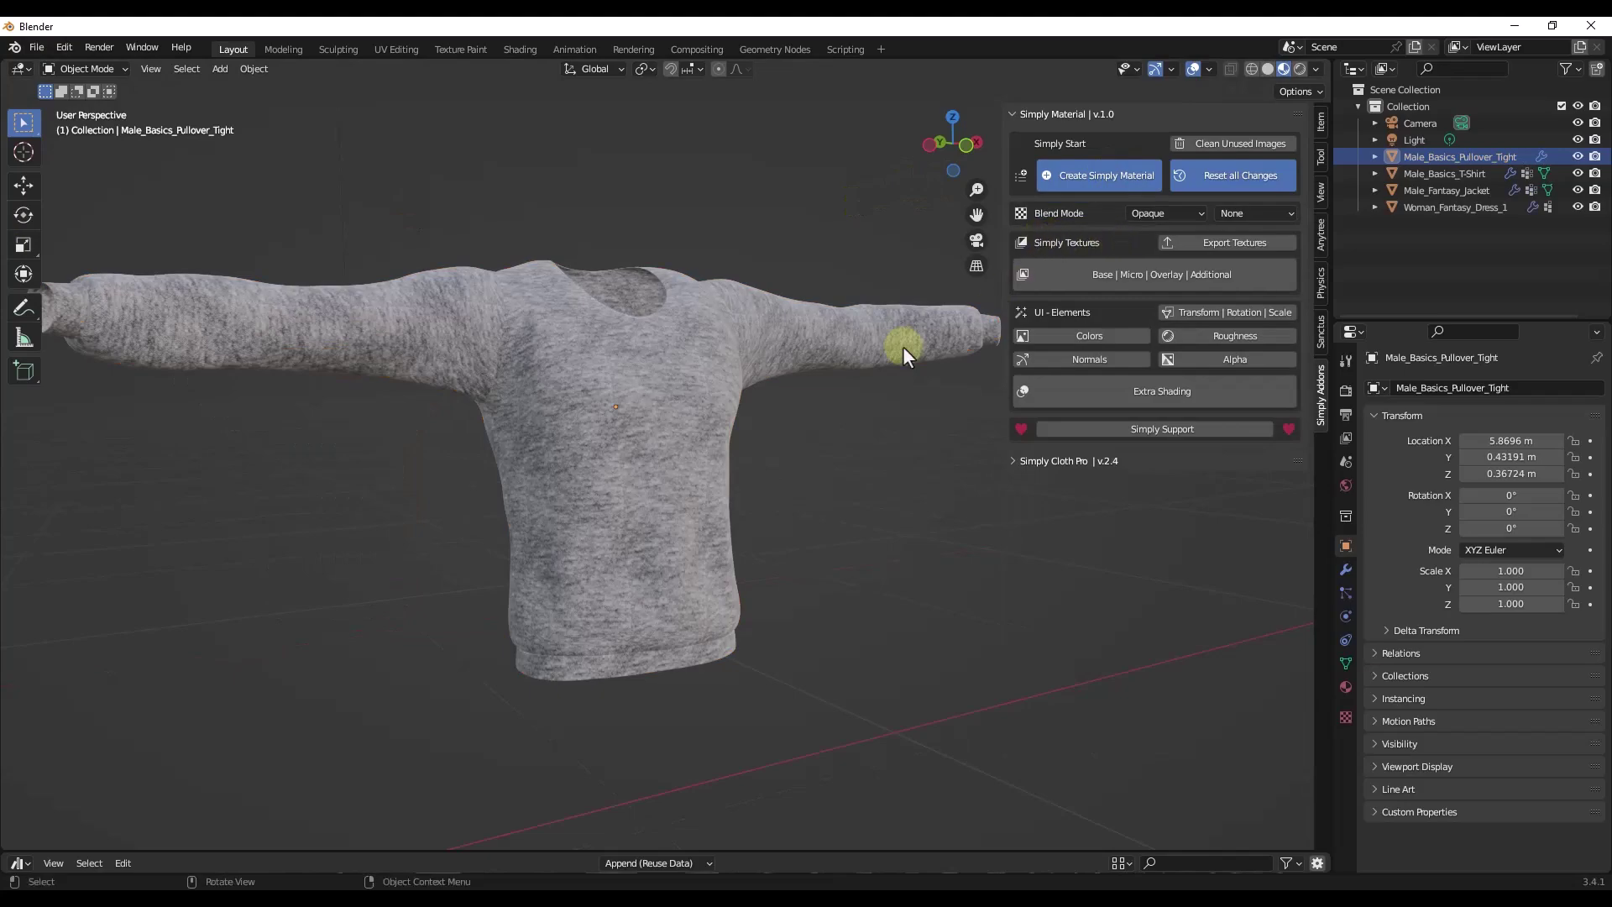
{"action": "middle_click_drag", "start_coordinate": [621, 381], "coordinate": [562, 369]}
{"action": "scroll", "coordinate": [461, 337], "scroll_direction": "up", "scroll_amount": 5}
{"action": "scroll", "coordinate": [461, 338], "scroll_direction": "down", "scroll_amount": 5}
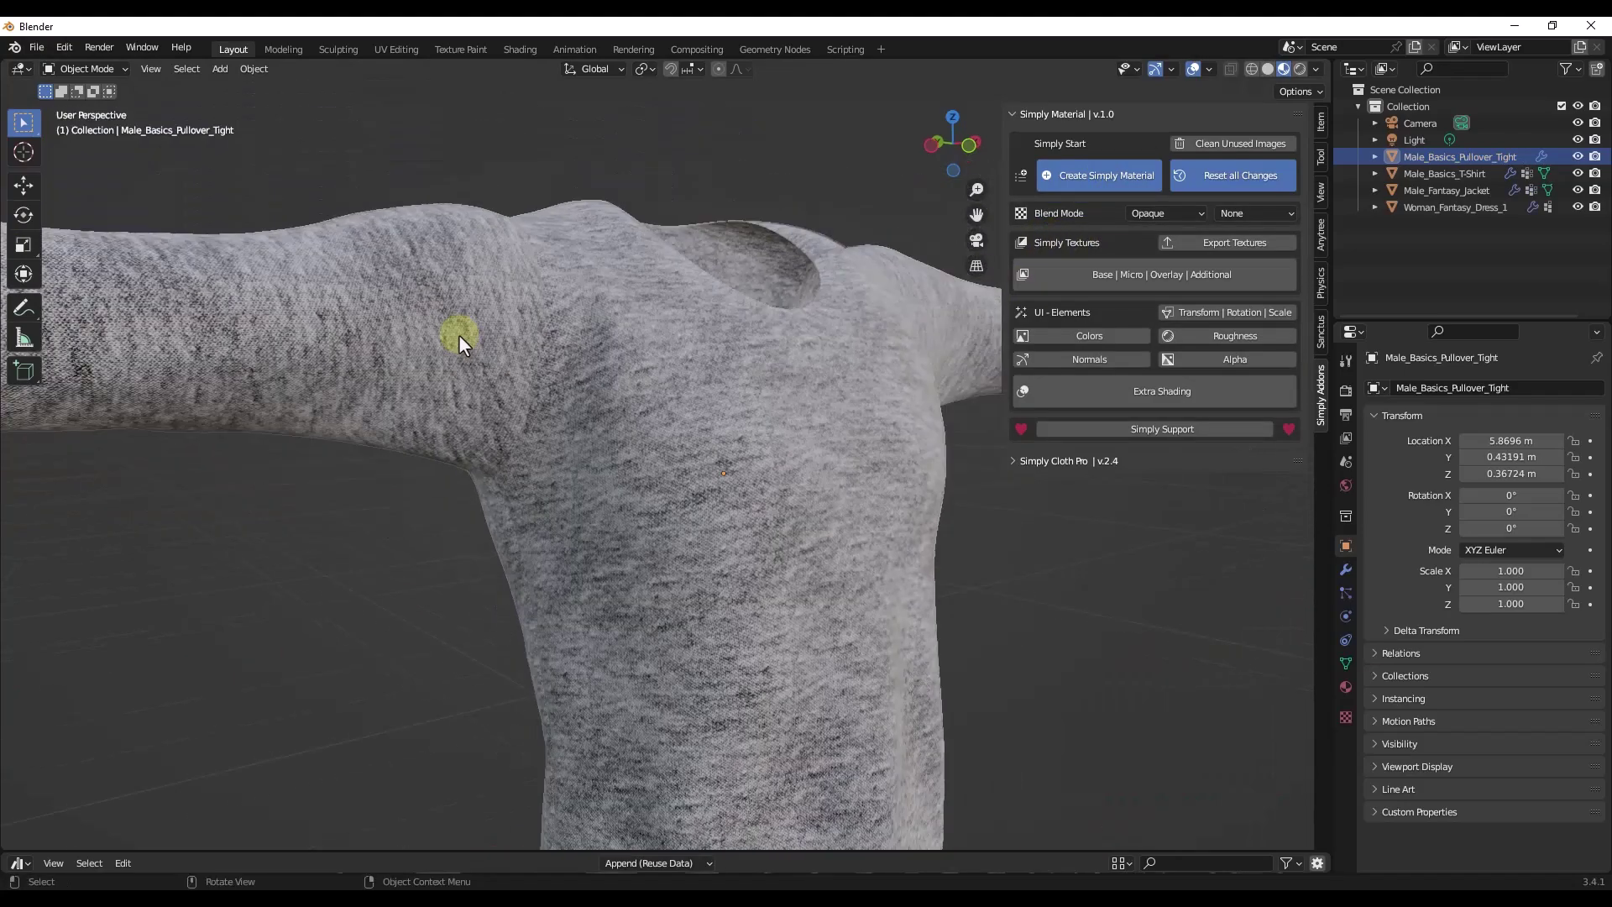
Create Hair Fuzzies on the pullover through its Extra Shading effects and inspect them up close.
{"action": "left_click", "coordinate": [1160, 388]}
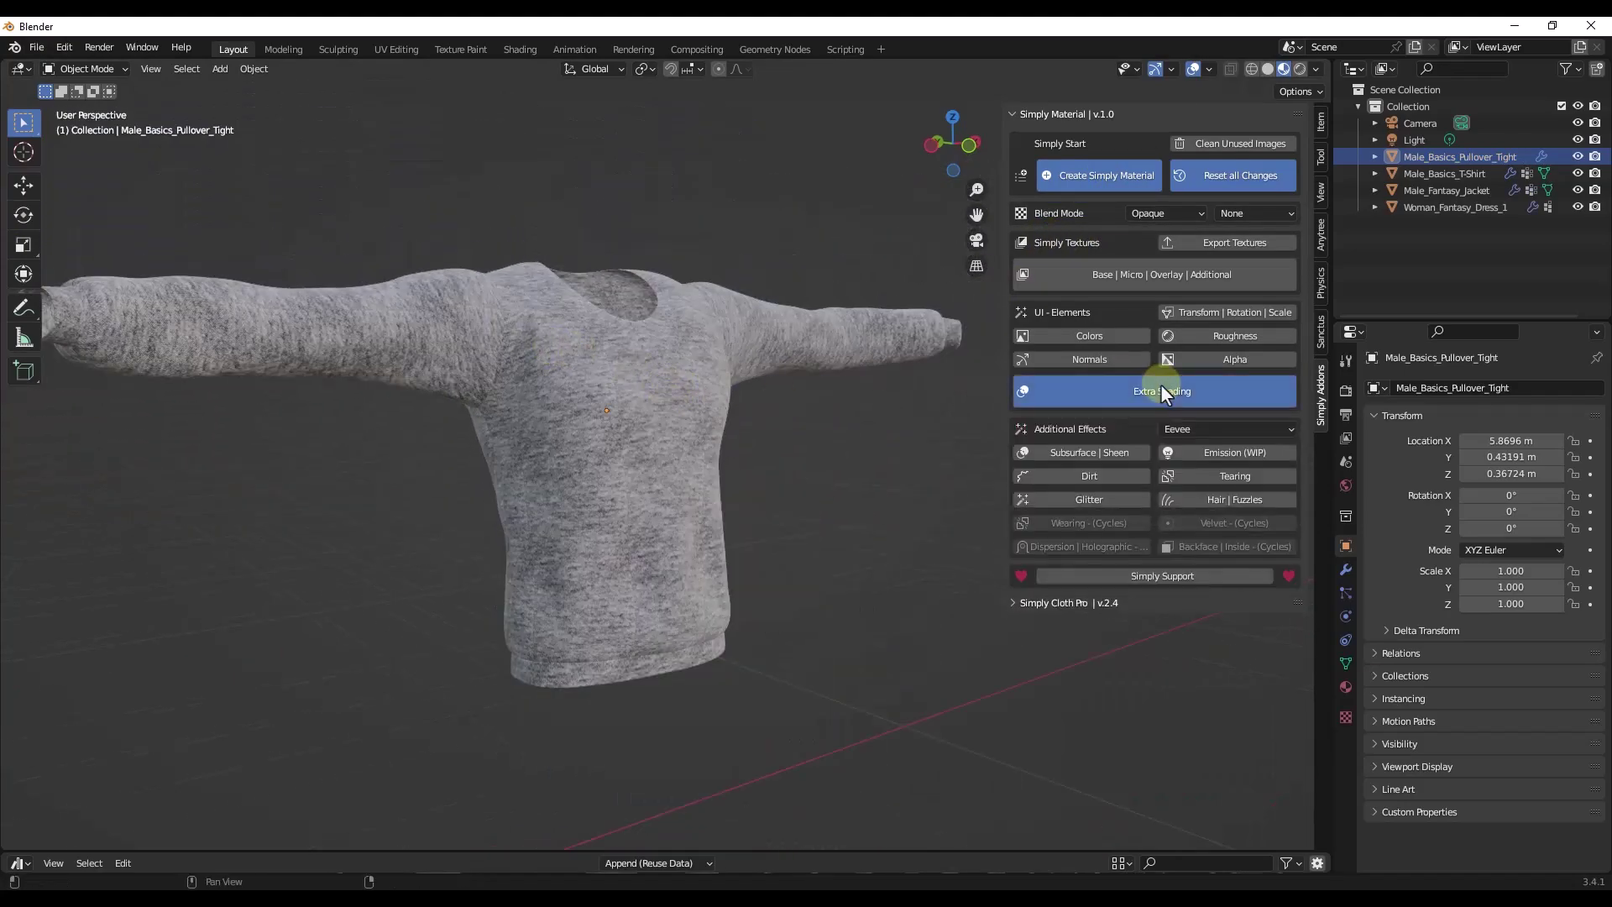
{"action": "left_click", "coordinate": [1226, 502]}
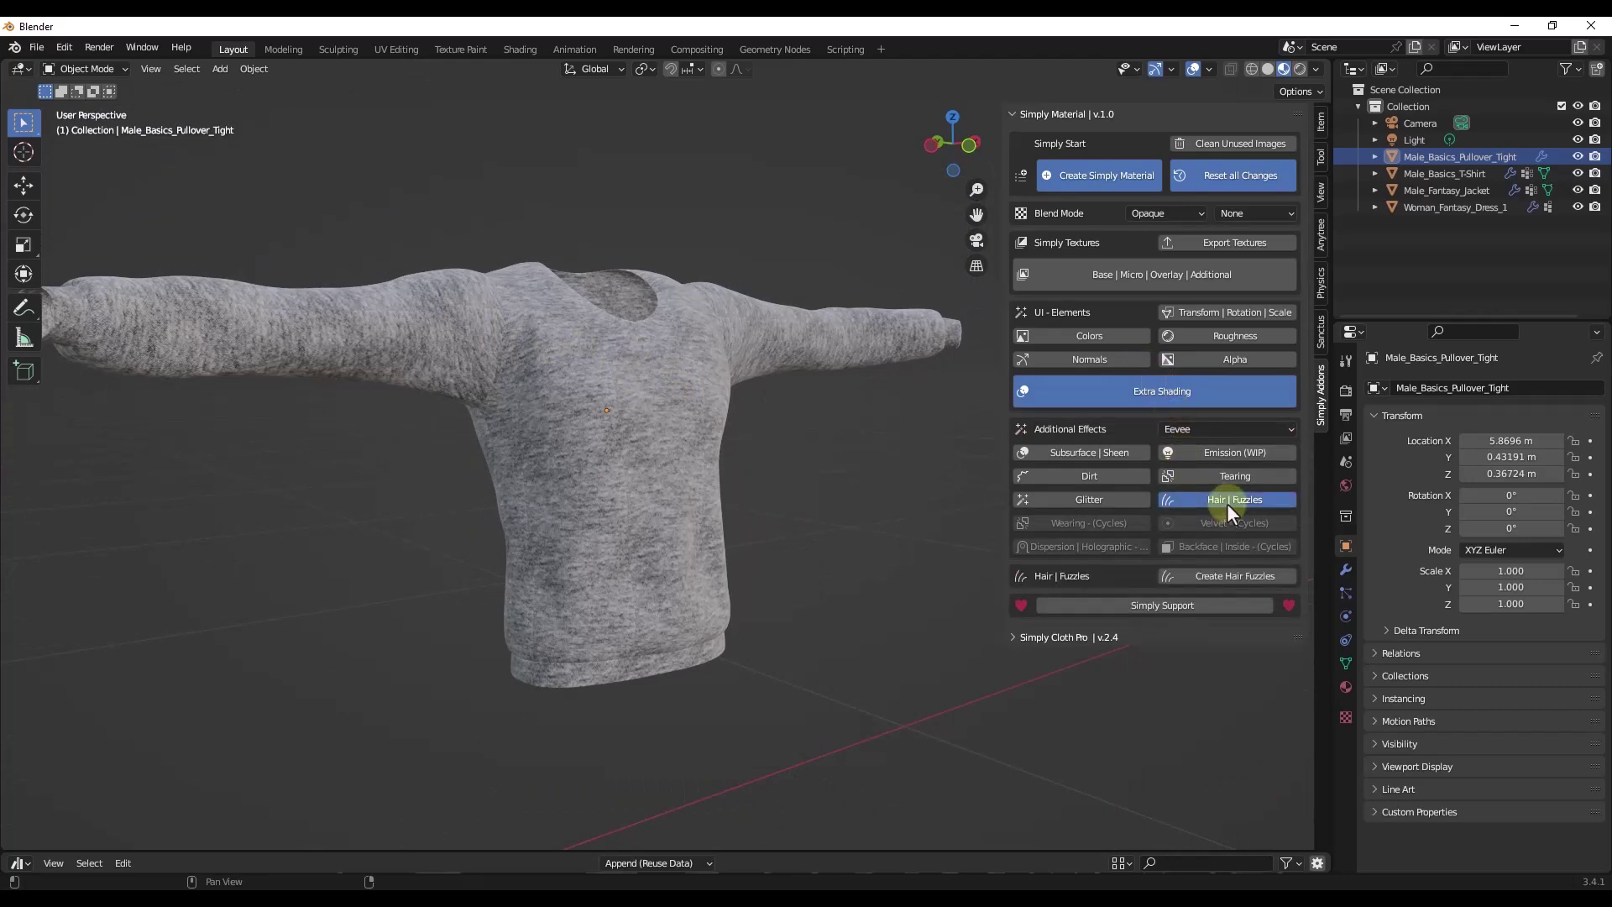
{"action": "left_click", "coordinate": [1187, 576]}
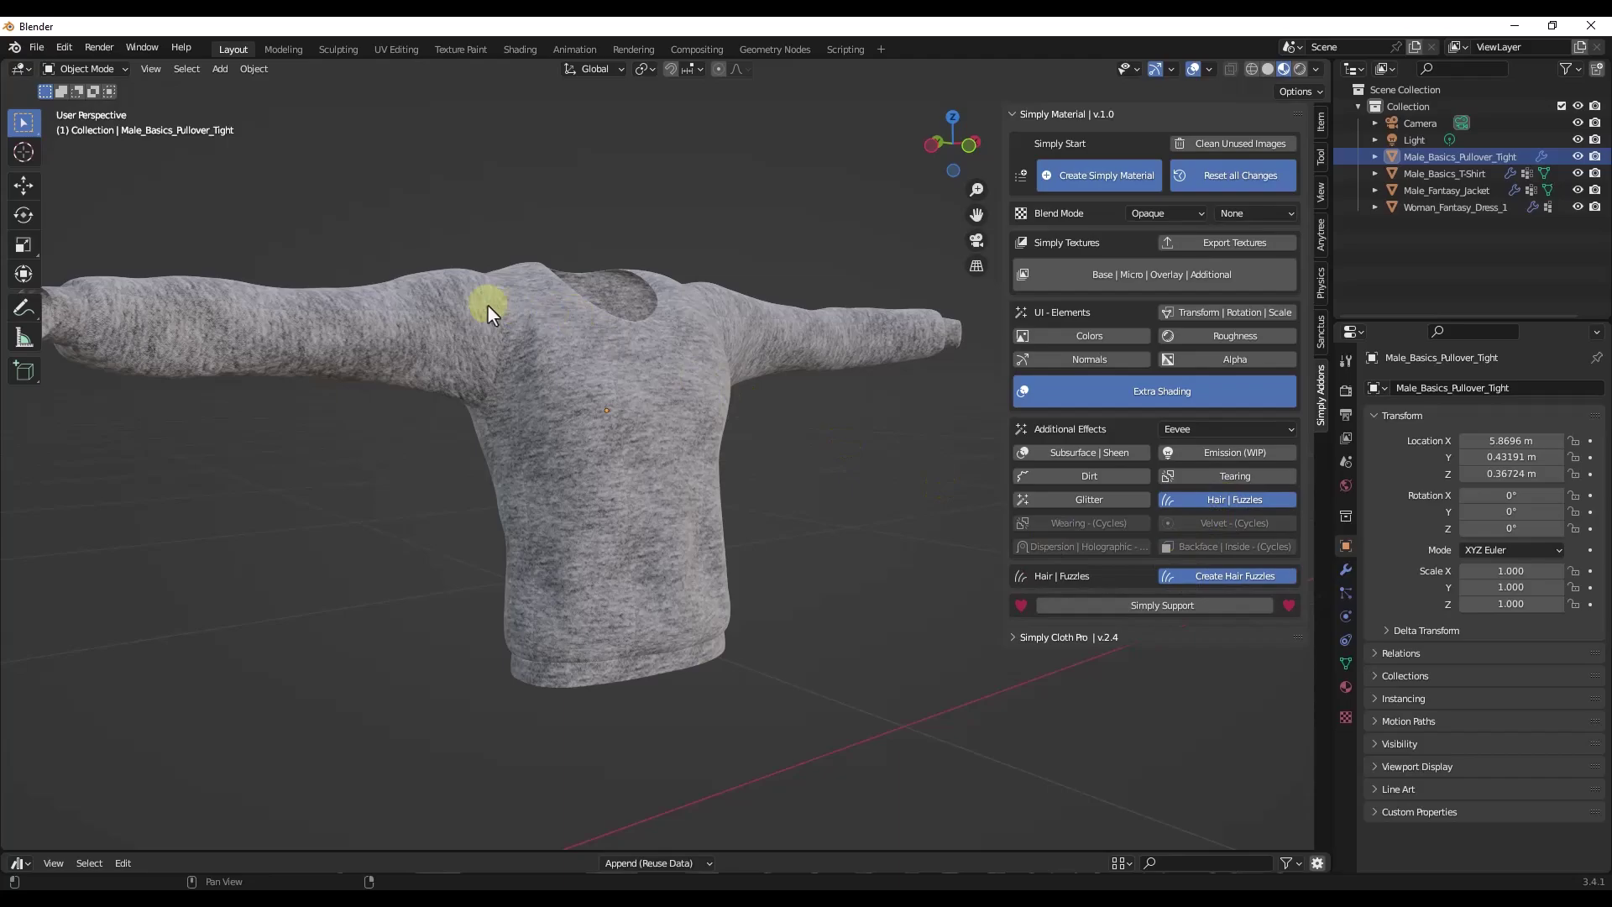
{"action": "scroll", "coordinate": [467, 285], "scroll_direction": "up", "scroll_amount": 8}
{"action": "scroll", "coordinate": [504, 256], "scroll_direction": "down", "scroll_amount": 8}
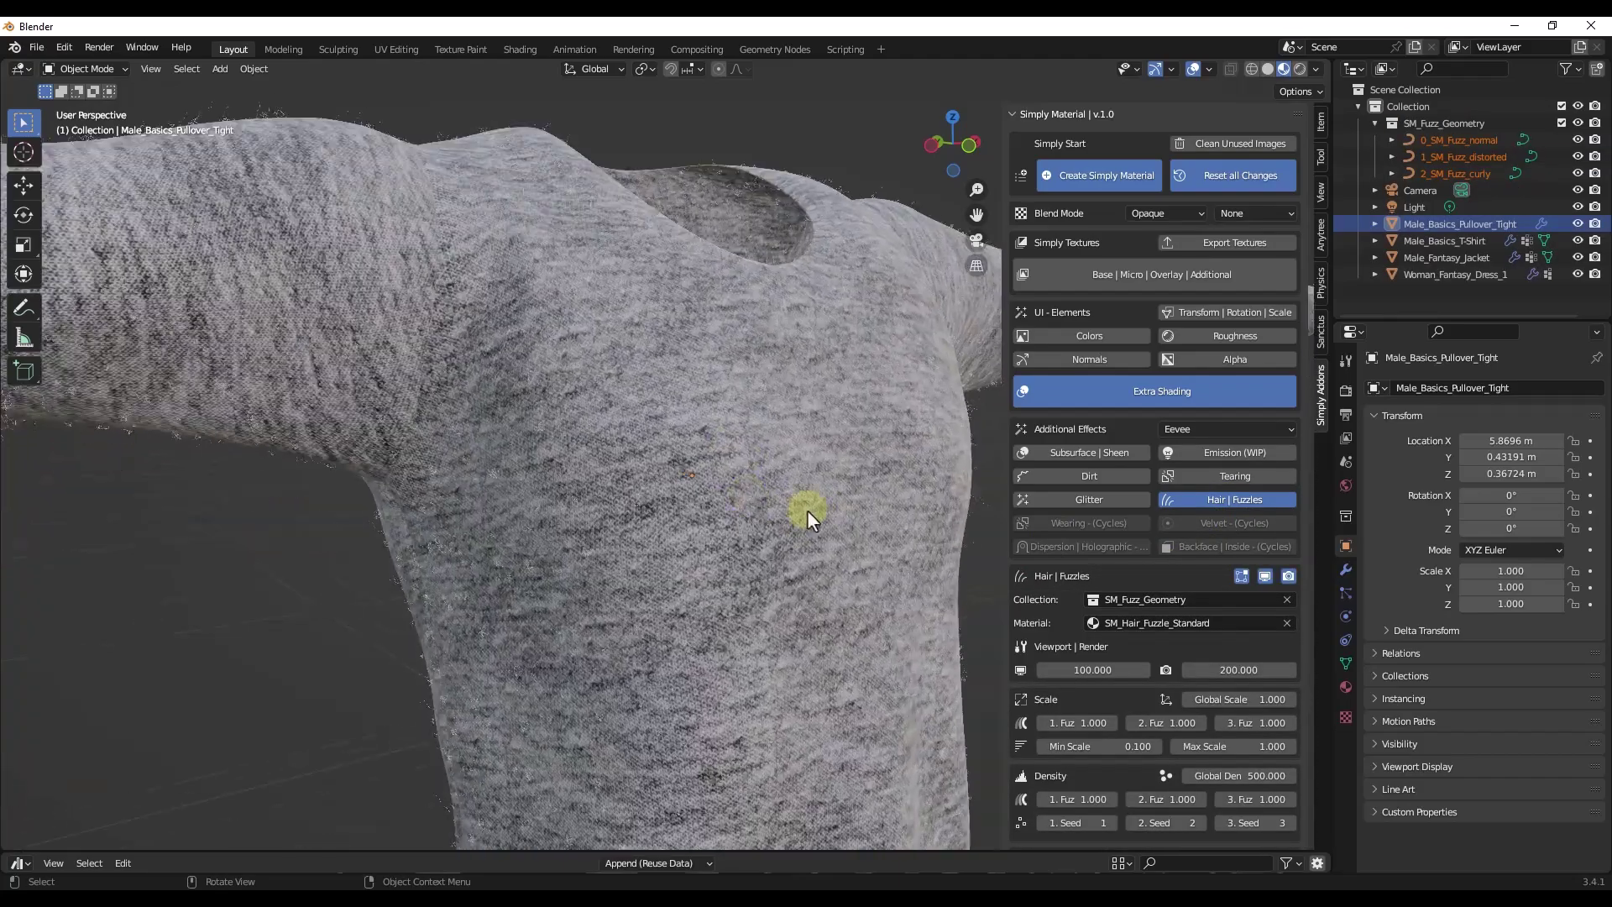
Set the scale of the pullover's first fuzz type to 1.1 and inspect the fuzz on the selected pullover.
{"action": "left_click_drag", "start_coordinate": [1081, 722], "coordinate": [1104, 723]}
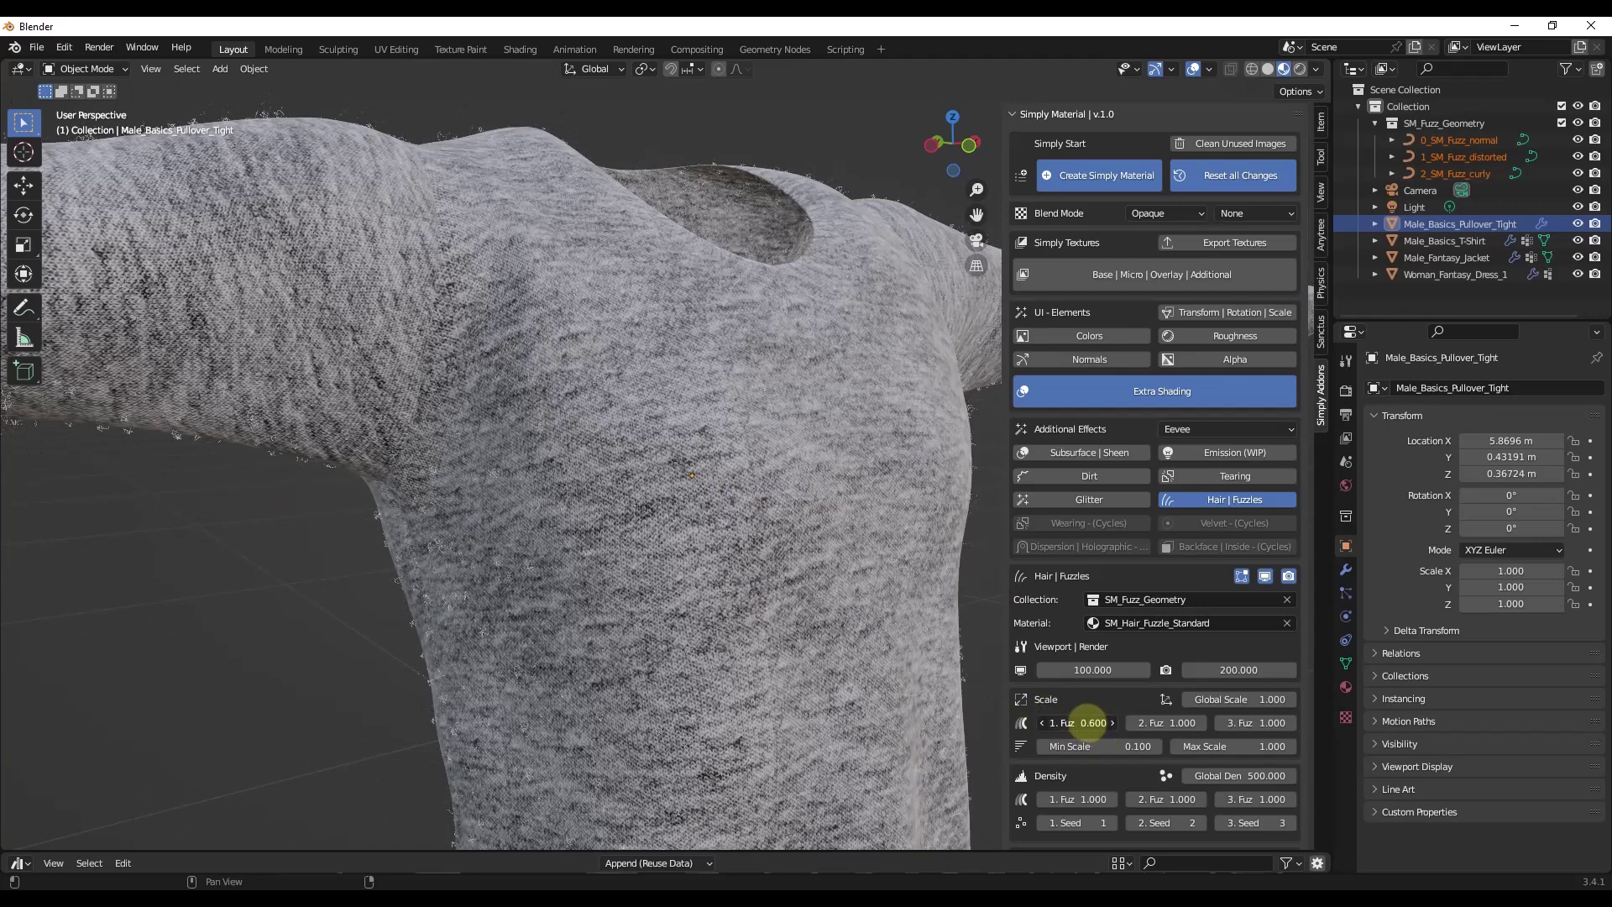
{"action": "left_click_drag", "start_coordinate": [1081, 723], "coordinate": [1106, 723]}
{"action": "scroll", "coordinate": [567, 315], "scroll_direction": "down", "scroll_amount": 5}
{"action": "mouse_move", "coordinate": [672, 374]}
{"action": "middle_mouse_down"}
{"action": "mouse_move", "coordinate": [698, 386]}
{"action": "mouse_move", "coordinate": [676, 371]}
{"action": "middle_mouse_up"}
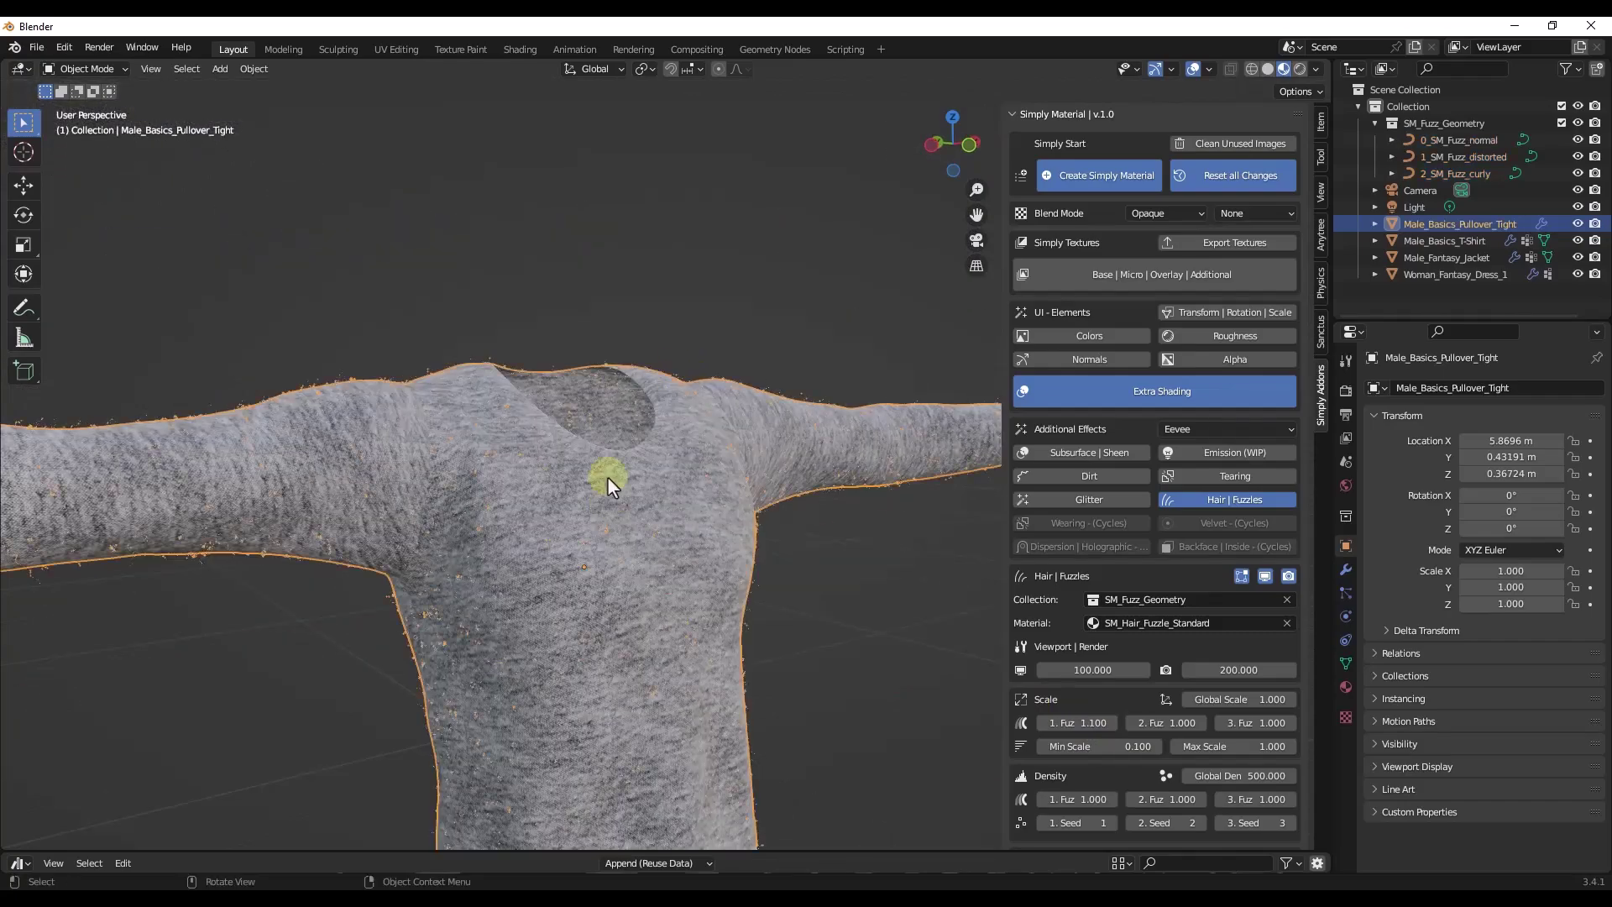
{"action": "left_click", "coordinate": [612, 542]}
{"action": "scroll", "coordinate": [601, 541], "scroll_direction": "up", "scroll_amount": 4}
{"action": "mouse_move", "coordinate": [601, 541]}
{"action": "middle_mouse_down"}
{"action": "mouse_move", "coordinate": [668, 521]}
{"action": "mouse_move", "coordinate": [619, 532]}
{"action": "middle_mouse_up"}
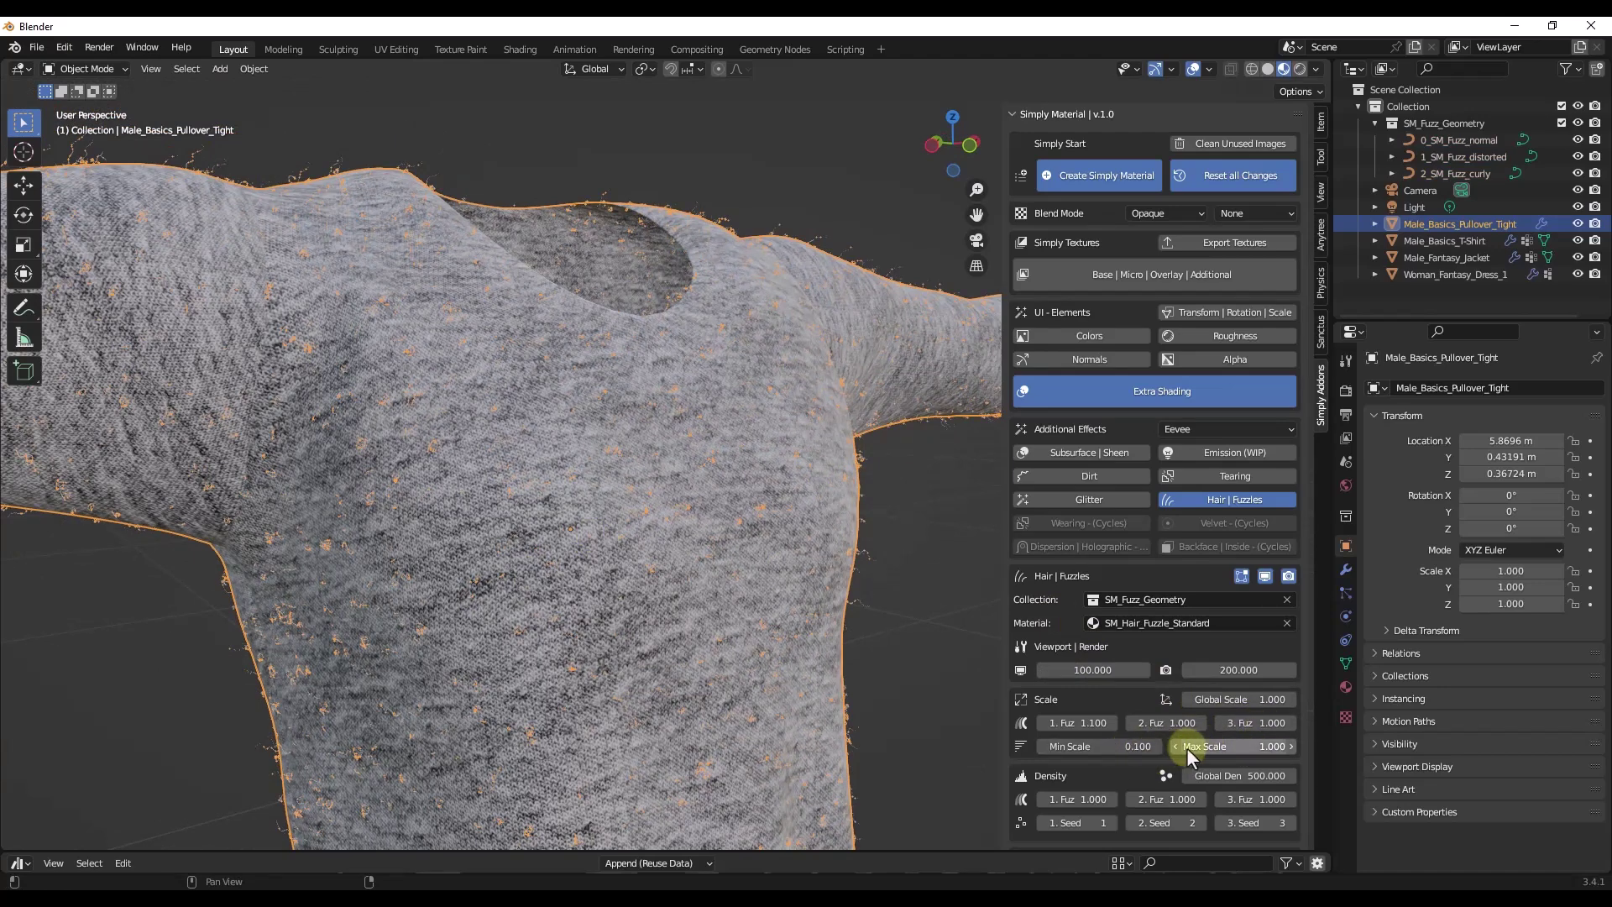
{"action": "scroll", "coordinate": [1187, 747], "scroll_direction": "down", "scroll_amount": 1}
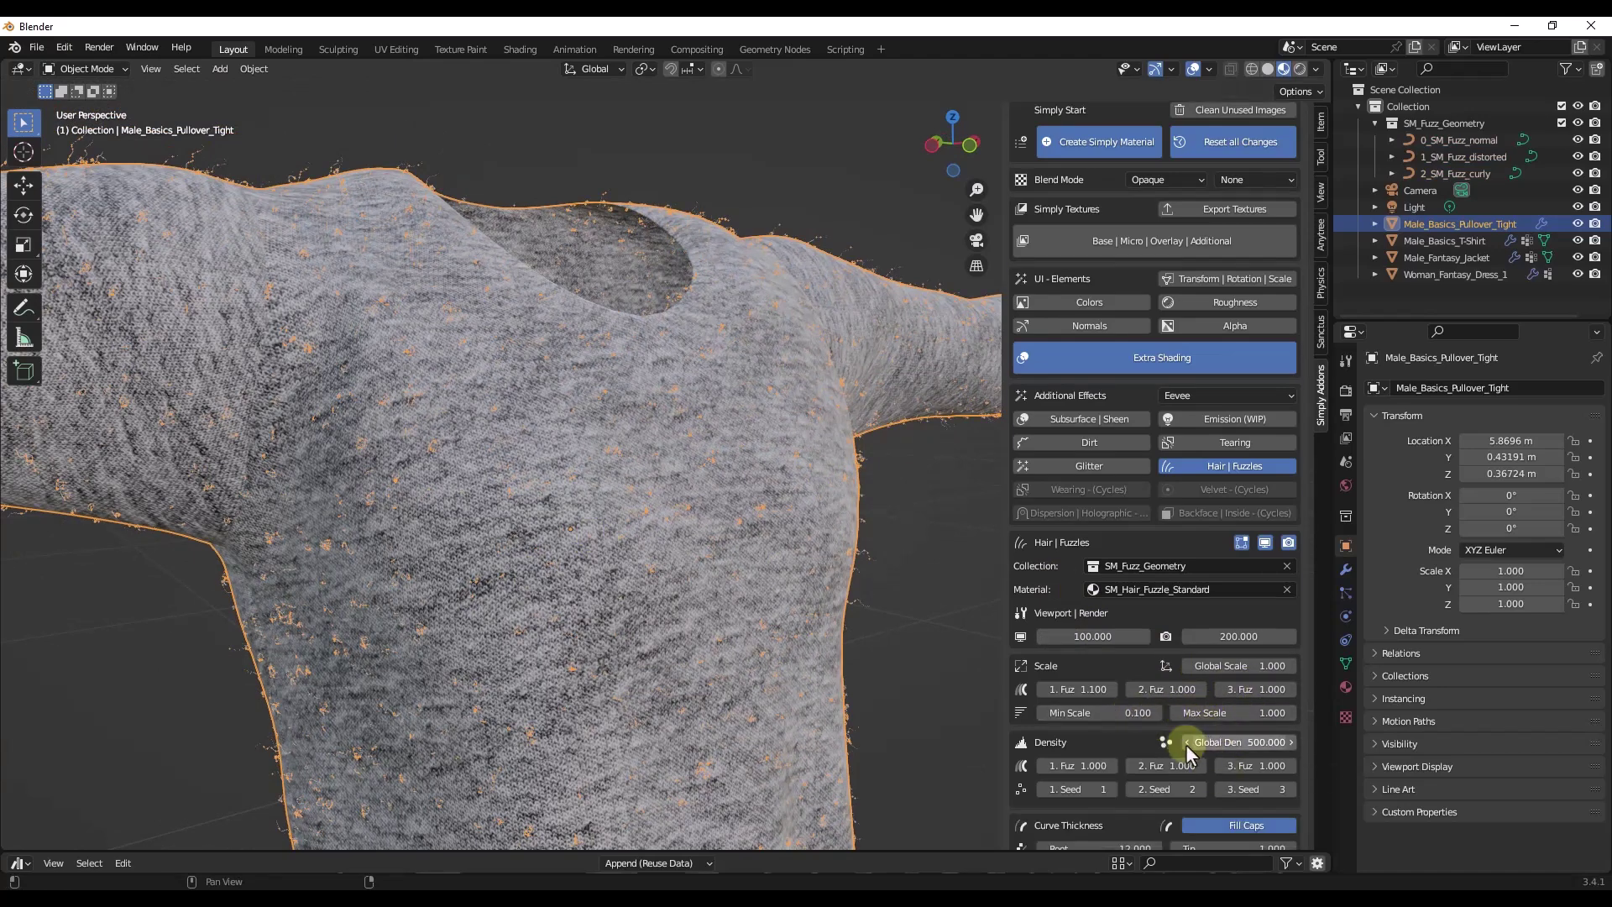
Set the global density of the pullover's fuzz to 1000 and inspect the fuzz on the garment.
{"action": "left_click", "coordinate": [1261, 742]}
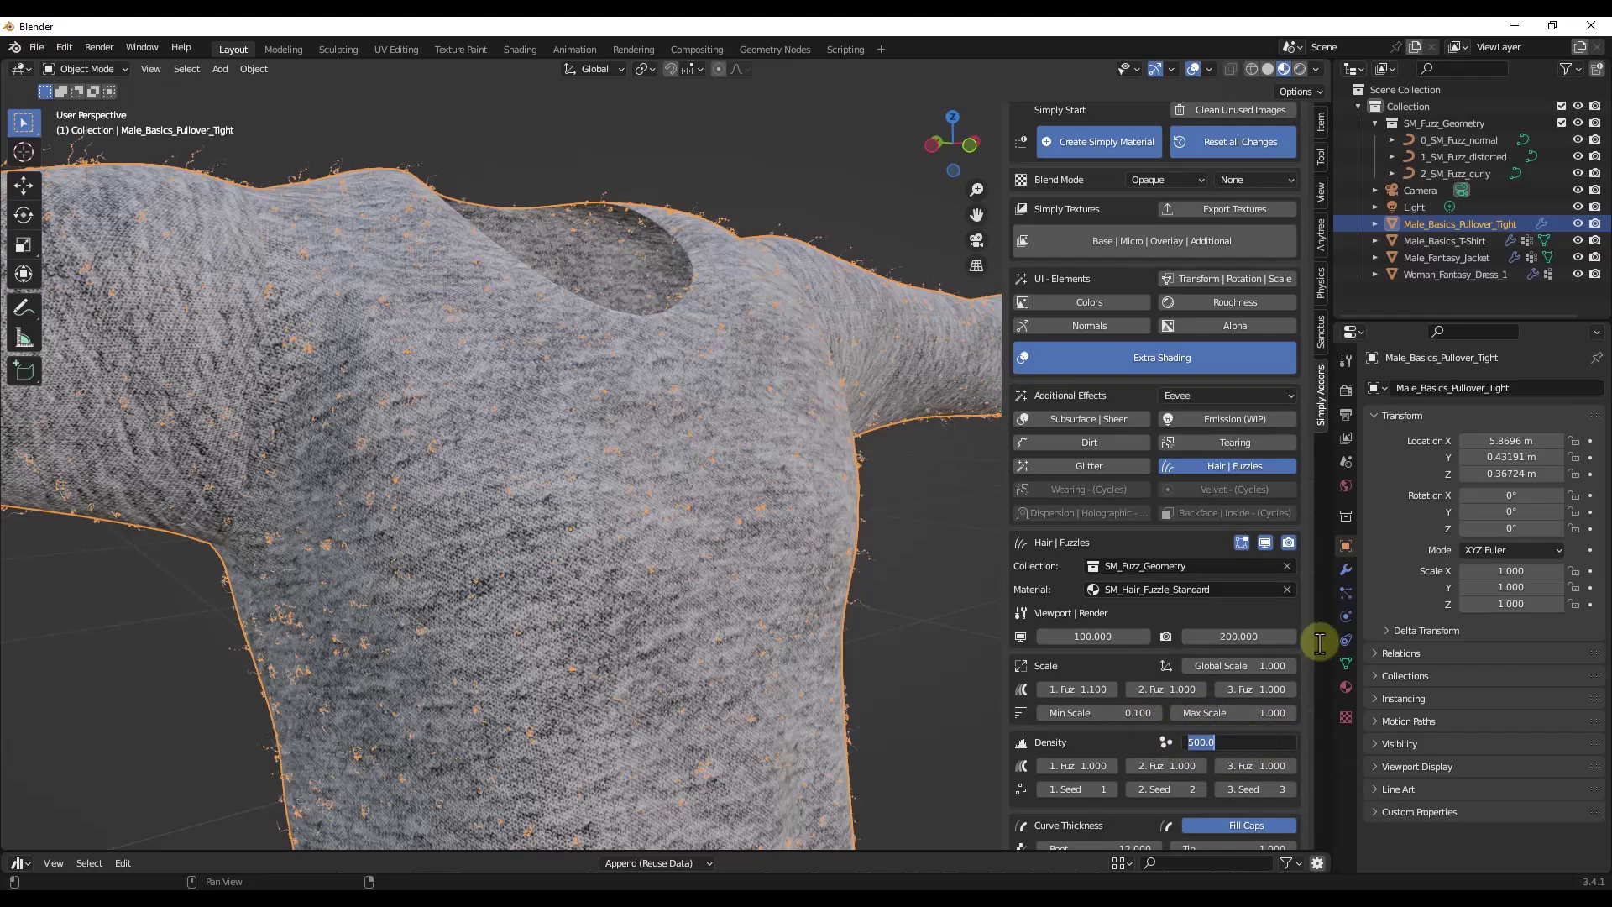
{"action": "type", "text": "1000"}
{"action": "key", "text": "Return"}
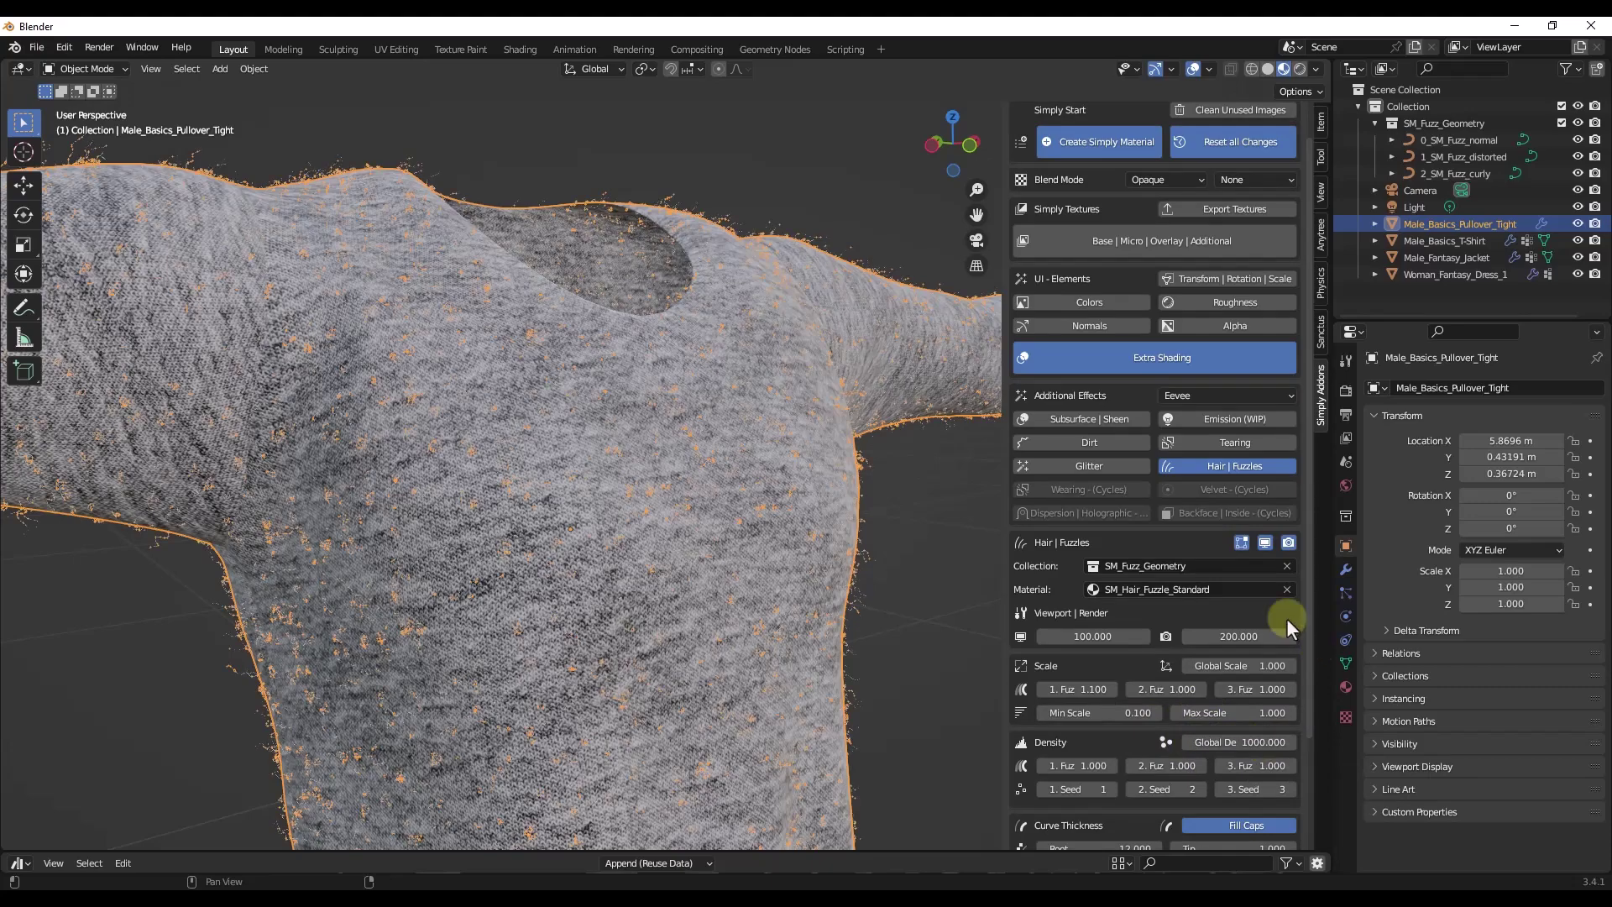
{"action": "middle_click_drag", "start_coordinate": [569, 374], "coordinate": [767, 524]}
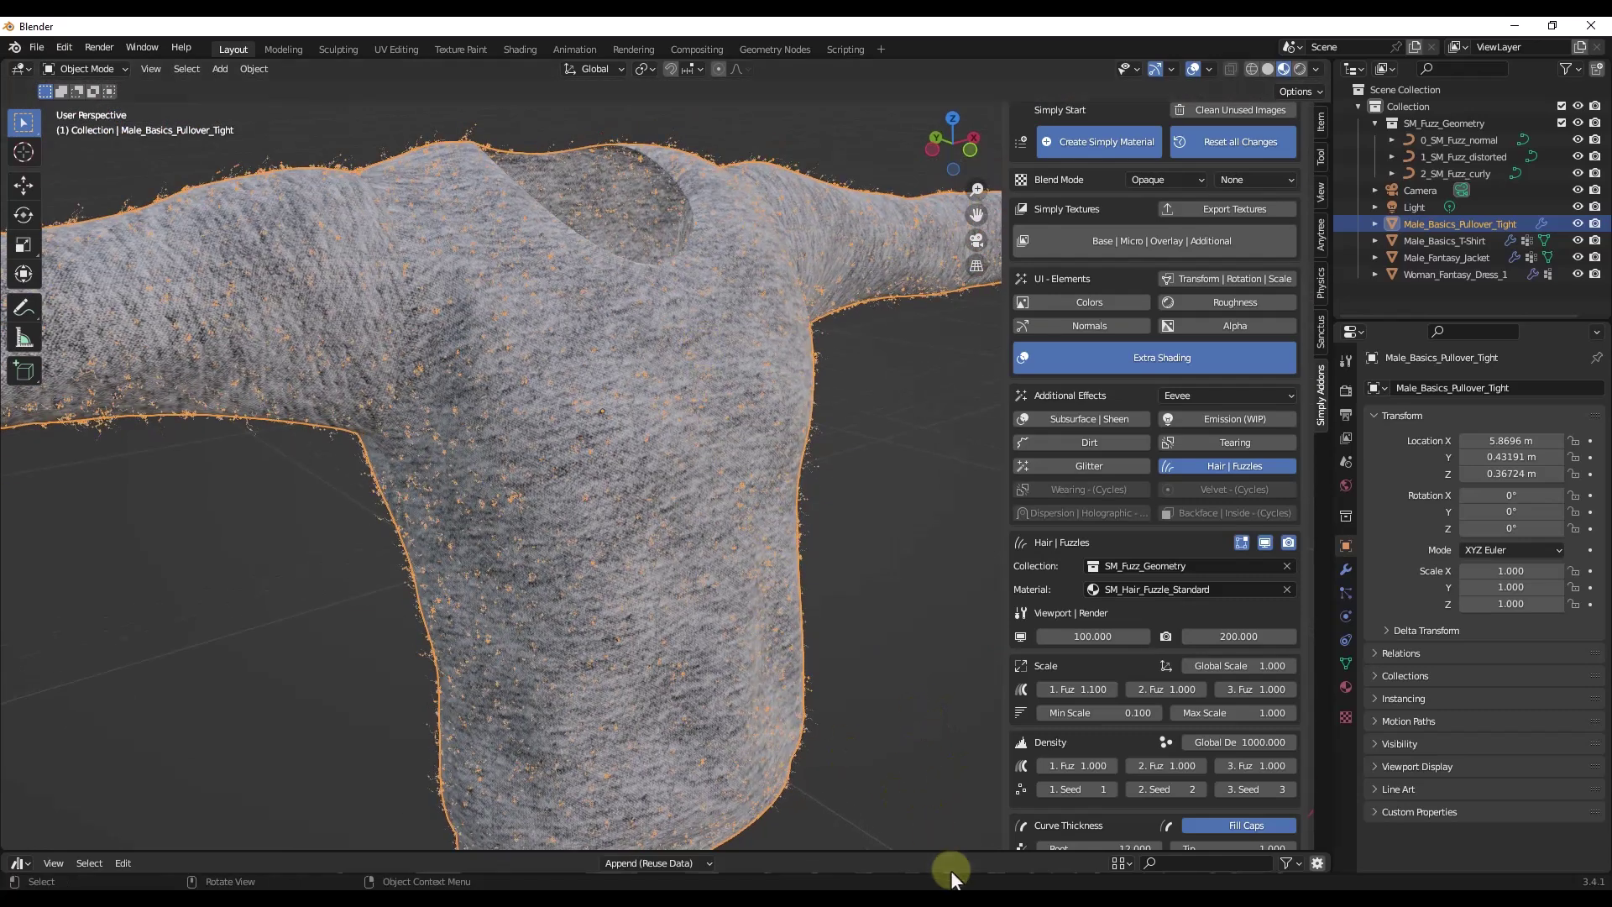
Enlarge the asset browser and add the Fuzz 7 collection from the Simply Material fuzz assets to the scene beside the pullover.
{"action": "left_click_drag", "start_coordinate": [939, 851], "coordinate": [797, 576]}
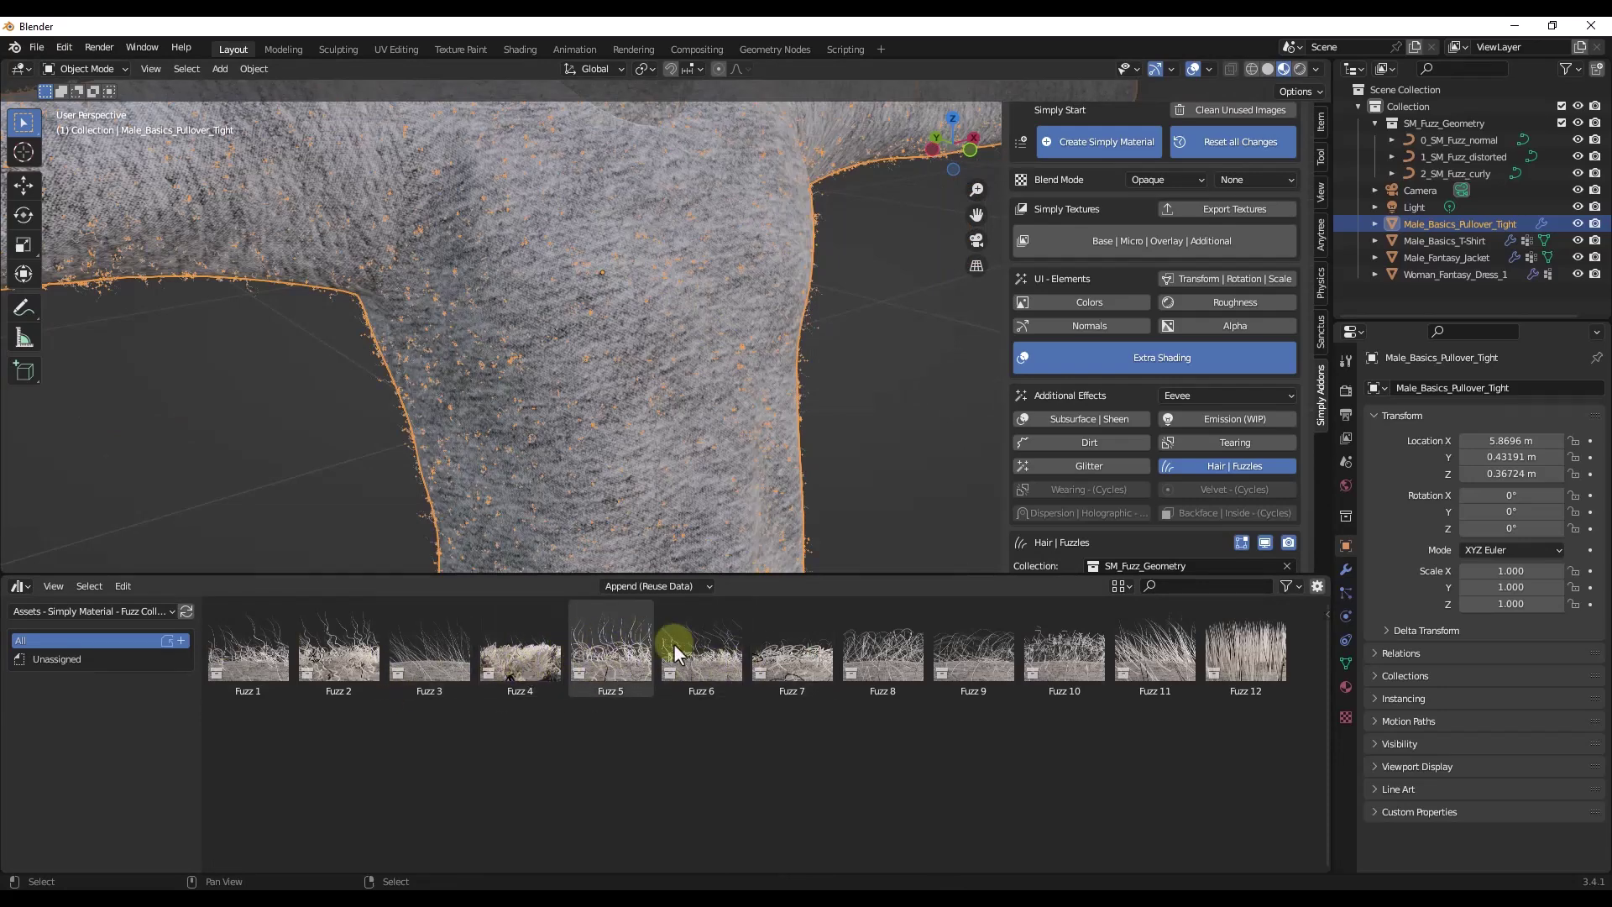
{"action": "left_click", "coordinate": [610, 650]}
{"action": "scroll", "coordinate": [534, 320], "scroll_direction": "down", "scroll_amount": 4}
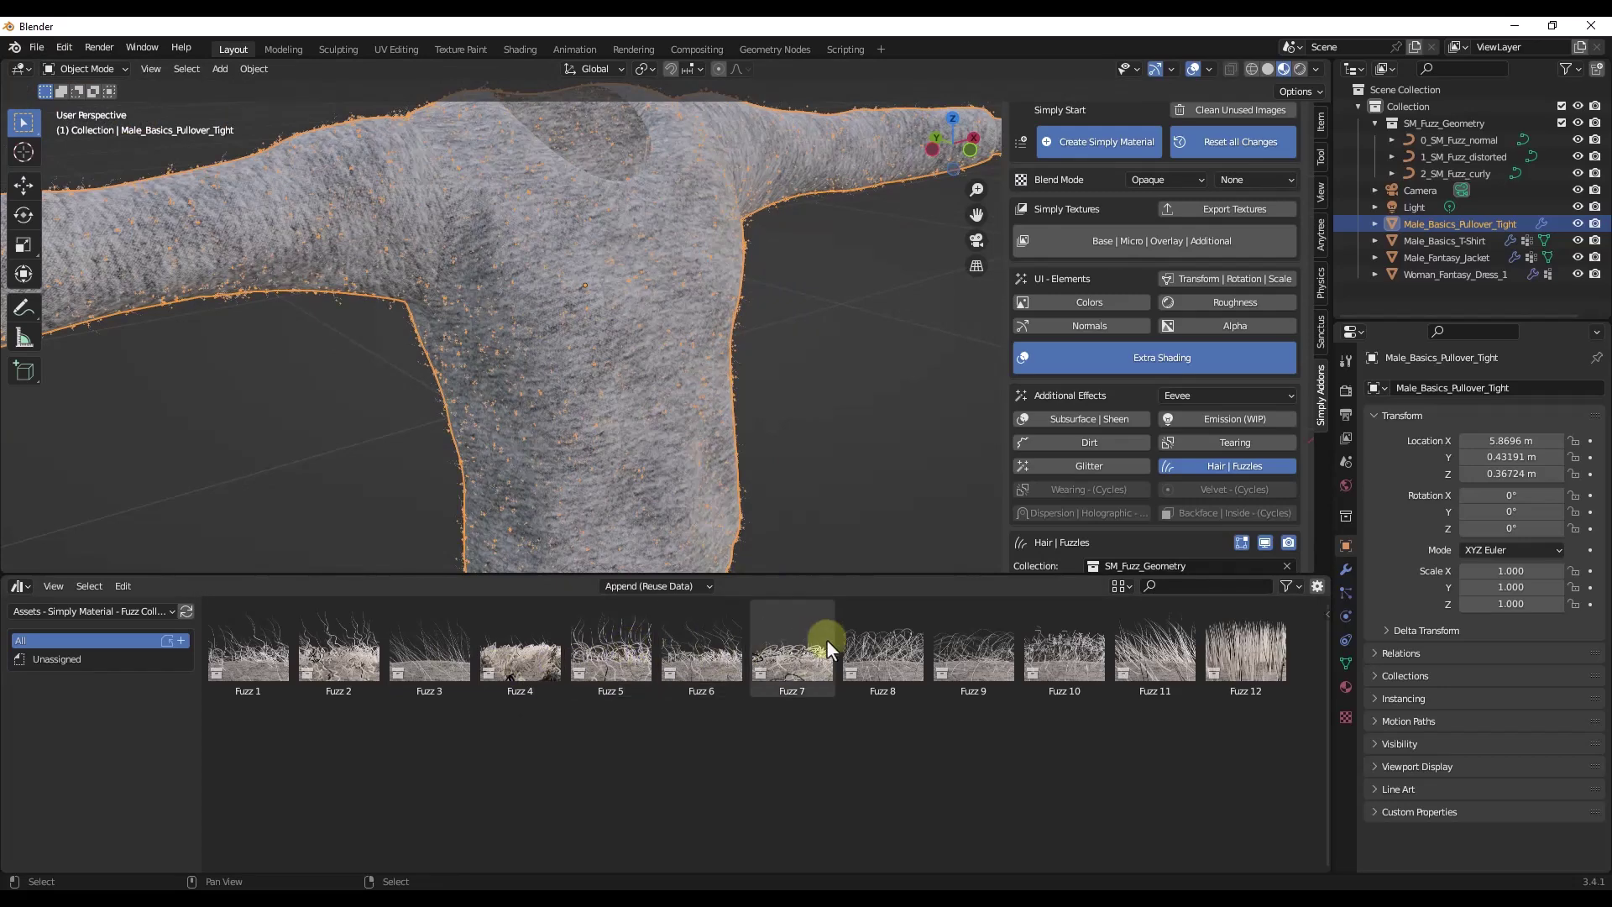
{"action": "left_click_drag", "start_coordinate": [799, 646], "coordinate": [923, 304]}
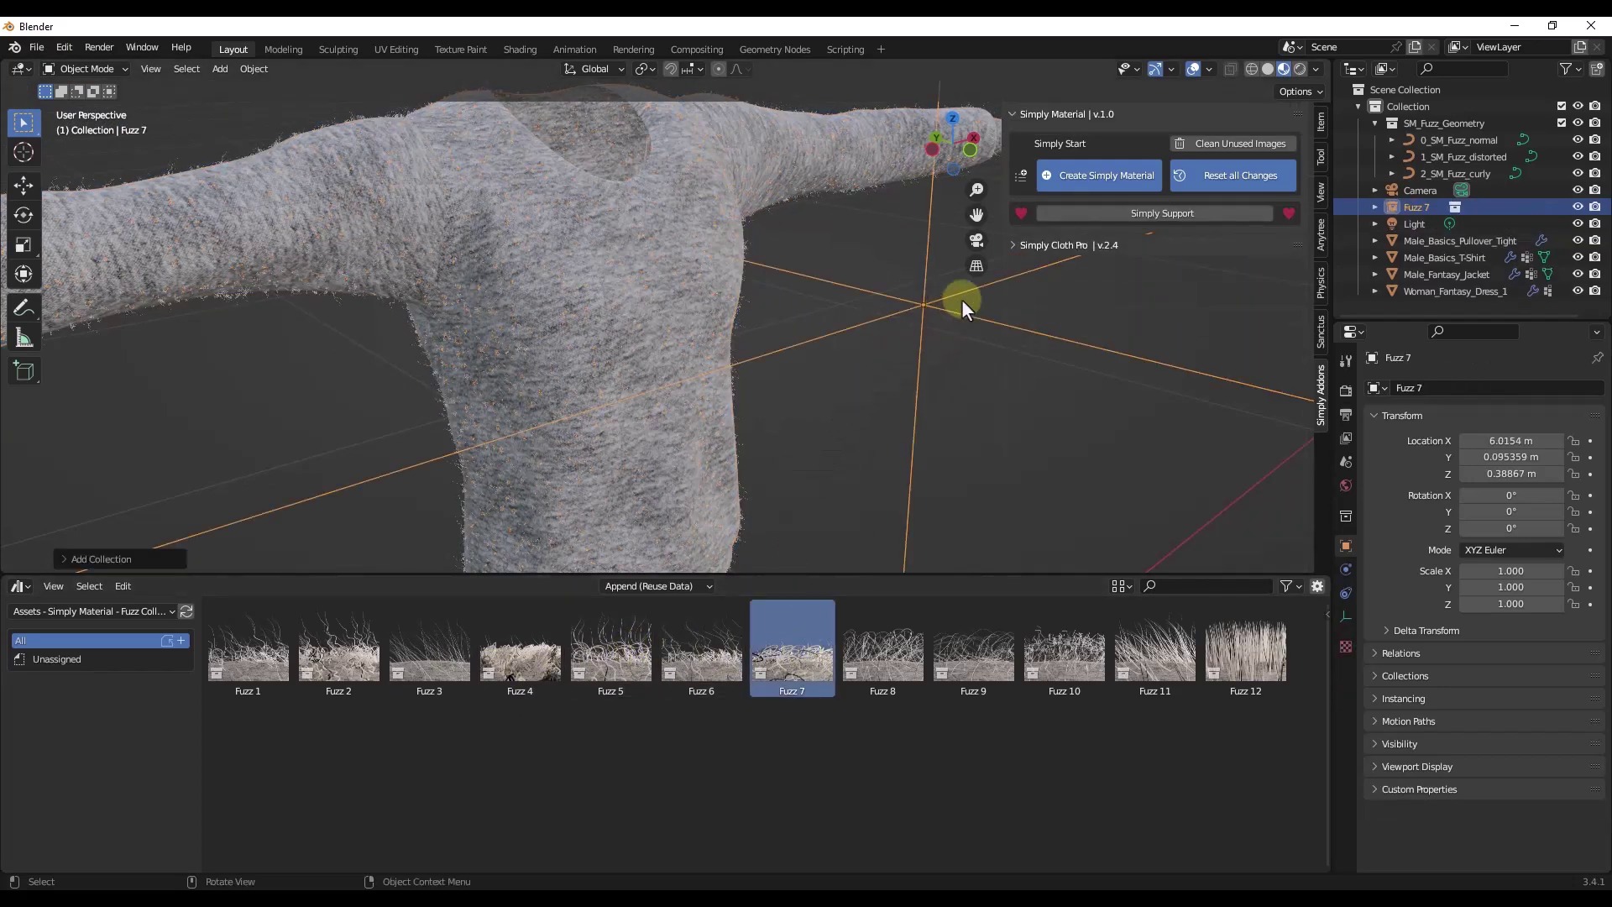
Assign Fuzz 7 as the tight pullover's Hair Fuzzles collection and inspect the fuzz up close.
{"action": "left_click", "coordinate": [727, 248]}
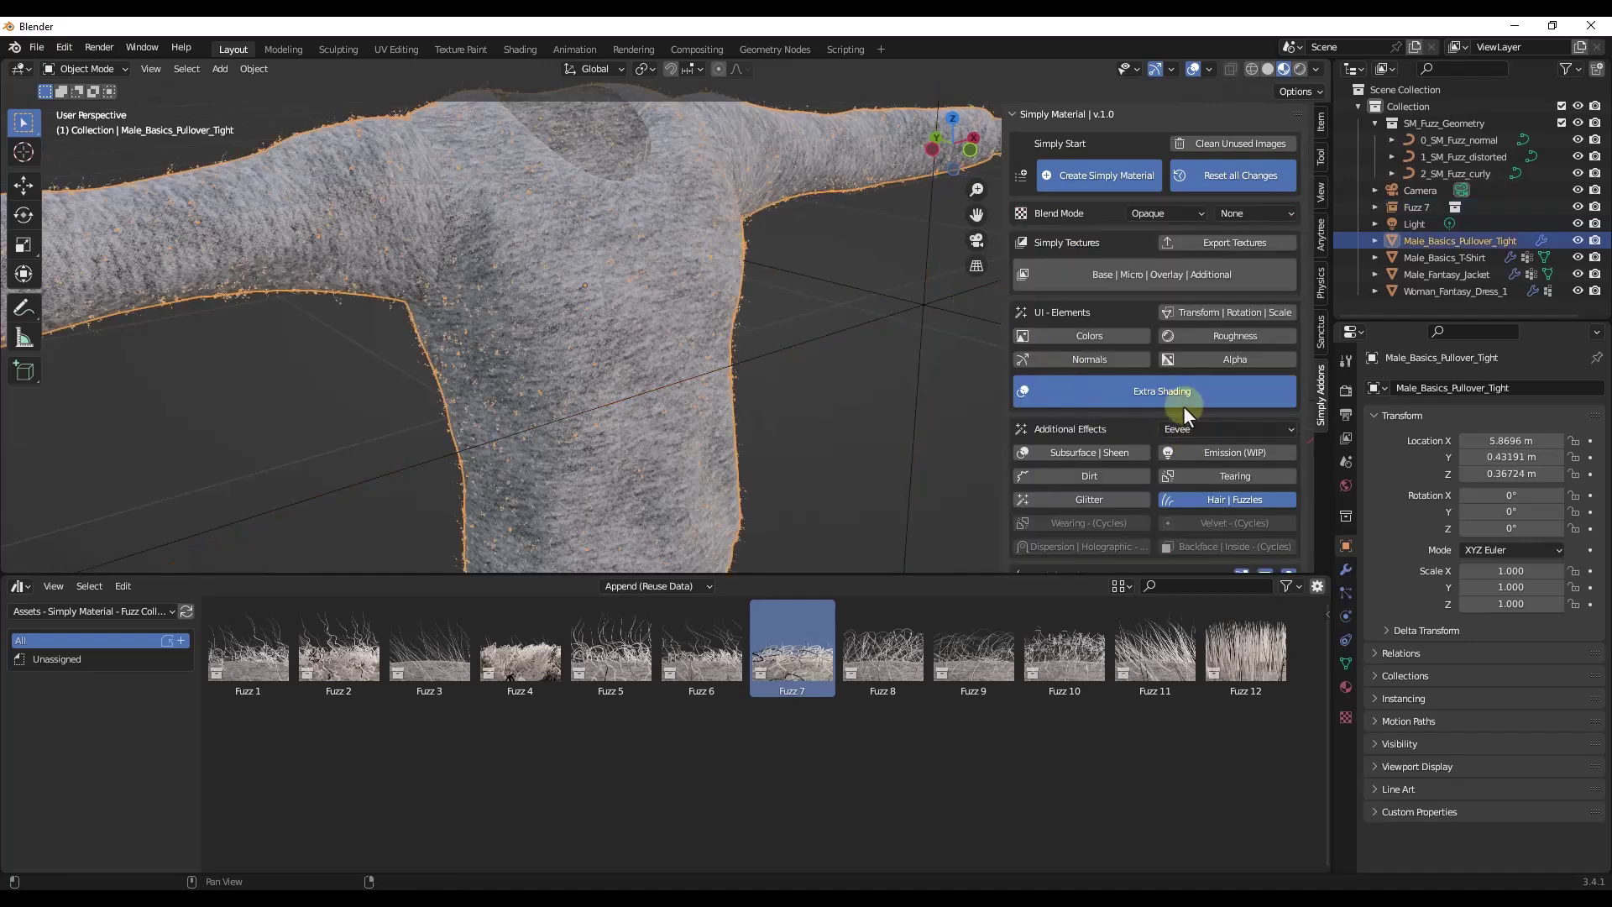
{"action": "scroll", "coordinate": [1184, 407], "scroll_direction": "down", "scroll_amount": 5}
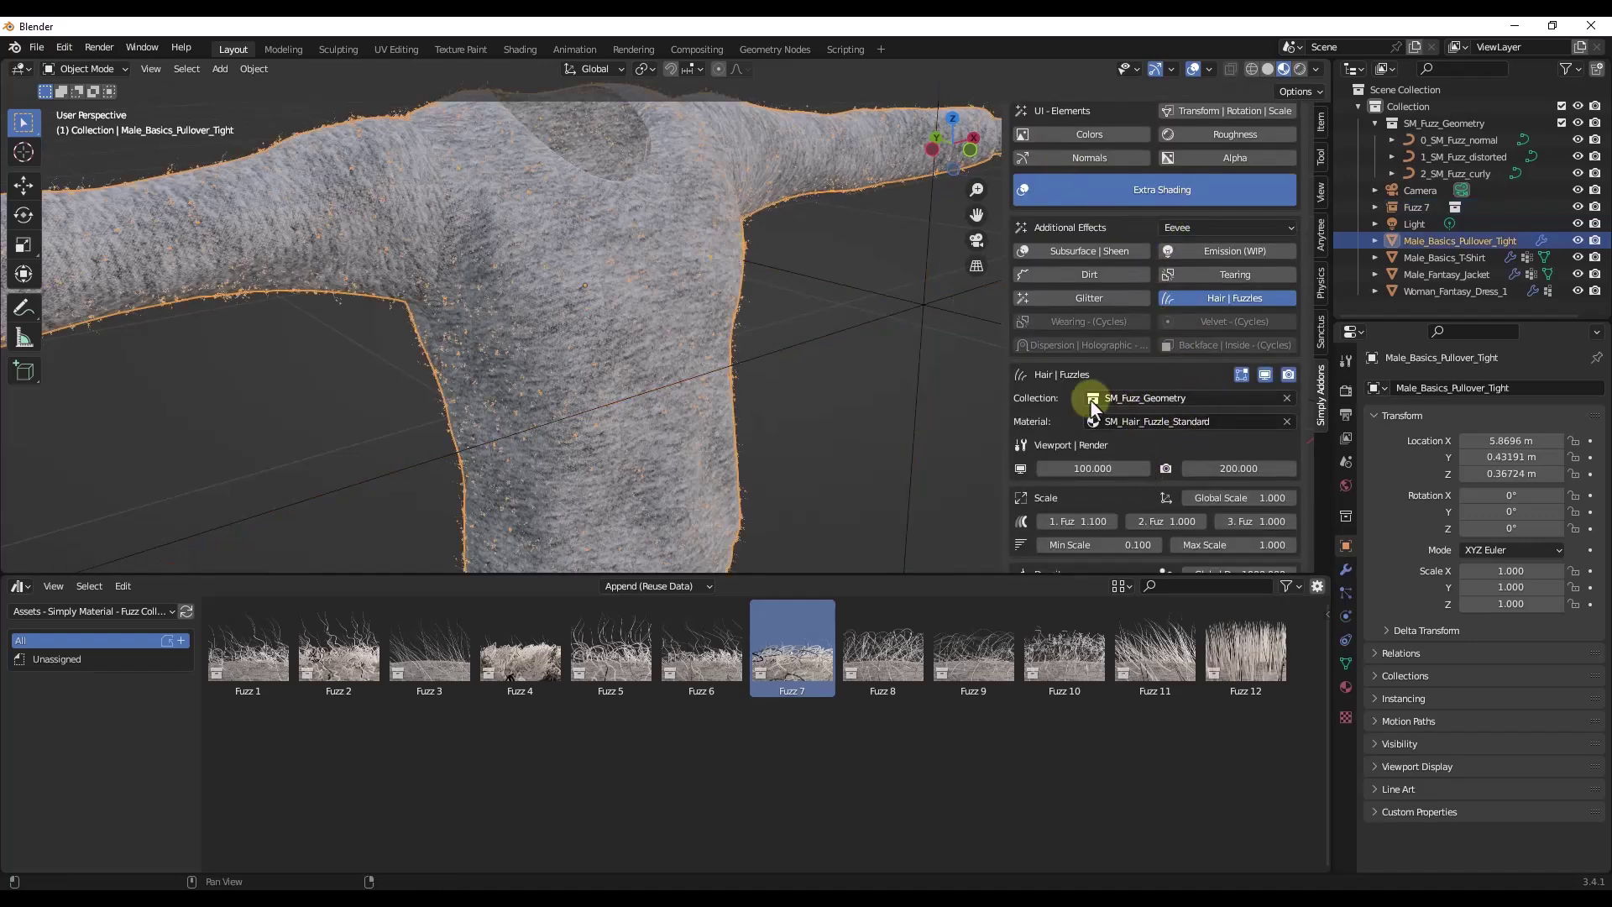
{"action": "left_click", "coordinate": [1092, 401]}
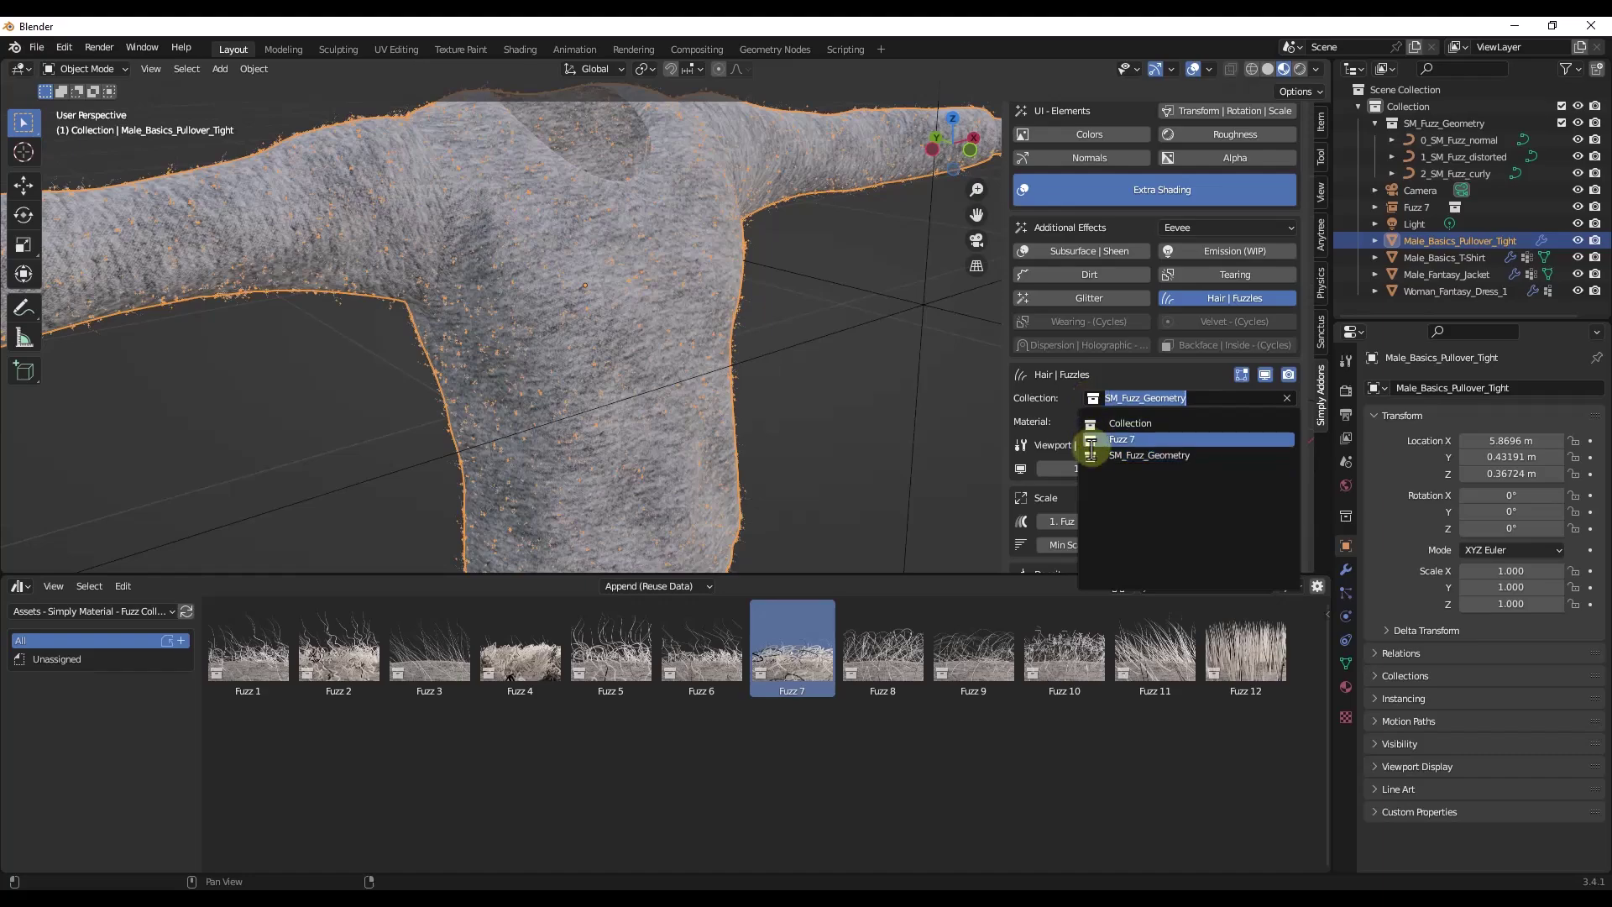
{"action": "left_click", "coordinate": [1092, 440]}
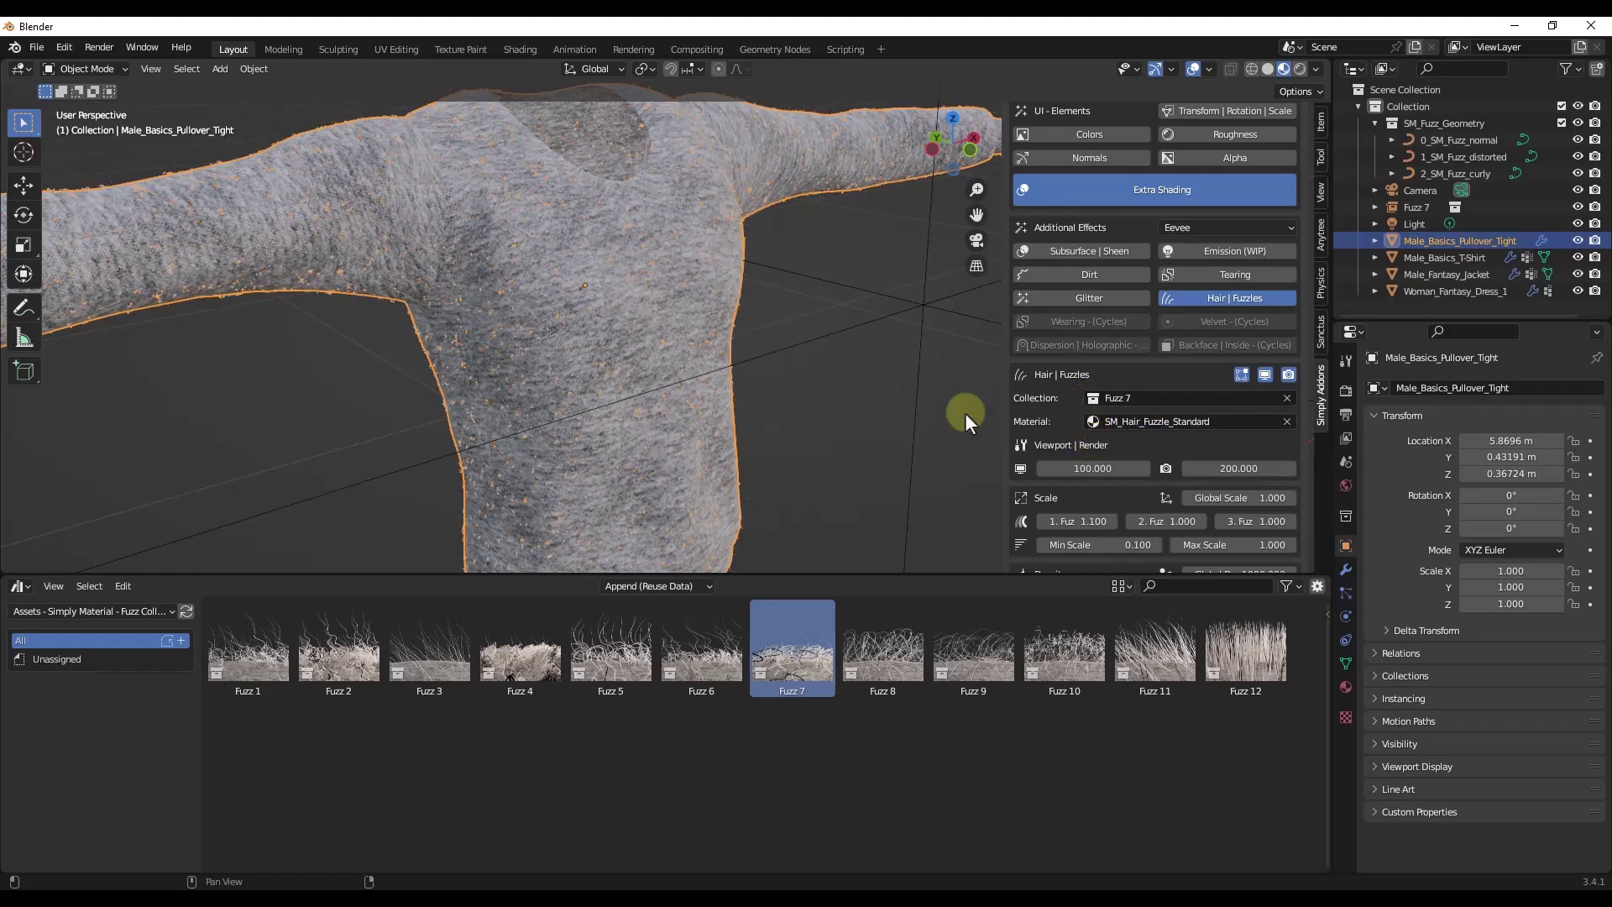
{"action": "scroll", "coordinate": [482, 295], "scroll_direction": "up", "scroll_amount": 8}
{"action": "middle_click_drag", "start_coordinate": [518, 317], "coordinate": [623, 317]}
{"action": "mouse_move", "coordinate": [635, 251]}
{"action": "middle_mouse_down"}
{"action": "mouse_move", "coordinate": [686, 235]}
{"action": "mouse_move", "coordinate": [478, 277]}
{"action": "mouse_move", "coordinate": [804, 349]}
{"action": "mouse_move", "coordinate": [748, 359]}
{"action": "middle_mouse_up"}
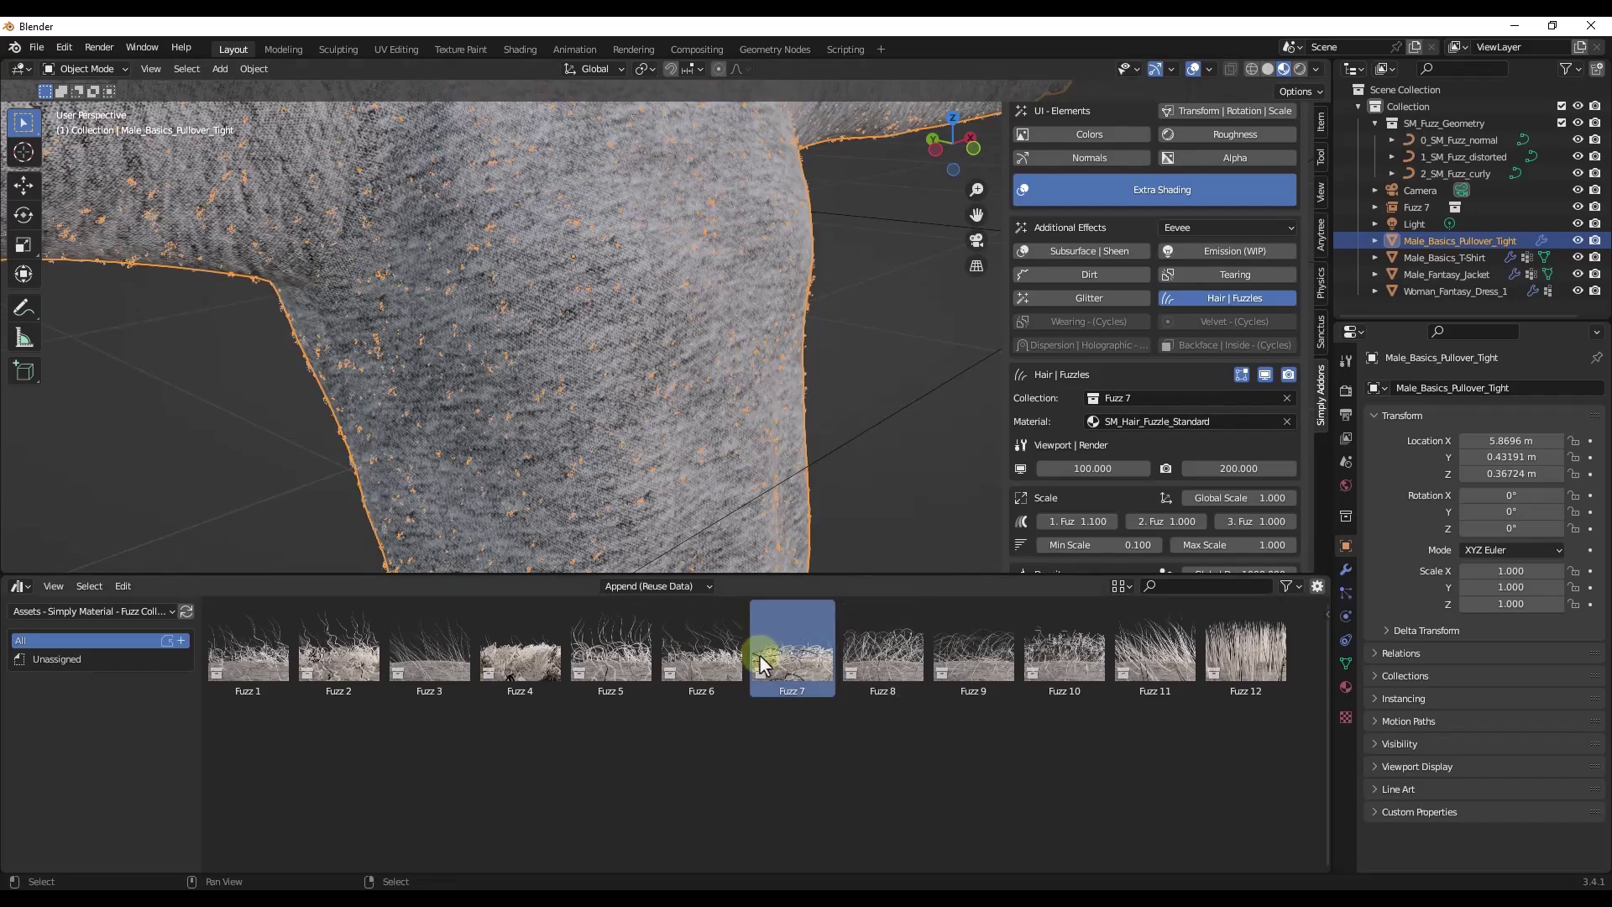
{"action": "middle_click_drag", "start_coordinate": [697, 503], "coordinate": [608, 215], "text": "ctrl"}
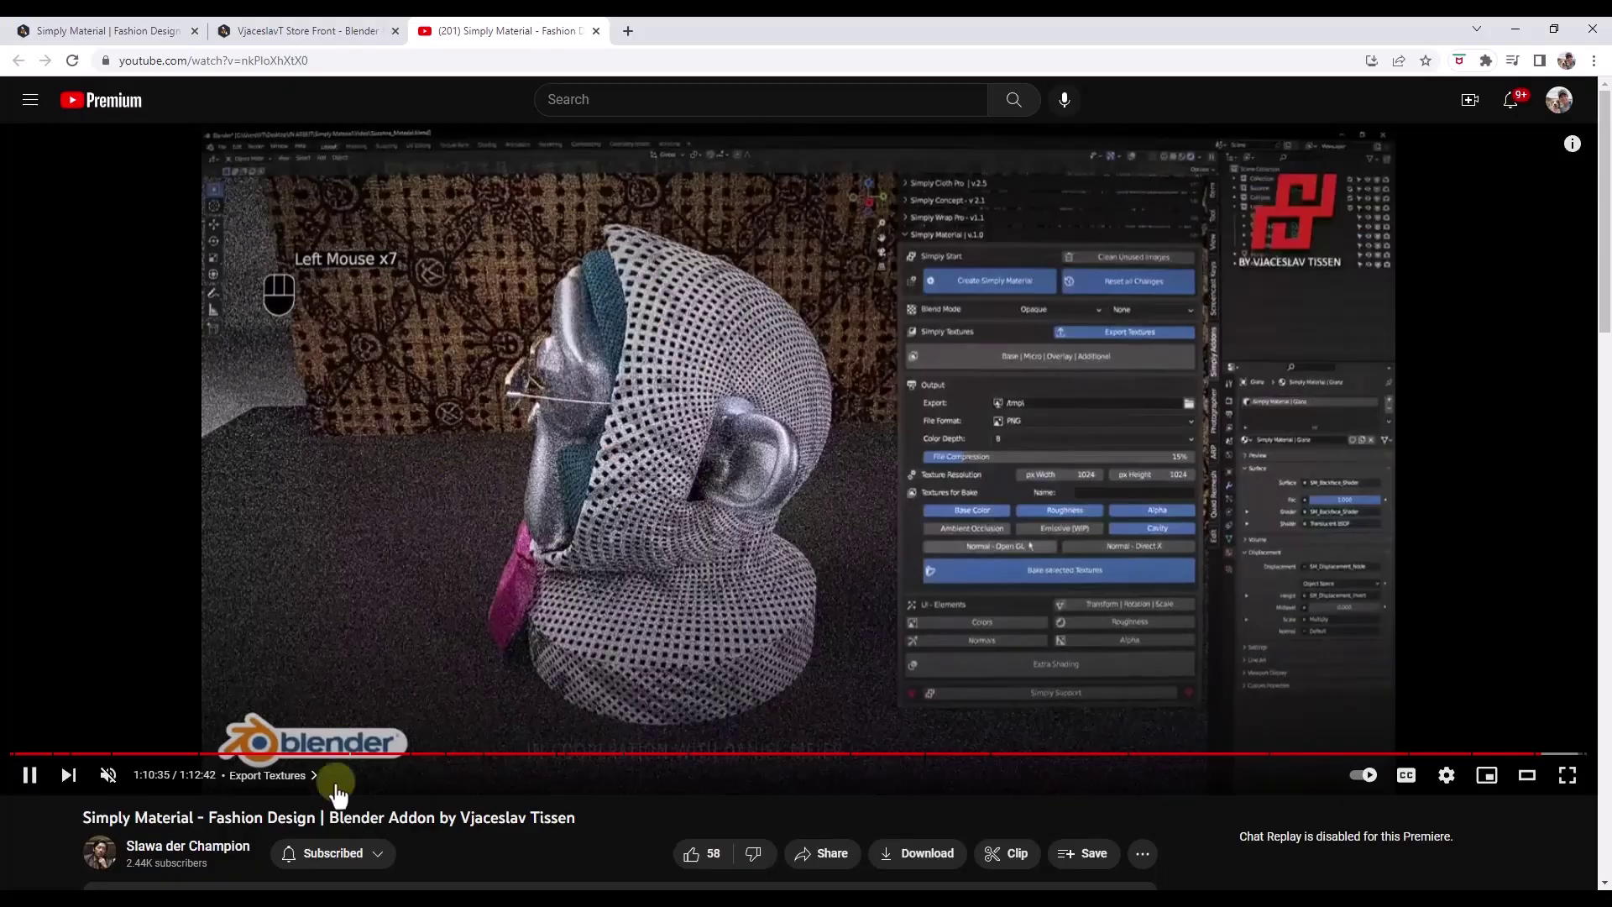